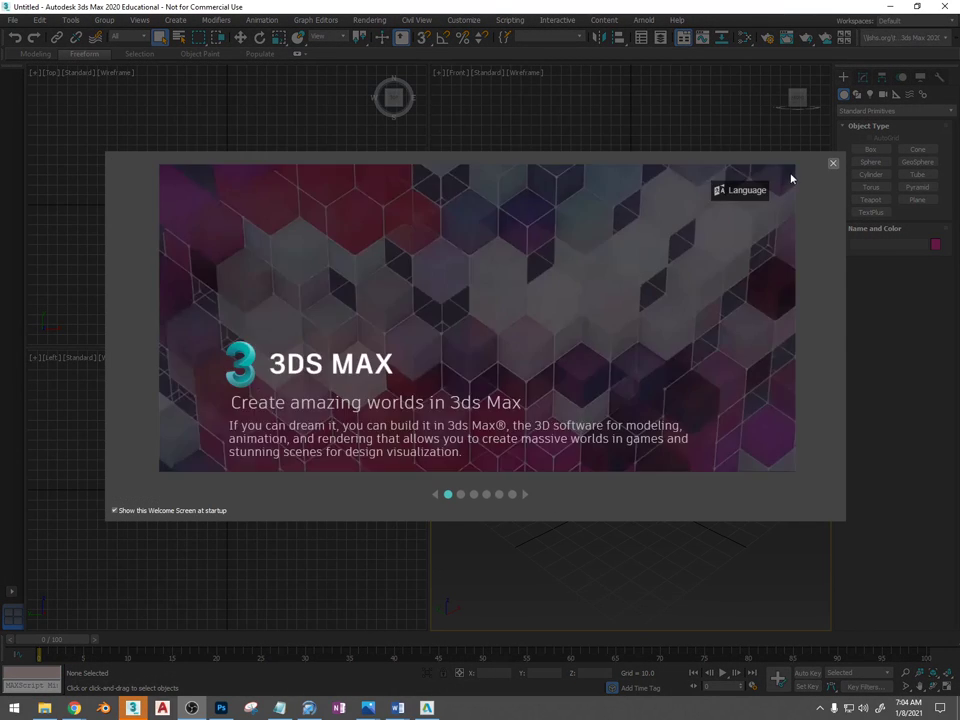
# Close the welcome screen and maximize the Perspective viewport
pyautogui.click(833, 164)
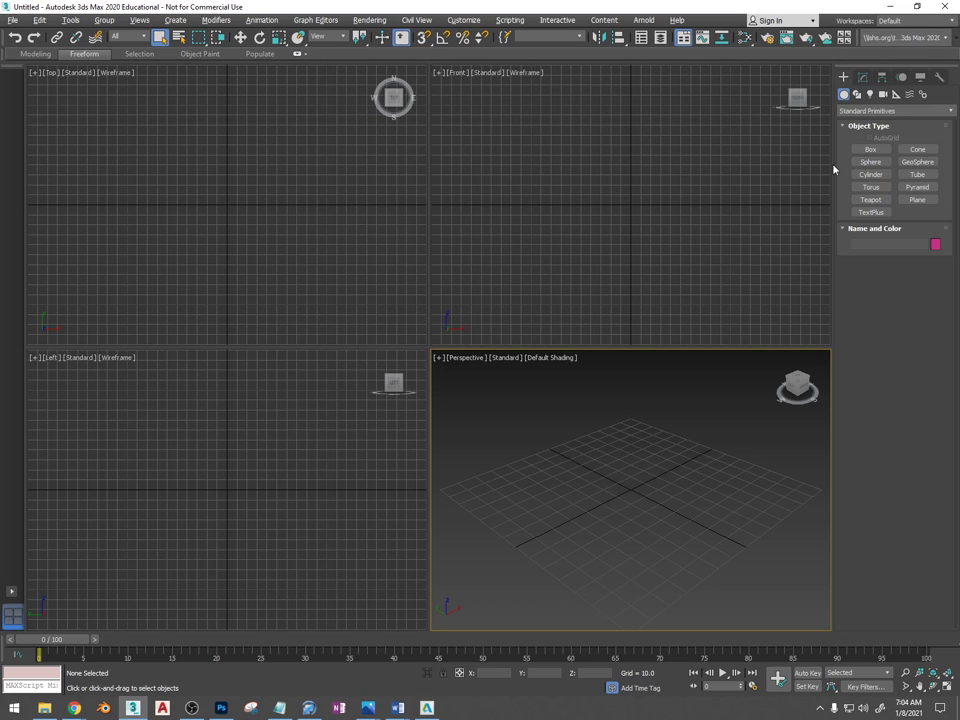
pyautogui.hotkey('alt', 'w')
pyautogui.keyDown('alt'); pyautogui.moveTo(653, 289); pyautogui.dragTo(638, 429, button='middle'); pyautogui.keyUp('alt')
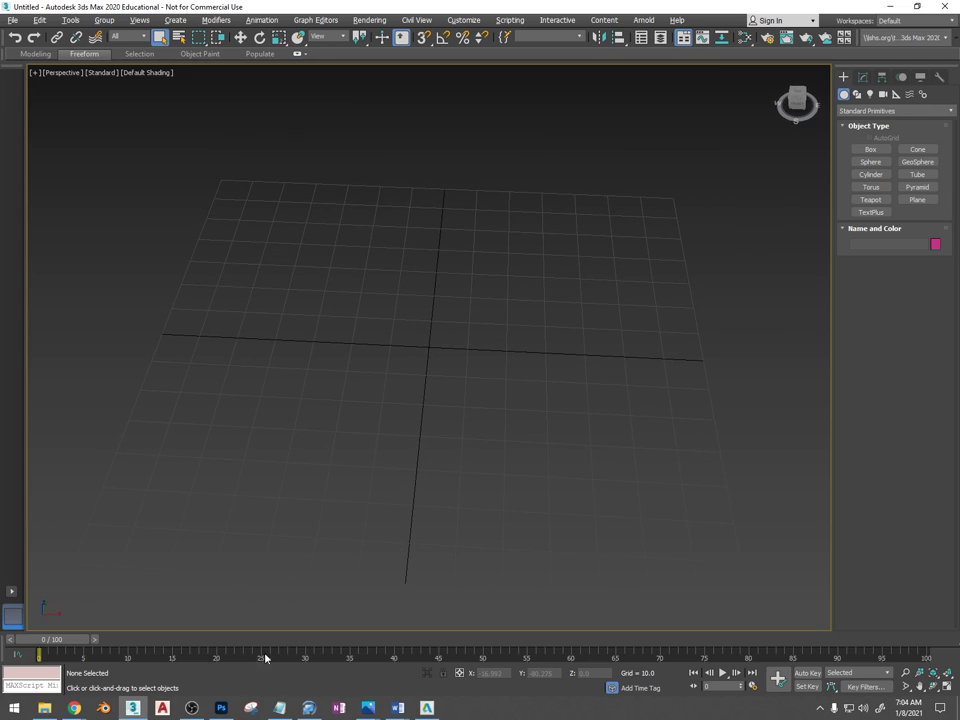
# Switch to the YouTube browser window, adjust the music video's volume, and return to 3ds Max
pyautogui.moveTo(74, 708)
pyautogui.click(205, 635)
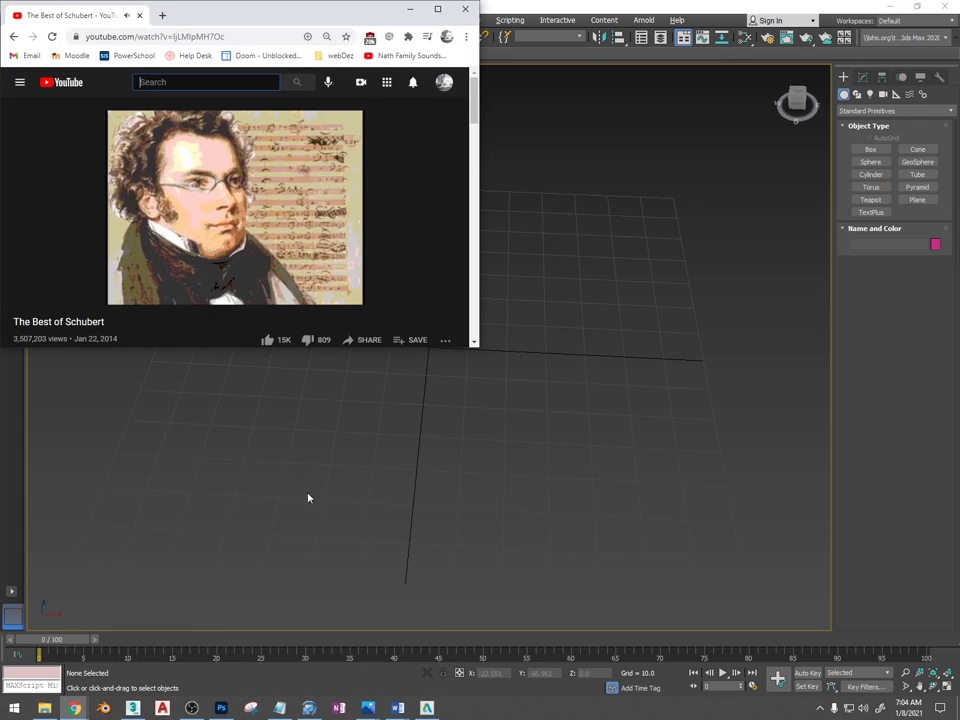
pyautogui.click(190, 294)
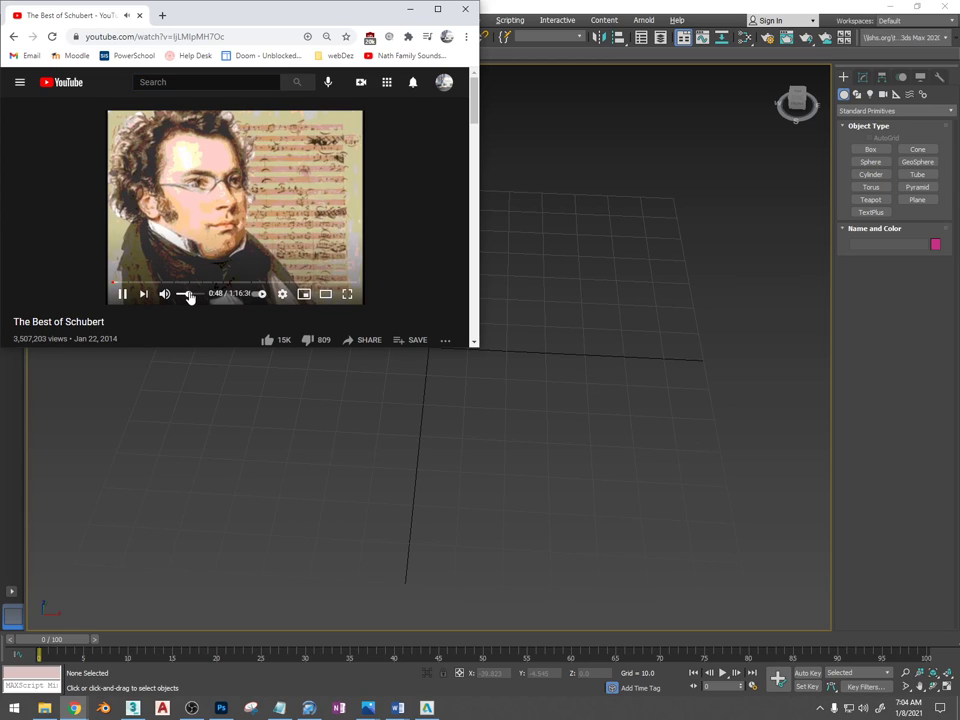
pyautogui.click(589, 6)
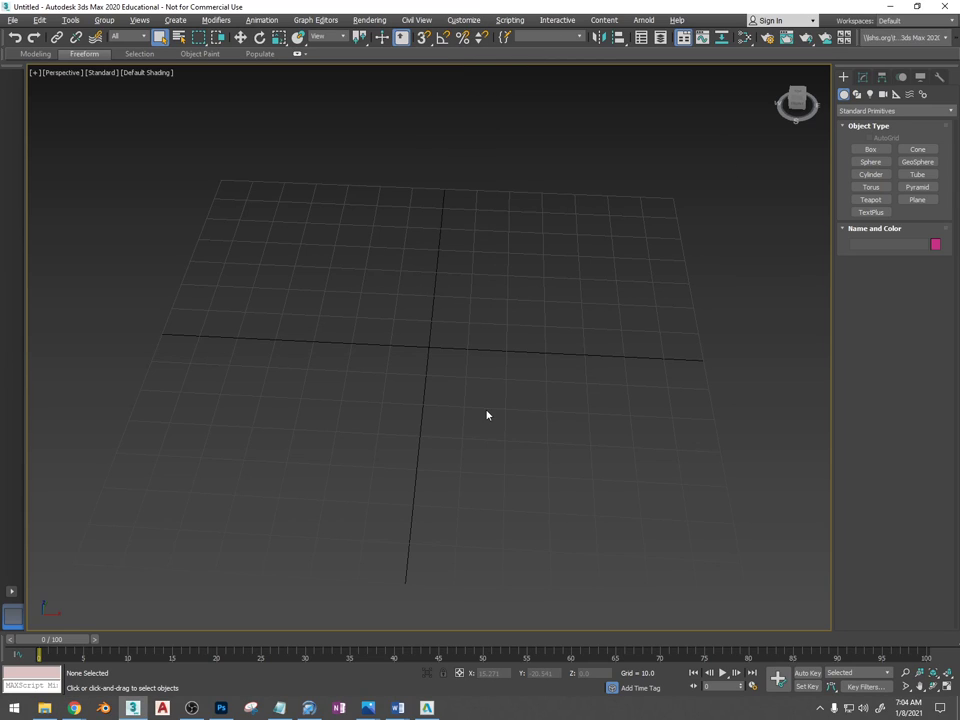
# Create a plane on the ground at the far-left corner of the grid
pyautogui.keyDown('alt'); pyautogui.moveTo(487, 414); pyautogui.dragTo(754, 239, button='middle'); pyautogui.keyUp('alt')
pyautogui.click(917, 199)
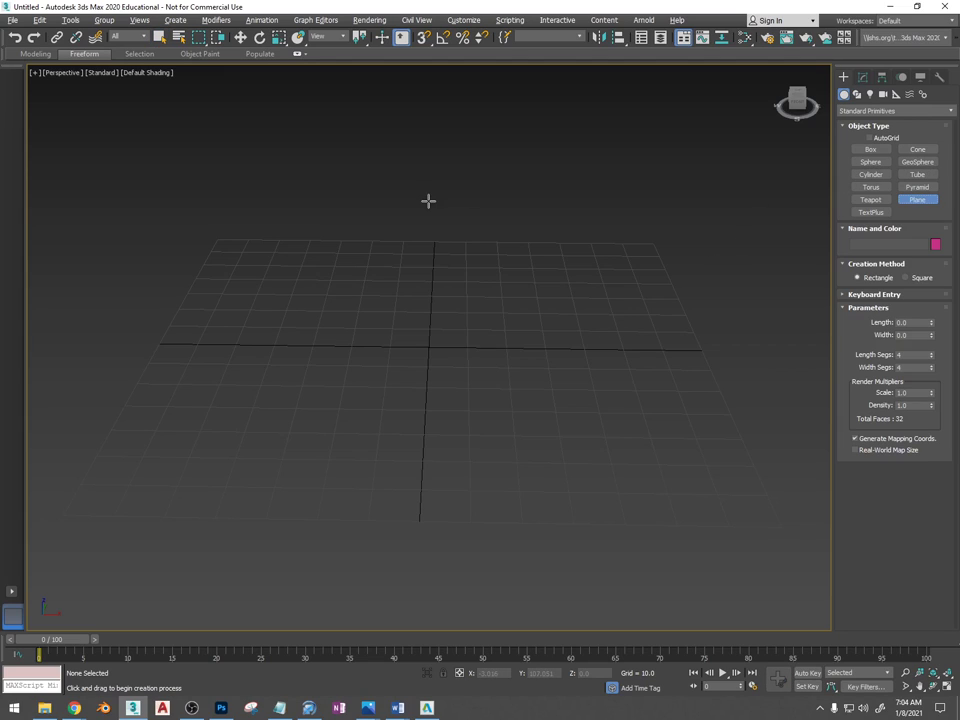
pyautogui.moveTo(218, 236); pyautogui.dragTo(344, 240)
pyautogui.press('r')
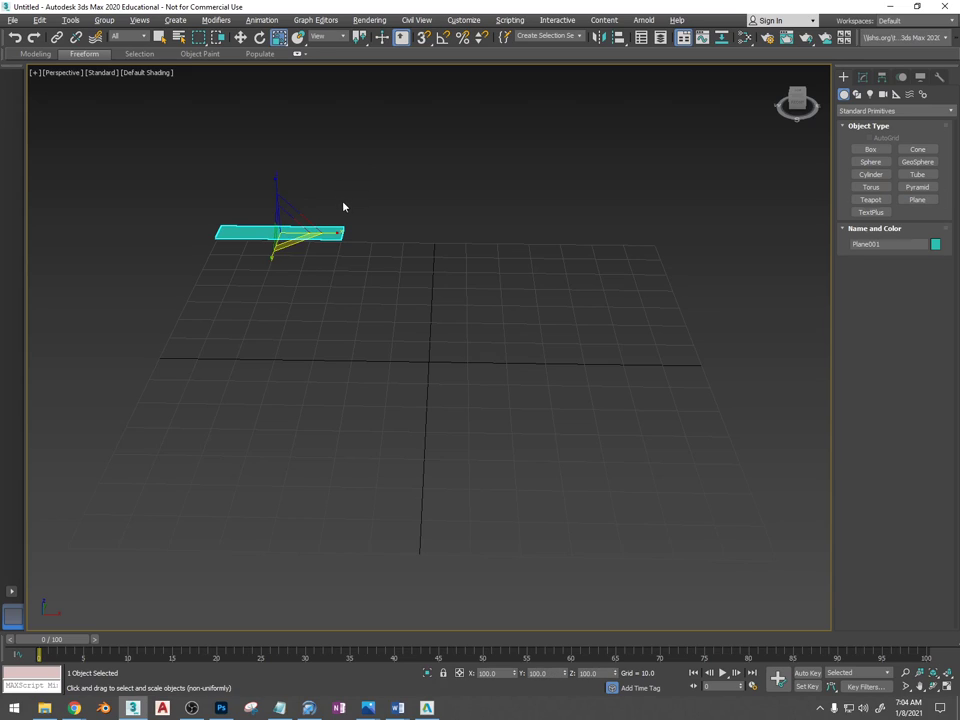
pyautogui.keyDown('alt'); pyautogui.moveTo(270, 230); pyautogui.dragTo(507, 264, button='middle'); pyautogui.keyUp('alt')
# Rotate the plane upright about its X axis with angle snap turned on
pyautogui.press('e')
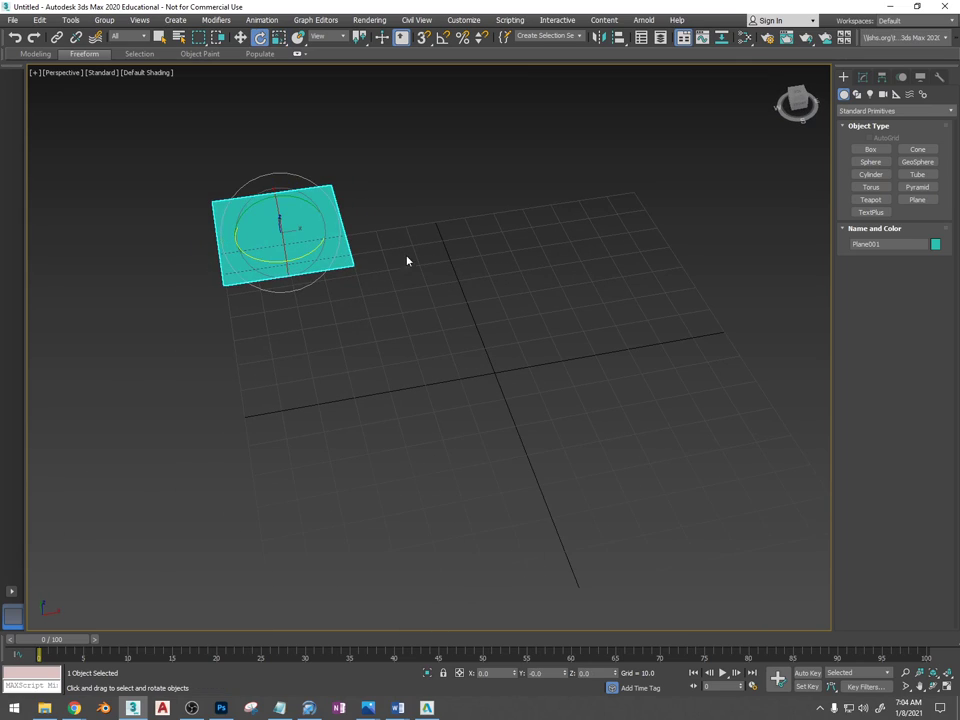
pyautogui.moveTo(283, 240); pyautogui.dragTo(286, 271)
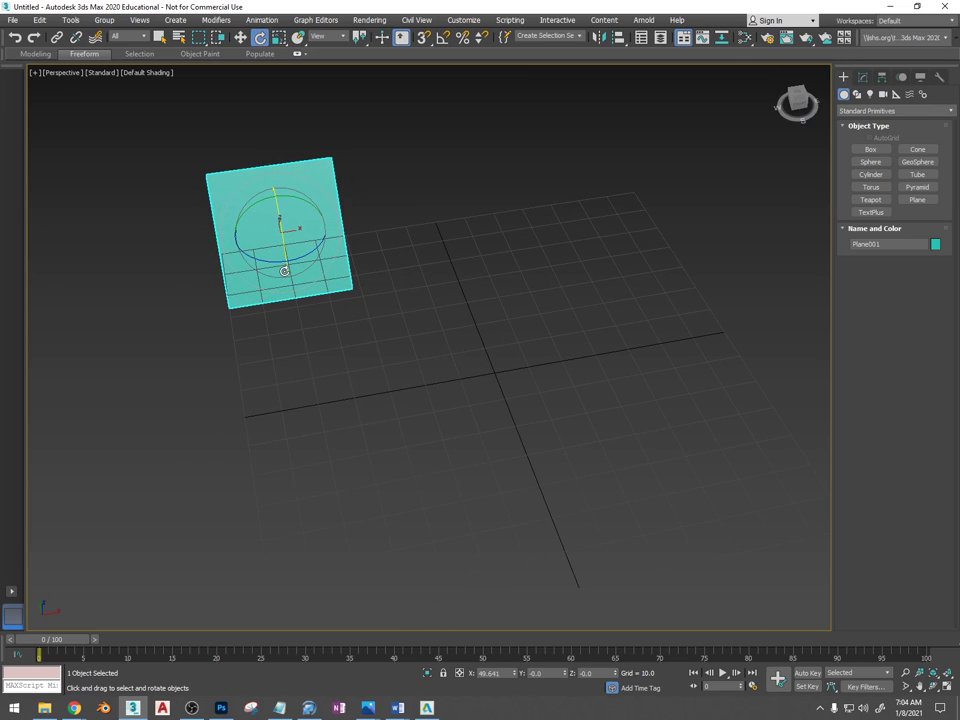
pyautogui.hotkey('ctrl', 'z')
pyautogui.press('a')
pyautogui.moveTo(280, 216); pyautogui.dragTo(292, 268)
# Raise the upright plane about 22.5 units in Z so its lower edge rests on the grid
pyautogui.keyDown('alt'); pyautogui.moveTo(590, 380); pyautogui.dragTo(624, 311, button='middle'); pyautogui.keyUp('alt')
pyautogui.press('w')
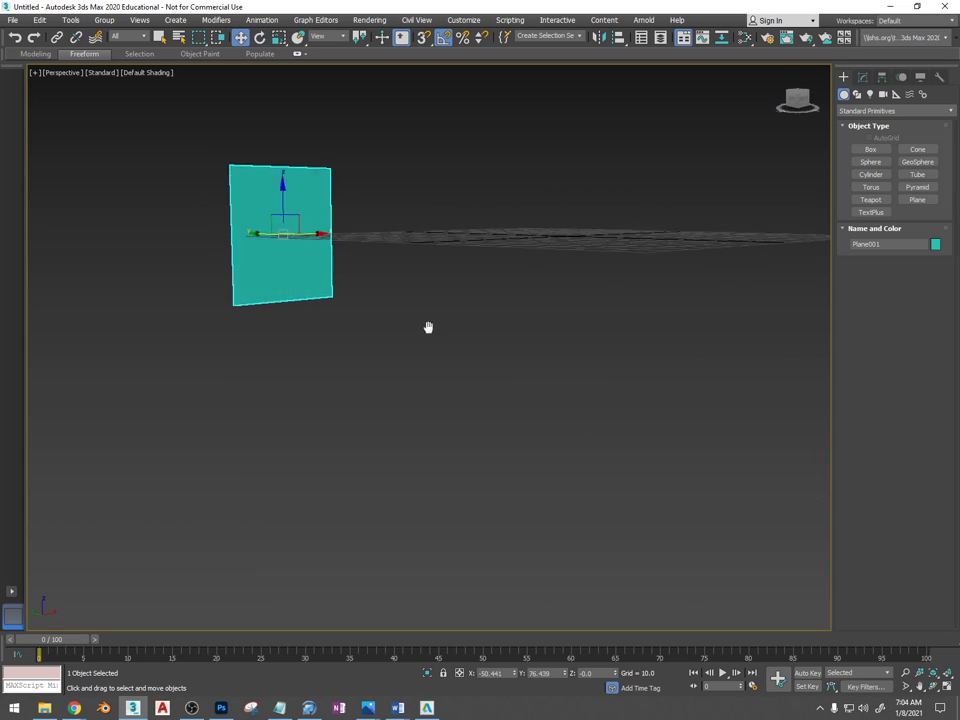
pyautogui.moveTo(286, 202); pyautogui.dragTo(302, 133)
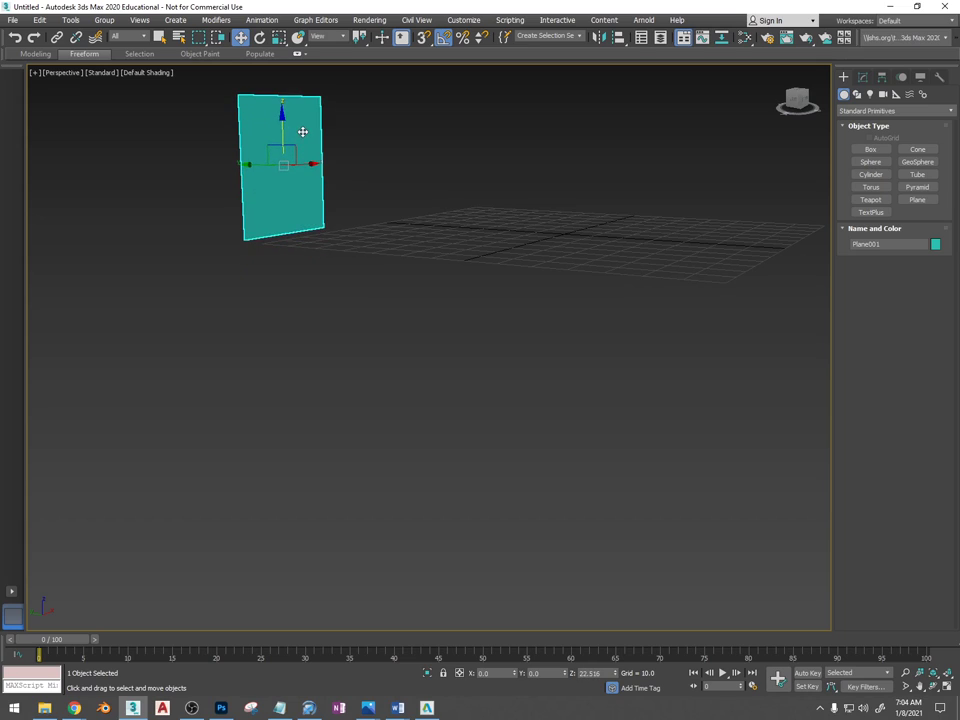
pyautogui.keyDown('alt'); pyautogui.moveTo(370, 230); pyautogui.dragTo(330, 304, button='middle'); pyautogui.keyUp('alt')
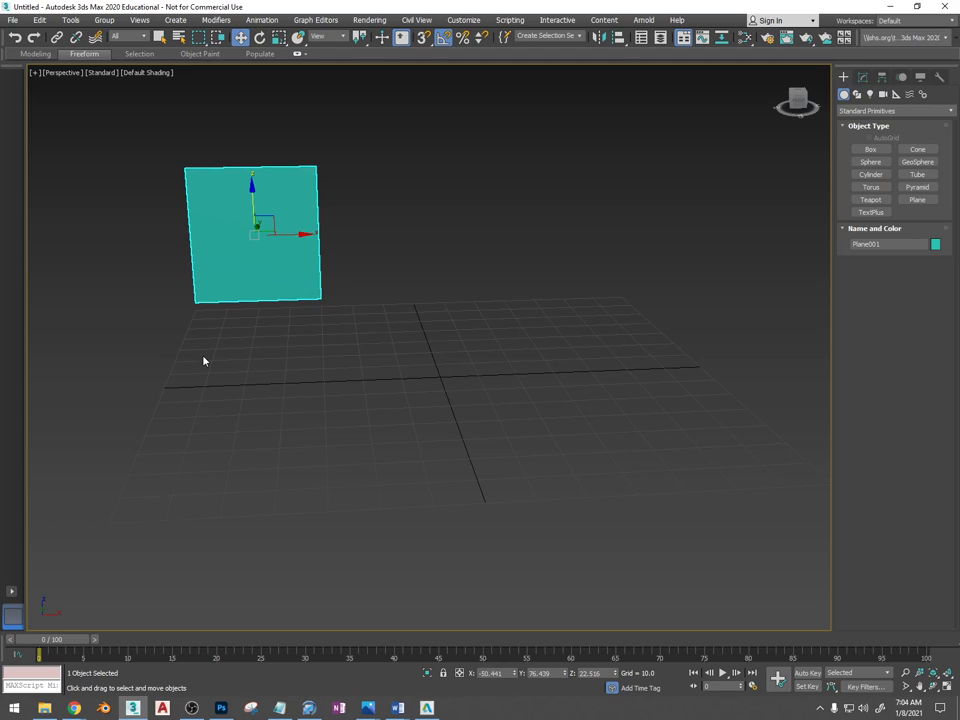
pyautogui.keyDown('alt'); pyautogui.moveTo(514, 377); pyautogui.dragTo(97, 233, button='middle'); pyautogui.keyUp('alt')
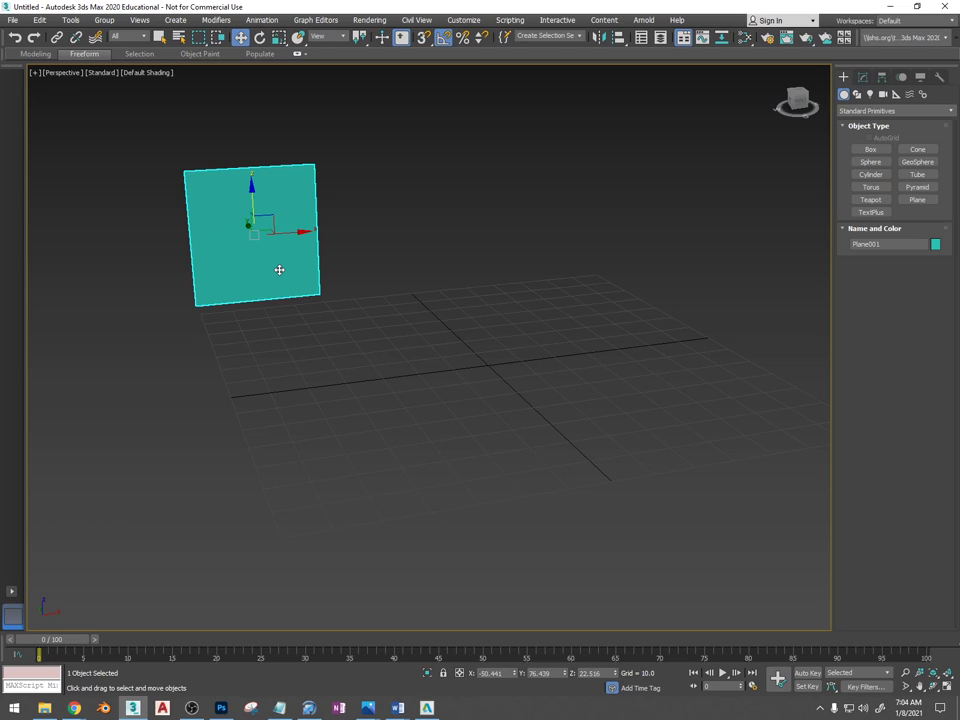
# Add a Standard material in the Slate Material Editor, collapse its node and show it shaded in the viewport
pyautogui.press('m')
pyautogui.rightClick(198, 118)
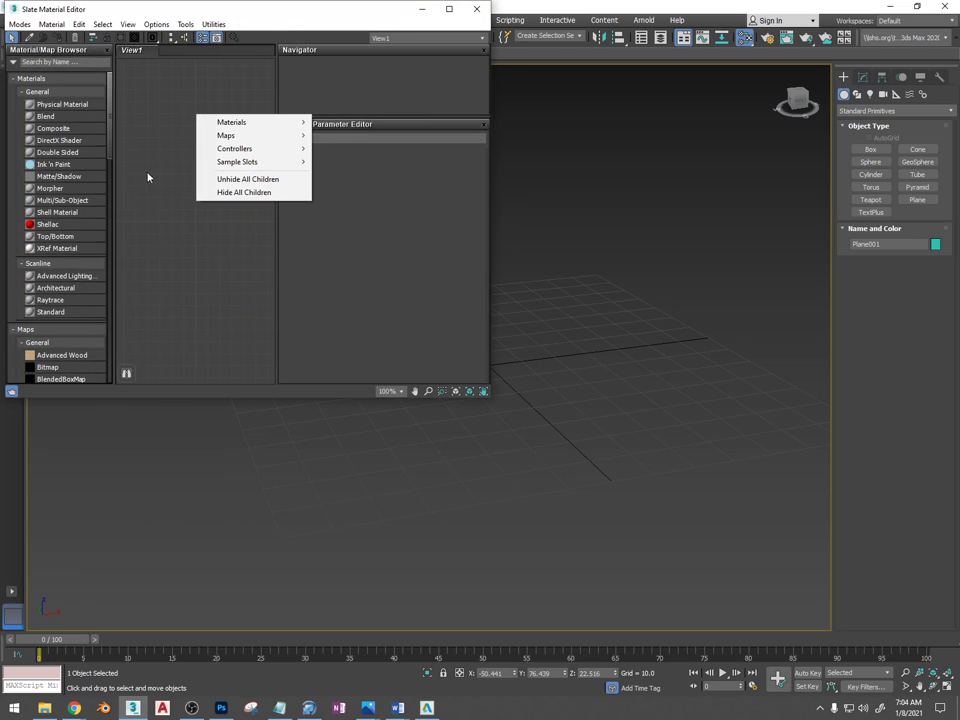
pyautogui.doubleClick(67, 314)
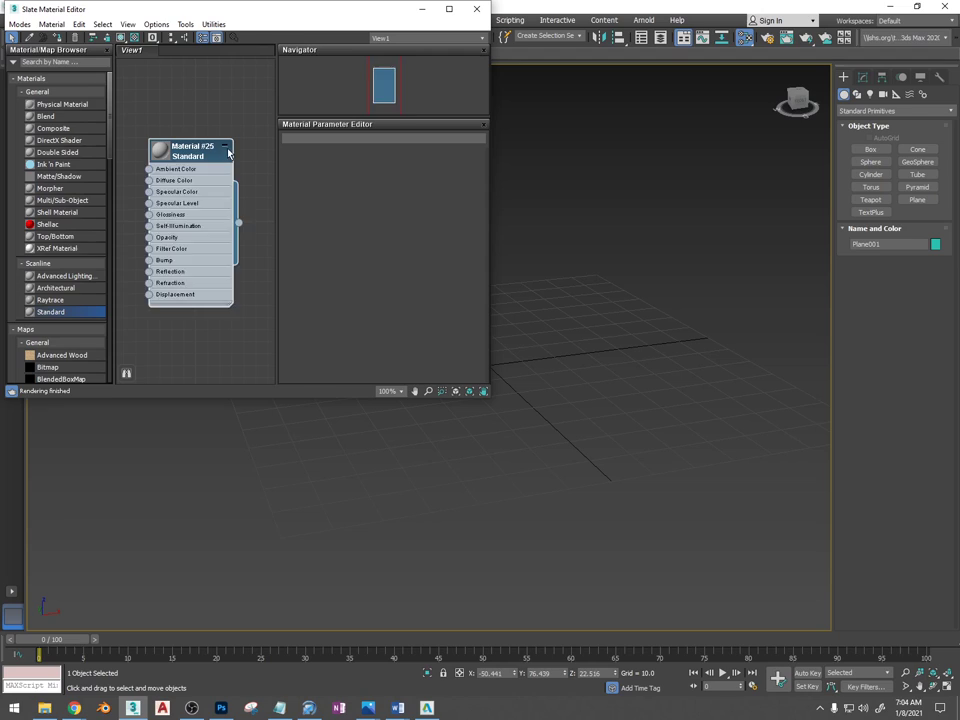
pyautogui.click(226, 148)
pyautogui.rightClick(197, 148)
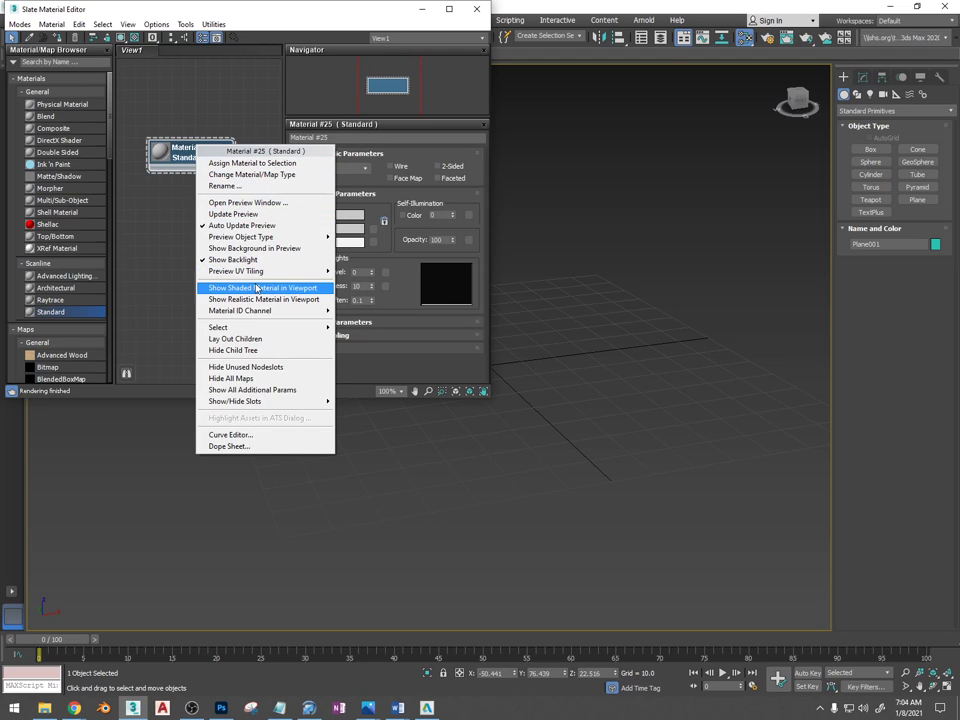
pyautogui.click(257, 288)
# Assign a Bitmap to the material's Diffuse channel using the ketchupMustard image from the 3dsMax module13 folder
pyautogui.click(373, 228)
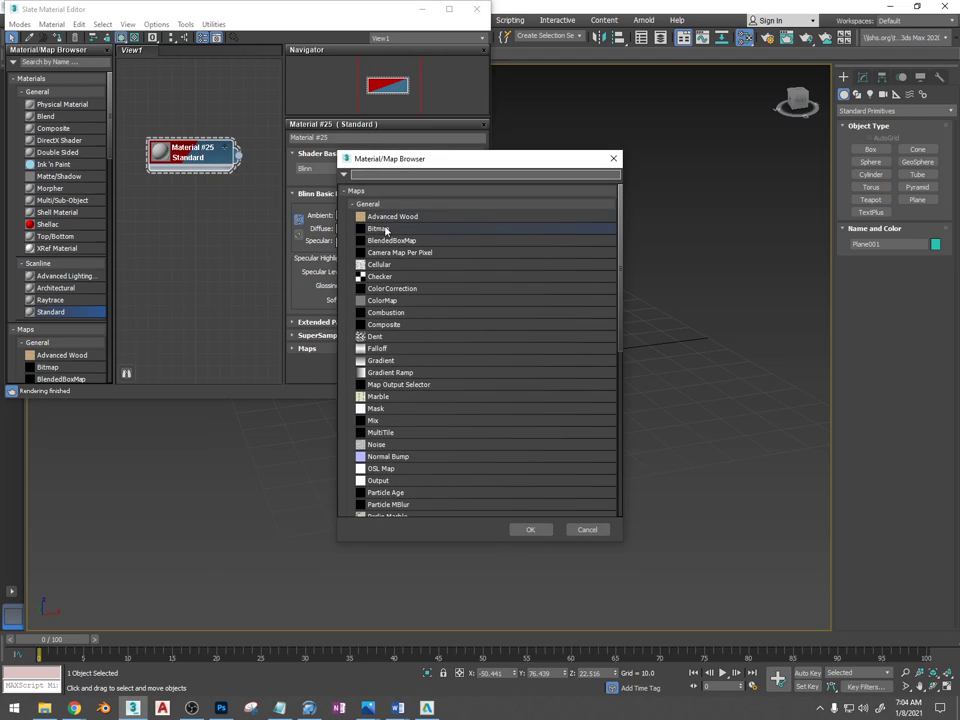
pyautogui.doubleClick(378, 229)
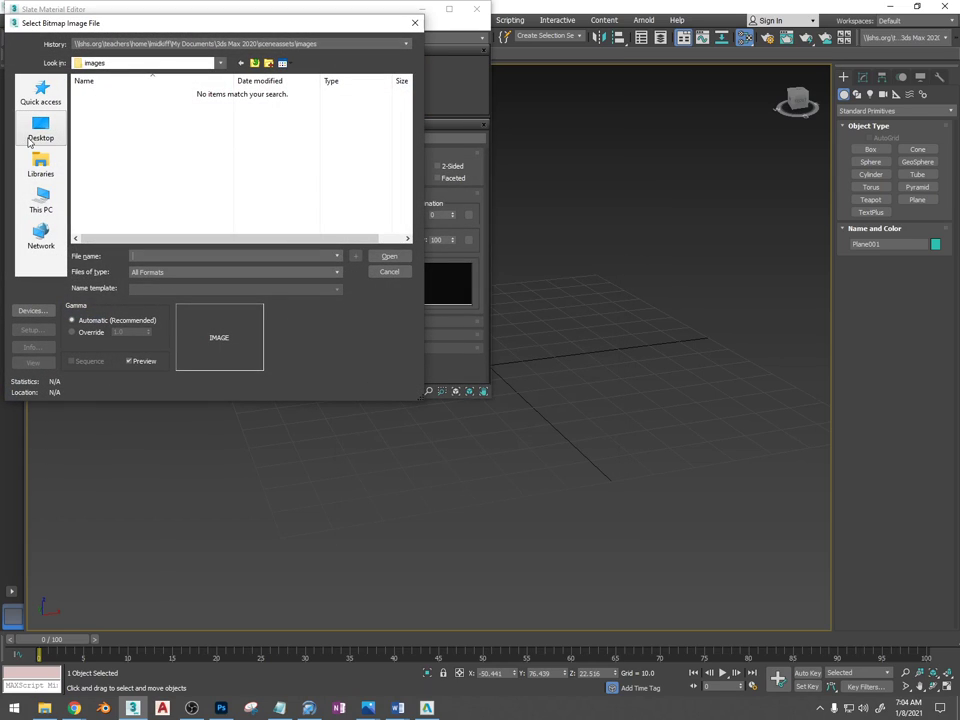
pyautogui.click(30, 140)
pyautogui.doubleClick(222, 152)
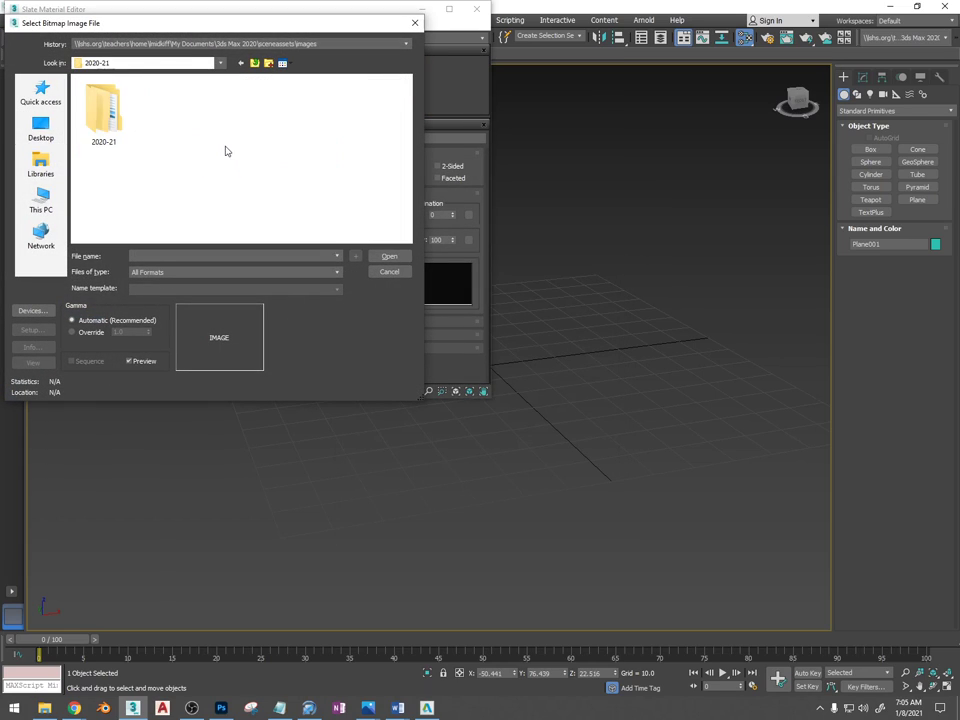
pyautogui.doubleClick(103, 112)
pyautogui.doubleClick(106, 105)
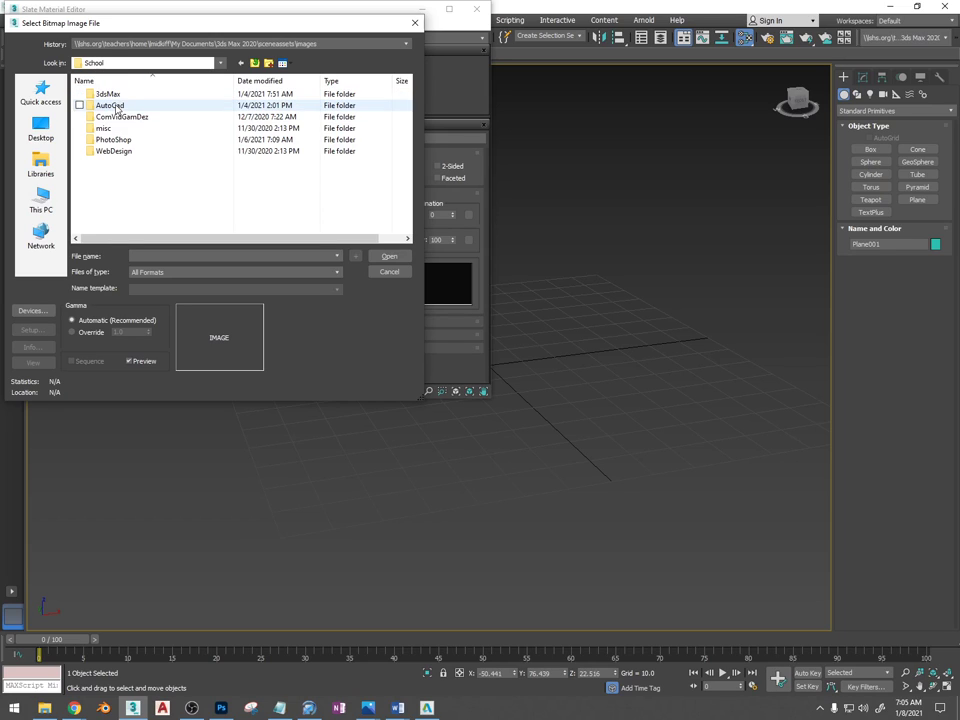
pyautogui.doubleClick(110, 94)
pyautogui.scroll(-1, 137, 140)
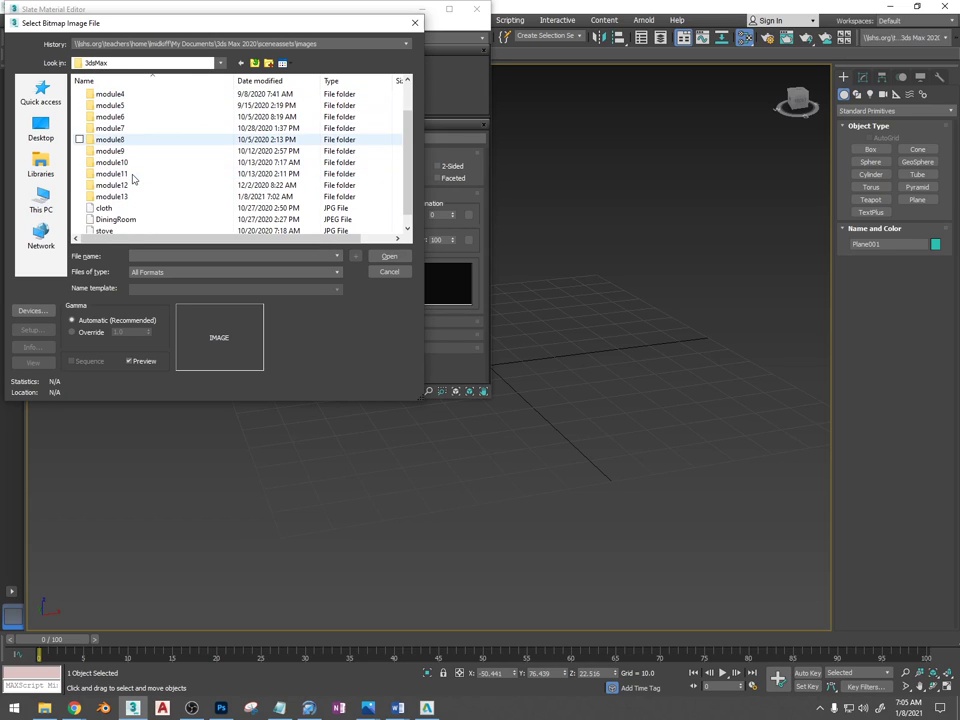
pyautogui.doubleClick(115, 193)
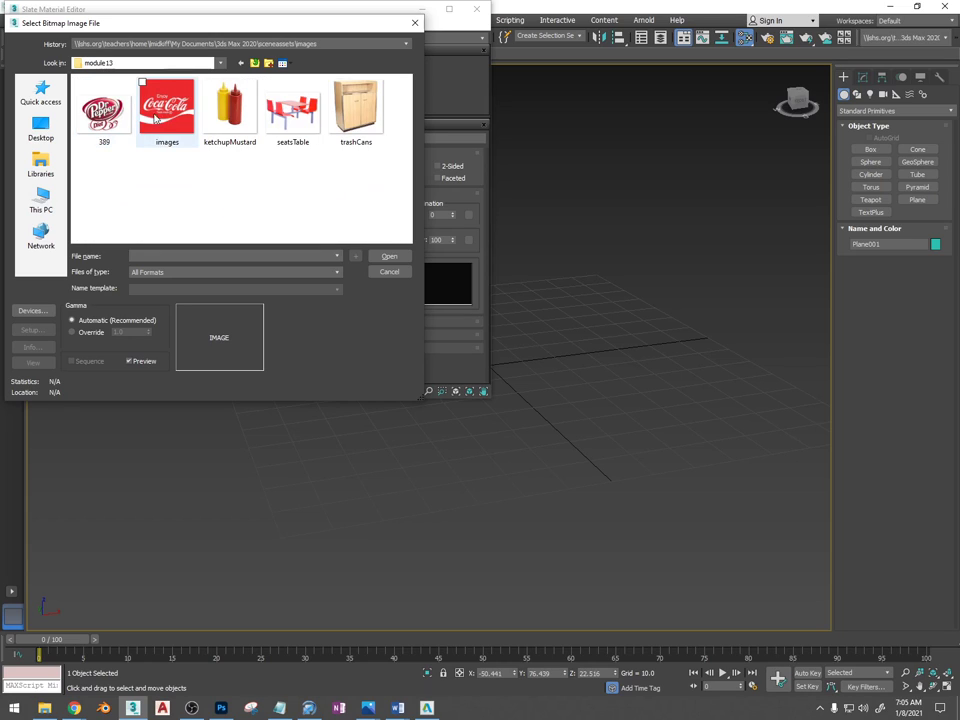
pyautogui.doubleClick(229, 105)
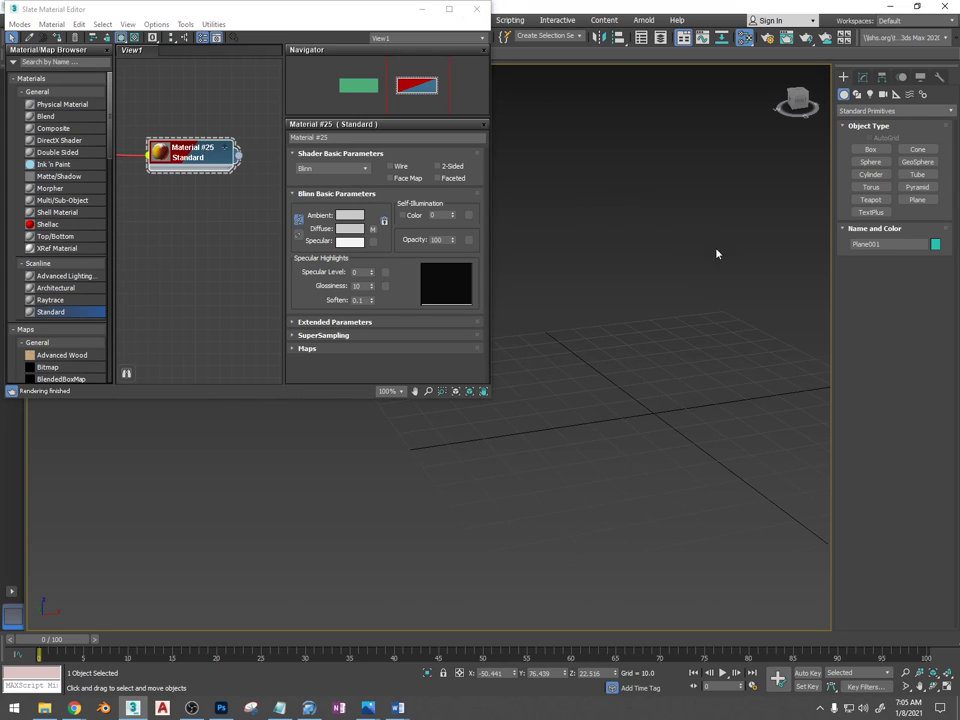
# Clone the plane along X as three copies, forming a row of side-by-side reference planes
pyautogui.scroll(-6, 680, 253)
pyautogui.scroll(4, 620, 268)
pyautogui.moveTo(628, 266)
pyautogui.keyDown('alt'); pyautogui.mouseDown(button='middle')
pyautogui.moveTo(662, 272)
pyautogui.moveTo(631, 286)
pyautogui.mouseUp(button='middle'); pyautogui.keyUp('alt')
pyautogui.scroll(-2, 611, 283)
pyautogui.keyDown('shift'); pyautogui.moveTo(608, 285); pyautogui.dragTo(687, 277); pyautogui.keyUp('shift')
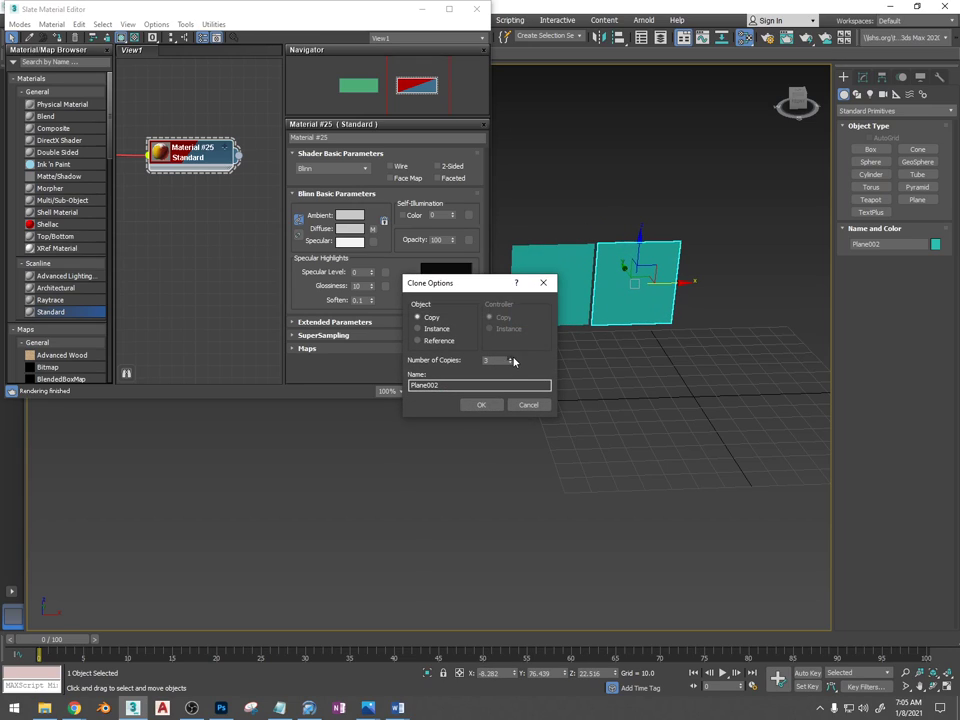
pyautogui.click(484, 405)
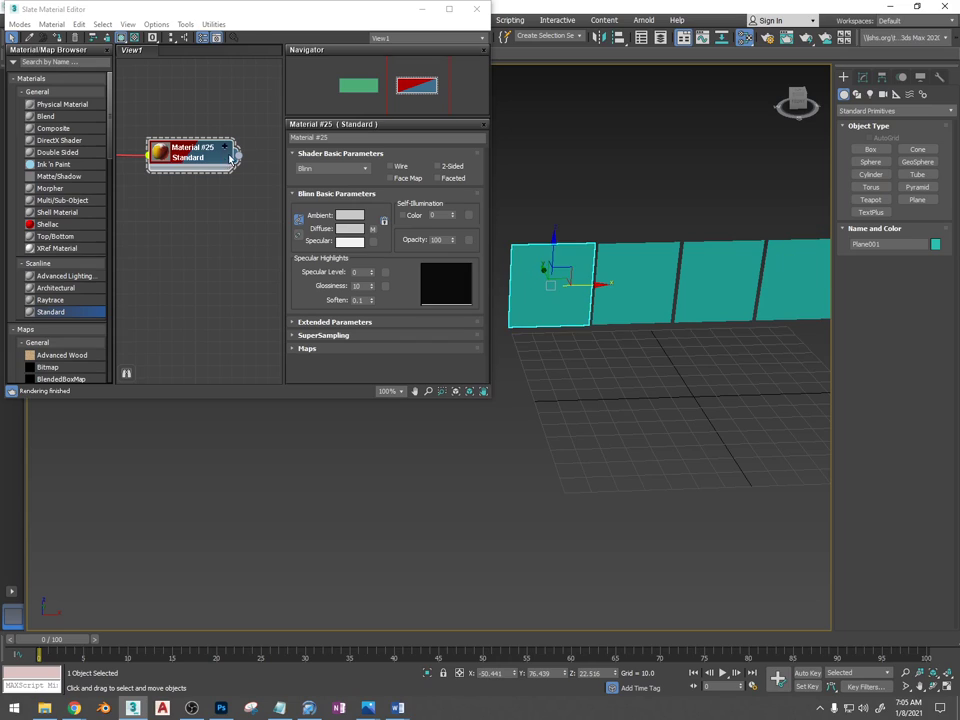
# Apply the ketchup and mustard material to the first plane and close the Slate Material Editor
pyautogui.moveTo(232, 155); pyautogui.dragTo(558, 302)
pyautogui.scroll(4, 558, 300)
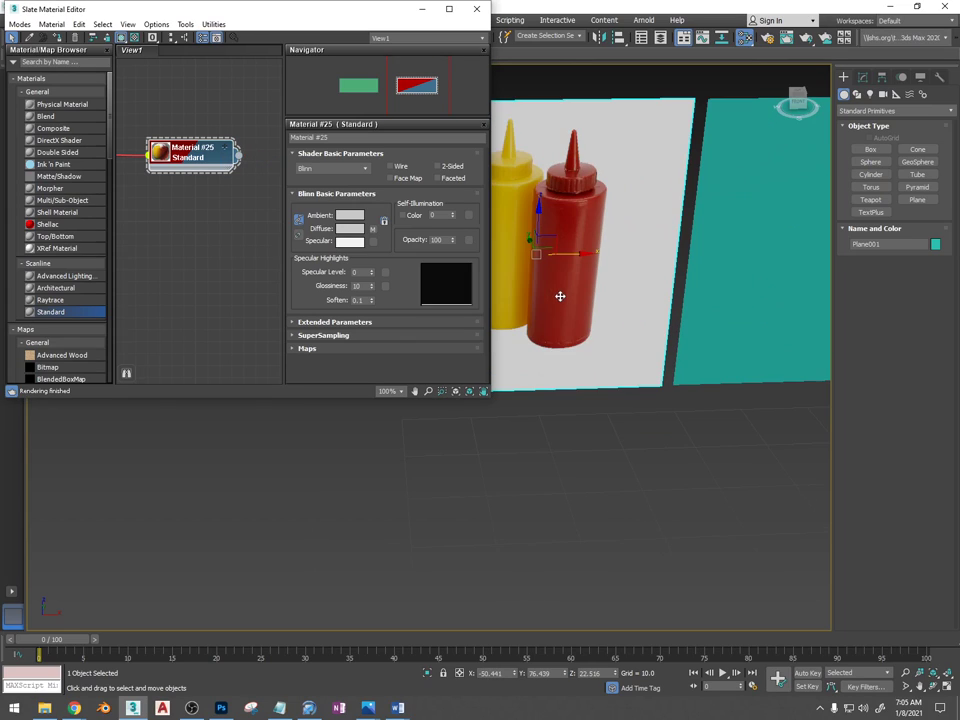
pyautogui.click(477, 8)
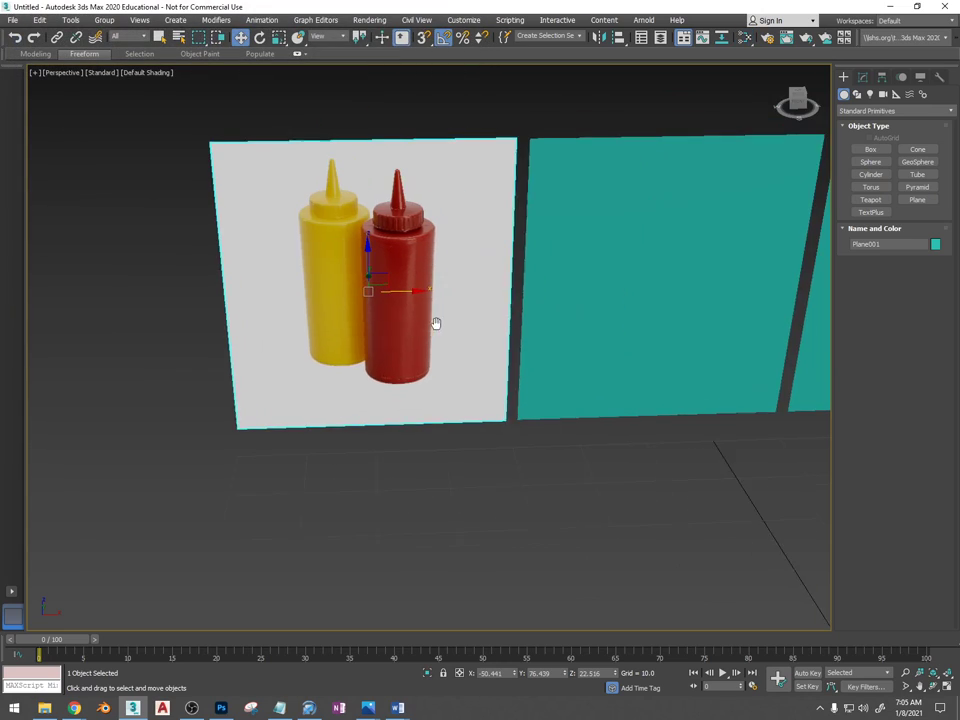
pyautogui.keyDown('alt'); pyautogui.moveTo(436, 323); pyautogui.dragTo(466, 322, button='middle'); pyautogui.keyUp('alt')
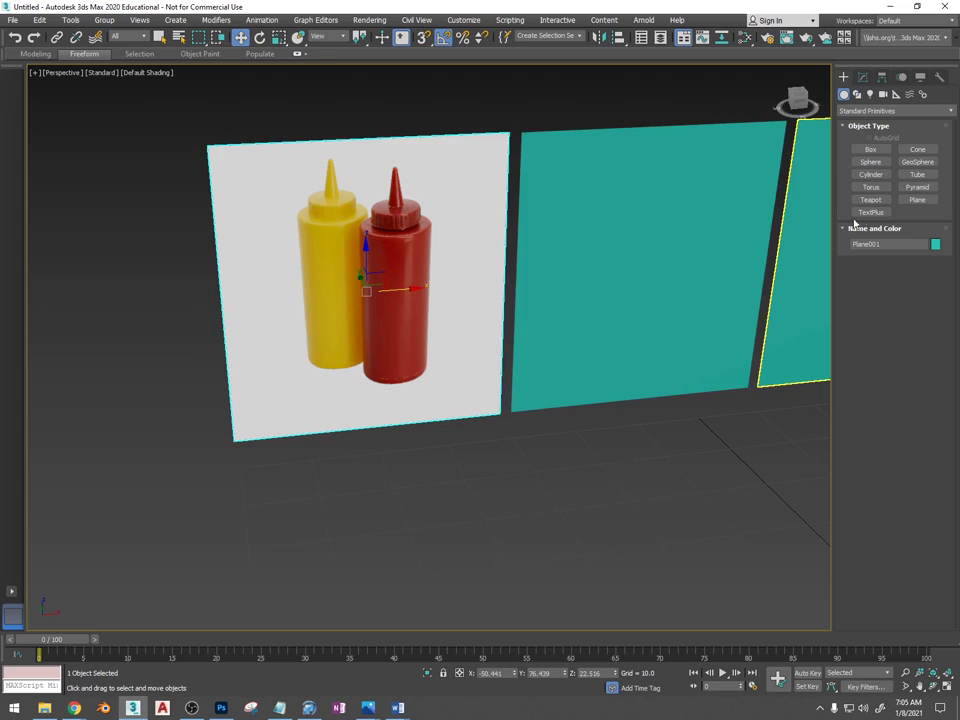
# Create a cylinder in front of the bottle image, about 6.6 in radius and 29.2 in height
pyautogui.click(870, 174)
pyautogui.scroll(-3, 724, 365)
pyautogui.moveTo(725, 365); pyautogui.dragTo(621, 324, button='middle')
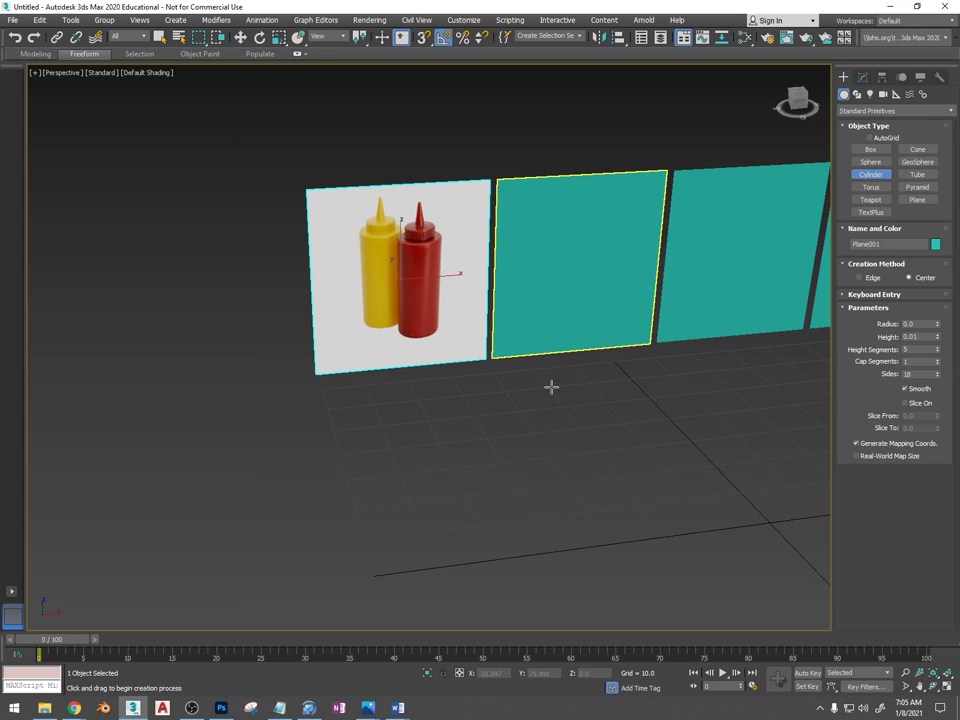
pyautogui.moveTo(416, 511); pyautogui.dragTo(448, 510)
pyautogui.click(448, 359)
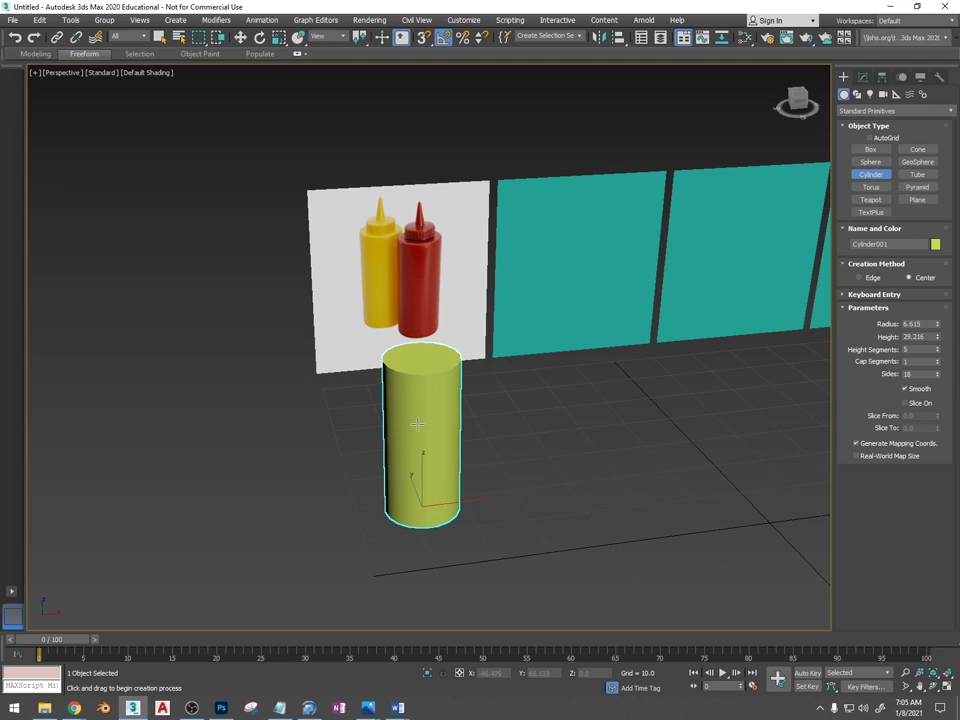
# Turn on edged faces in the viewport and set the cylinder's height segments to 1
pyautogui.keyDown('alt'); pyautogui.moveTo(419, 430); pyautogui.dragTo(473, 464, button='middle'); pyautogui.keyUp('alt')
pyautogui.press('F4')
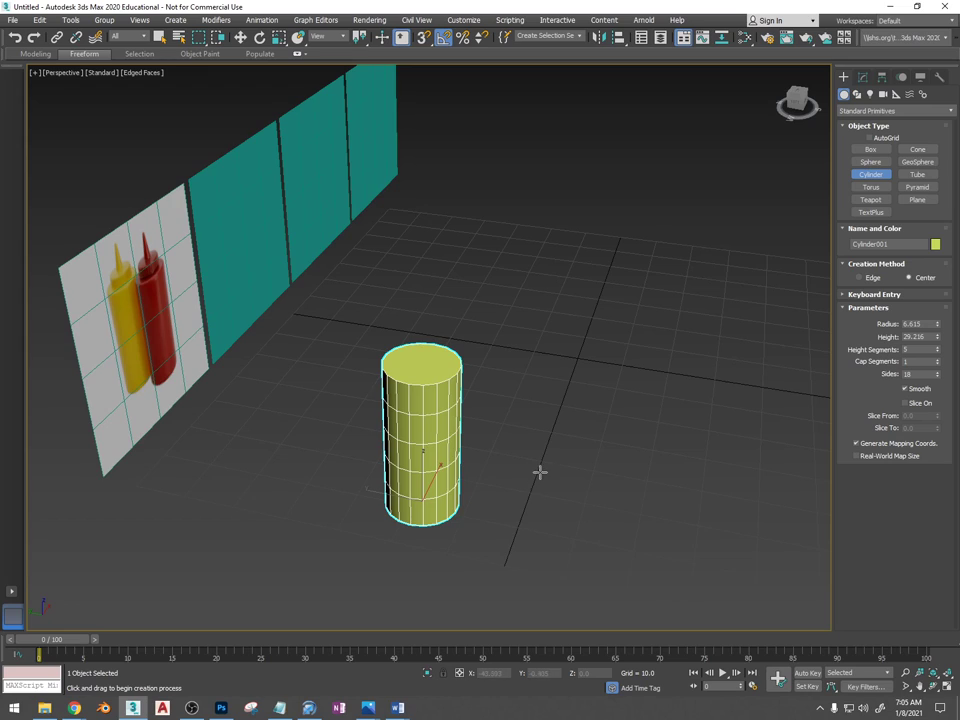
pyautogui.keyDown('alt'); pyautogui.moveTo(540, 471); pyautogui.dragTo(608, 444, button='middle'); pyautogui.keyUp('alt')
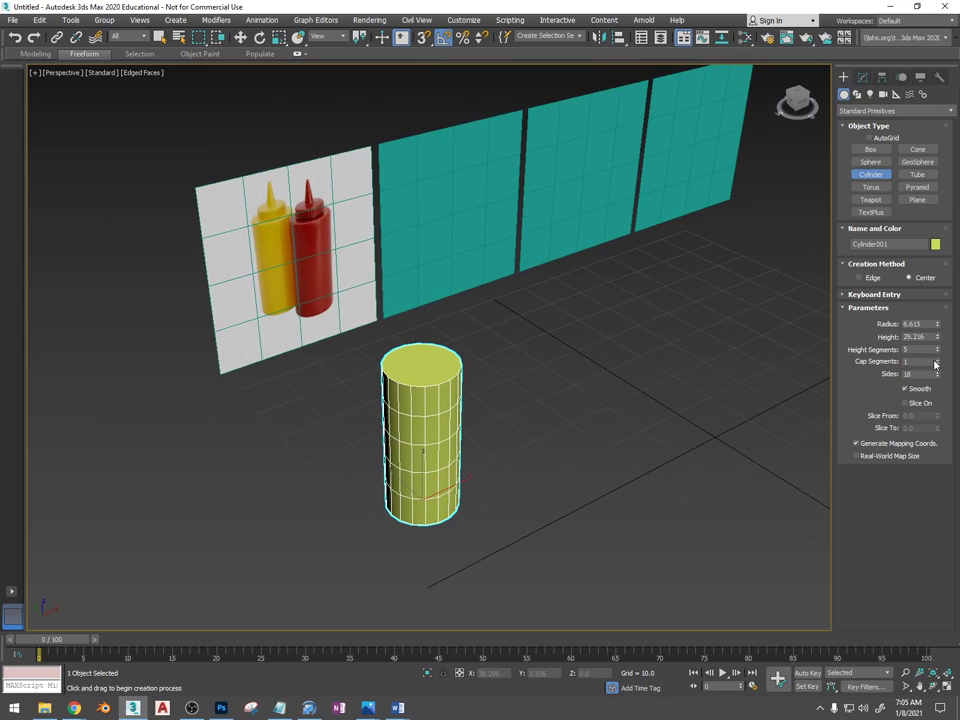
pyautogui.keyDown('alt'); pyautogui.moveTo(561, 446); pyautogui.dragTo(465, 438, button='middle'); pyautogui.keyUp('alt')
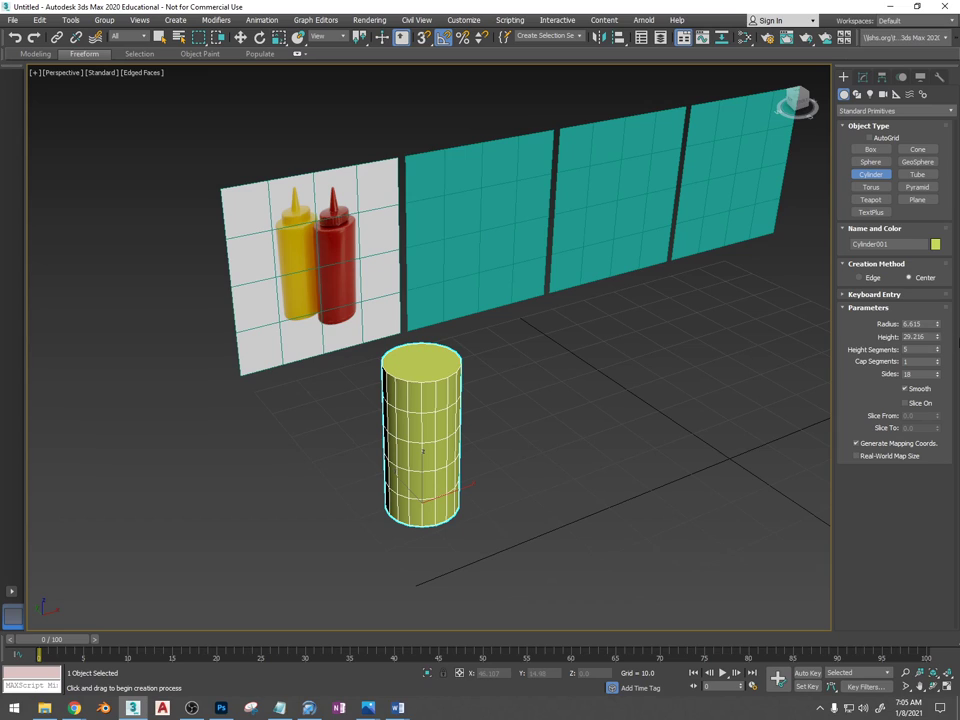
pyautogui.rightClick(938, 351)
pyautogui.keyDown('alt'); pyautogui.moveTo(533, 453); pyautogui.dragTo(507, 454, button='middle'); pyautogui.keyUp('alt')
pyautogui.scroll(3, 451, 419)
pyautogui.moveTo(452, 350)
pyautogui.mouseDown(button='middle')
pyautogui.moveTo(455, 370)
pyautogui.moveTo(449, 325)
pyautogui.mouseUp(button='middle')
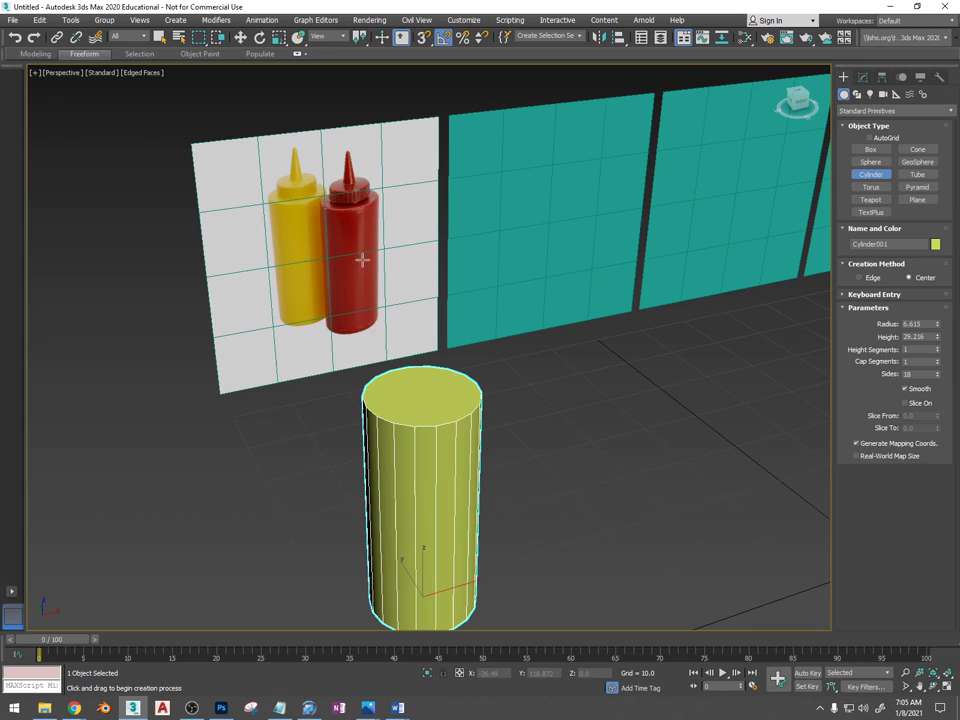
pyautogui.scroll(5, 320, 203)
pyautogui.scroll(-5, 414, 176)
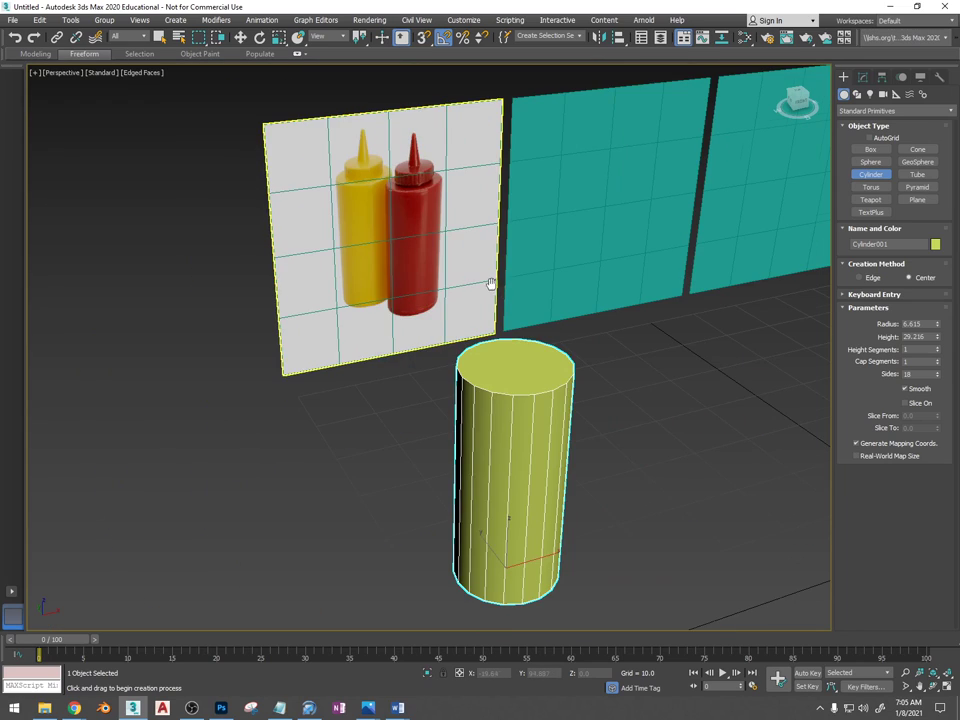
# Convert the cylinder to an Editable Poly and enter polygon selection mode
pyautogui.press('w')
pyautogui.rightClick(489, 365)
pyautogui.moveTo(565, 487)
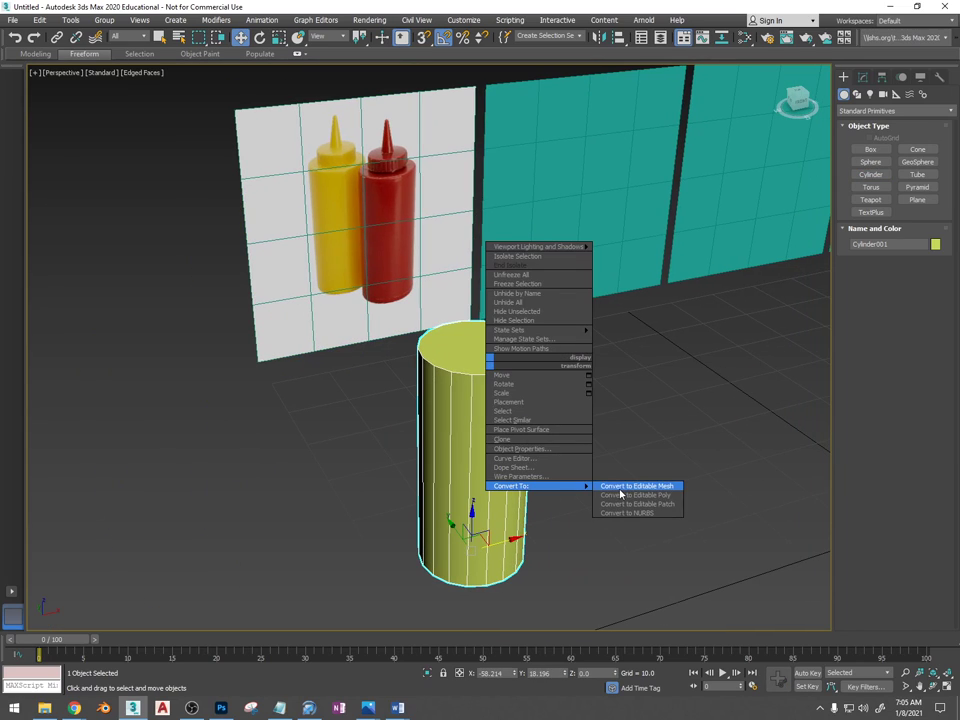
pyautogui.click(622, 493)
pyautogui.click(907, 262)
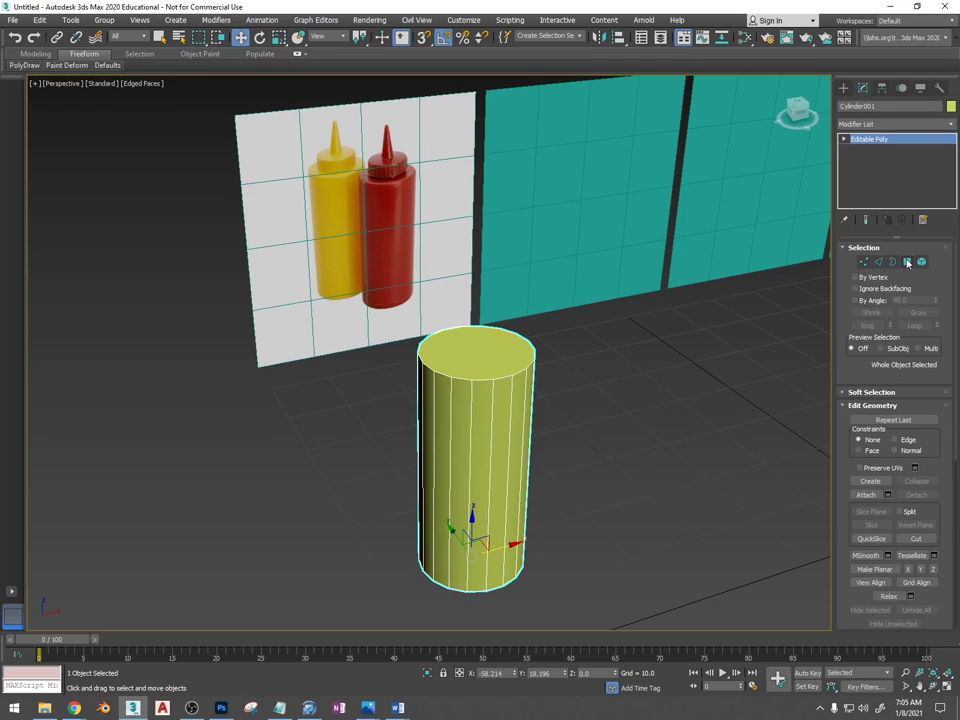
# Select the cylinder's top polygon and inset it by 2.733
pyautogui.click(476, 350)
pyautogui.keyDown('alt'); pyautogui.moveTo(476, 350); pyautogui.dragTo(537, 395, button='middle'); pyautogui.keyUp('alt')
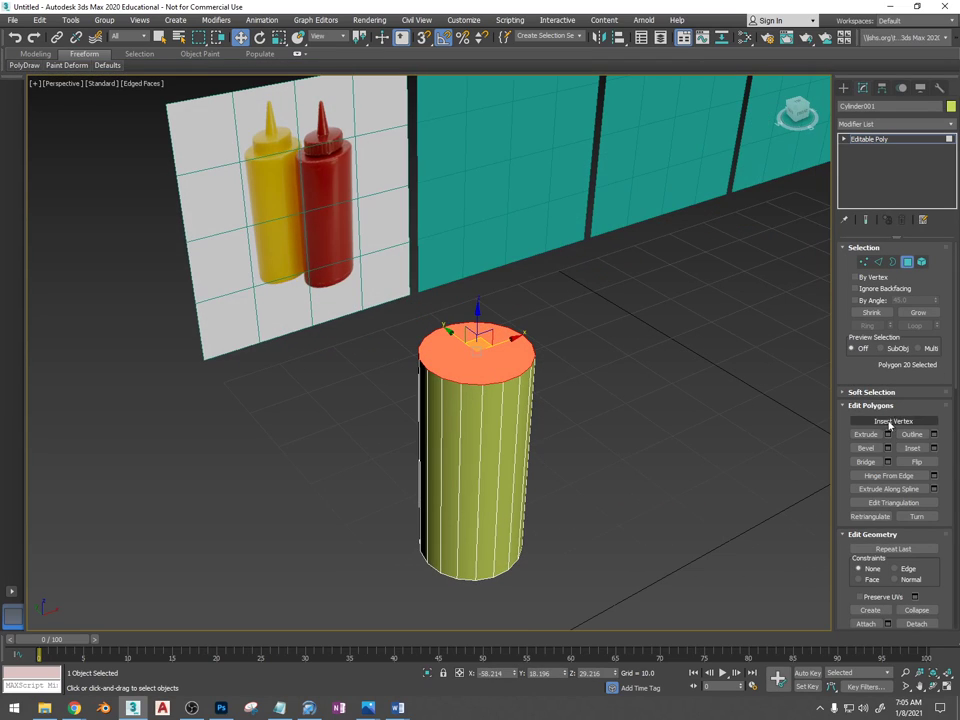
pyautogui.click(933, 448)
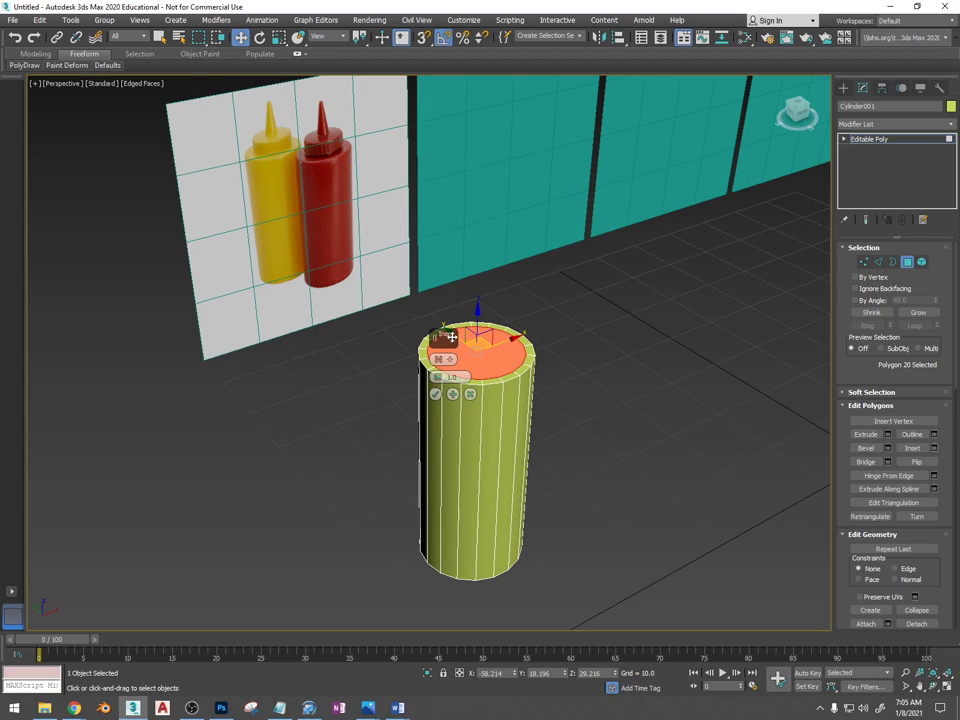
pyautogui.moveTo(438, 375); pyautogui.dragTo(438, 372)
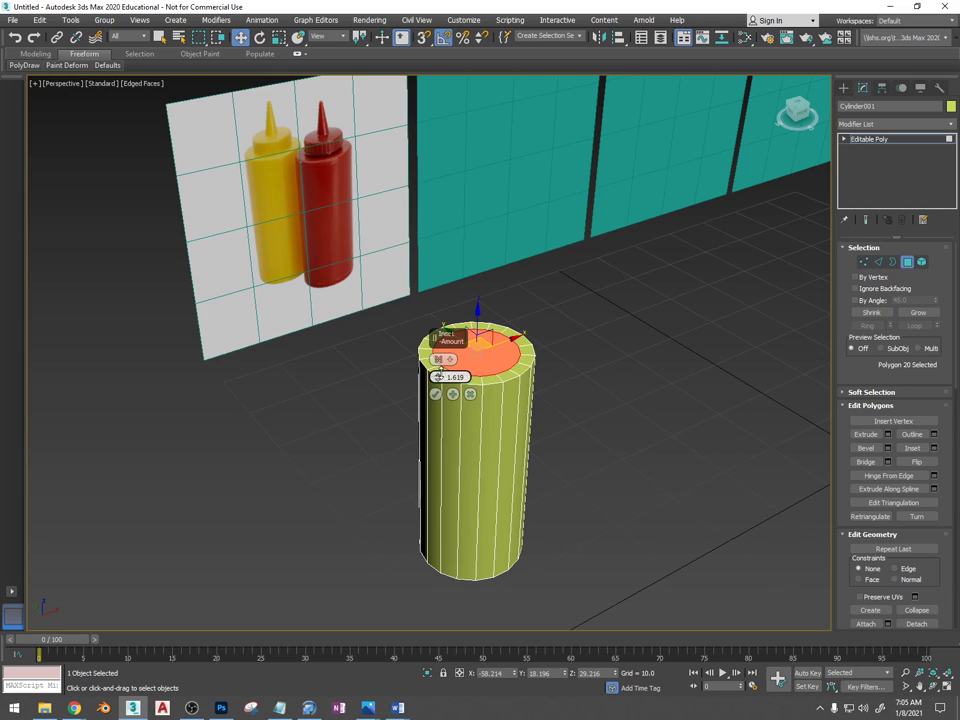
pyautogui.scroll(5, 324, 159)
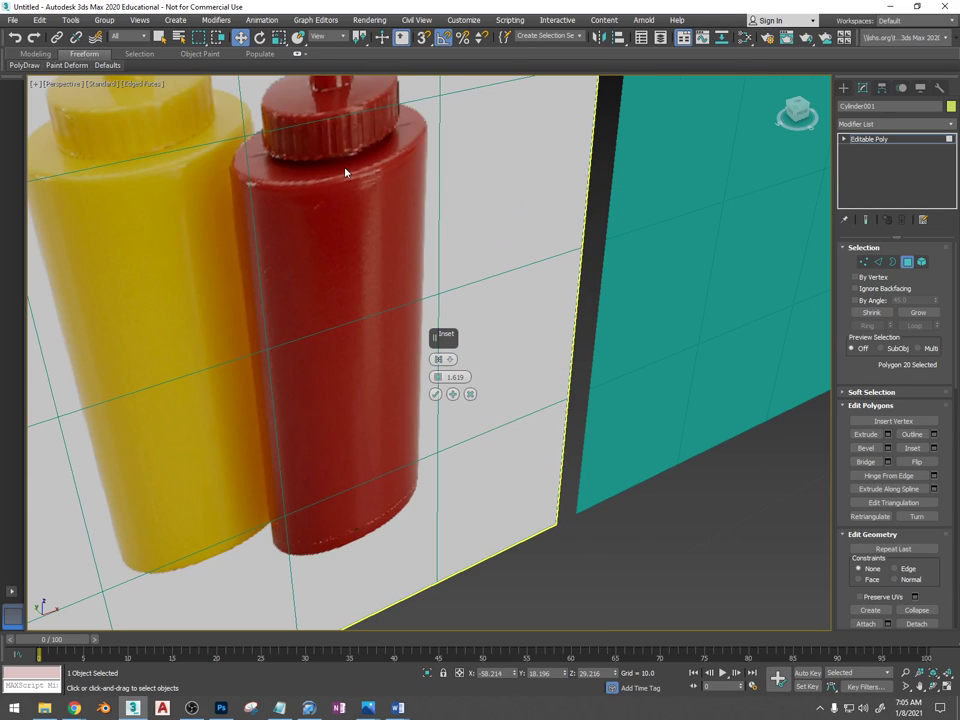
pyautogui.scroll(-8, 331, 163)
pyautogui.moveTo(593, 509); pyautogui.dragTo(505, 376, button='middle')
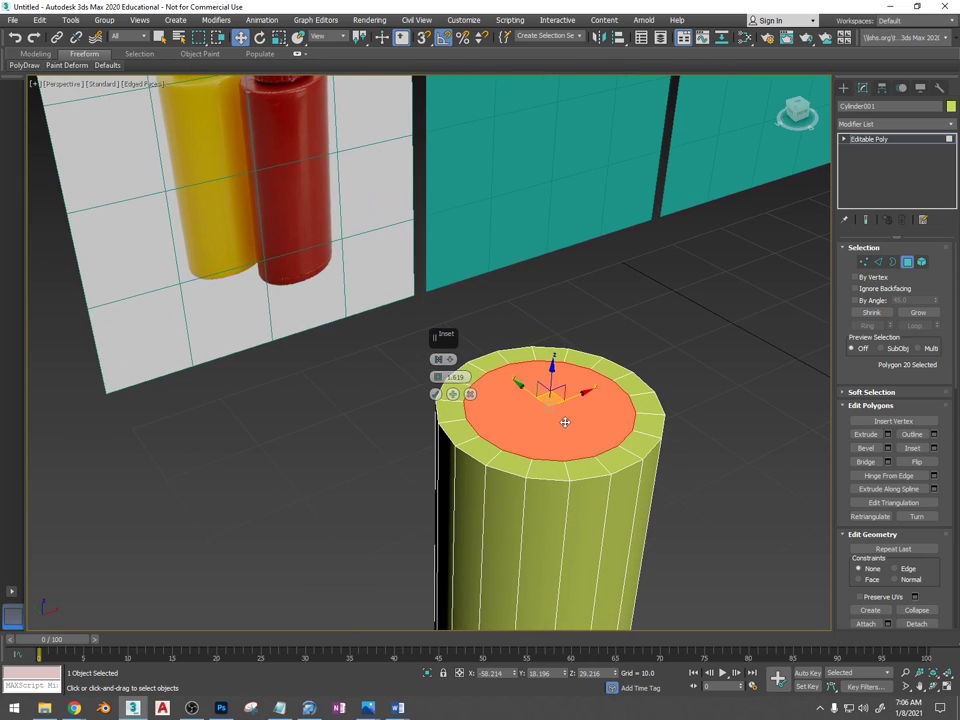
pyautogui.moveTo(441, 378); pyautogui.dragTo(441, 374)
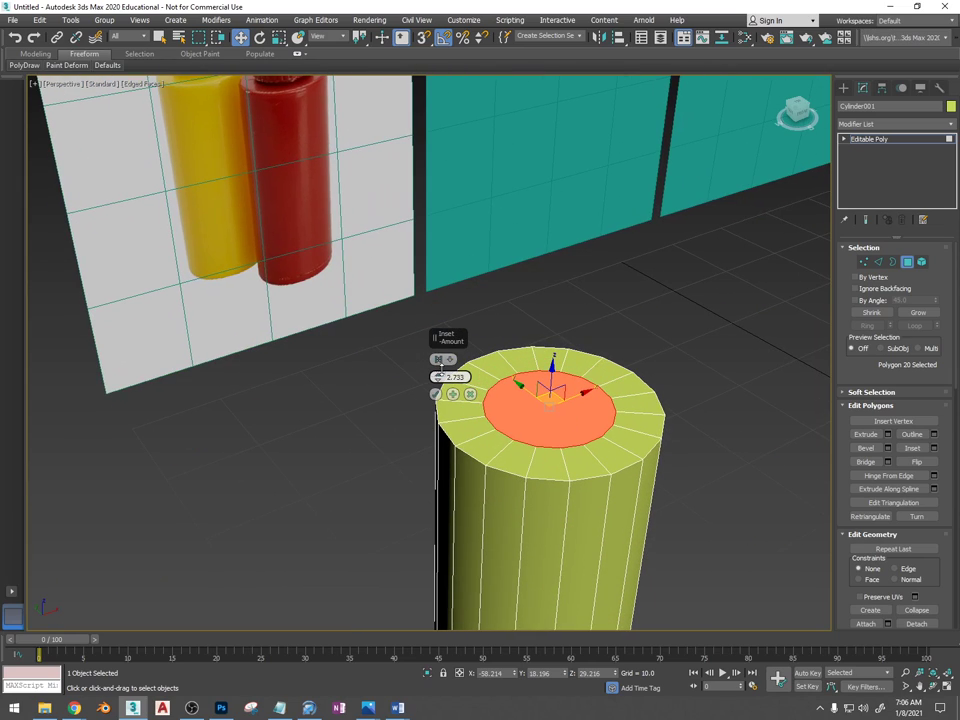
pyautogui.click(435, 394)
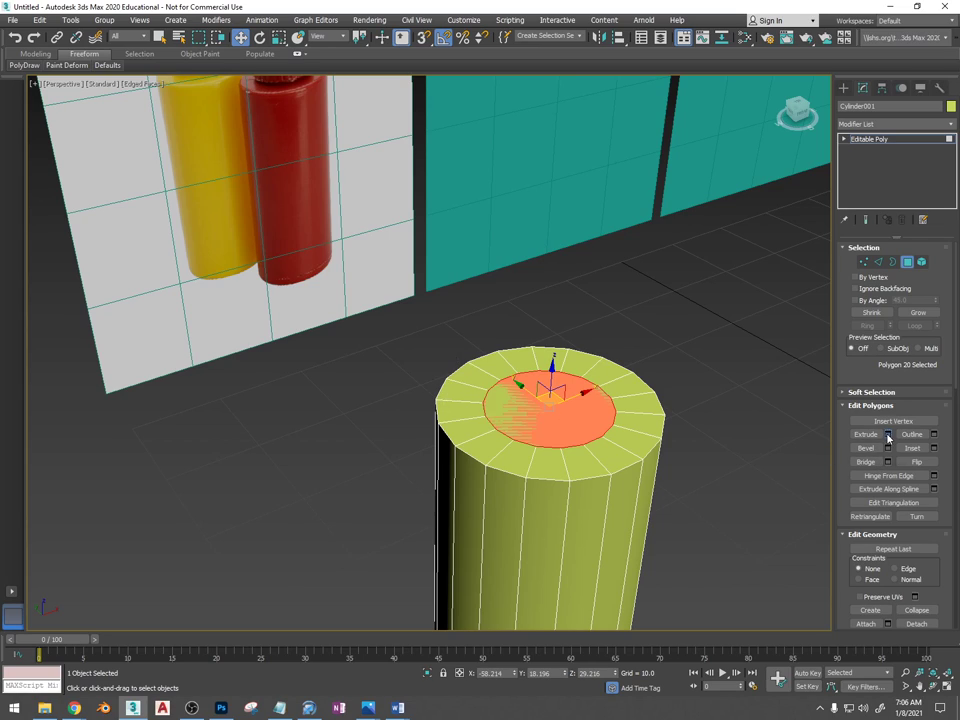
# Extrude the inset polygon on top of the cylinder twice, by 0.124 each time
pyautogui.click(887, 434)
pyautogui.rightClick(437, 378)
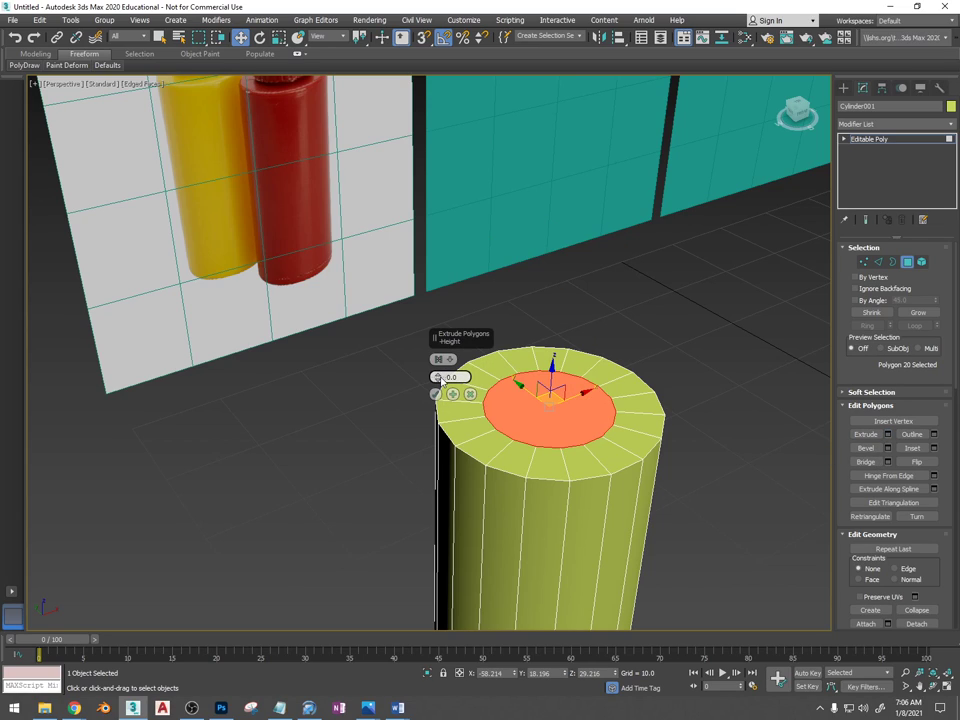
pyautogui.moveTo(437, 376); pyautogui.dragTo(437, 375)
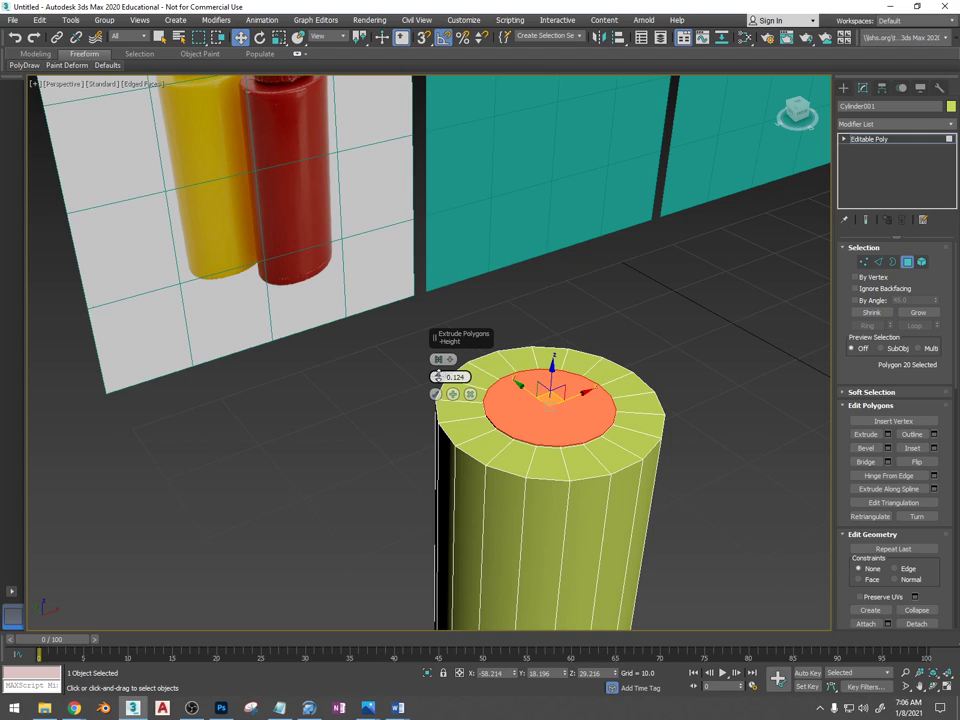
pyautogui.click(452, 394)
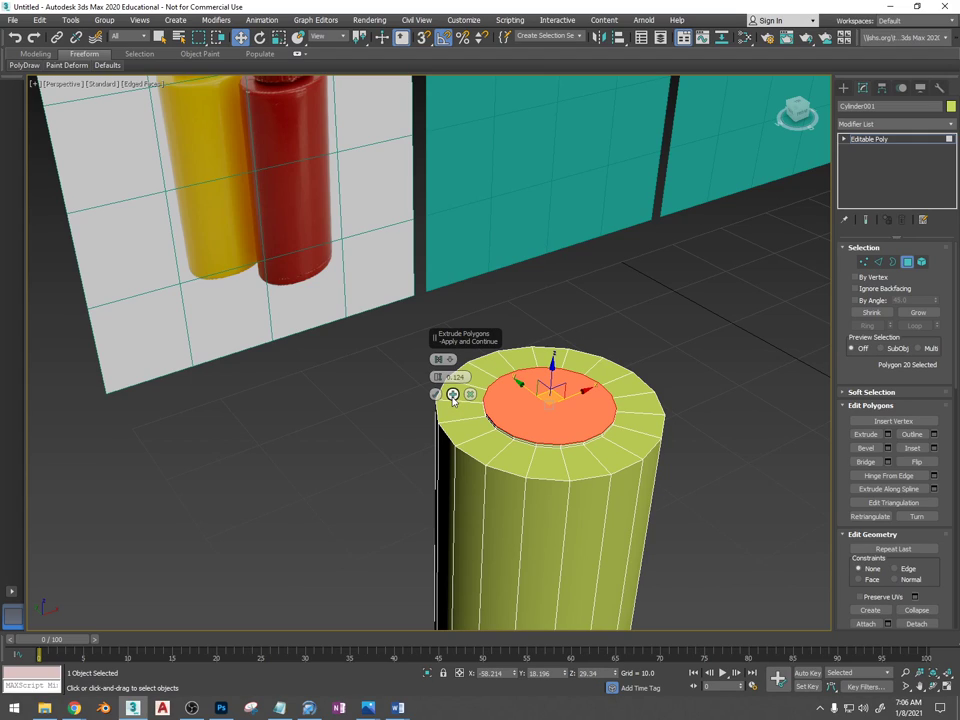
pyautogui.click(435, 394)
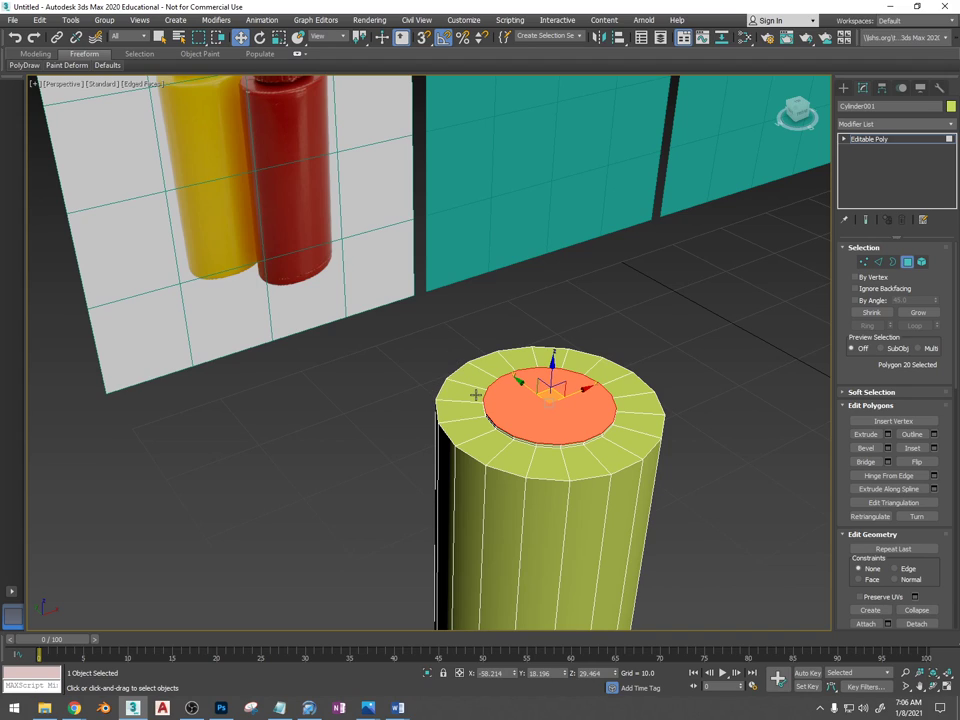
# Uniformly scale up the raised top polygon so that it flares out over the narrow neck below
pyautogui.press('r')
pyautogui.keyDown('alt'); pyautogui.moveTo(542, 401); pyautogui.dragTo(520, 413, button='middle'); pyautogui.keyUp('alt')
pyautogui.click(280, 42)
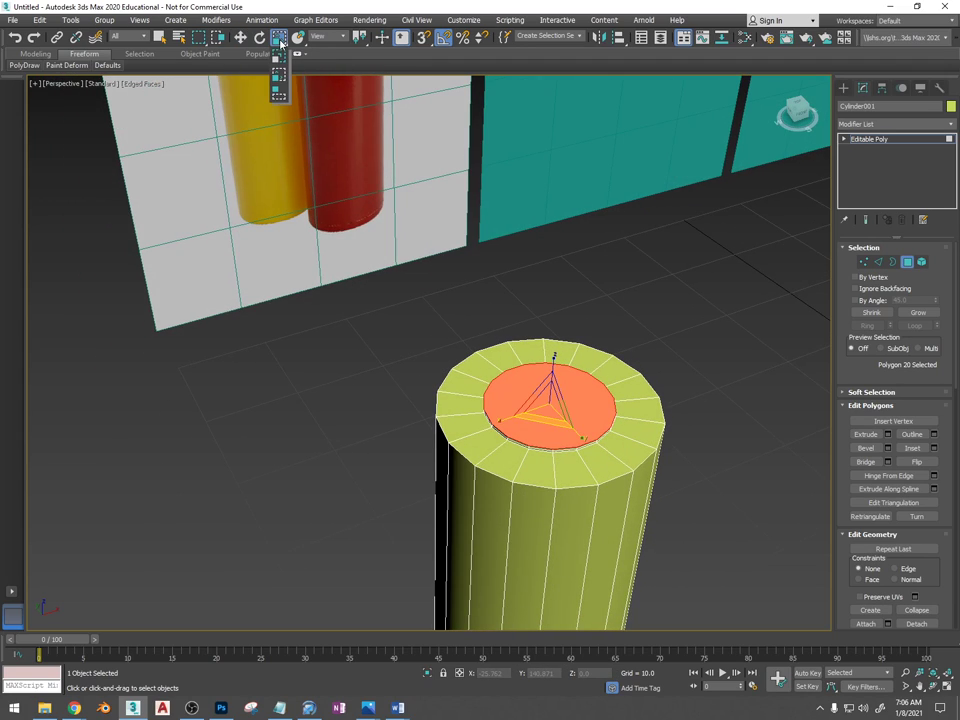
pyautogui.click(279, 53)
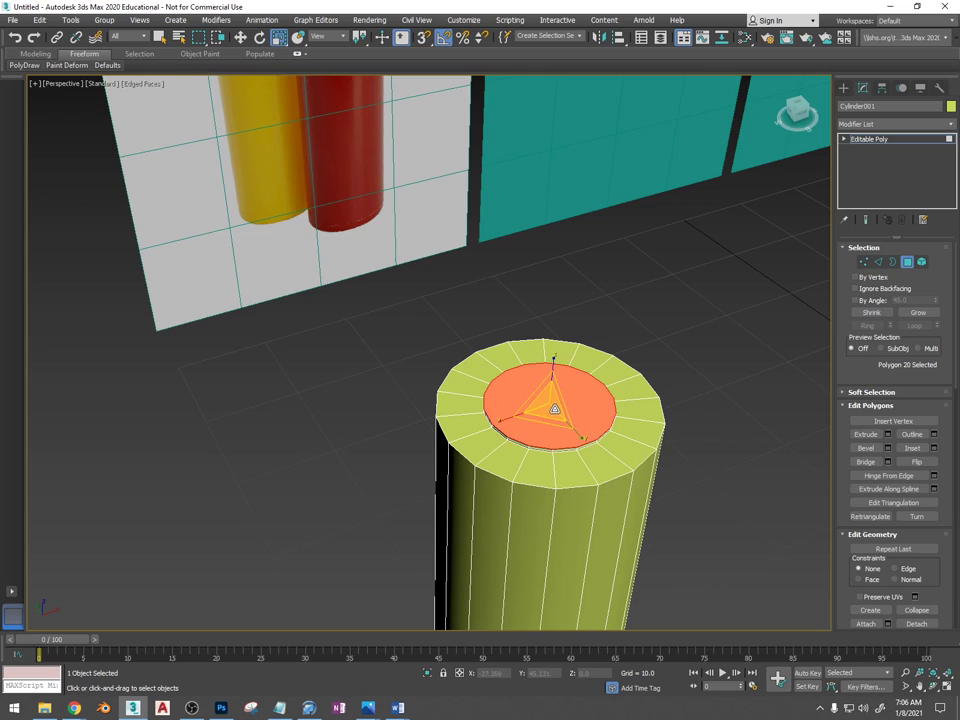
pyautogui.moveTo(410, 277); pyautogui.dragTo(509, 401, button='middle')
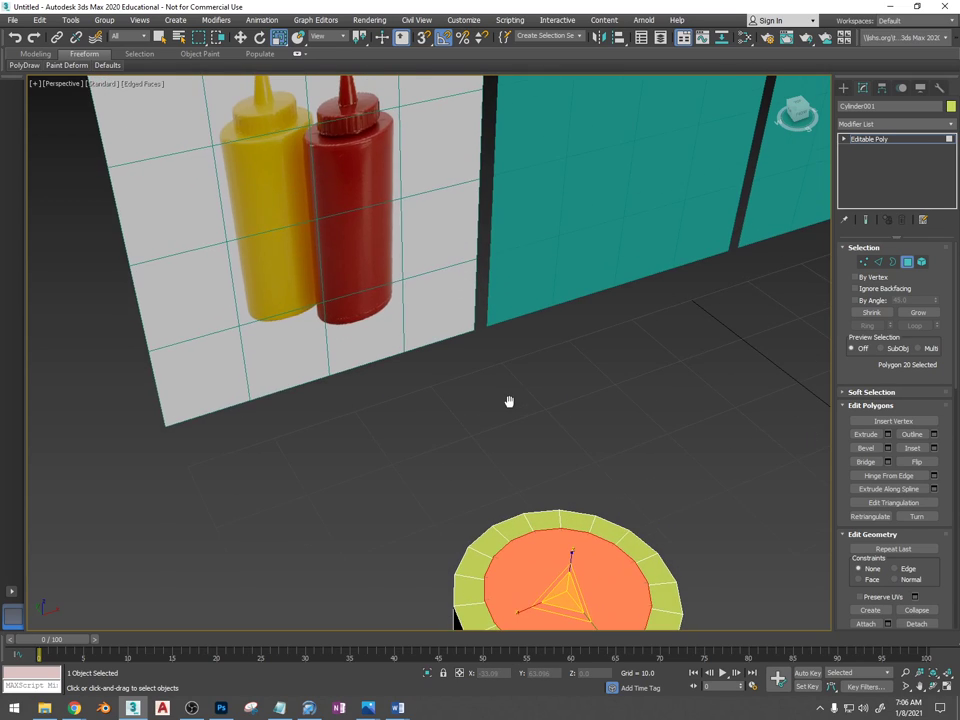
# Grow the selection to include the ring around the top polygon and raise it slightly along Z
pyautogui.keyDown('alt'); pyautogui.moveTo(400, 240); pyautogui.dragTo(535, 242, button='middle'); pyautogui.keyUp('alt')
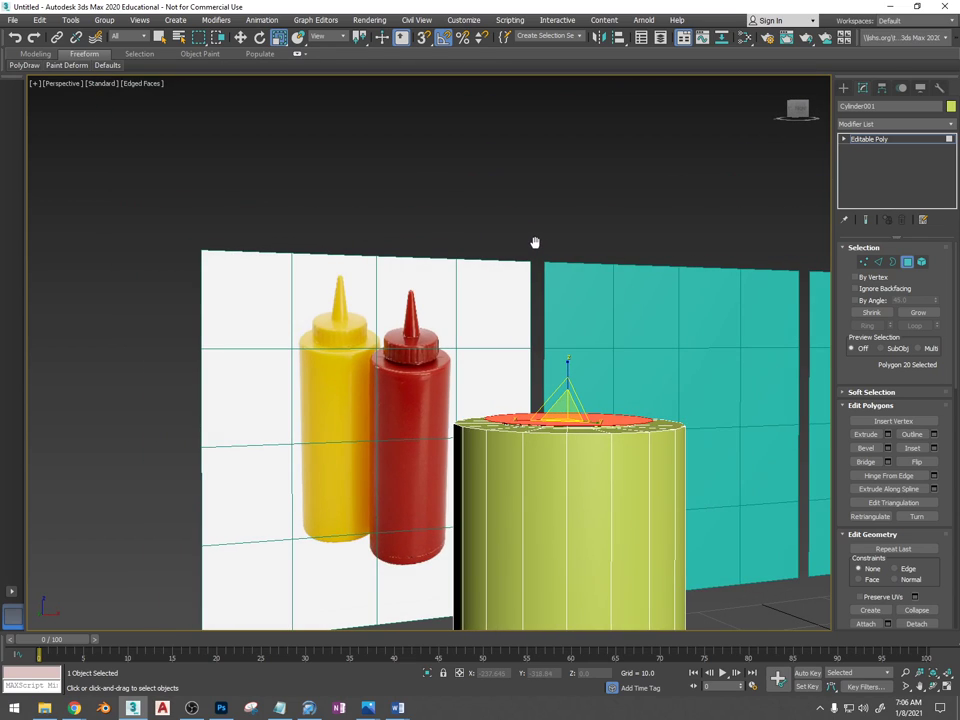
pyautogui.click(918, 314)
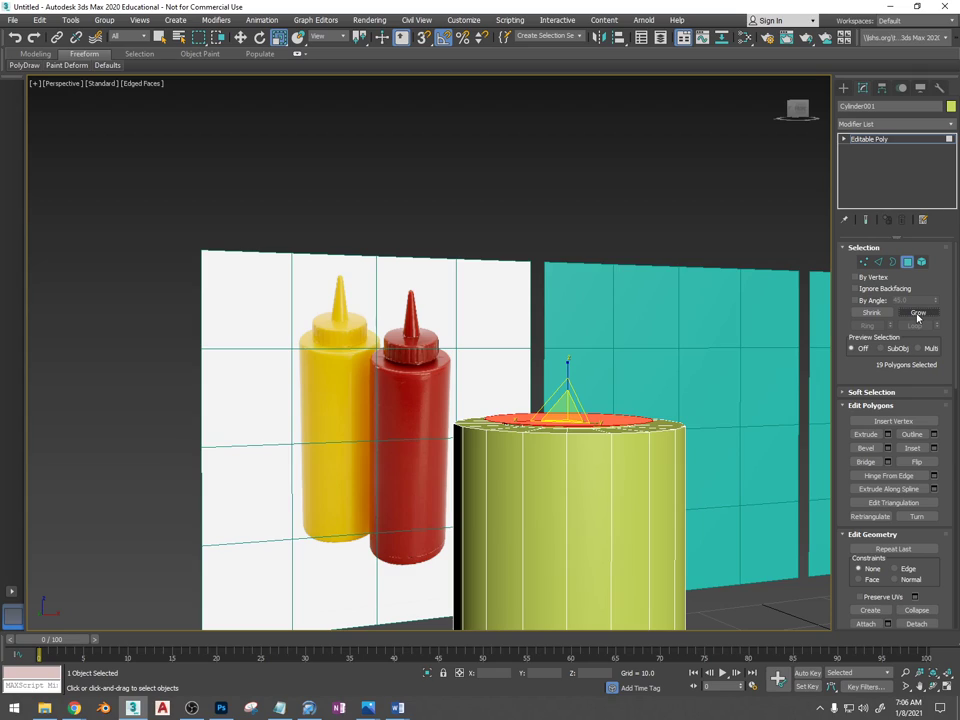
pyautogui.press('w')
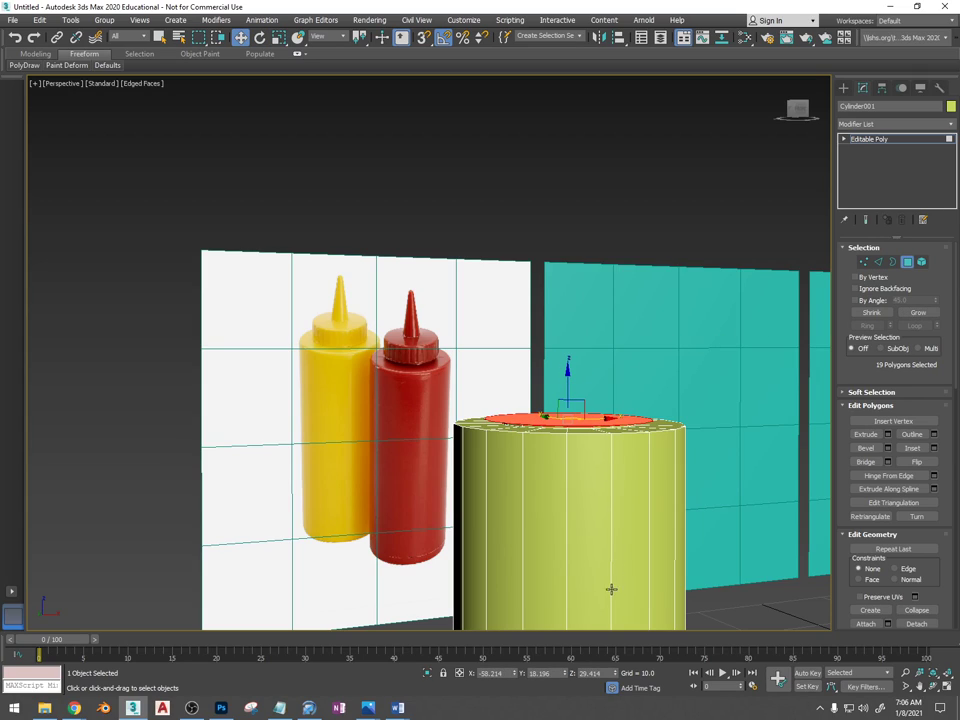
pyautogui.moveTo(614, 671); pyautogui.dragTo(614, 671)
pyautogui.keyDown('alt'); pyautogui.moveTo(587, 408); pyautogui.dragTo(587, 424, button='middle'); pyautogui.keyUp('alt')
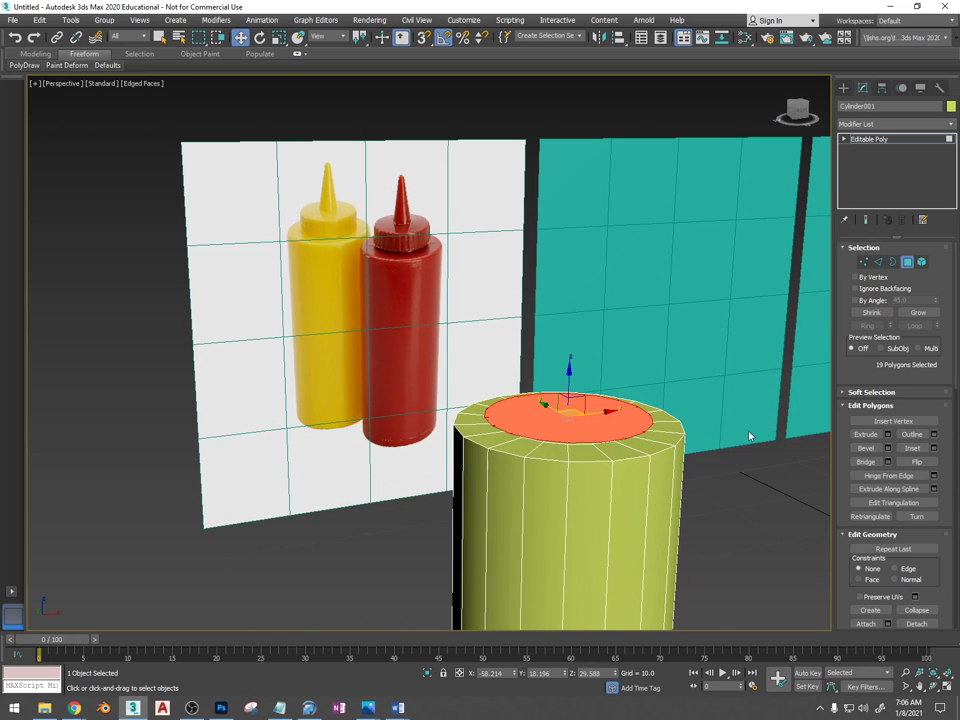
# Select only the top polygon and extrude it 2.105 to form the bottle's cap
pyautogui.click(886, 435)
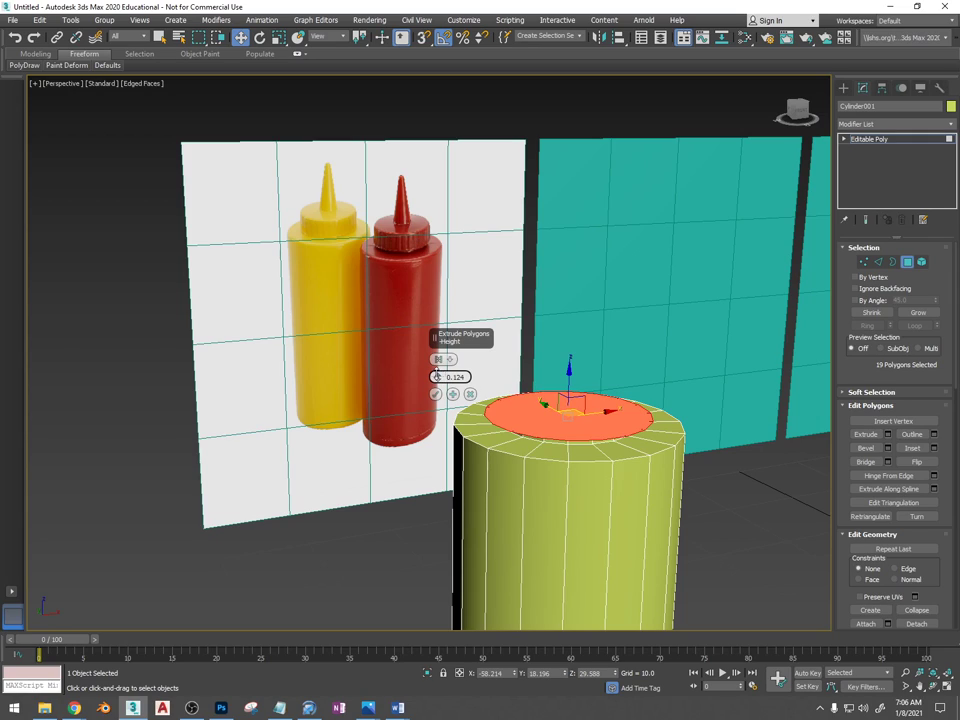
pyautogui.moveTo(437, 376); pyautogui.dragTo(437, 366)
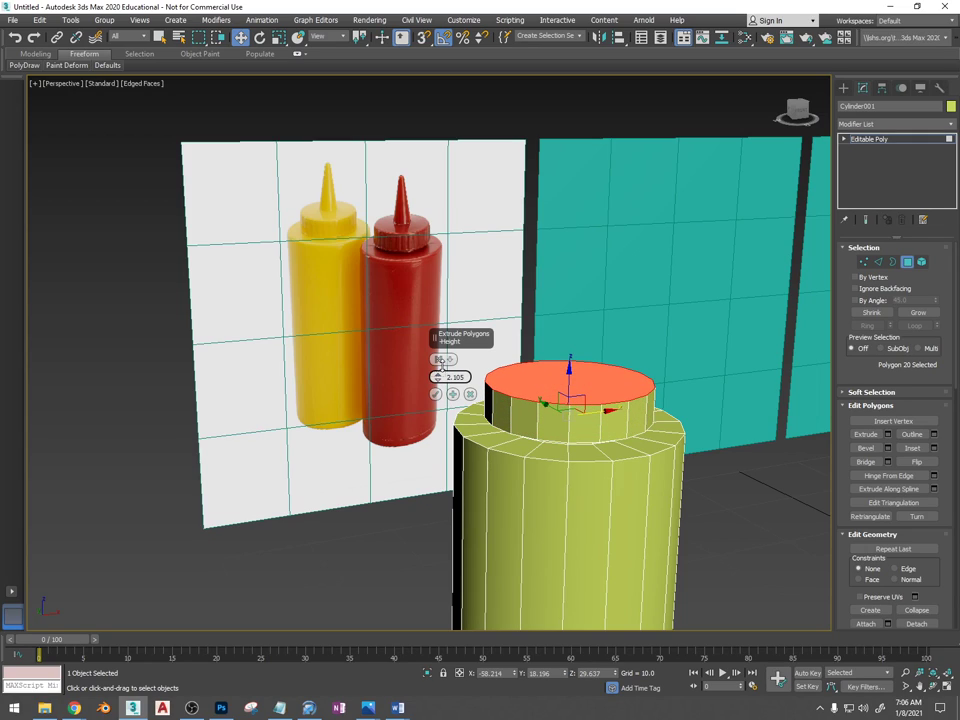
pyautogui.click(435, 394)
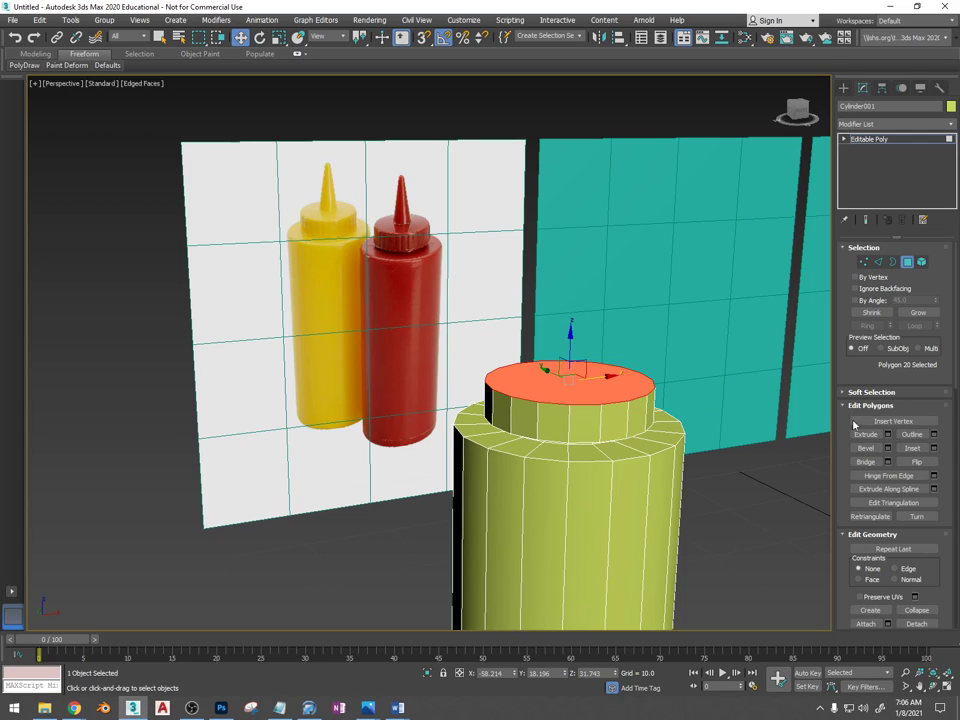
# Inset the cap's top polygon by 3.6 to outline the base of the nozzle
pyautogui.click(934, 448)
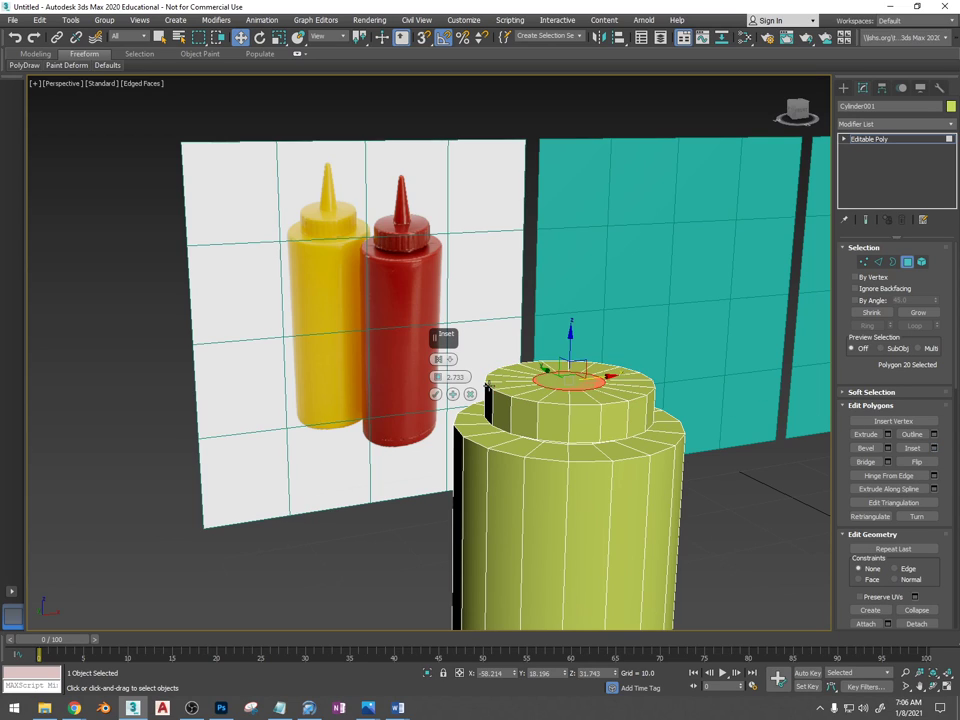
pyautogui.keyDown('alt'); pyautogui.moveTo(405, 227); pyautogui.dragTo(444, 299, button='middle'); pyautogui.keyUp('alt')
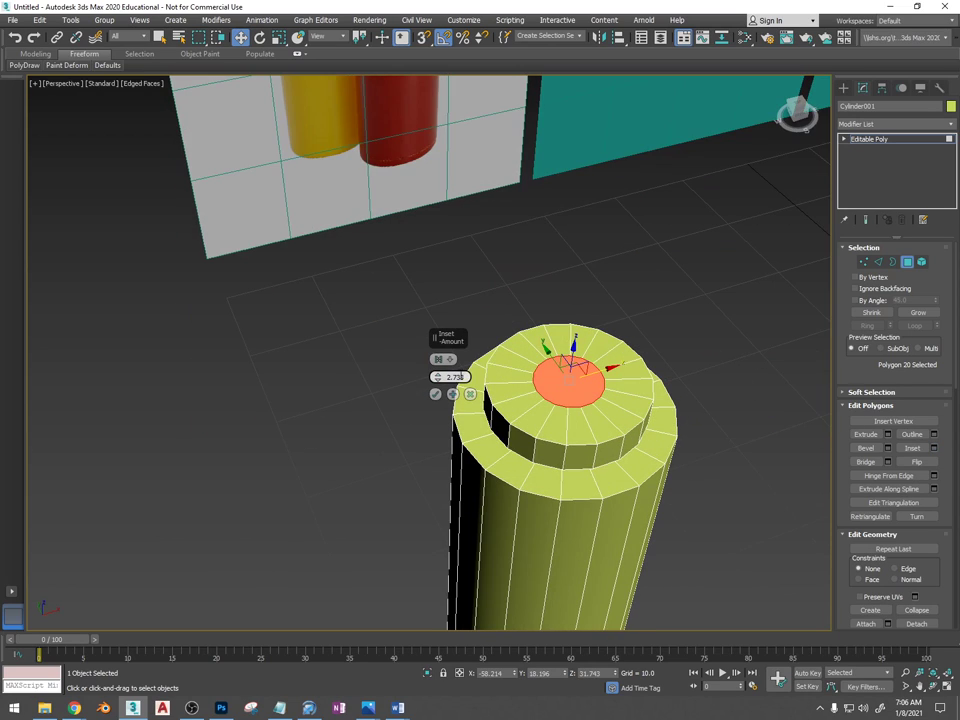
pyautogui.moveTo(437, 379)
pyautogui.mouseDown()
pyautogui.moveTo(438, 388)
pyautogui.moveTo(442, 373)
pyautogui.mouseUp()
pyautogui.keyDown('alt'); pyautogui.moveTo(517, 375); pyautogui.dragTo(523, 407, button='middle'); pyautogui.keyUp('alt')
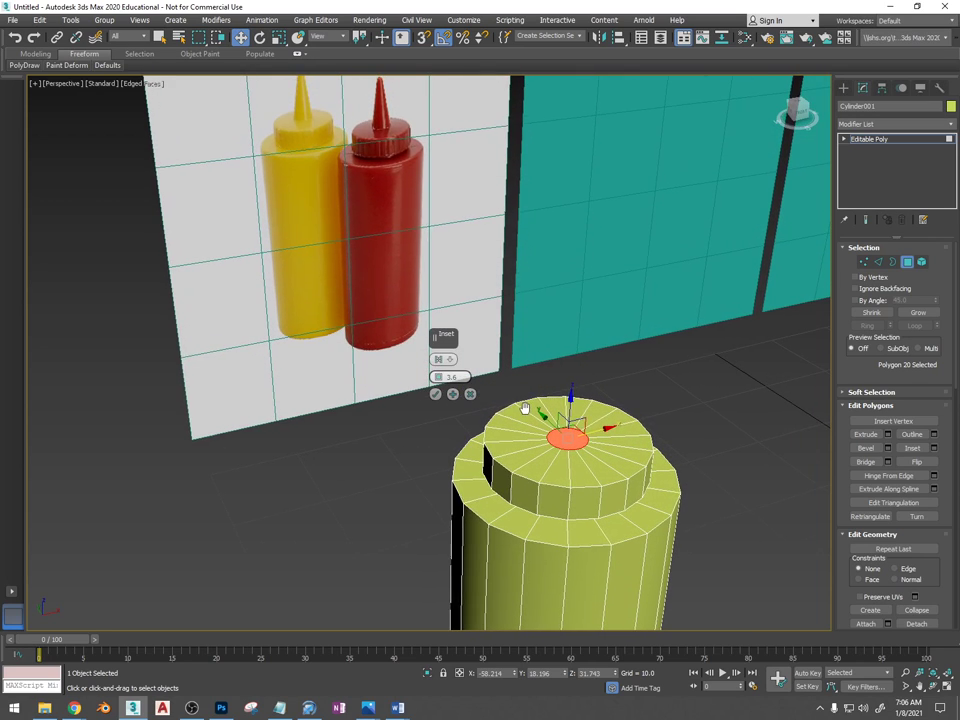
pyautogui.click(435, 394)
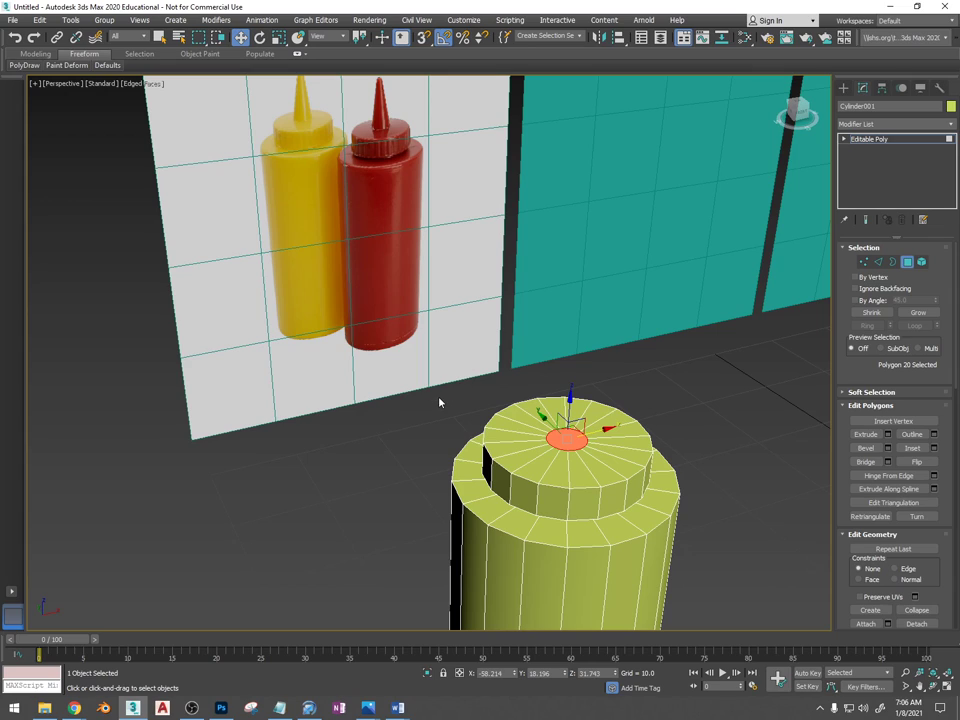
# Extrude the small inset polygon 6.934 and scale its end down to taper the nozzle to a point
pyautogui.click(887, 434)
pyautogui.keyDown('alt'); pyautogui.moveTo(740, 420); pyautogui.dragTo(522, 375, button='middle'); pyautogui.keyUp('alt')
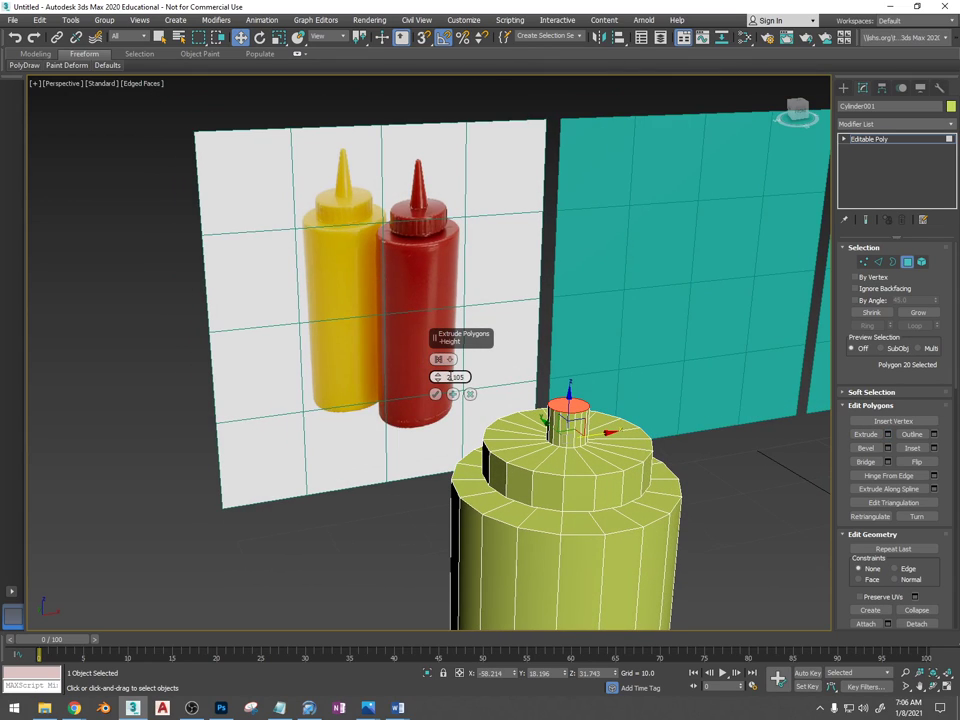
pyautogui.moveTo(438, 381); pyautogui.dragTo(445, 353)
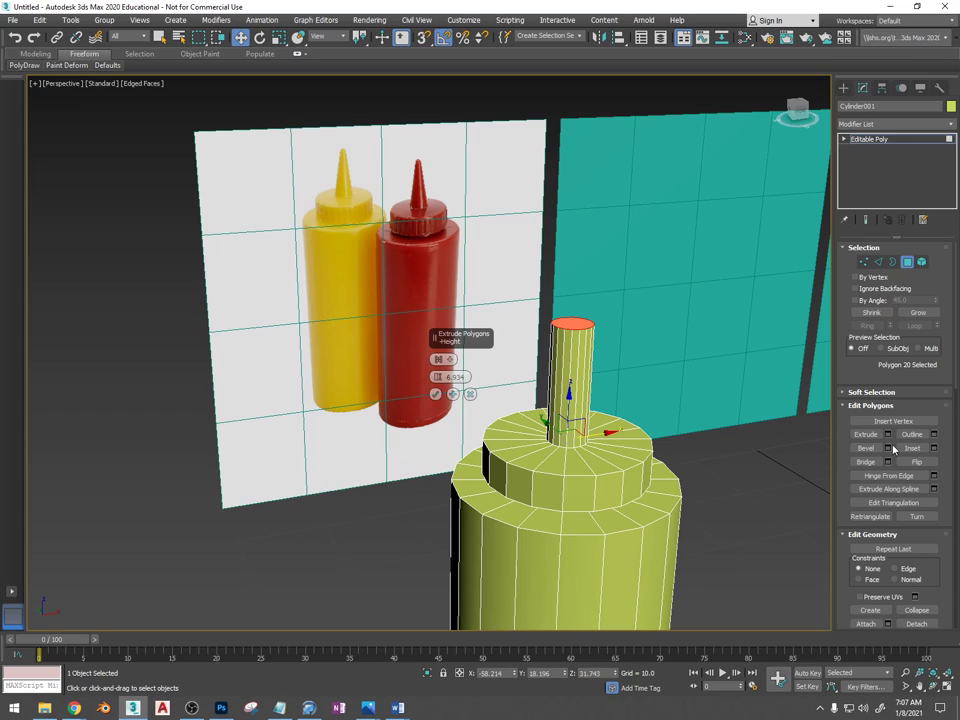
pyautogui.click(436, 394)
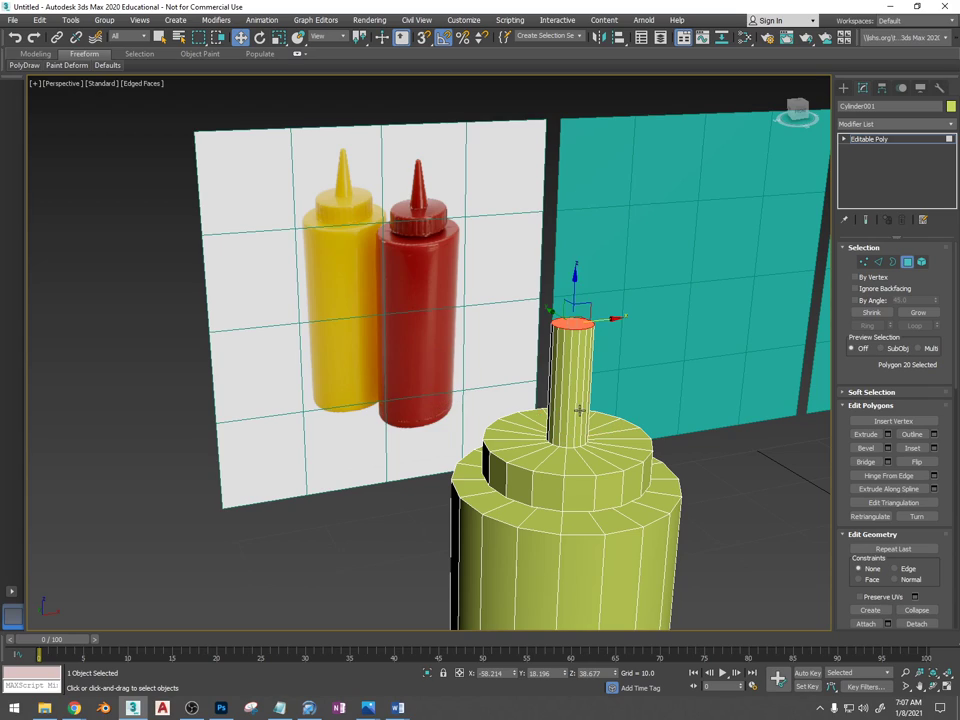
pyautogui.press('r')
pyautogui.moveTo(566, 317); pyautogui.dragTo(592, 629)
# Select the 126 vertices of the upper body, cap and nozzle and raise them about 9.9 along Z to lengthen the bottle
pyautogui.scroll(-4, 574, 440)
pyautogui.moveTo(576, 460); pyautogui.dragTo(602, 340, button='middle')
pyautogui.moveTo(602, 340)
pyautogui.keyDown('alt'); pyautogui.mouseDown(button='middle')
pyautogui.moveTo(623, 298)
pyautogui.moveTo(613, 326)
pyautogui.mouseUp(button='middle'); pyautogui.keyUp('alt')
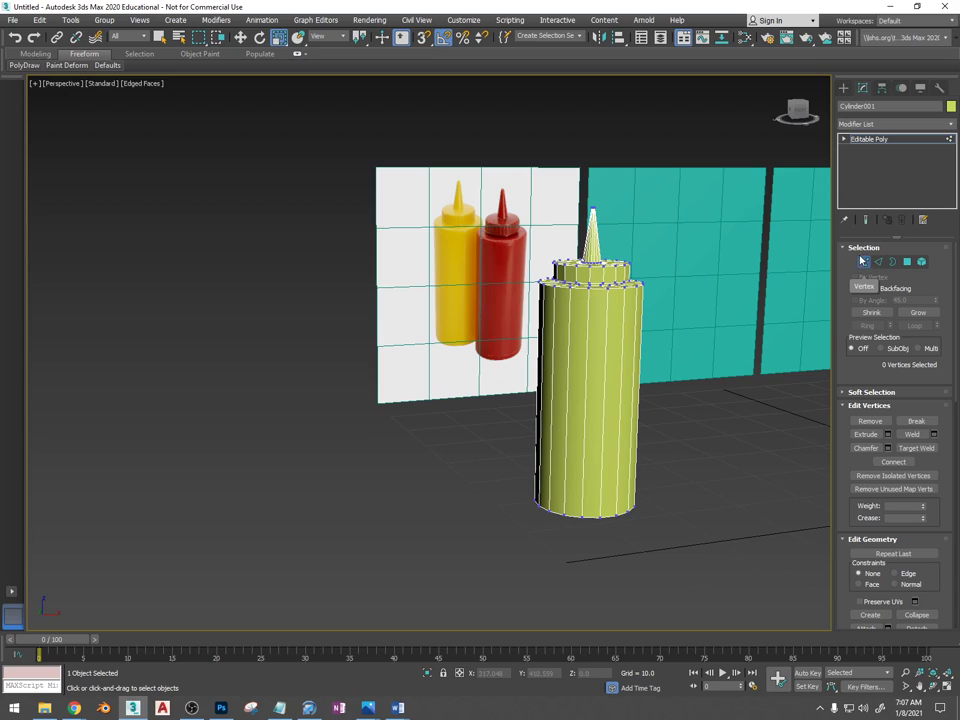
pyautogui.moveTo(497, 345); pyautogui.dragTo(497, 342)
pyautogui.press('w')
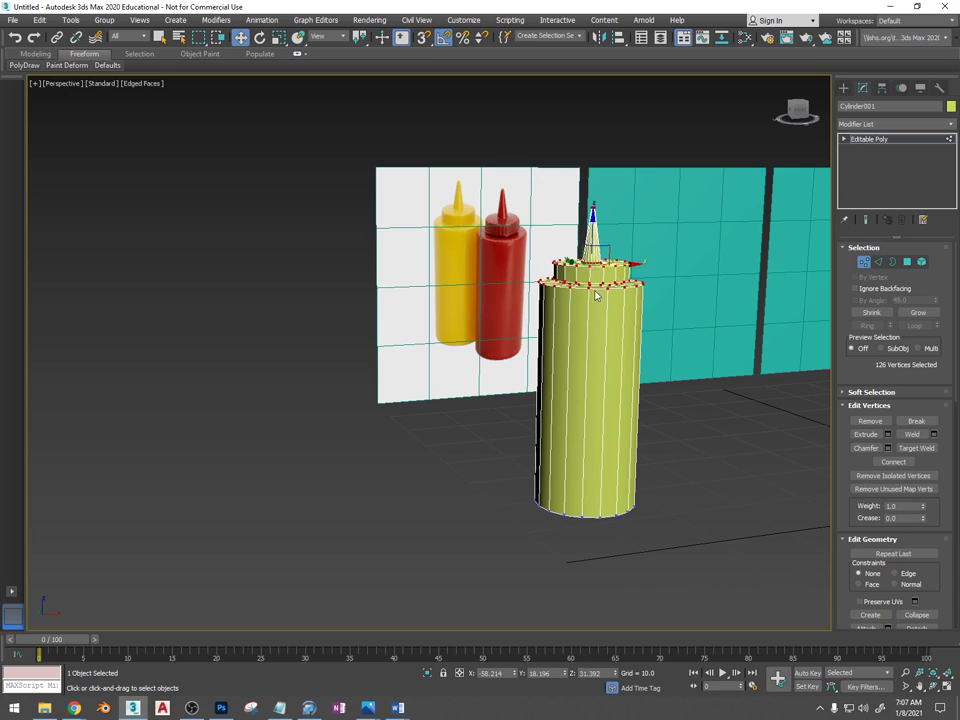
pyautogui.moveTo(592, 215); pyautogui.dragTo(617, 136)
# Select the 18 vertices at the nozzle's tip and raise them about 3.05 along Z to lengthen the nozzle
pyautogui.moveTo(628, 187); pyautogui.dragTo(628, 304, button='middle')
pyautogui.scroll(3, 625, 340)
pyautogui.scroll(-3, 624, 343)
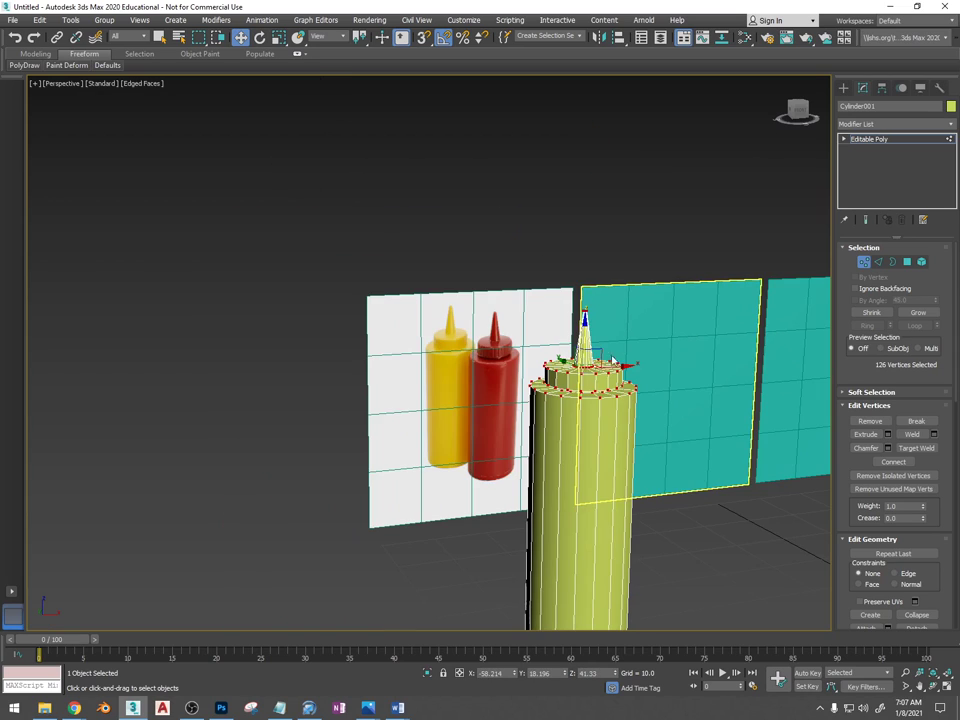
pyautogui.keyDown('alt'); pyautogui.moveTo(587, 372); pyautogui.dragTo(595, 357, button='middle'); pyautogui.keyUp('alt')
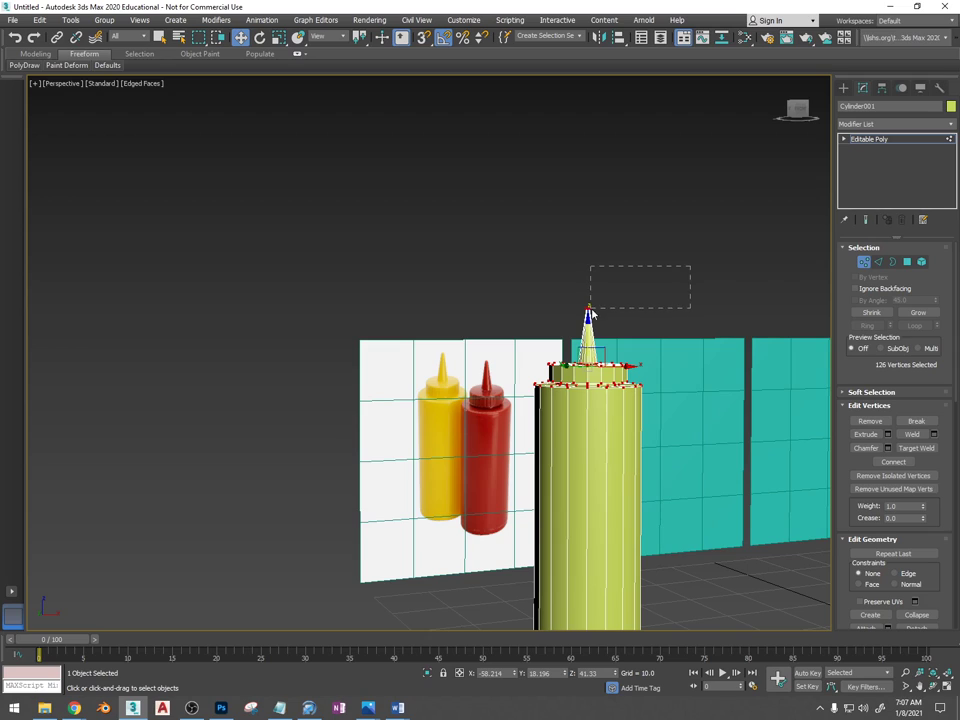
pyautogui.moveTo(589, 312); pyautogui.dragTo(572, 330)
pyautogui.moveTo(590, 284); pyautogui.dragTo(591, 257)
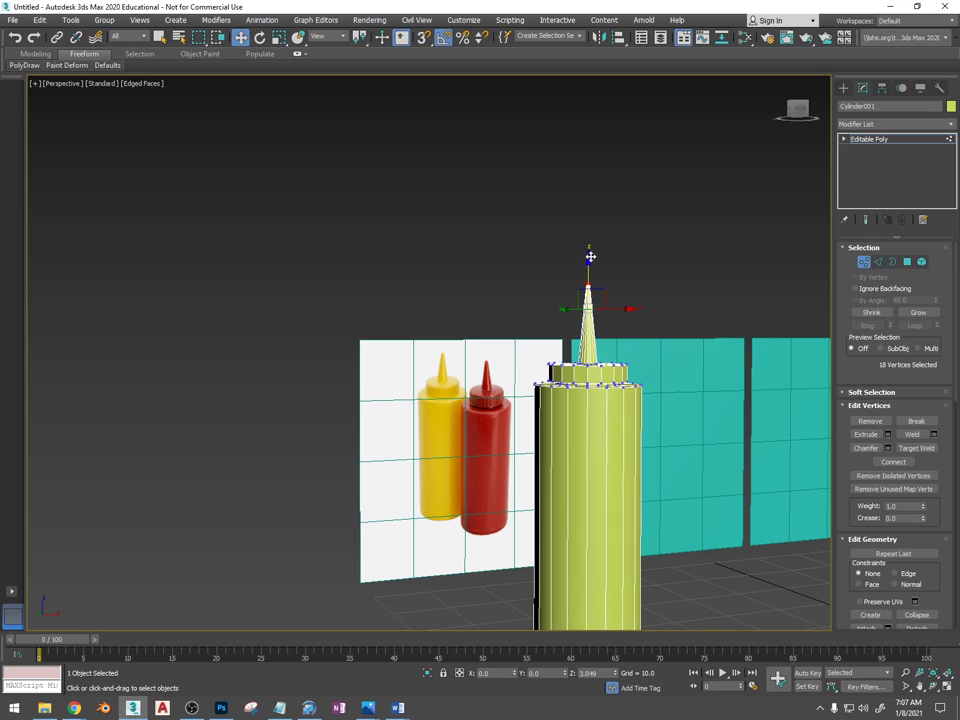
# Clone the whole finished bottle as a single copy about 26 units away from it in the negative X direction
pyautogui.scroll(-4, 602, 441)
pyautogui.keyDown('alt'); pyautogui.moveTo(579, 477); pyautogui.dragTo(736, 404, button='middle'); pyautogui.keyUp('alt')
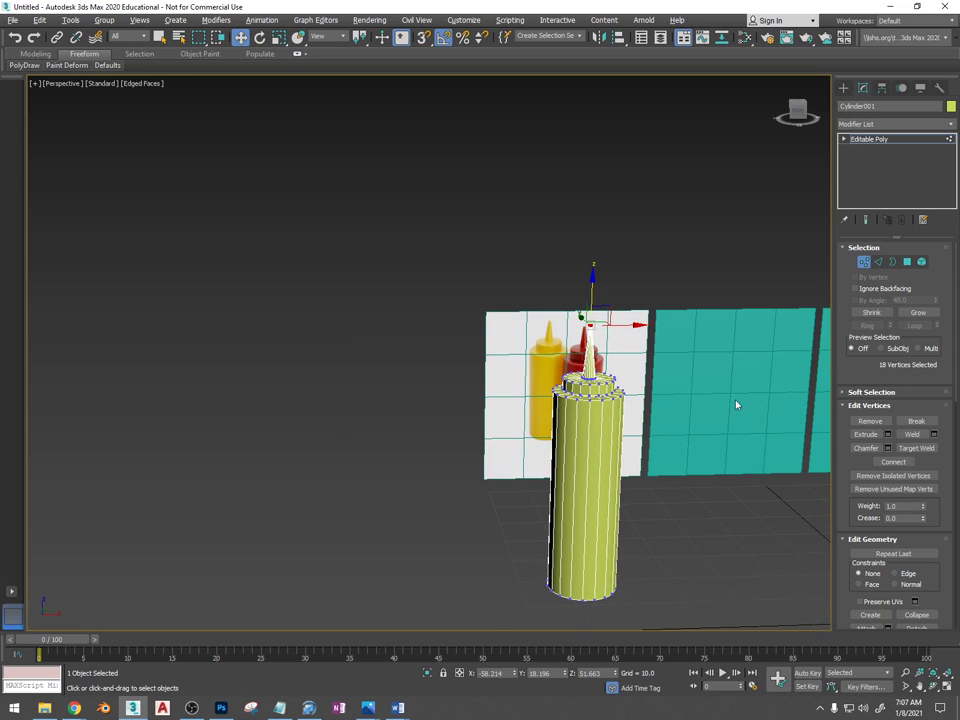
pyautogui.click(909, 264)
pyautogui.scroll(3, 558, 390)
pyautogui.keyDown('alt'); pyautogui.moveTo(558, 390); pyautogui.dragTo(636, 480, button='middle'); pyautogui.keyUp('alt')
pyautogui.scroll(-5, 615, 400)
pyautogui.click(907, 263)
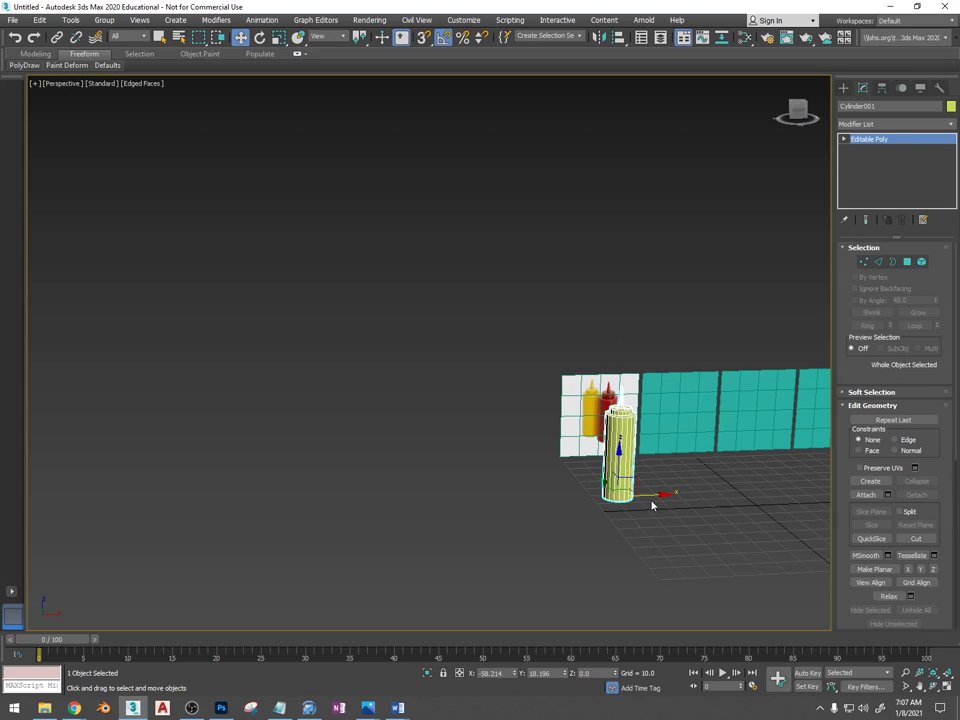
pyautogui.keyDown('shift'); pyautogui.moveTo(604, 497); pyautogui.dragTo(582, 498); pyautogui.keyUp('shift')
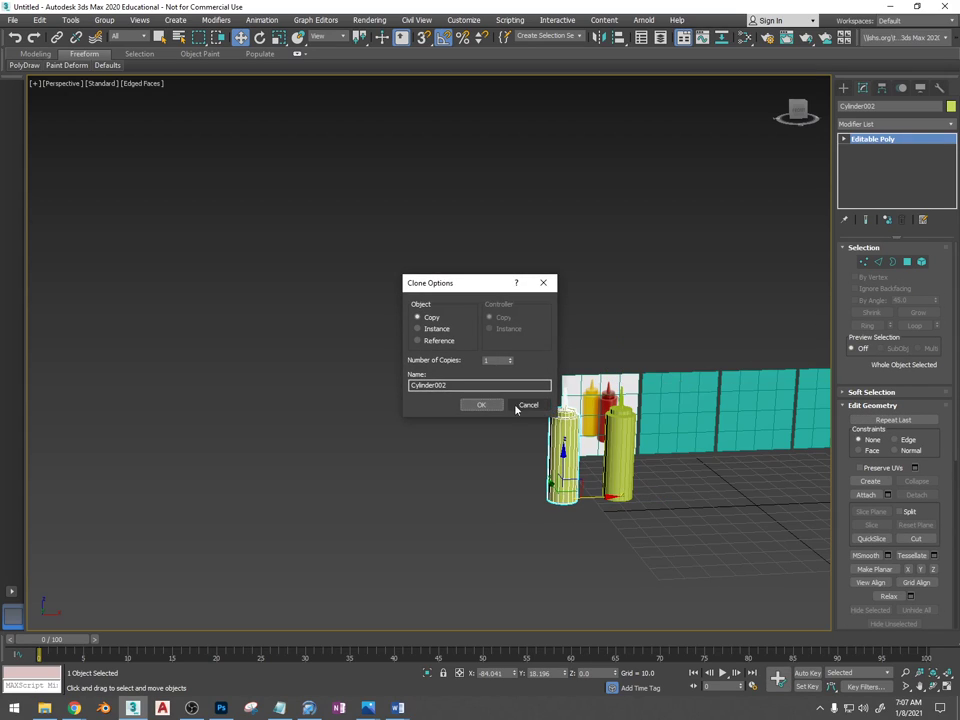
pyautogui.click(481, 404)
# Change the copied bottle's object color to dark red from the 3ds Max palette
pyautogui.click(950, 106)
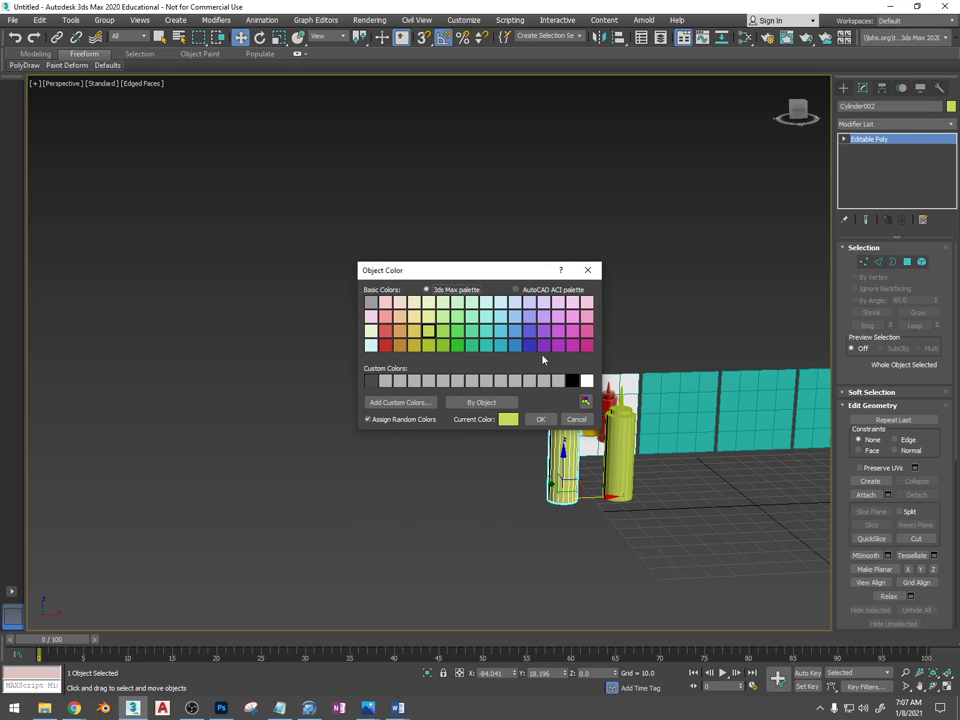
pyautogui.click(384, 346)
pyautogui.click(540, 419)
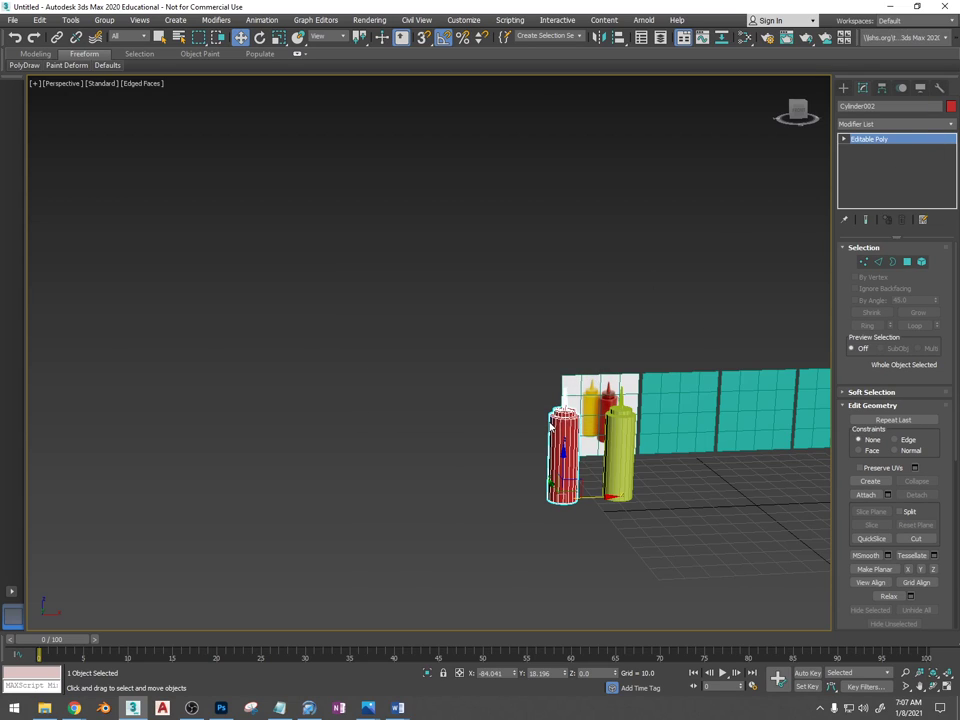
# Select both bottles together with the ketchup and mustard reference plane and hide them
pyautogui.click(621, 438)
pyautogui.click(621, 438)
pyautogui.keyDown('alt'); pyautogui.moveTo(621, 438); pyautogui.dragTo(659, 467, button='middle'); pyautogui.keyUp('alt')
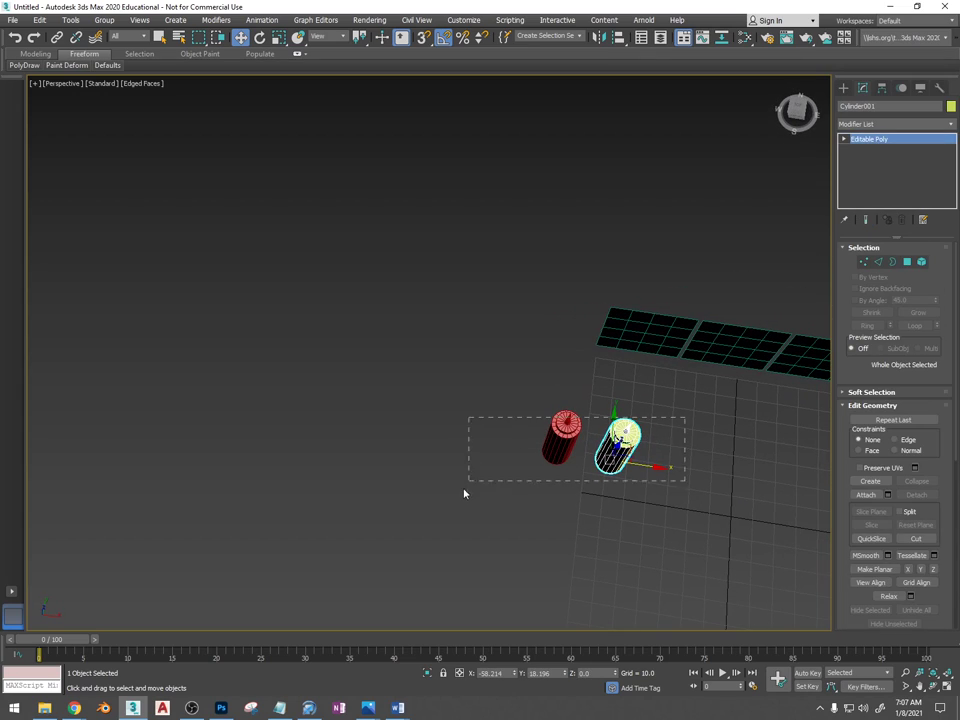
pyautogui.moveTo(464, 493); pyautogui.dragTo(463, 494)
pyautogui.keyDown('alt'); pyautogui.moveTo(590, 482); pyautogui.dragTo(602, 385, button='middle'); pyautogui.keyUp('alt')
pyautogui.keyDown('ctrl'); pyautogui.click(604, 372); pyautogui.keyUp('ctrl')
pyautogui.rightClick(602, 361)
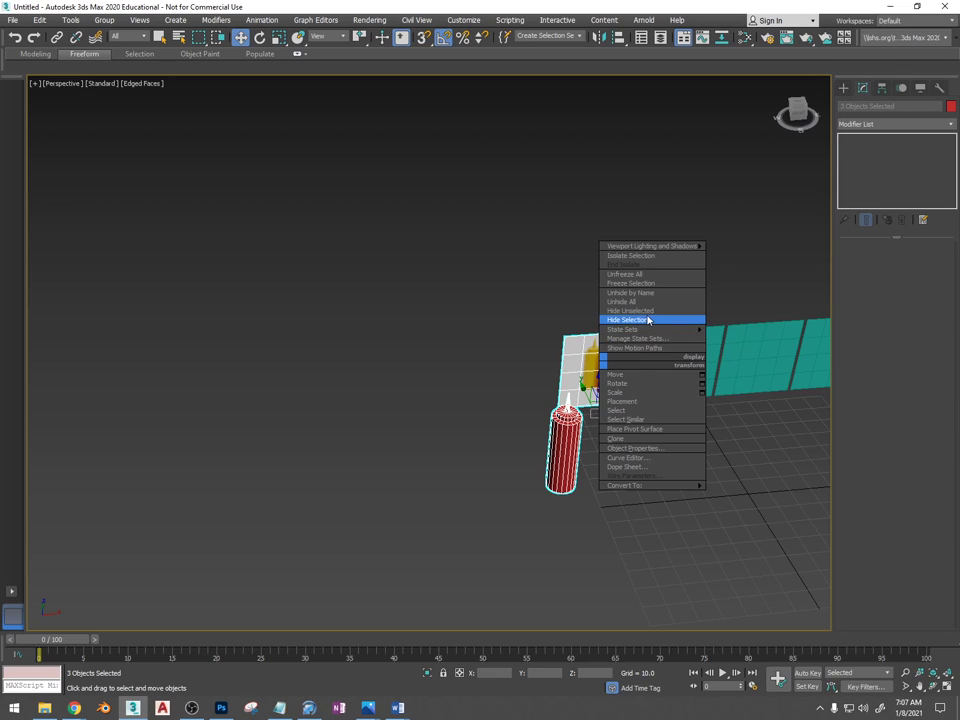
pyautogui.click(648, 320)
# Set the length and width segments of the three remaining teal planes to 1 each
pyautogui.click(679, 364)
pyautogui.moveTo(679, 364); pyautogui.dragTo(525, 313, button='middle')
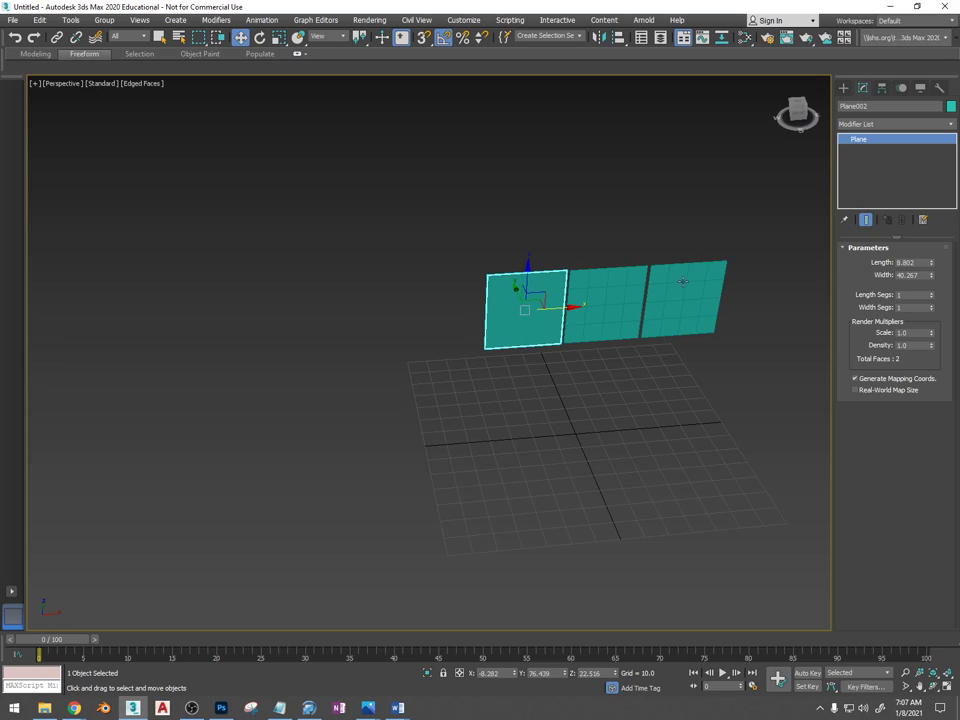
pyautogui.click(620, 289)
pyautogui.rightClick(932, 294)
pyautogui.rightClick(932, 308)
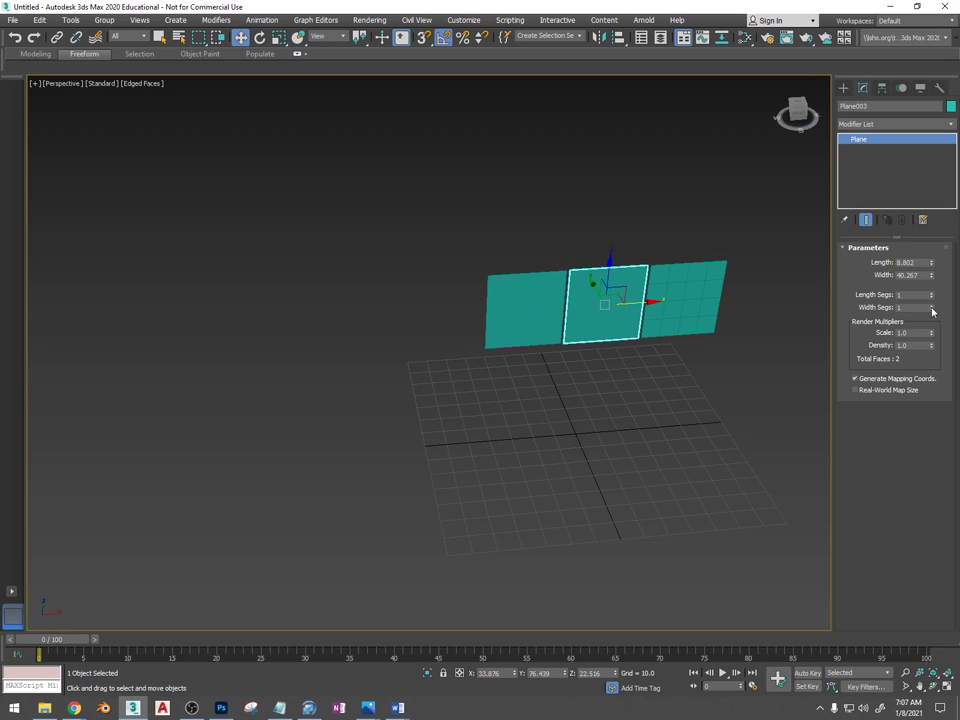
pyautogui.click(717, 311)
pyautogui.rightClick(932, 294)
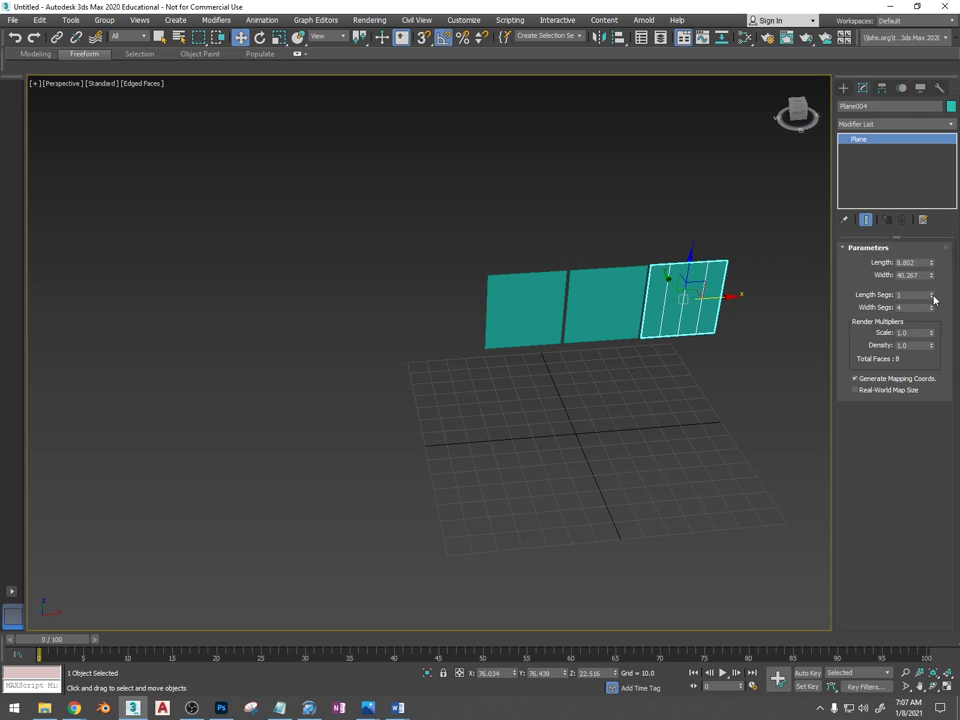
pyautogui.rightClick(932, 308)
# Create a new Standard material beneath the existing one in the Slate Material Editor and show it shaded in the viewport
pyautogui.click(523, 312)
pyautogui.scroll(3, 523, 312)
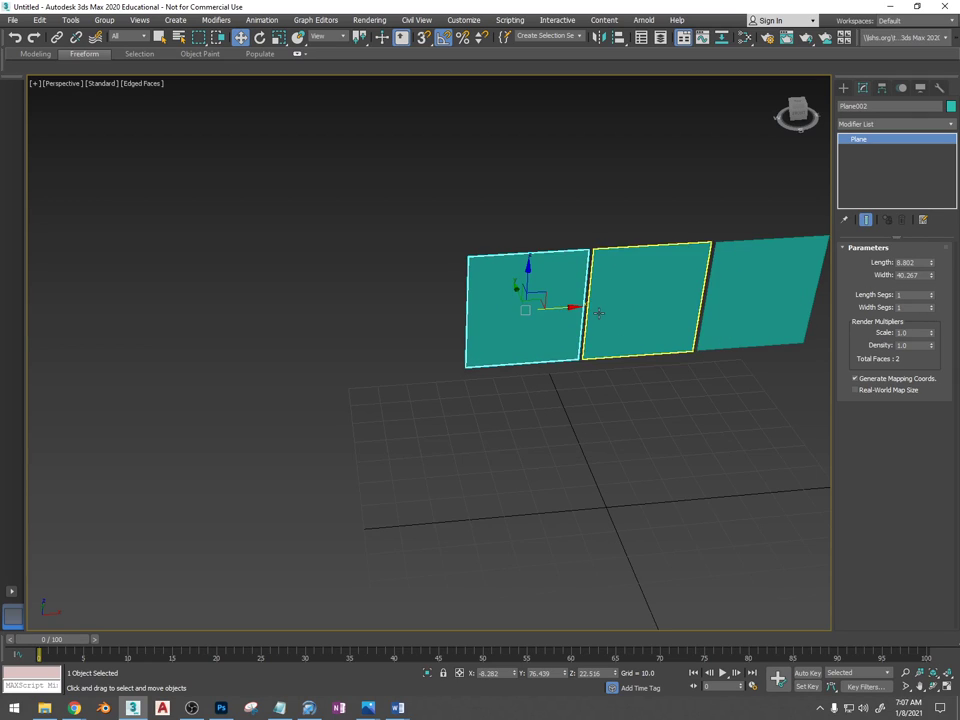
pyautogui.moveTo(604, 316); pyautogui.dragTo(491, 259, button='middle')
pyautogui.press('m')
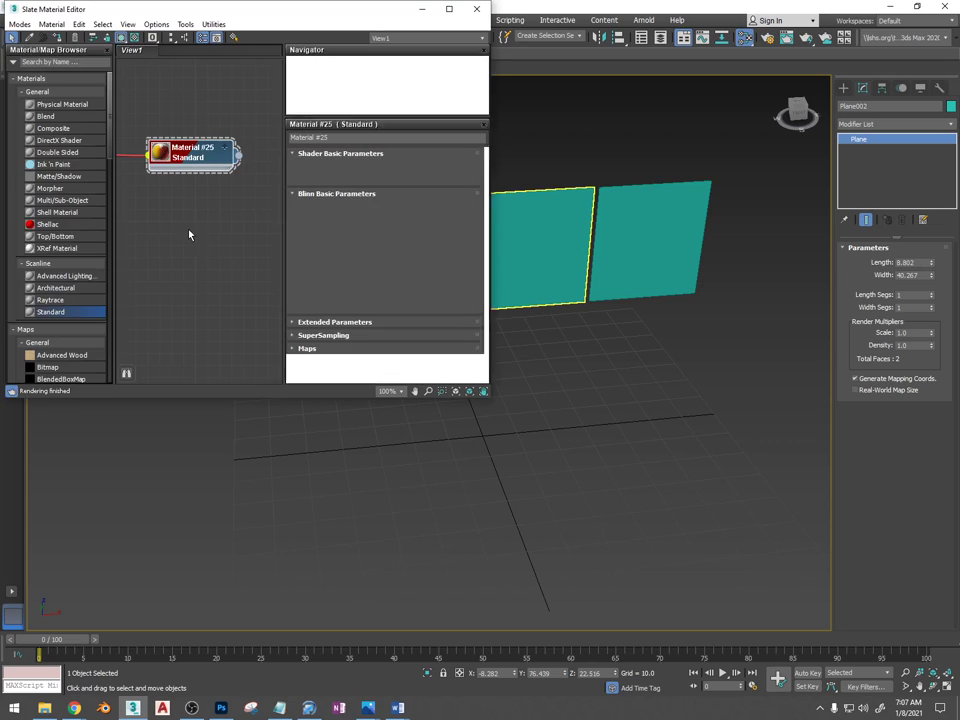
pyautogui.rightClick(174, 194)
pyautogui.moveTo(262, 199)
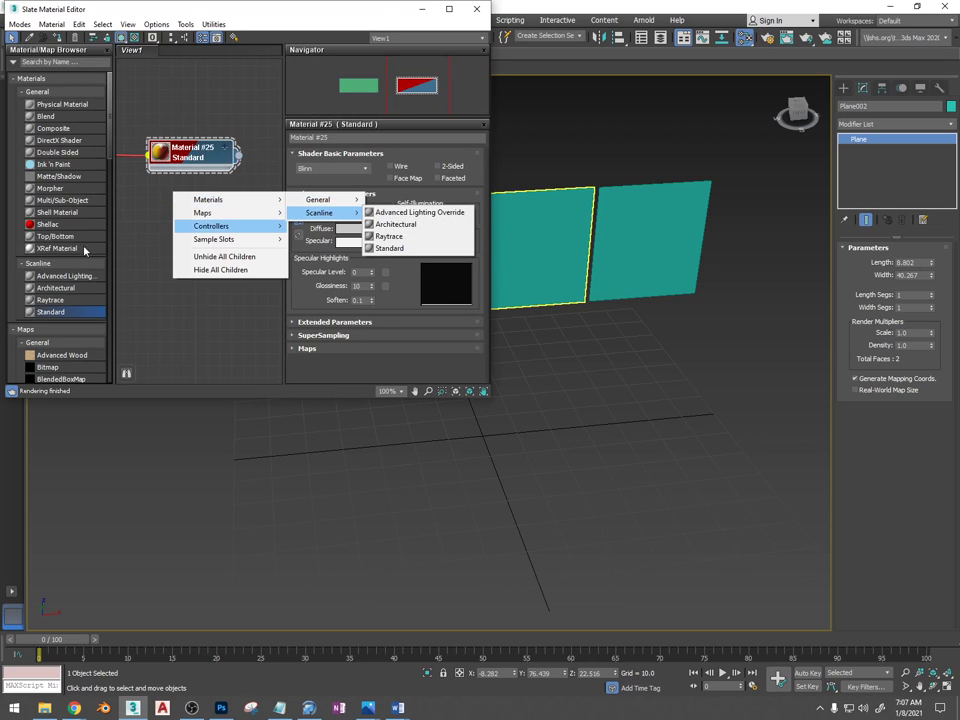
pyautogui.doubleClick(82, 314)
pyautogui.click(225, 147)
pyautogui.moveTo(209, 156); pyautogui.dragTo(209, 186)
pyautogui.doubleClick(203, 191)
pyautogui.rightClick(203, 193)
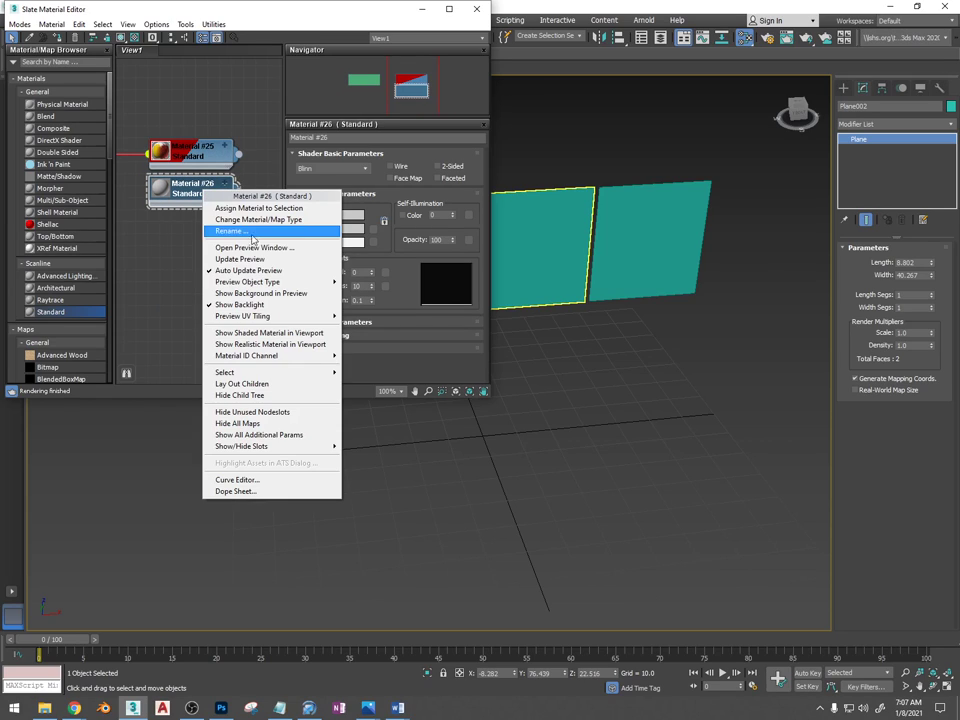
pyautogui.click(268, 332)
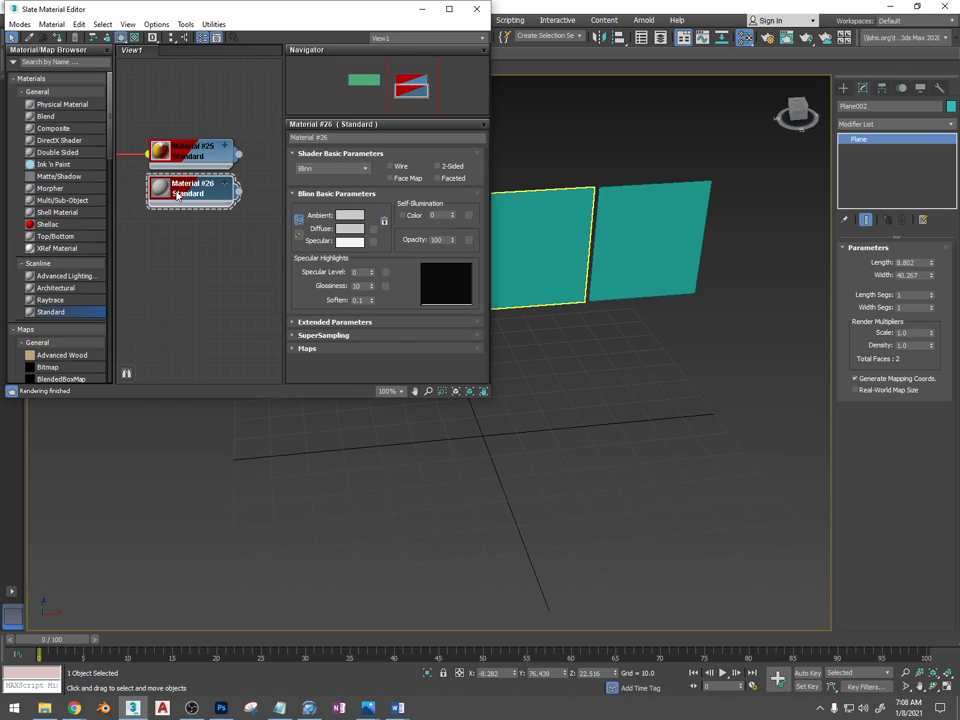
# Load the seatsTable image as the new material's diffuse bitmap, assign it to the middle teal plane, and close the material editor
pyautogui.click(375, 231)
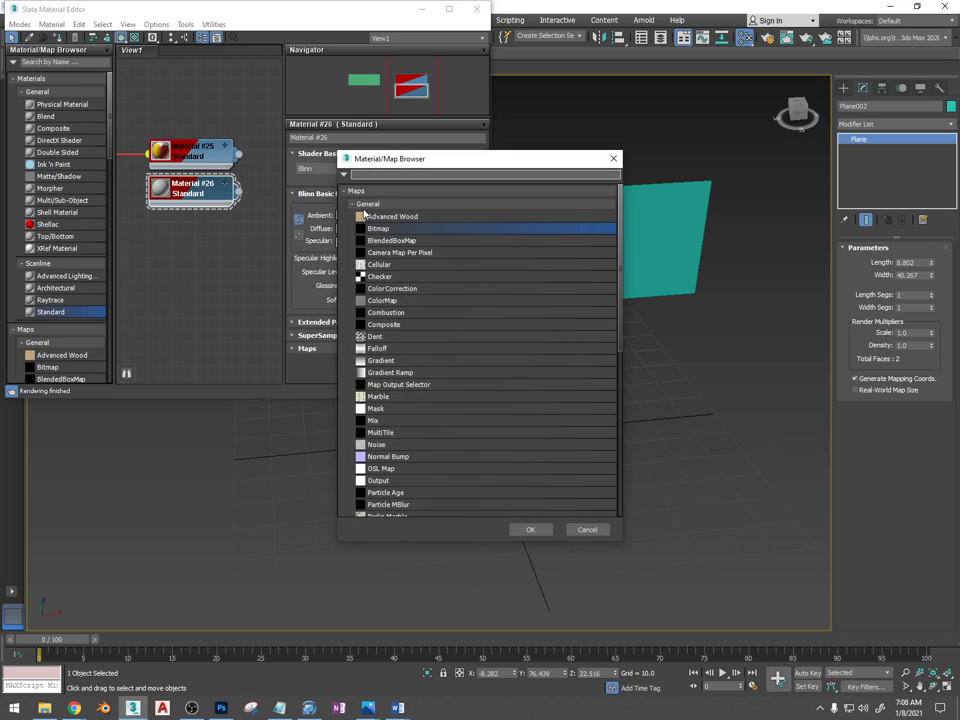
pyautogui.doubleClick(378, 228)
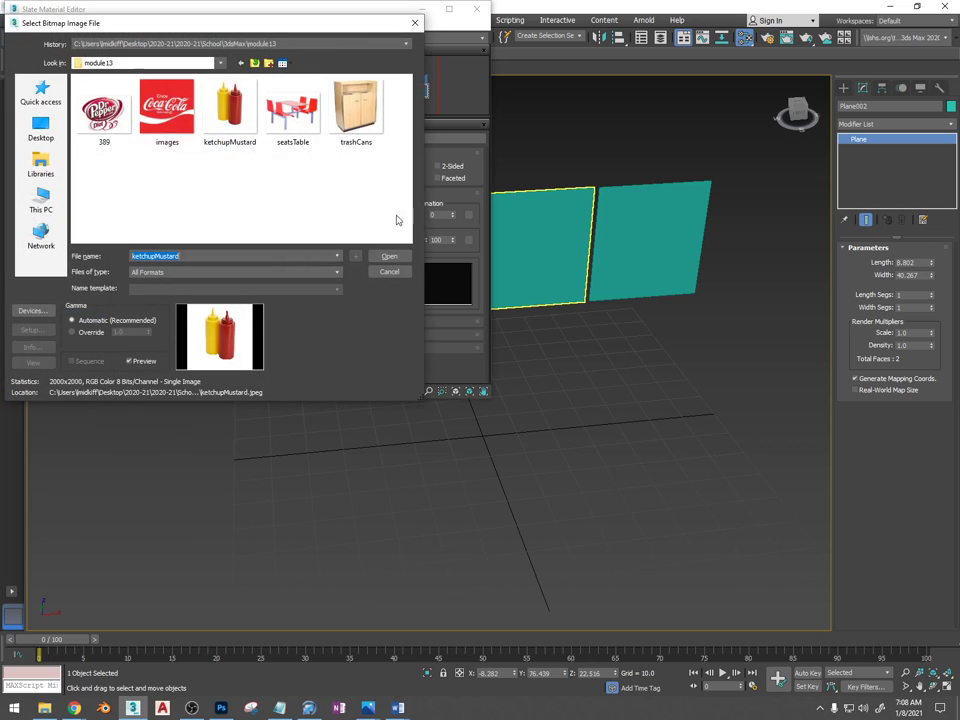
pyautogui.doubleClick(293, 110)
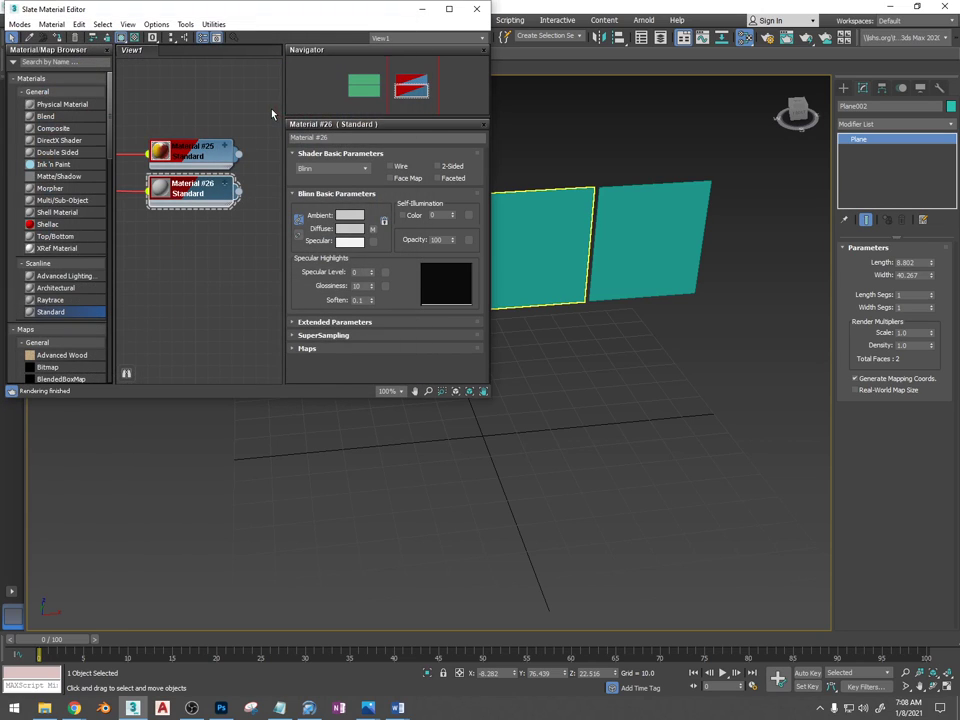
pyautogui.moveTo(238, 190); pyautogui.dragTo(525, 230)
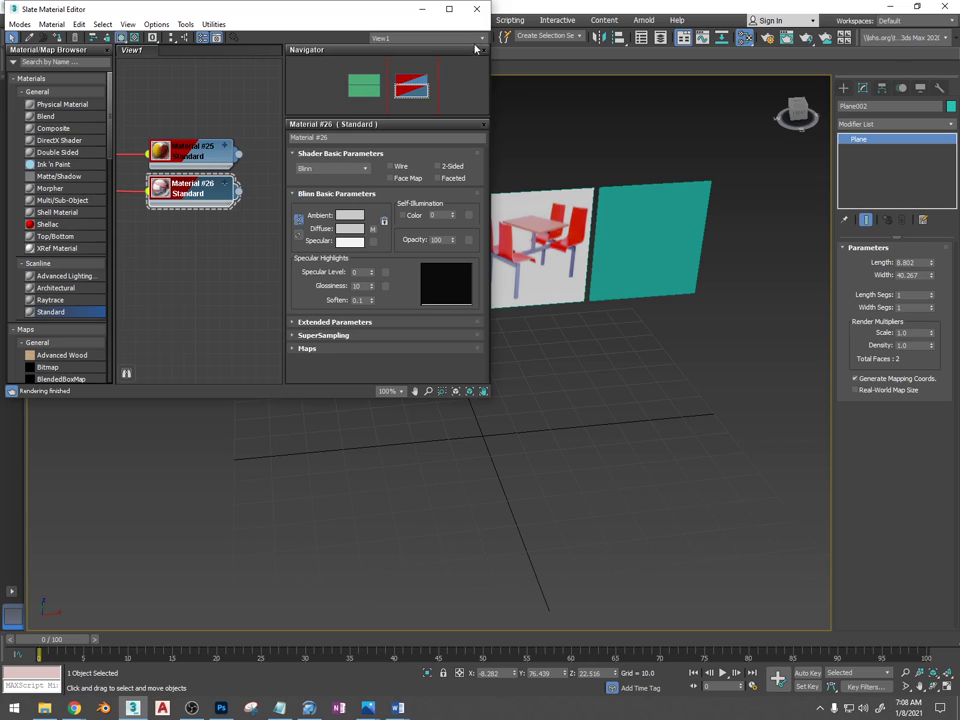
pyautogui.click(477, 9)
# Create a thin upright box at the grid's center, about 3.5 long, 2.2 wide and 19 high
pyautogui.scroll(3, 497, 237)
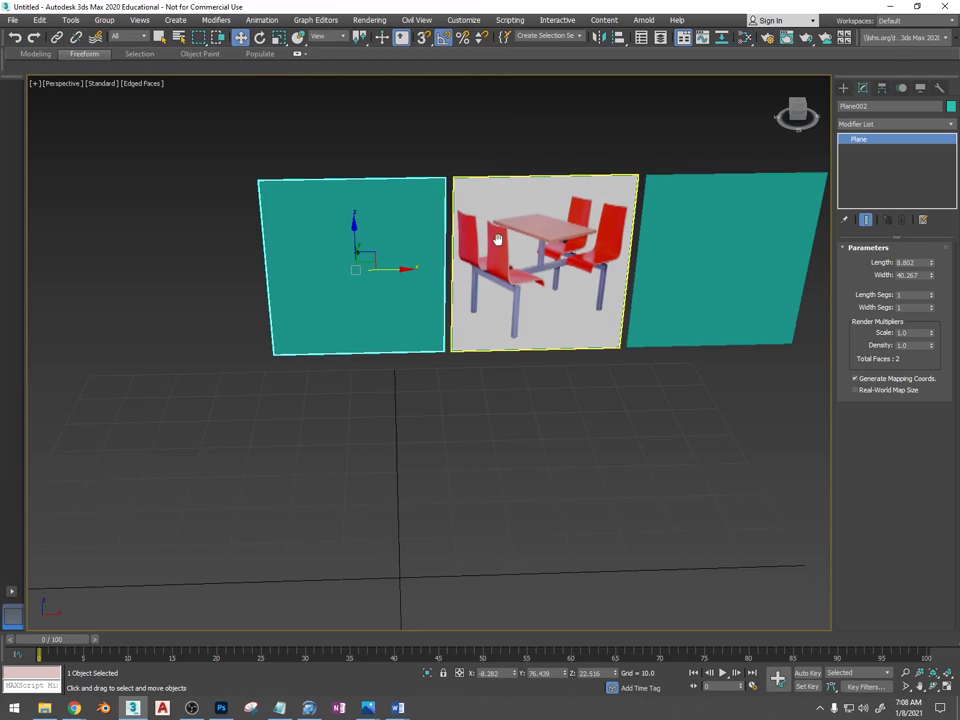
pyautogui.moveTo(497, 238); pyautogui.dragTo(423, 220, button='middle')
pyautogui.click(843, 87)
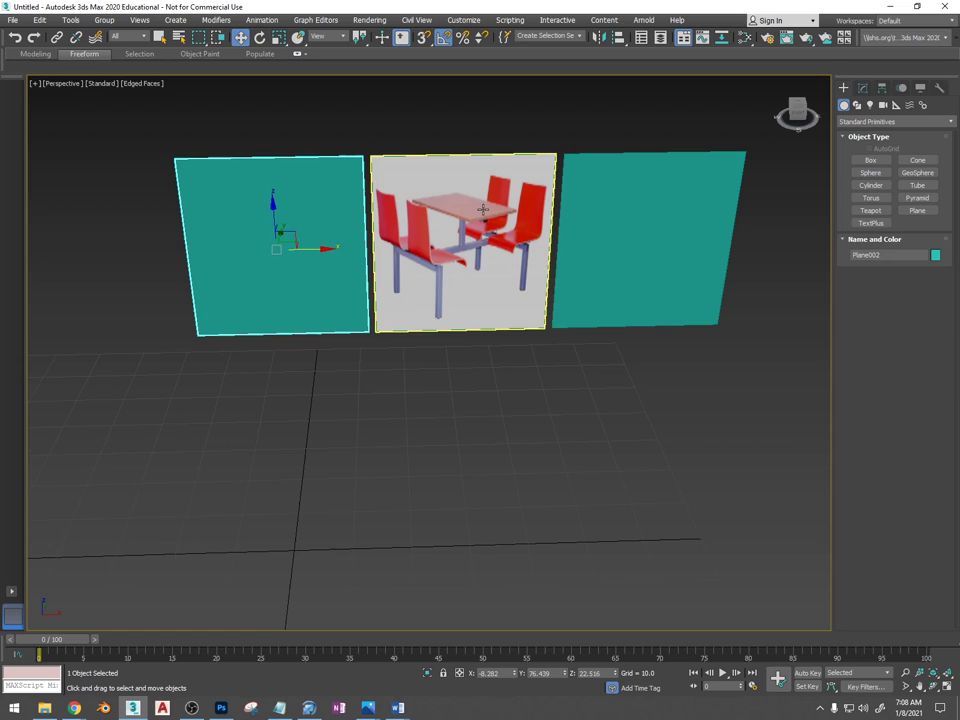
pyautogui.click(876, 164)
pyautogui.moveTo(470, 392); pyautogui.dragTo(504, 290, button='middle')
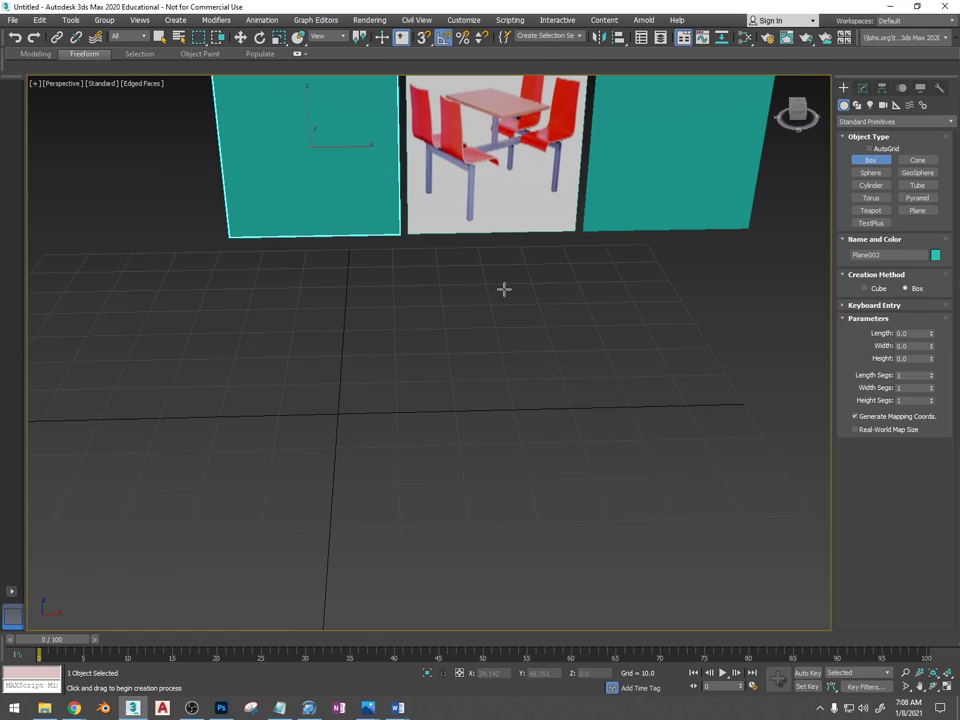
pyautogui.scroll(-3, 466, 315)
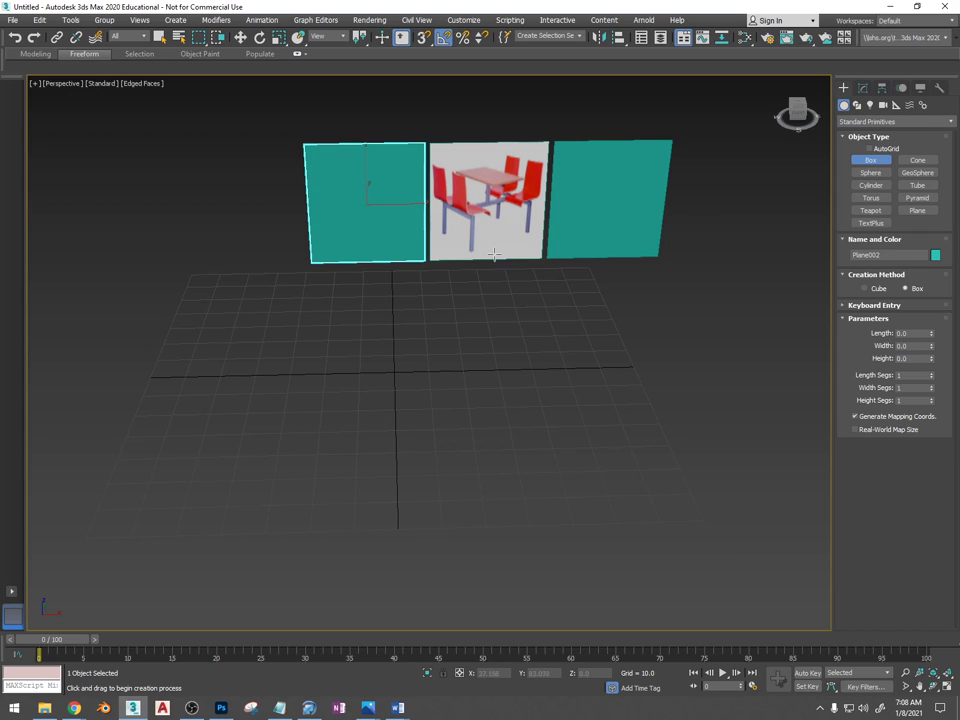
pyautogui.moveTo(393, 368); pyautogui.dragTo(394, 375)
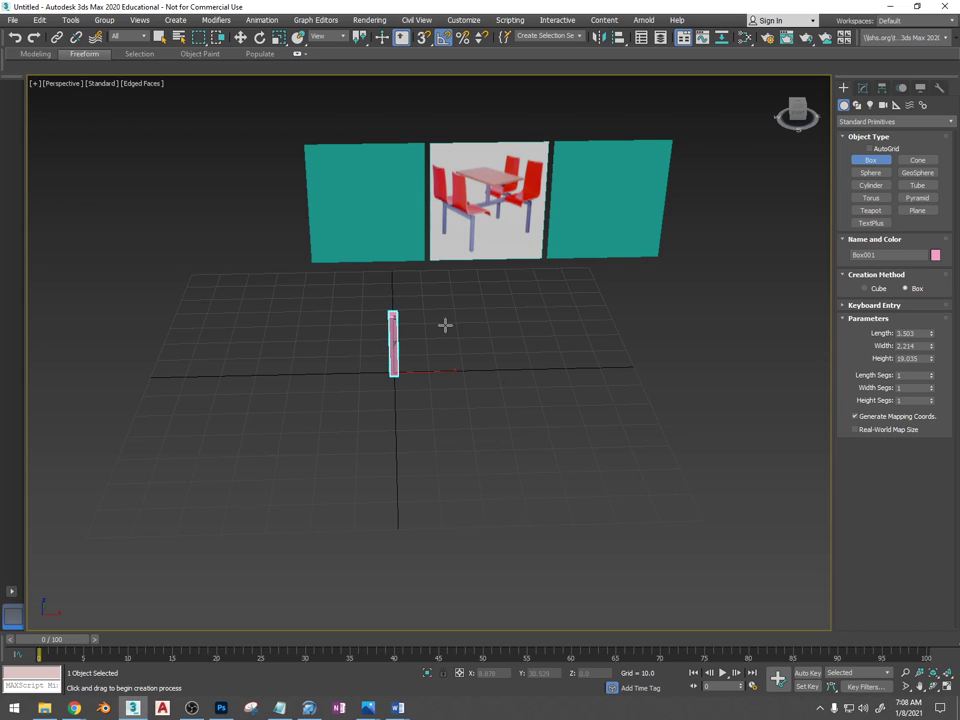
# Scale the box to about 138% along Z and convert it to an Editable Poly
pyautogui.keyDown('alt'); pyautogui.moveTo(445, 325); pyautogui.dragTo(484, 298, button='middle'); pyautogui.keyUp('alt')
pyautogui.press('r')
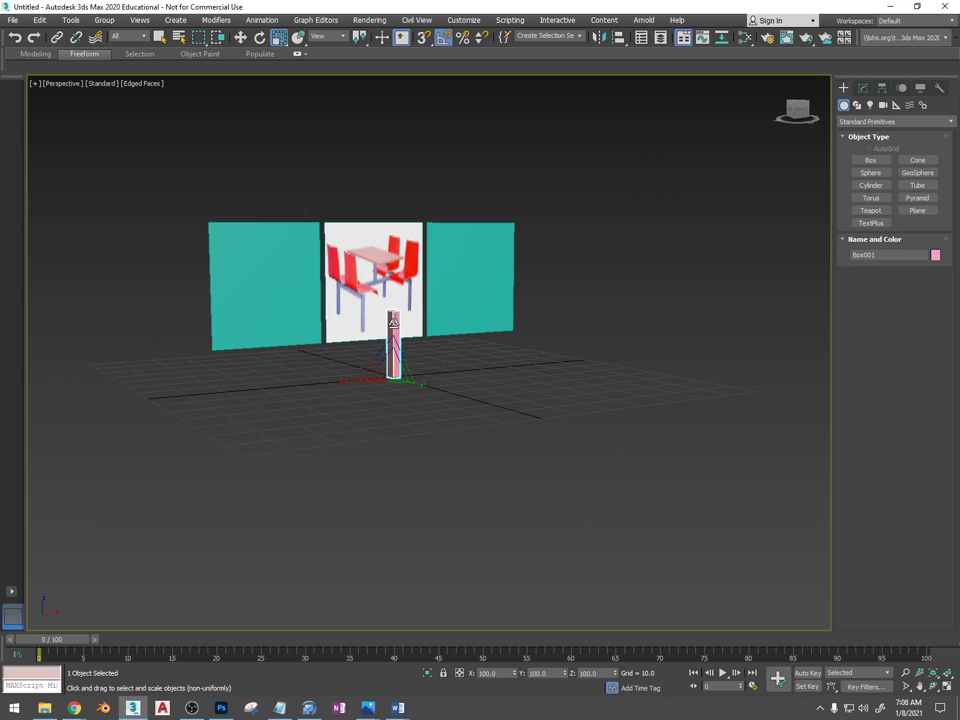
pyautogui.scroll(5, 508, 240)
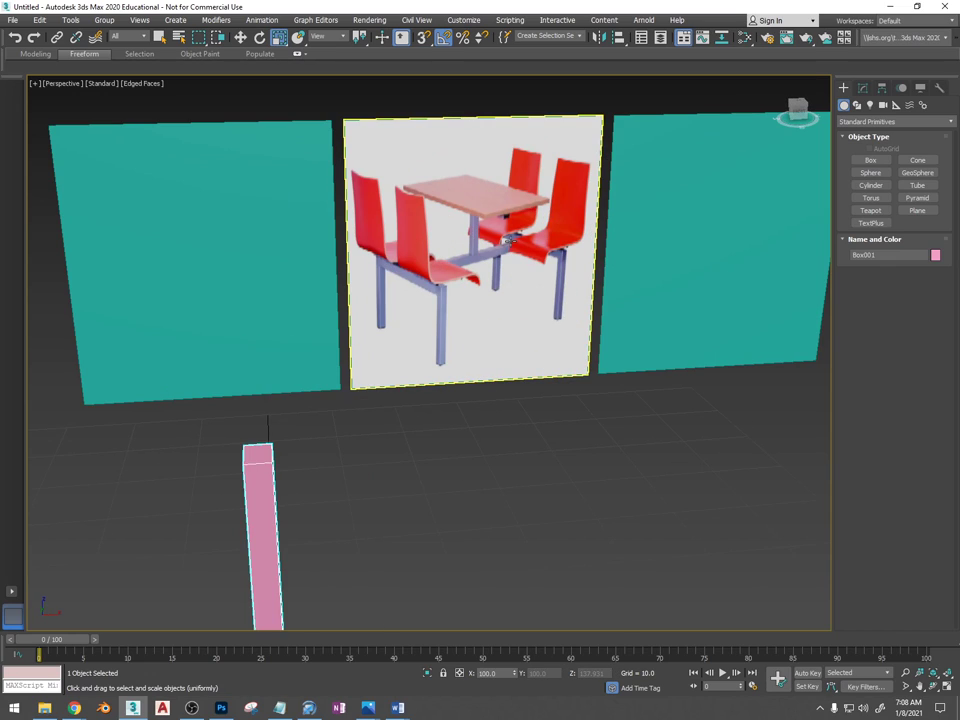
pyautogui.scroll(-5, 476, 311)
pyautogui.scroll(5, 429, 379)
pyautogui.rightClick(391, 352)
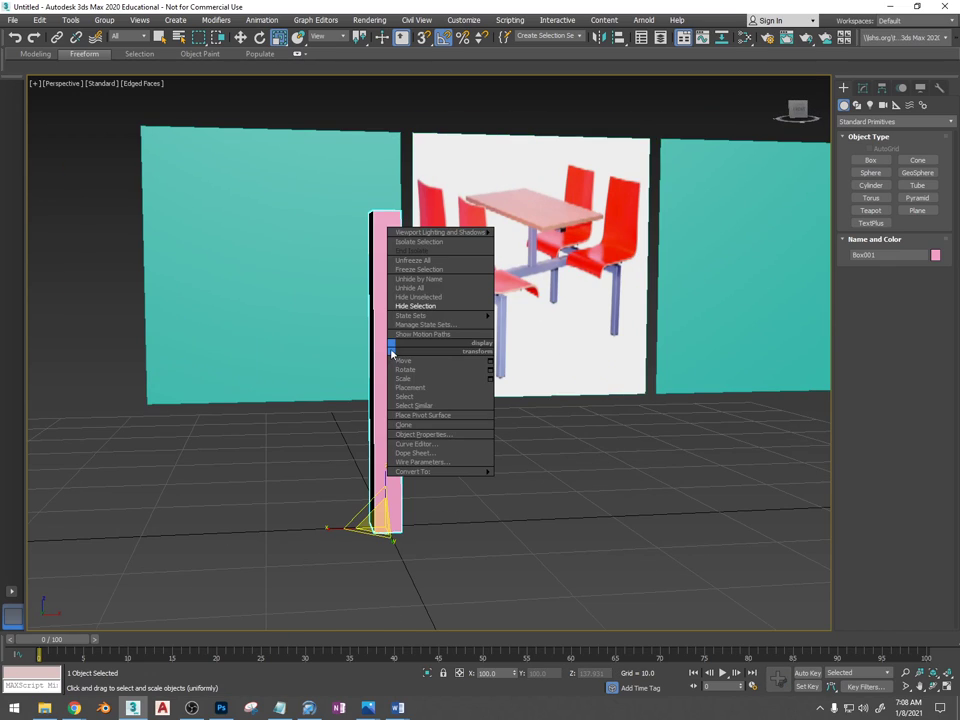
pyautogui.moveTo(440, 471)
pyautogui.click(545, 480)
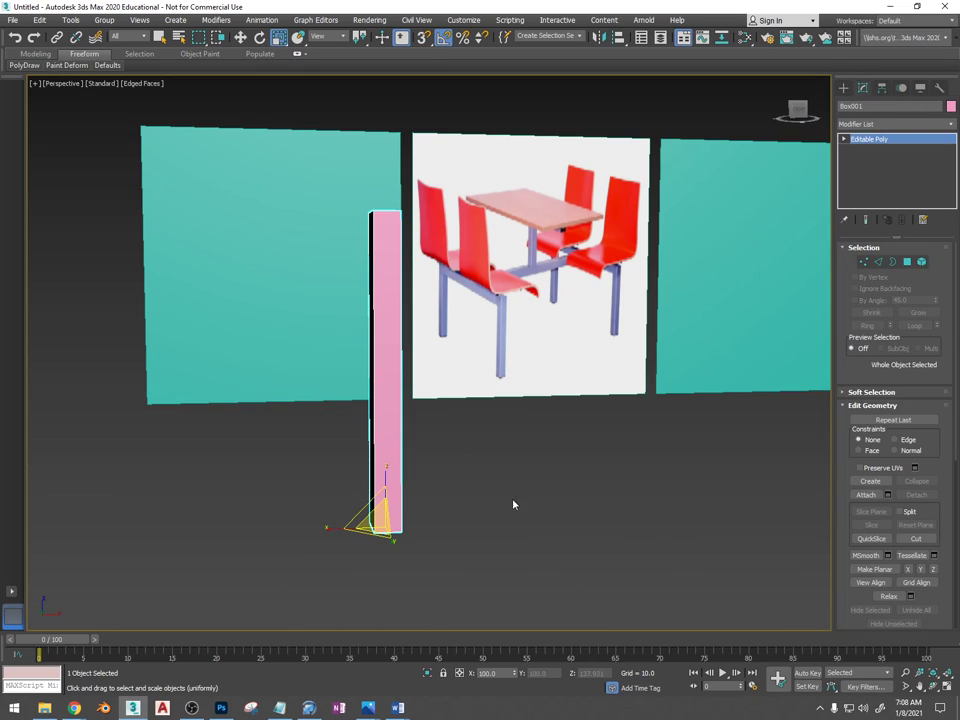
# Connect the box's four vertical edges with 1 segment and a slide of -75 to add an edge loop near the bottom
pyautogui.moveTo(513, 504); pyautogui.dragTo(515, 477, button='middle')
pyautogui.click(877, 262)
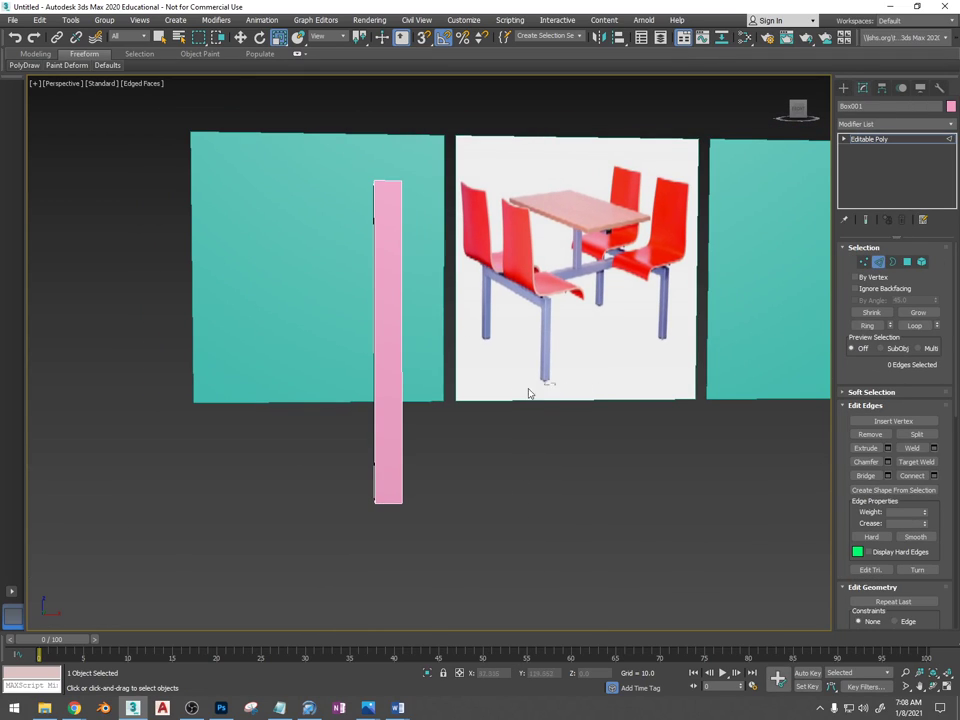
pyautogui.moveTo(270, 435); pyautogui.dragTo(300, 440)
pyautogui.keyDown('alt'); pyautogui.moveTo(328, 446); pyautogui.dragTo(563, 450, button='middle'); pyautogui.keyUp('alt')
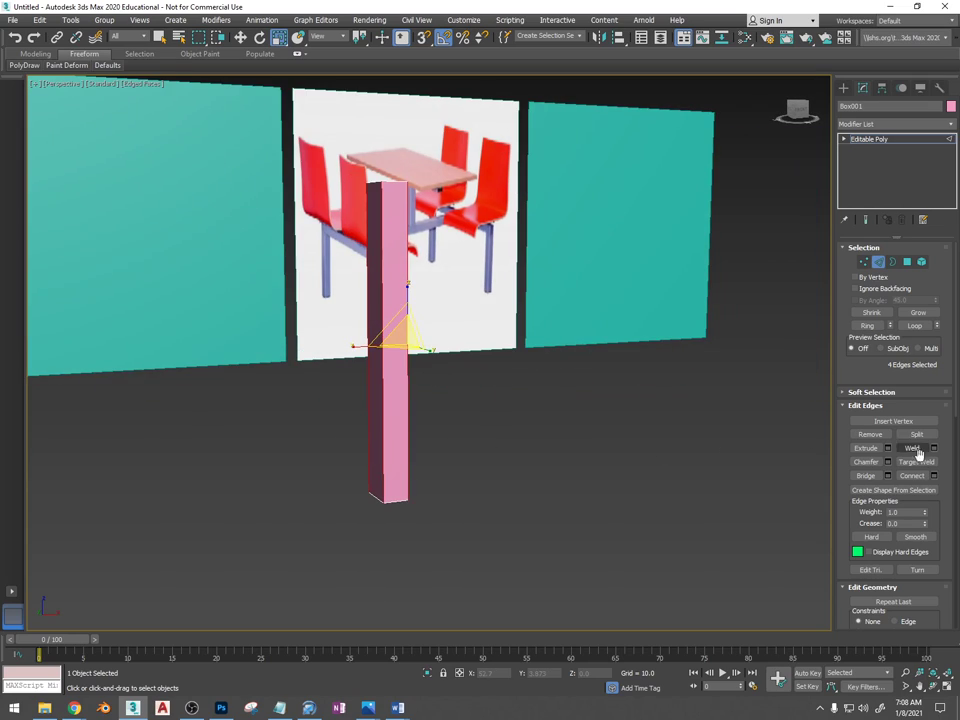
pyautogui.click(932, 476)
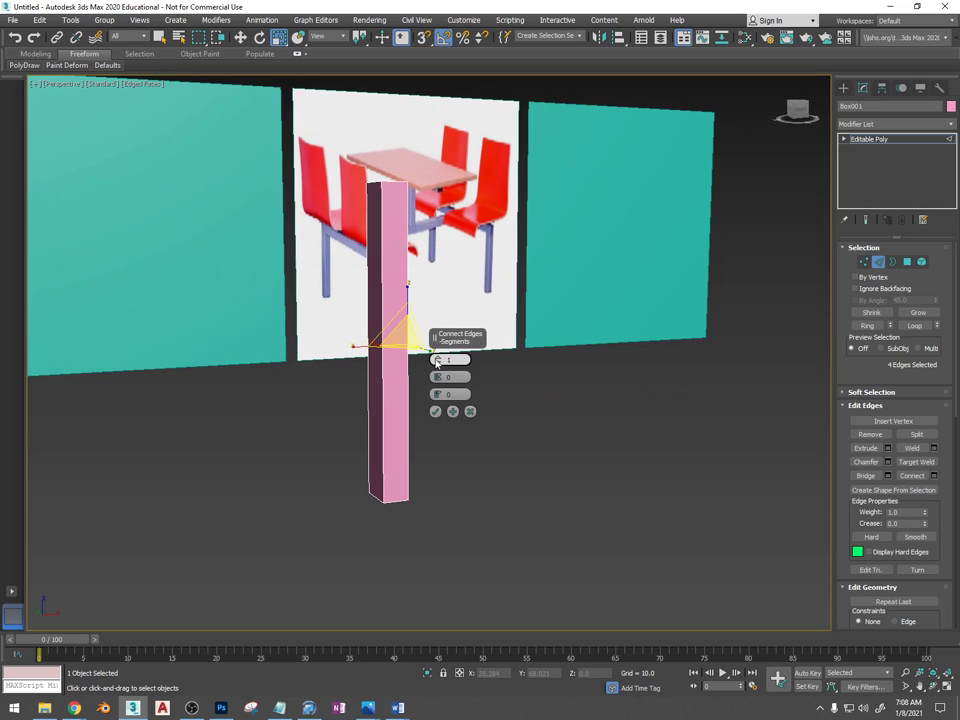
pyautogui.moveTo(437, 393); pyautogui.dragTo(438, 443)
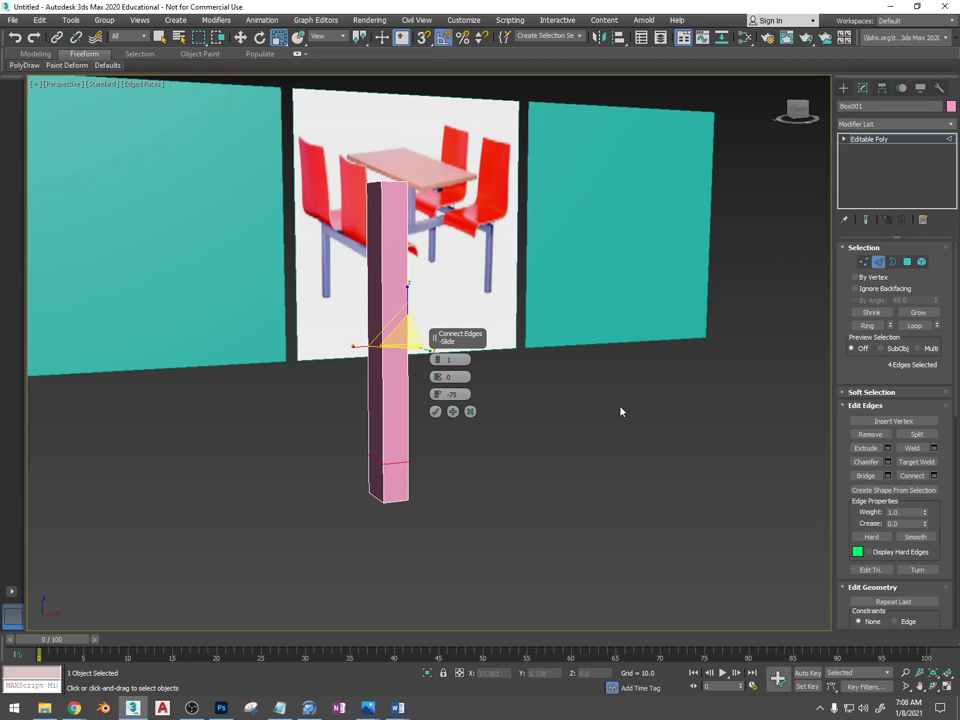
pyautogui.keyDown('alt'); pyautogui.moveTo(621, 407); pyautogui.dragTo(549, 263, button='middle'); pyautogui.keyUp('alt')
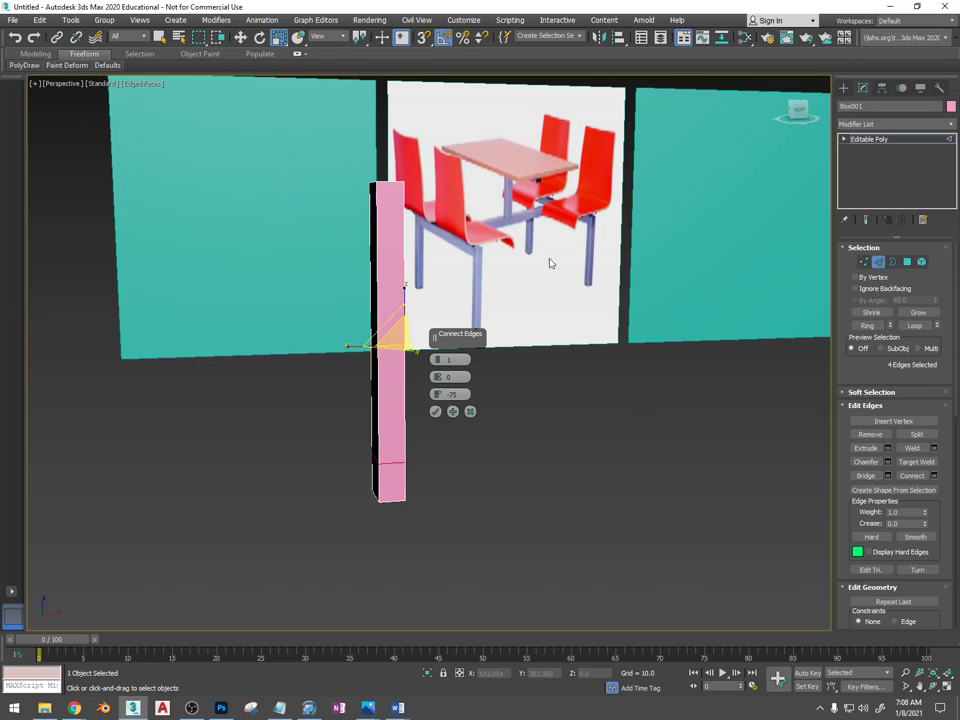
pyautogui.click(436, 412)
# Extrude the two opposite side polygons below the new edge loop outward along X to form long horizontal beams
pyautogui.press('4')
pyautogui.keyDown('alt'); pyautogui.moveTo(430, 413); pyautogui.dragTo(480, 418, button='middle'); pyautogui.keyUp('alt')
pyautogui.click(376, 471)
pyautogui.keyDown('alt'); pyautogui.moveTo(376, 471); pyautogui.dragTo(290, 471, button='middle'); pyautogui.keyUp('alt')
pyautogui.keyDown('ctrl'); pyautogui.click(399, 474); pyautogui.keyUp('ctrl')
pyautogui.scroll(-5, 428, 476)
pyautogui.keyDown('alt'); pyautogui.moveTo(430, 475); pyautogui.dragTo(496, 468, button='middle'); pyautogui.keyUp('alt')
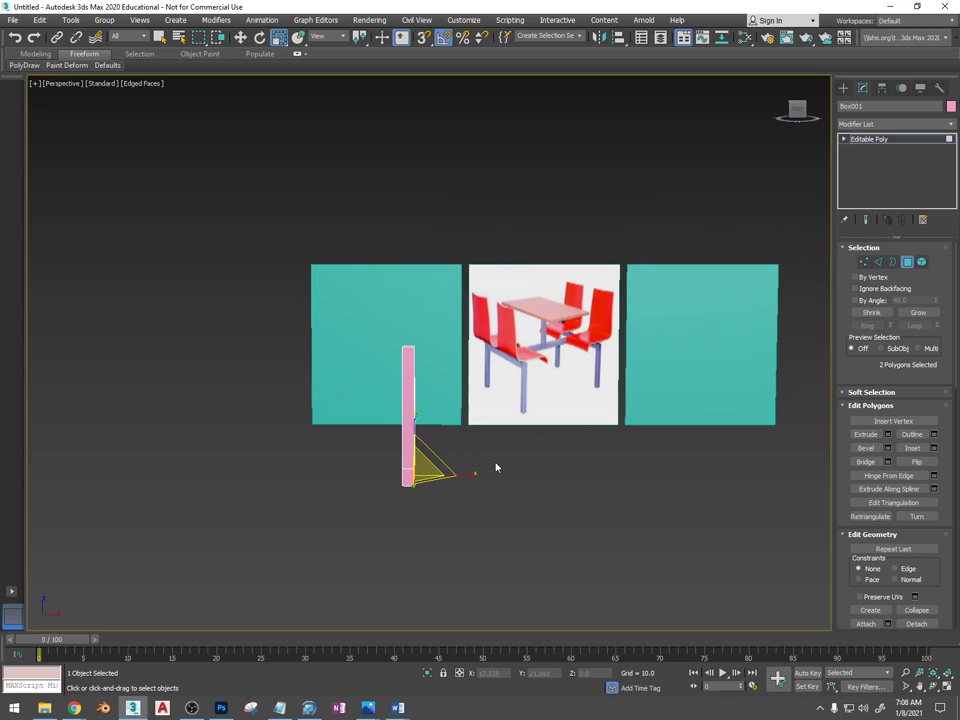
pyautogui.click(887, 434)
pyautogui.moveTo(437, 377); pyautogui.dragTo(441, 234)
pyautogui.click(436, 396)
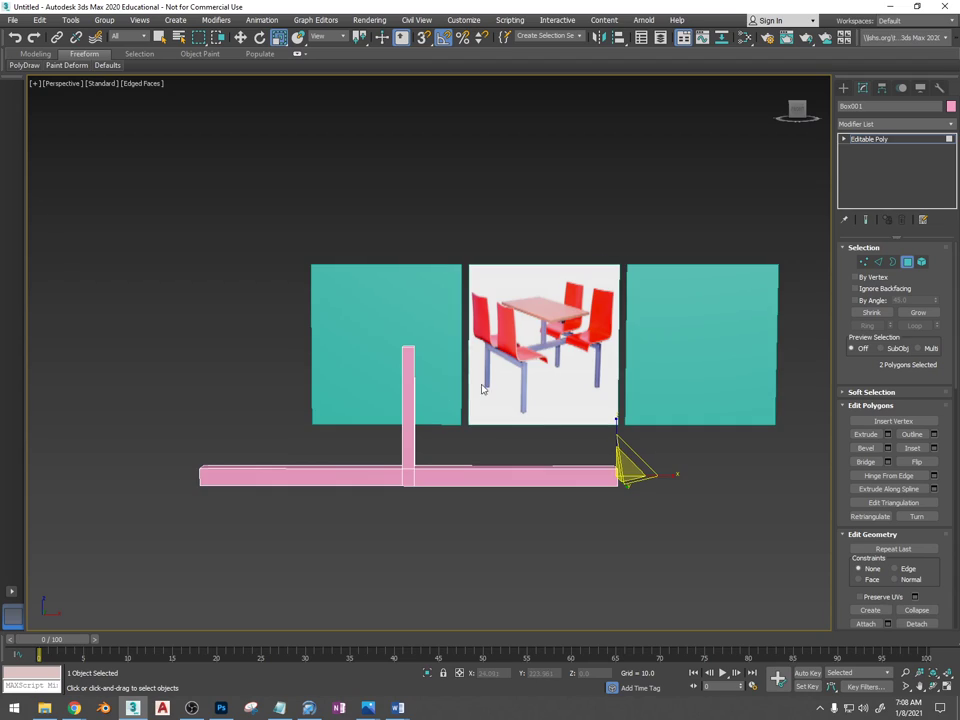
# Move the upright post's top polygon upward along Z to lengthen the post
pyautogui.keyDown('alt'); pyautogui.moveTo(436, 396); pyautogui.dragTo(406, 321, button='middle'); pyautogui.keyUp('alt')
pyautogui.click(408, 351)
pyautogui.press('w')
pyautogui.moveTo(406, 321); pyautogui.dragTo(408, 288)
# Extrude the end polygons at both ends of the long horizontal beam by about 3.305 to add short end blocks
pyautogui.click(878, 262)
pyautogui.keyDown('alt'); pyautogui.moveTo(437, 443); pyautogui.dragTo(498, 514, button='middle'); pyautogui.keyUp('alt')
pyautogui.press('4')
pyautogui.click(523, 519)
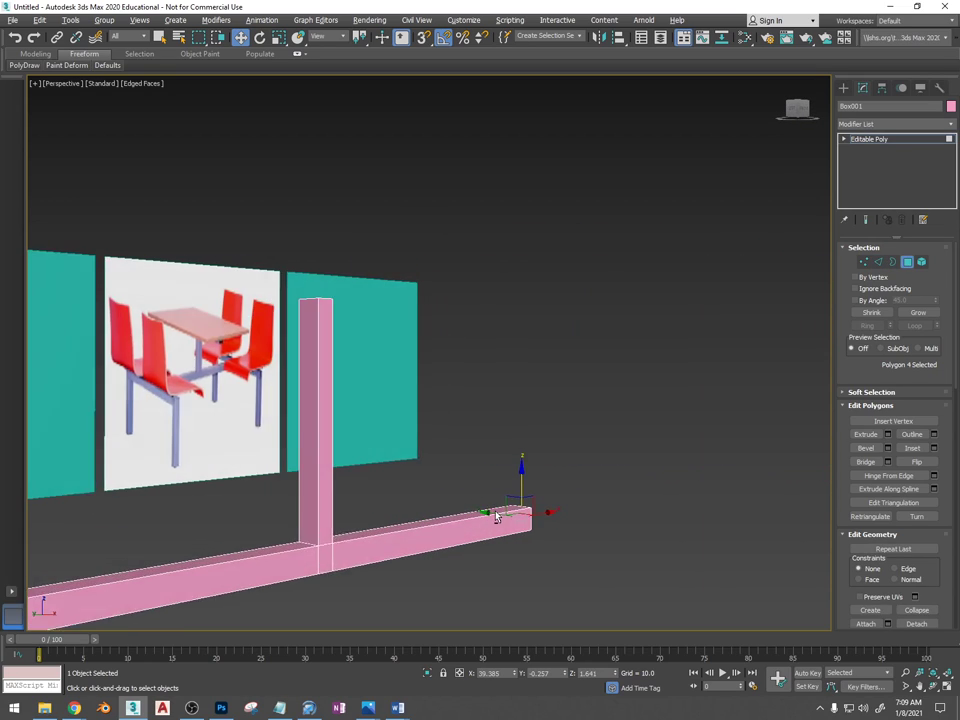
pyautogui.scroll(-4, 498, 513)
pyautogui.keyDown('ctrl'); pyautogui.click(345, 547); pyautogui.keyUp('ctrl')
pyautogui.keyDown('alt'); pyautogui.moveTo(345, 547); pyautogui.dragTo(684, 464, button='middle'); pyautogui.keyUp('alt')
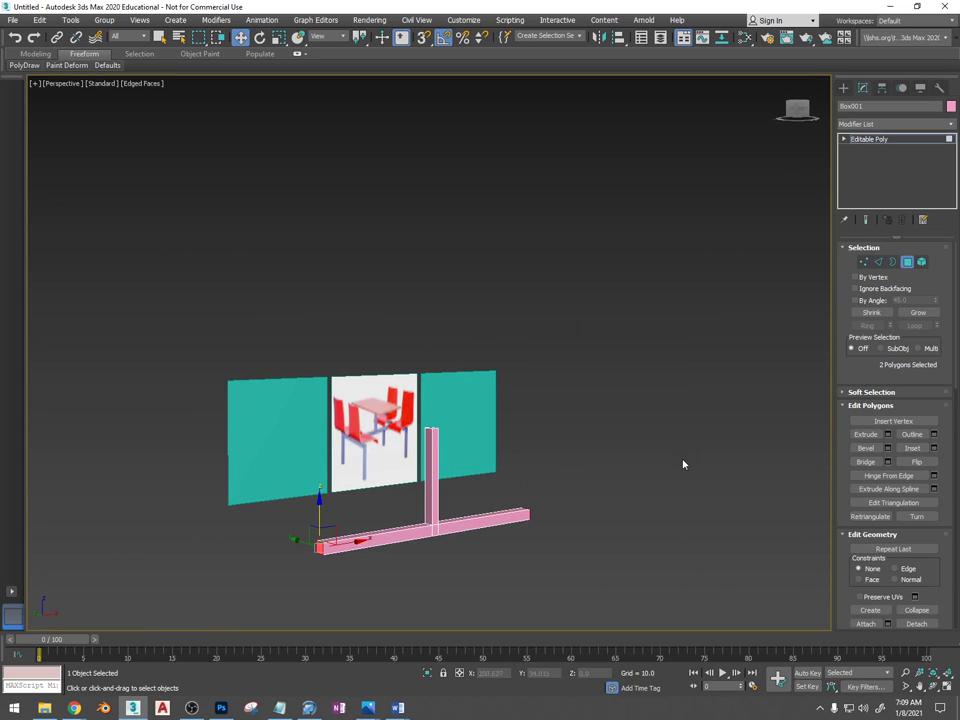
pyautogui.click(887, 434)
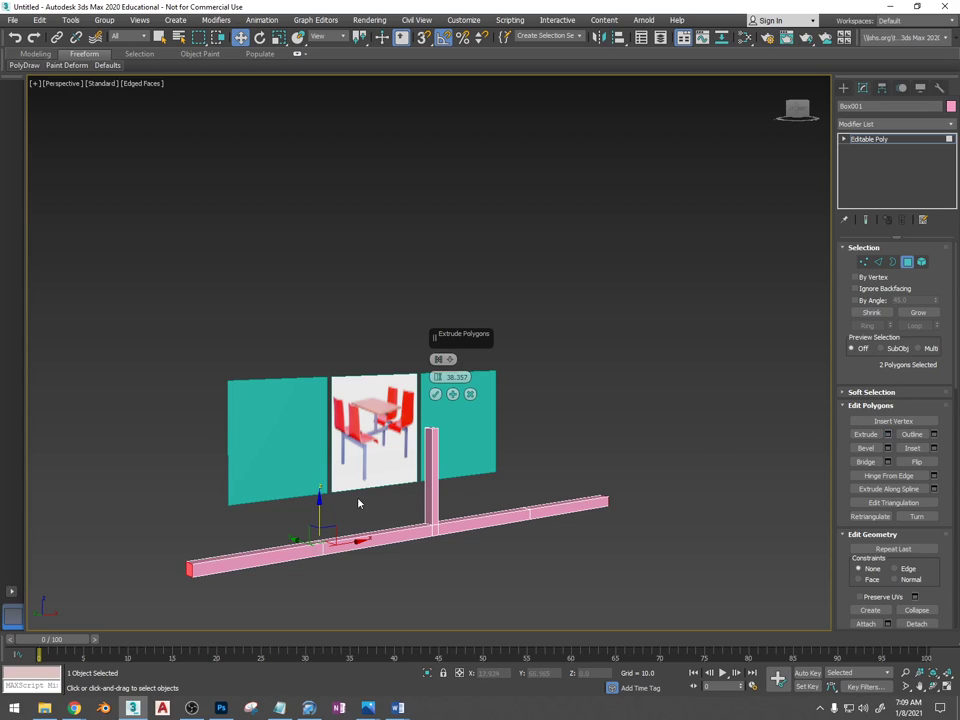
pyautogui.rightClick(438, 377)
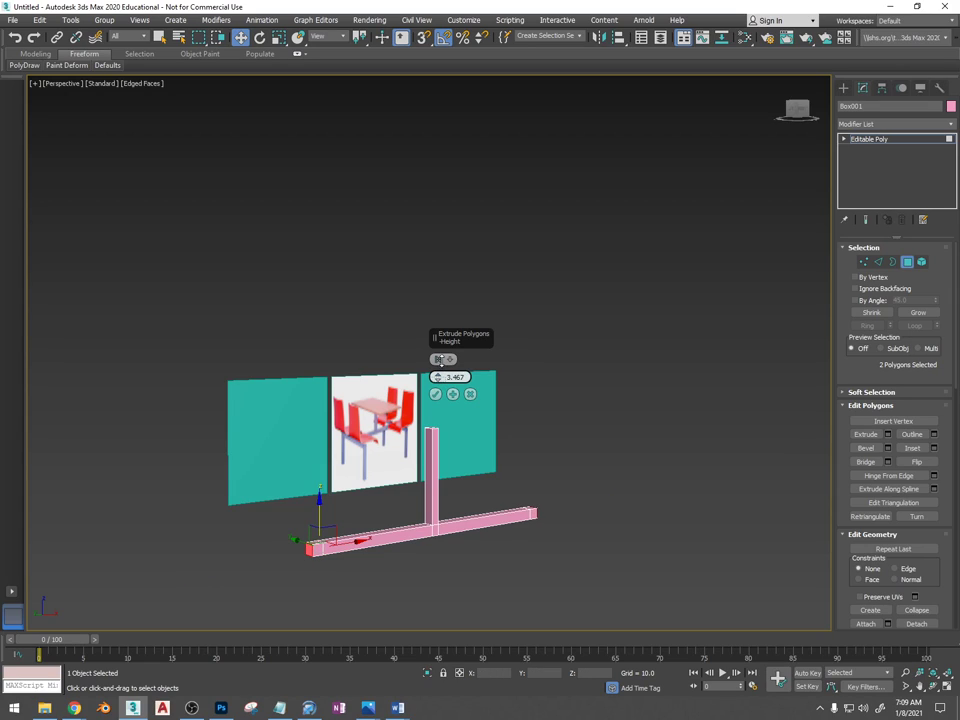
pyautogui.scroll(5, 358, 468)
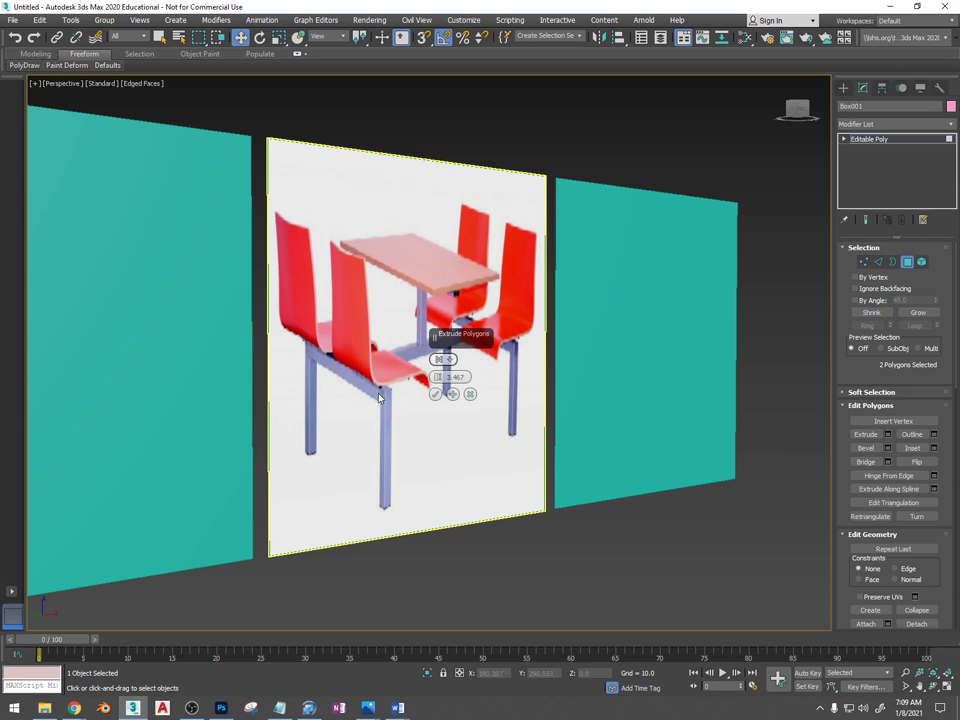
pyautogui.scroll(-5, 405, 440)
pyautogui.scroll(3, 420, 490)
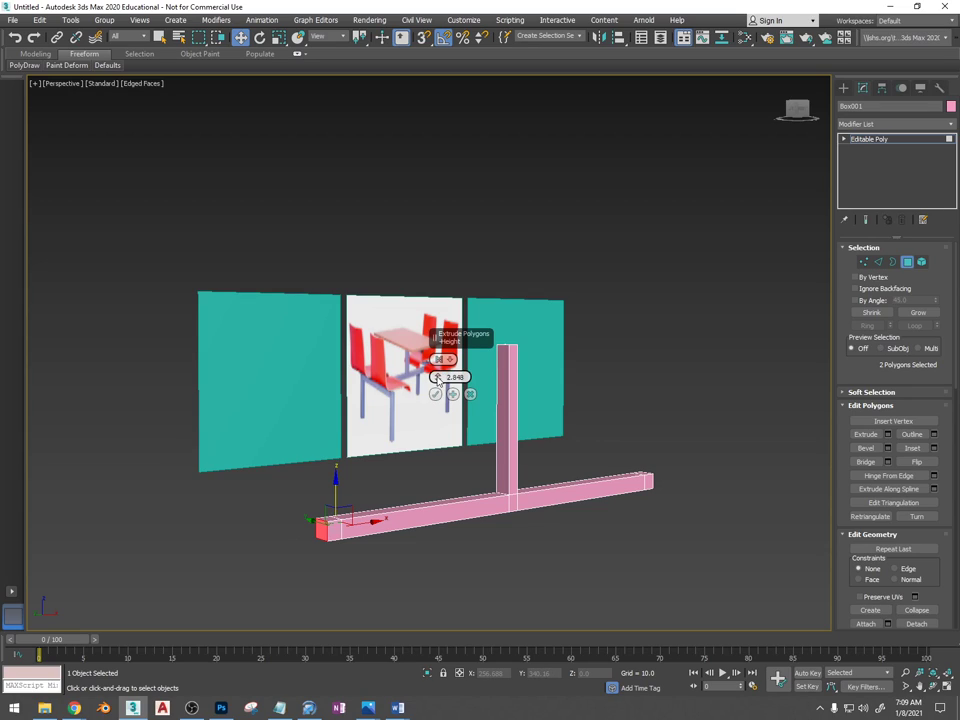
pyautogui.click(437, 376)
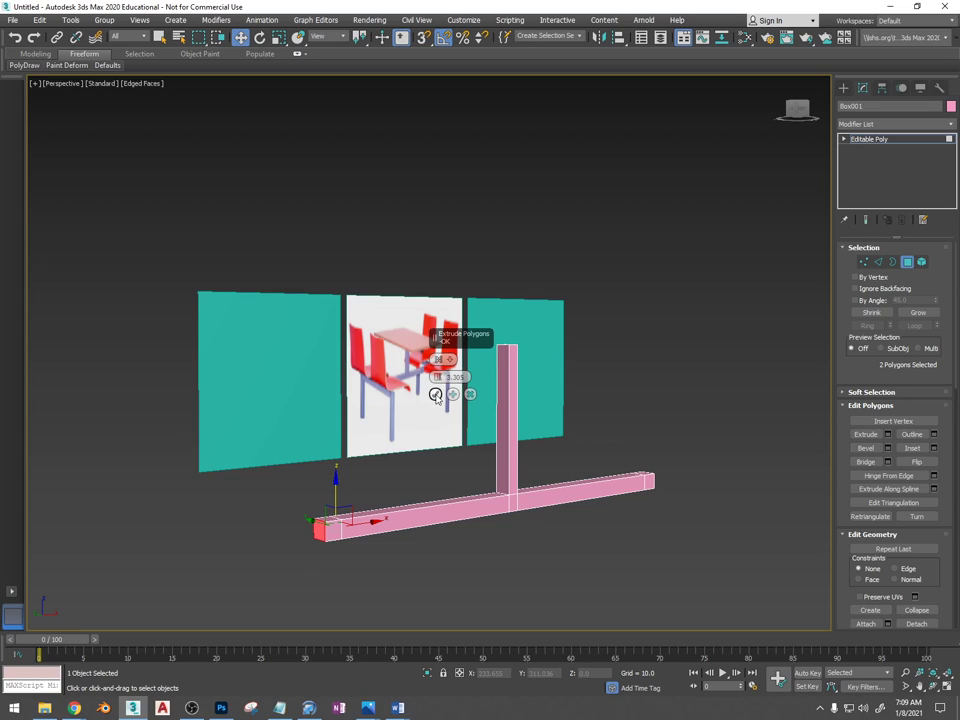
pyautogui.click(435, 394)
# Extrude the four front and back side polygons of the beam's end blocks by about 24.109 to form crossbars at both ends
pyautogui.click(340, 530)
pyautogui.keyDown('alt'); pyautogui.moveTo(340, 530); pyautogui.dragTo(492, 544, button='middle'); pyautogui.keyUp('alt')
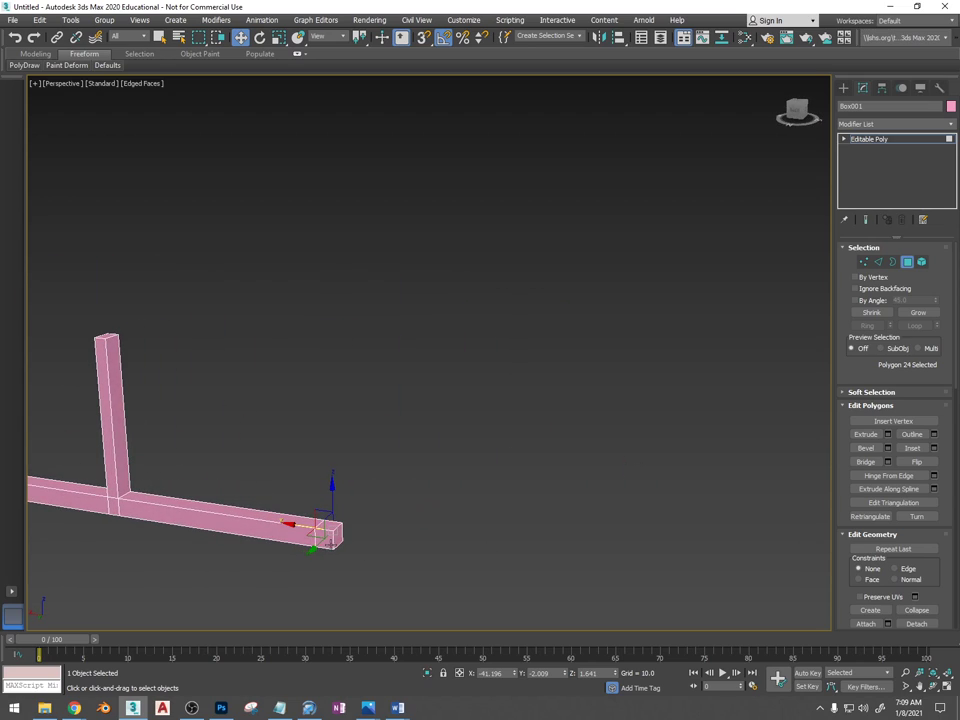
pyautogui.keyDown('ctrl'); pyautogui.click(329, 541); pyautogui.keyUp('ctrl')
pyautogui.scroll(-4, 440, 491)
pyautogui.keyDown('alt'); pyautogui.moveTo(440, 491); pyautogui.dragTo(313, 493, button='middle'); pyautogui.keyUp('alt')
pyautogui.scroll(5, 565, 480)
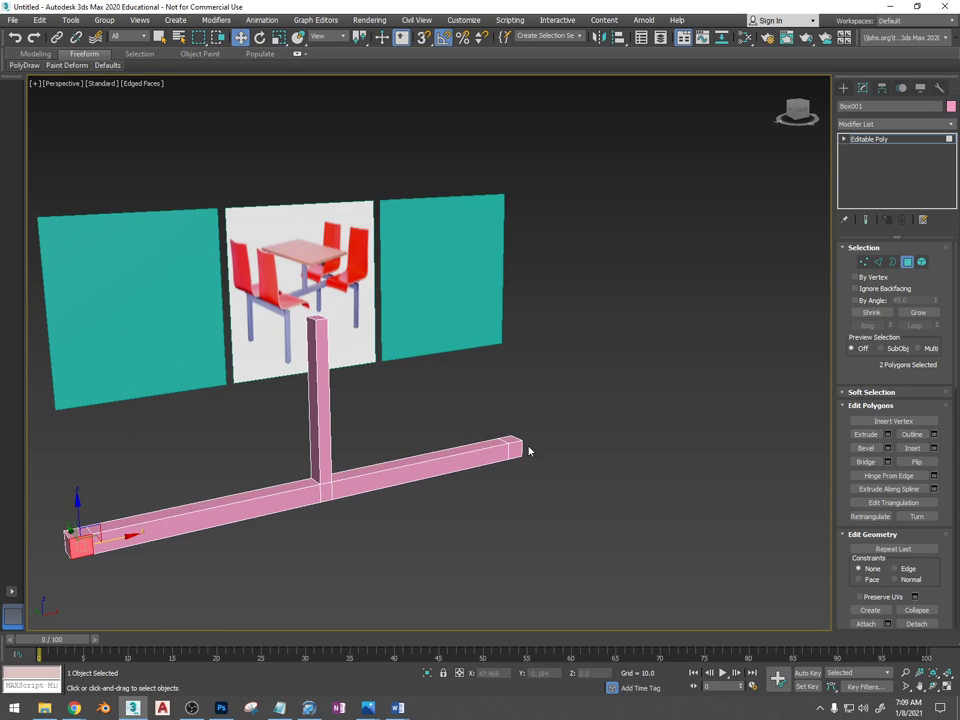
pyautogui.keyDown('ctrl'); pyautogui.click(511, 441); pyautogui.keyUp('ctrl')
pyautogui.keyDown('alt'); pyautogui.moveTo(557, 450); pyautogui.dragTo(336, 452, button='middle'); pyautogui.keyUp('alt')
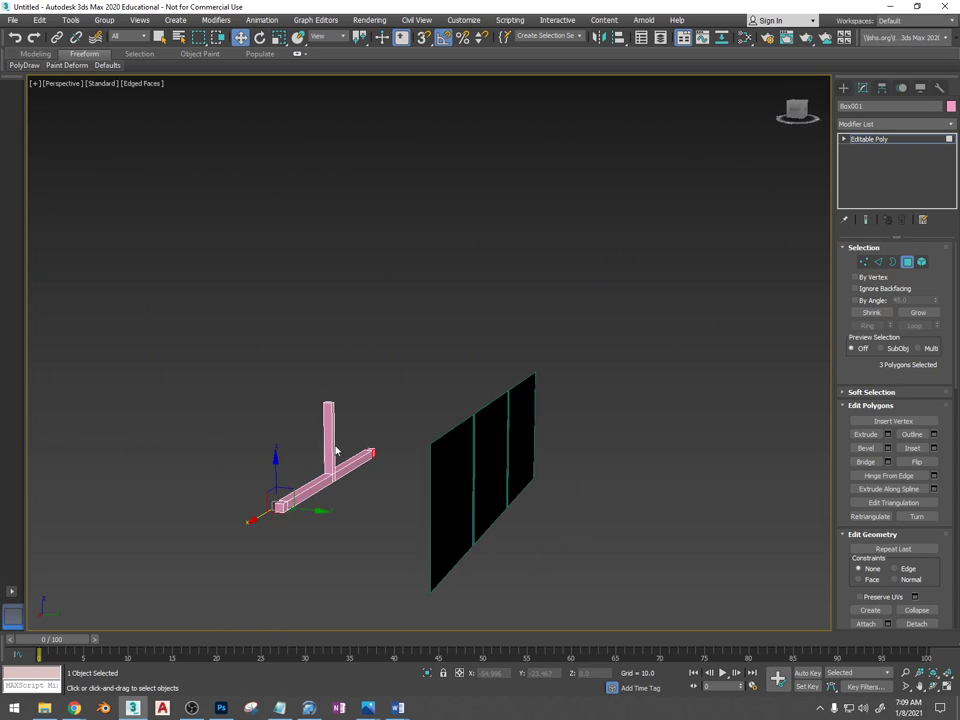
pyautogui.scroll(5, 289, 492)
pyautogui.keyDown('ctrl'); pyautogui.click(283, 525); pyautogui.keyUp('ctrl')
pyautogui.keyDown('alt'); pyautogui.moveTo(284, 525); pyautogui.dragTo(491, 524, button='middle'); pyautogui.keyUp('alt')
pyautogui.scroll(-5, 491, 524)
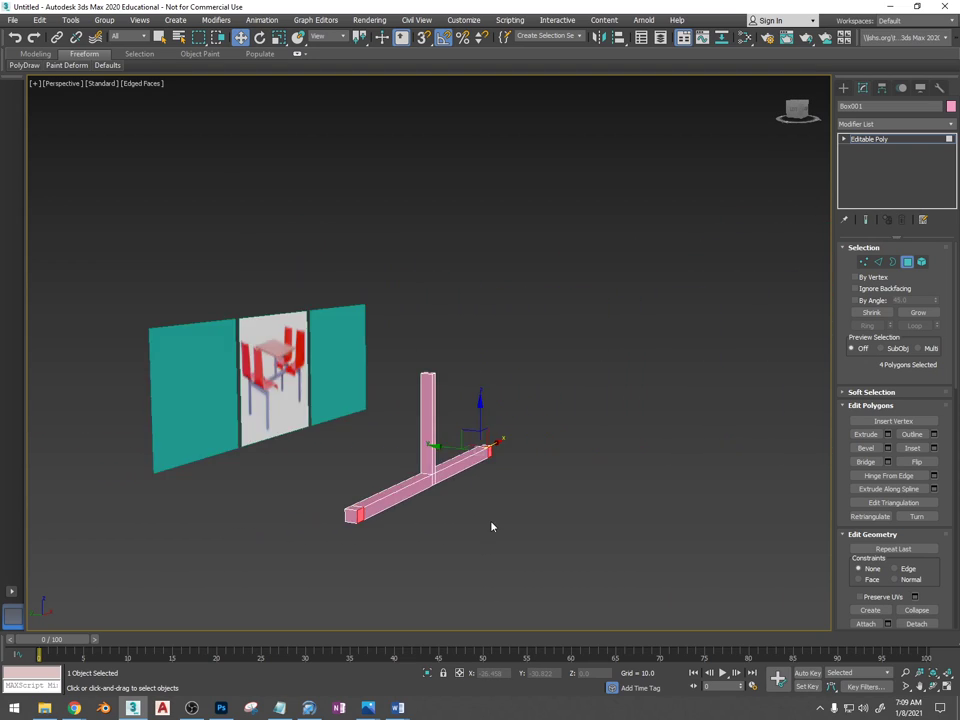
pyautogui.click(887, 434)
pyautogui.scroll(5, 380, 436)
pyautogui.scroll(-5, 380, 436)
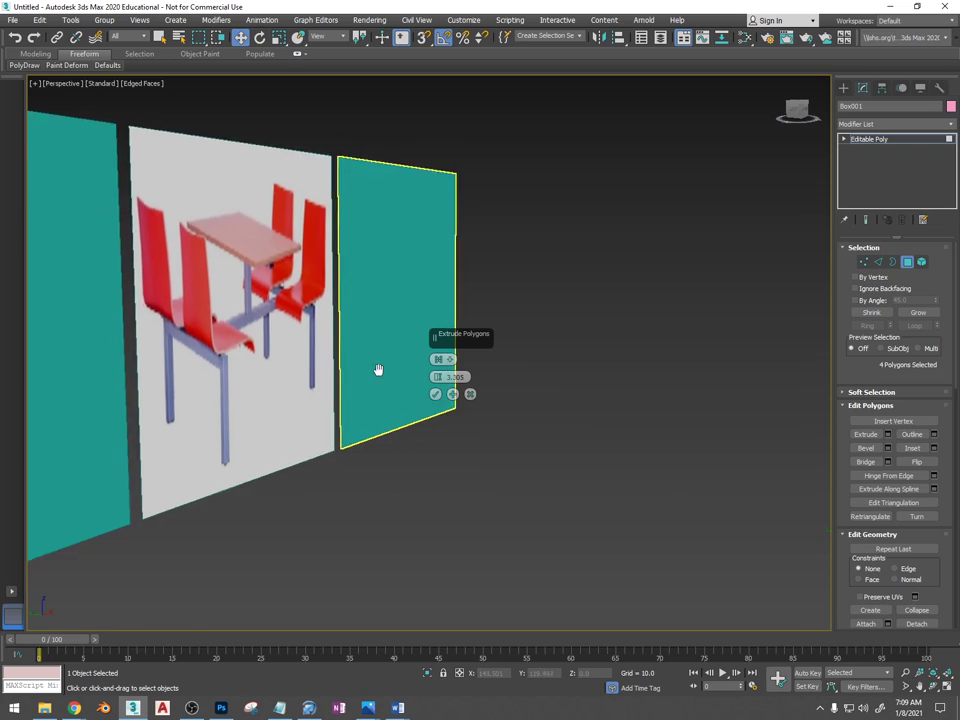
pyautogui.moveTo(447, 377); pyautogui.dragTo(437, 274)
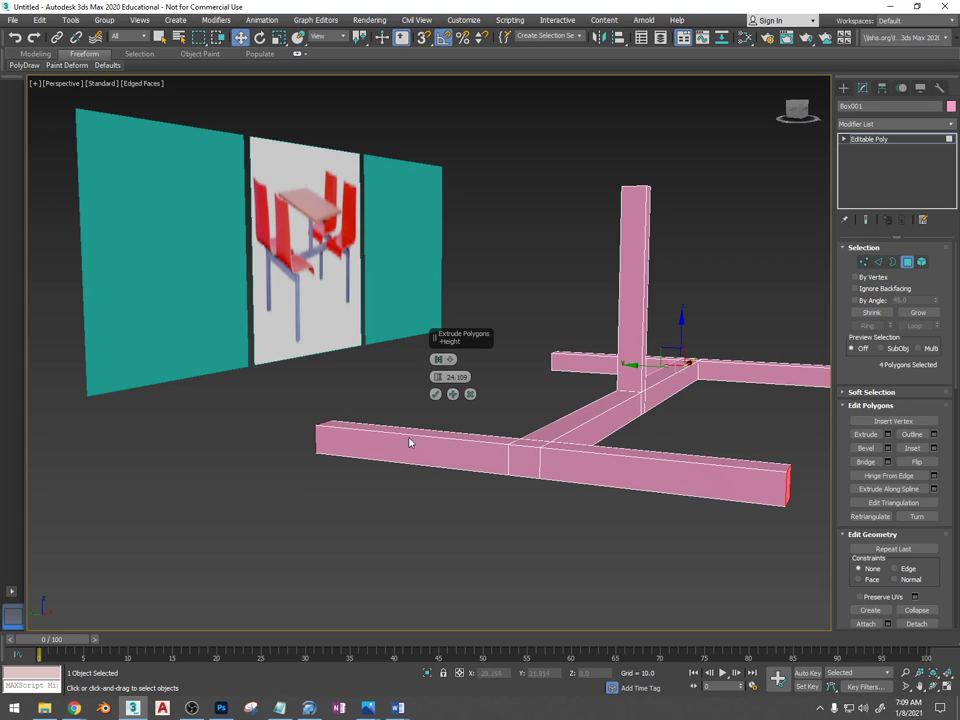
pyautogui.click(435, 394)
# Raise the center post's top polygon along Z to a height of about 33.8
pyautogui.keyDown('alt'); pyautogui.moveTo(439, 394); pyautogui.dragTo(626, 384, button='middle'); pyautogui.keyUp('alt')
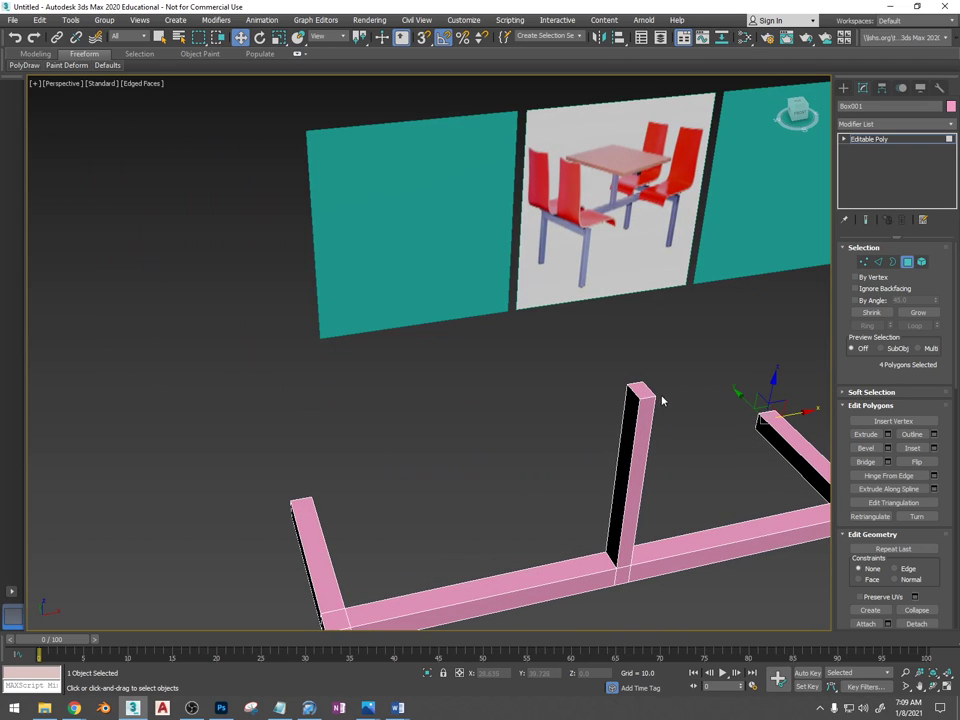
pyautogui.click(643, 392)
pyautogui.keyDown('alt'); pyautogui.moveTo(648, 432); pyautogui.dragTo(638, 392, button='middle'); pyautogui.keyUp('alt')
pyautogui.scroll(-2, 638, 392)
pyautogui.moveTo(637, 357); pyautogui.dragTo(637, 347)
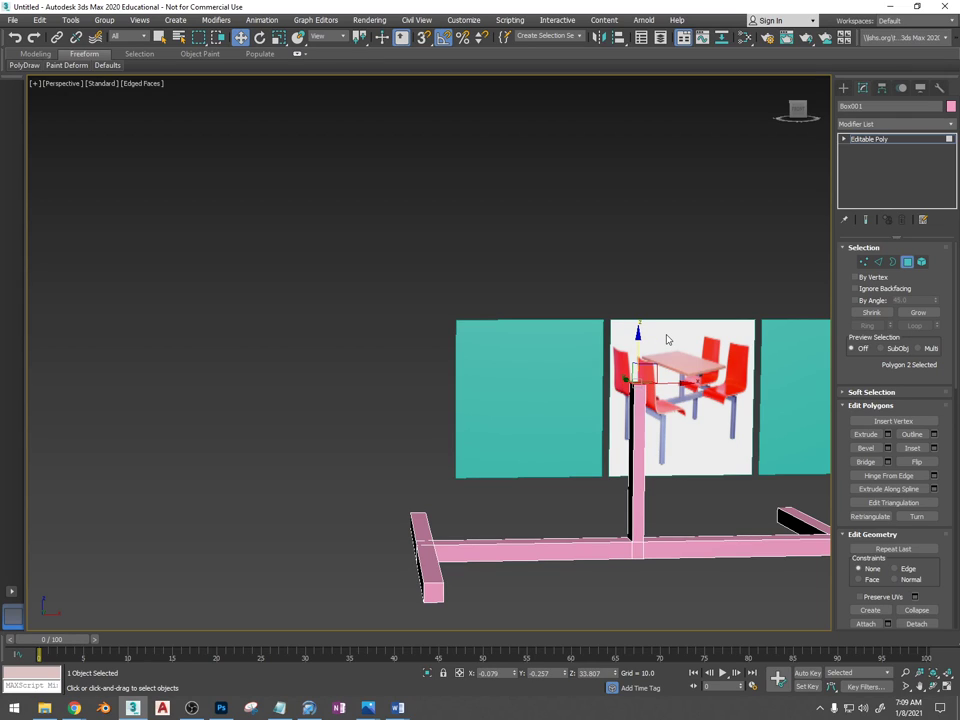
# Extrude the center post's top polygon slightly upward to add a thin block for the tabletop
pyautogui.keyDown('alt'); pyautogui.moveTo(668, 340); pyautogui.dragTo(626, 398, button='middle'); pyautogui.keyUp('alt')
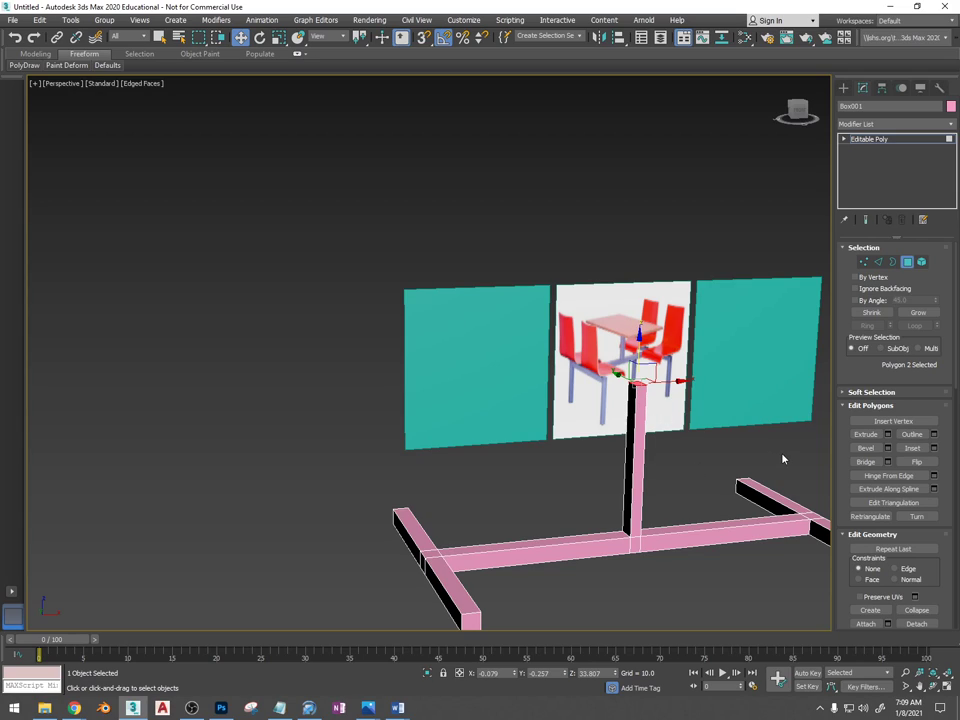
pyautogui.click(887, 436)
pyautogui.rightClick(437, 377)
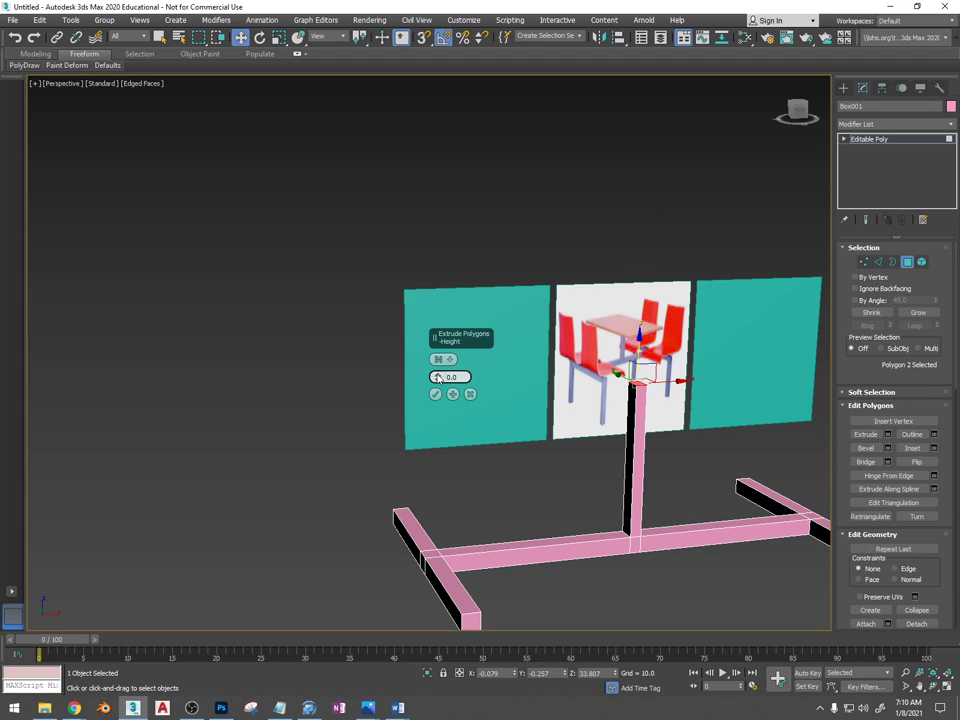
pyautogui.moveTo(438, 368); pyautogui.dragTo(438, 363)
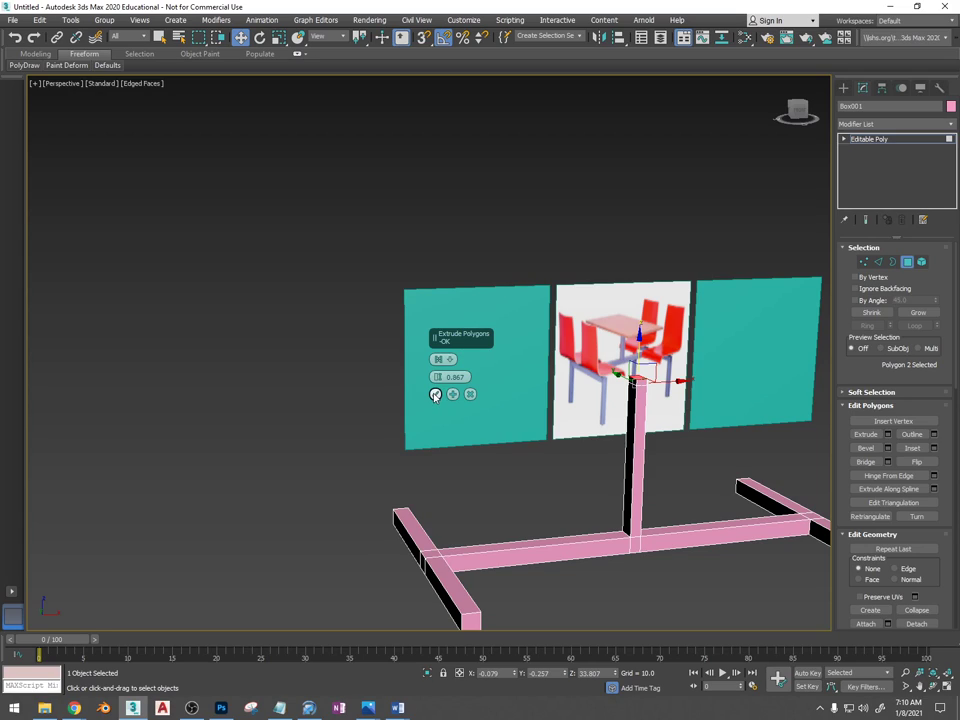
pyautogui.moveTo(437, 377); pyautogui.dragTo(440, 369)
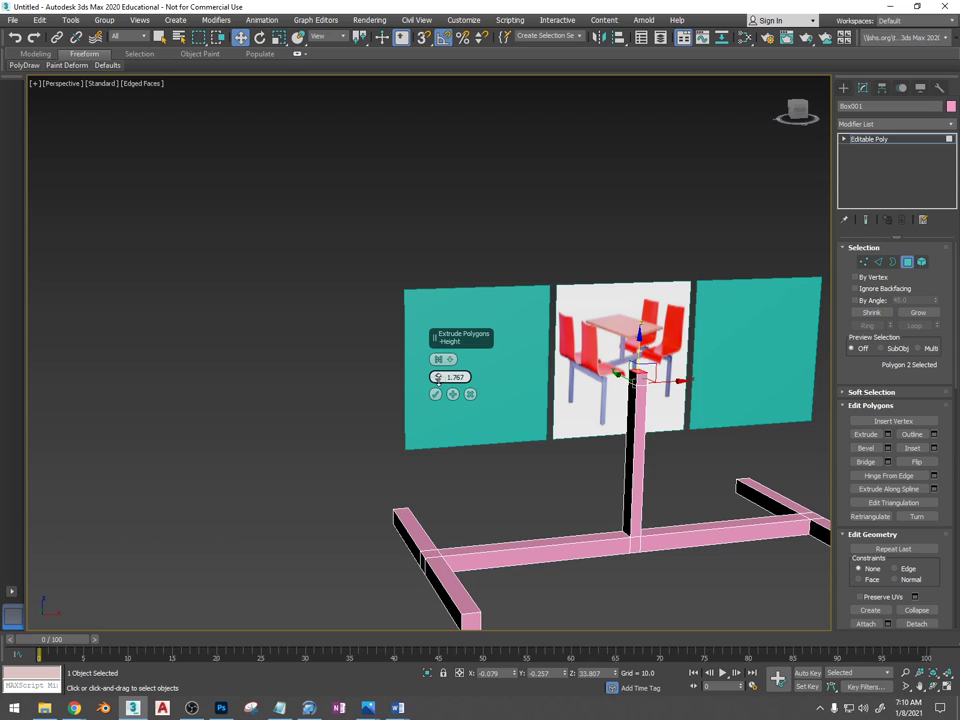
pyautogui.click(435, 394)
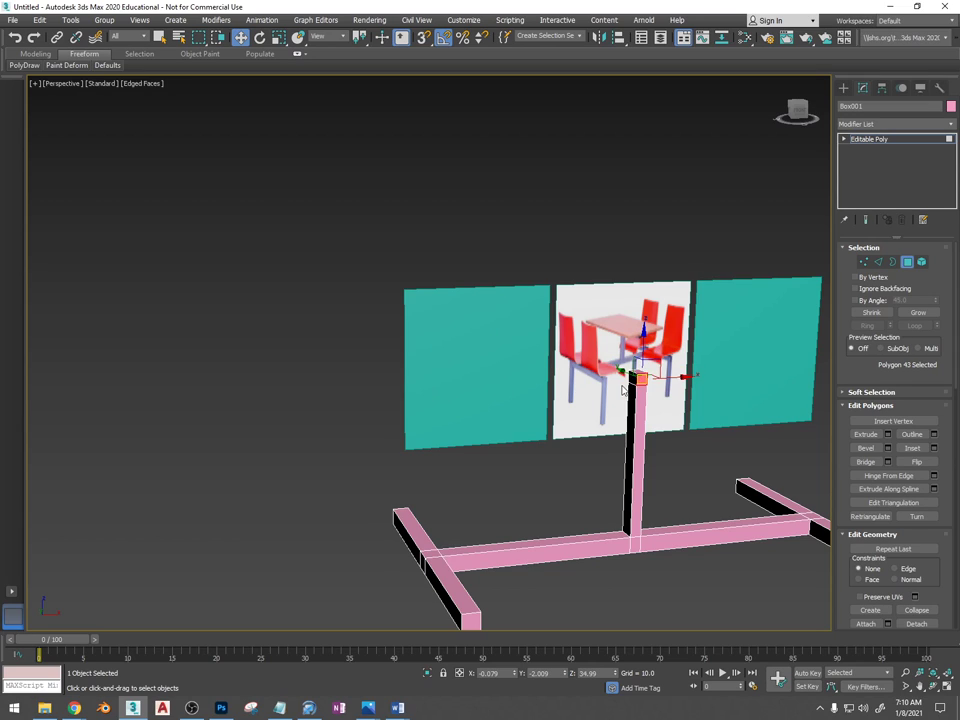
# Extrude the two opposite Y-facing sides of the post's top block by about 23.757 with Local Normal to form an upper crossbar
pyautogui.keyDown('alt'); pyautogui.moveTo(623, 388); pyautogui.dragTo(742, 406, button='middle'); pyautogui.keyUp('alt')
pyautogui.keyDown('ctrl'); pyautogui.click(634, 386); pyautogui.keyUp('ctrl')
pyautogui.keyDown('alt'); pyautogui.moveTo(638, 389); pyautogui.dragTo(537, 386, button='middle'); pyautogui.keyUp('alt')
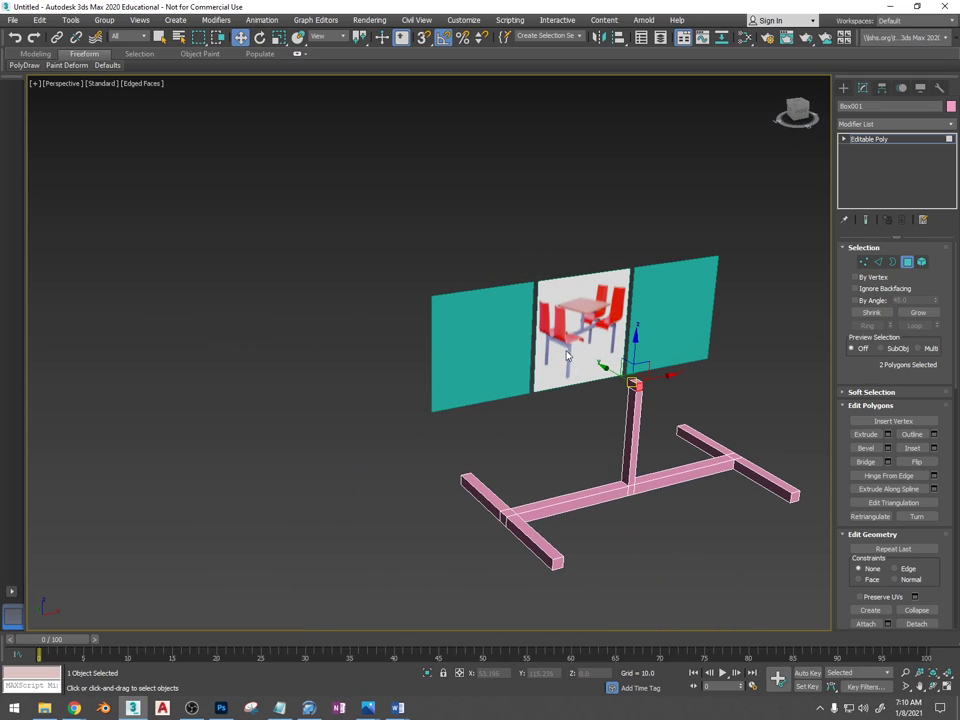
pyautogui.click(888, 434)
pyautogui.keyDown('alt'); pyautogui.moveTo(490, 418); pyautogui.dragTo(531, 422, button='middle'); pyautogui.keyUp('alt')
pyautogui.click(438, 358)
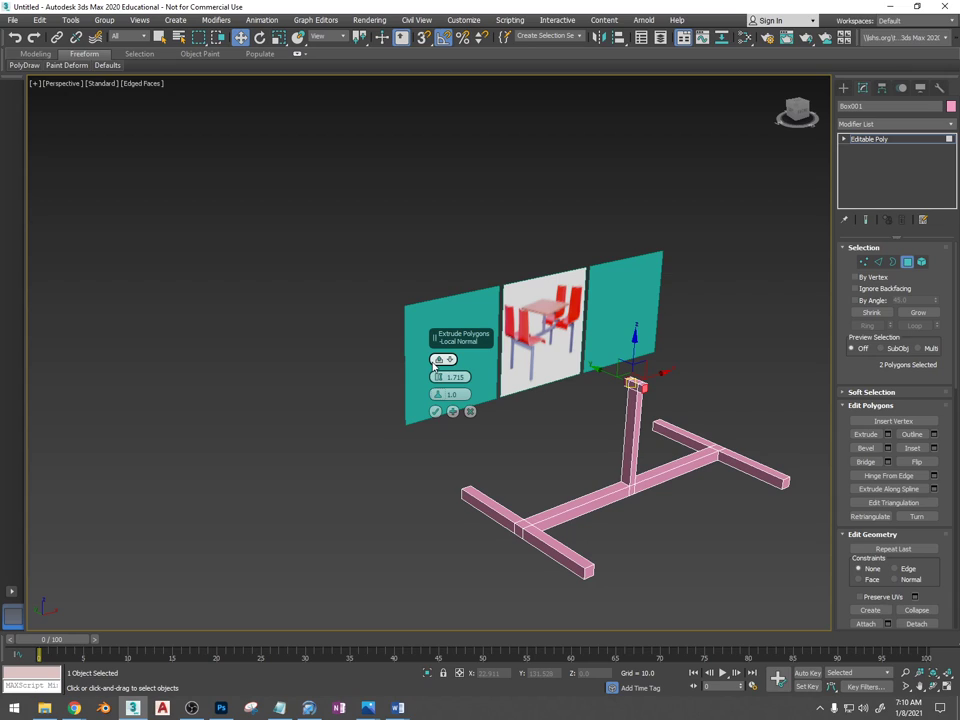
pyautogui.keyDown('alt'); pyautogui.moveTo(544, 560); pyautogui.dragTo(669, 562, button='middle'); pyautogui.keyUp('alt')
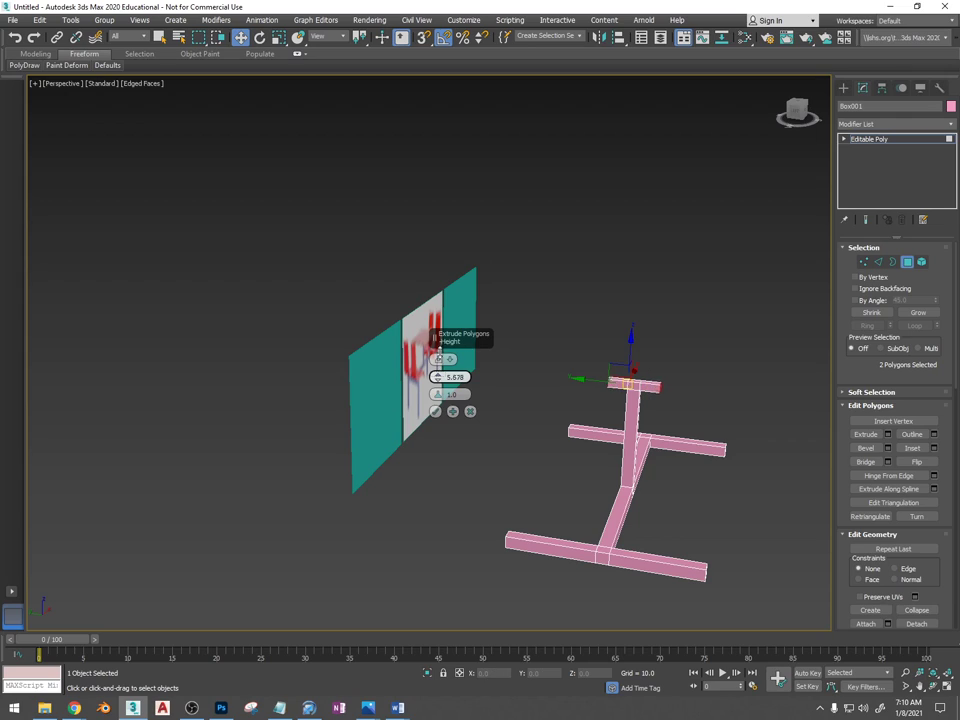
pyautogui.moveTo(437, 377); pyautogui.dragTo(445, 271)
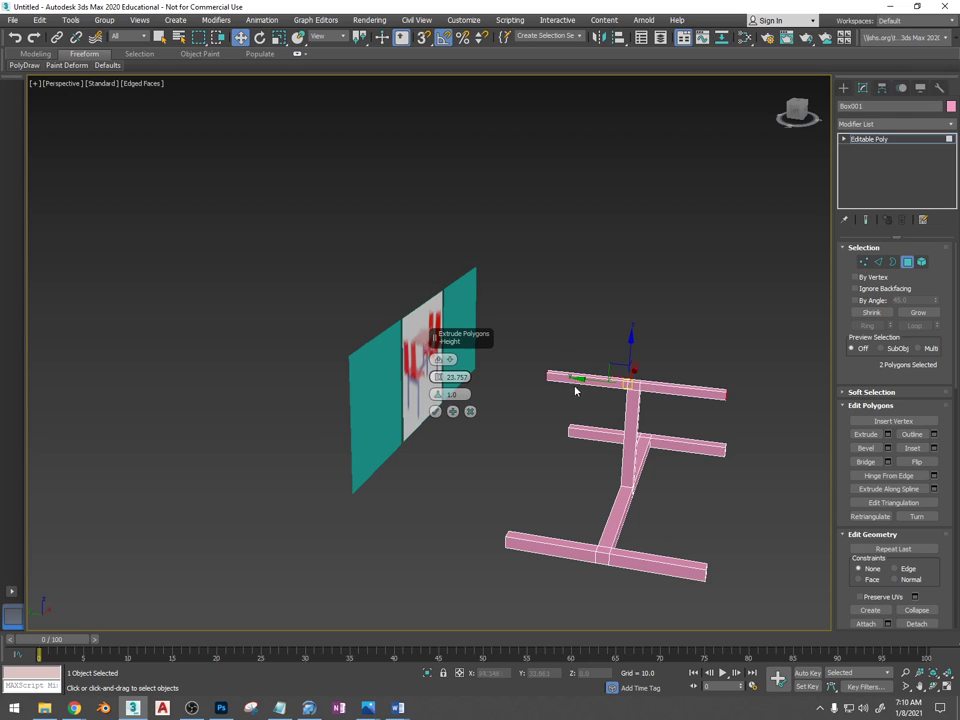
# Extrude the six long side polygons of the upper crossbar outward by about 18.556 with Local Normal to form the tabletop
pyautogui.keyDown('alt'); pyautogui.moveTo(574, 388); pyautogui.dragTo(565, 357, button='middle'); pyautogui.keyUp('alt')
pyautogui.click(590, 362)
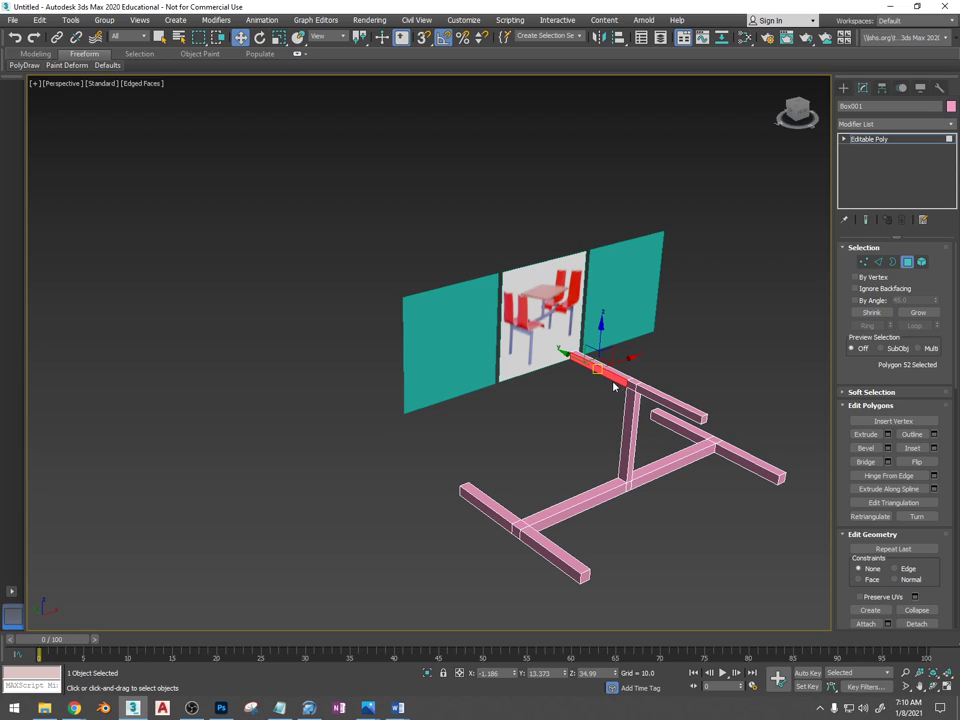
pyautogui.keyDown('ctrl'); pyautogui.click(630, 386); pyautogui.keyUp('ctrl')
pyautogui.keyDown('ctrl'); pyautogui.click(645, 389); pyautogui.keyUp('ctrl')
pyautogui.keyDown('alt'); pyautogui.moveTo(646, 391); pyautogui.dragTo(581, 409, button='middle'); pyautogui.keyUp('alt')
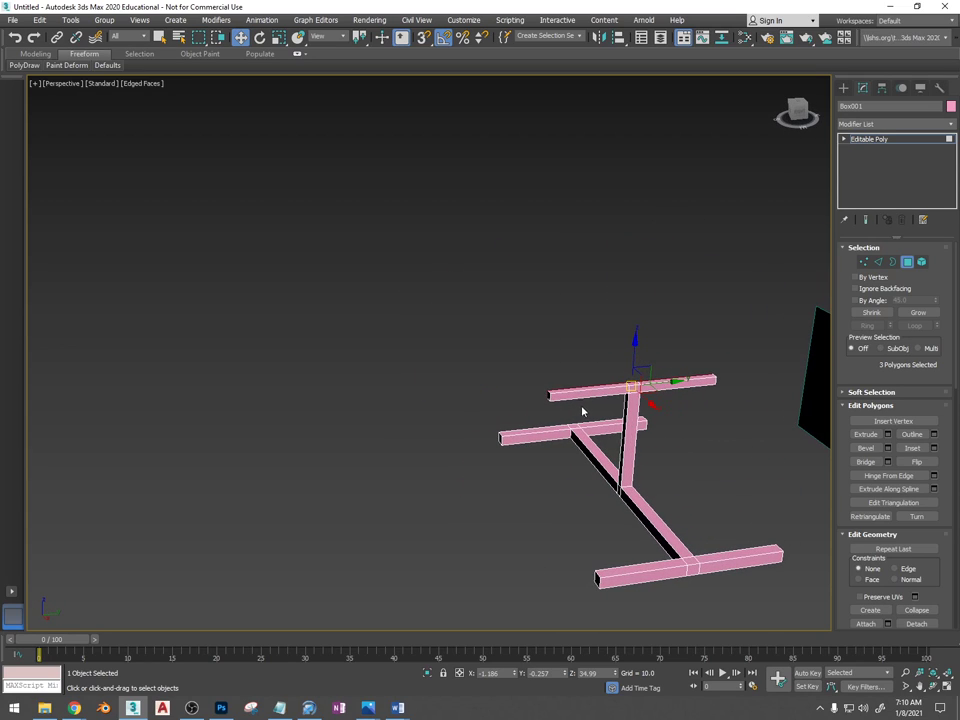
pyautogui.keyDown('ctrl'); pyautogui.click(590, 392); pyautogui.keyUp('ctrl')
pyautogui.keyDown('ctrl'); pyautogui.click(655, 385); pyautogui.keyUp('ctrl')
pyautogui.keyDown('alt'); pyautogui.moveTo(655, 385); pyautogui.dragTo(821, 429, button='middle'); pyautogui.keyUp('alt')
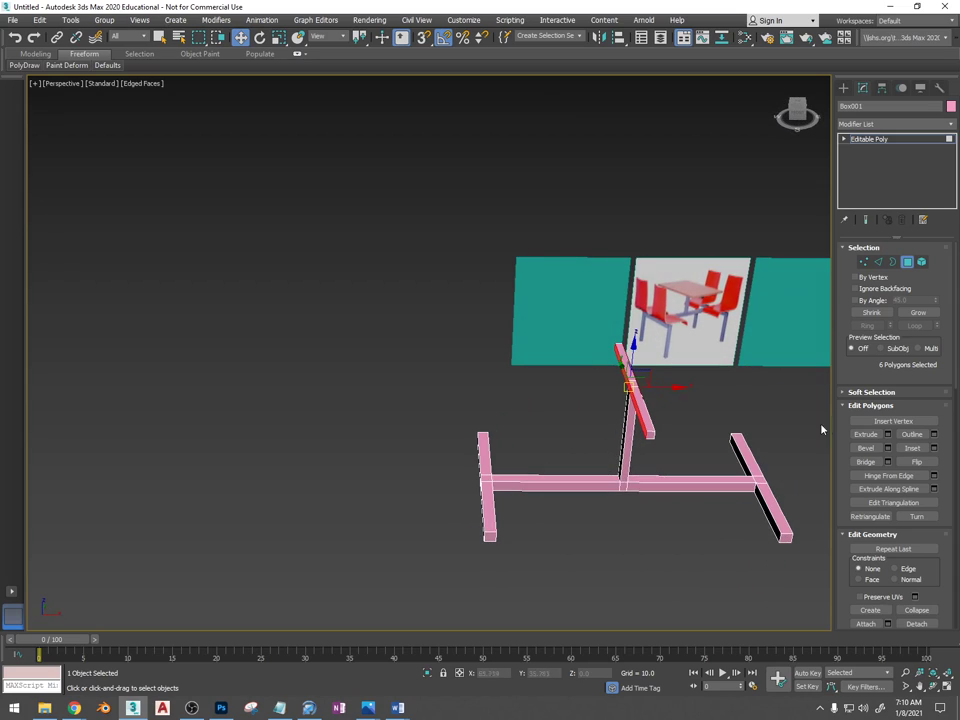
pyautogui.click(886, 434)
pyautogui.keyDown('alt'); pyautogui.moveTo(436, 368); pyautogui.dragTo(510, 459, button='middle'); pyautogui.keyUp('alt')
pyautogui.moveTo(437, 377); pyautogui.dragTo(448, 422)
pyautogui.keyDown('alt'); pyautogui.moveTo(448, 422); pyautogui.dragTo(541, 496, button='middle'); pyautogui.keyUp('alt')
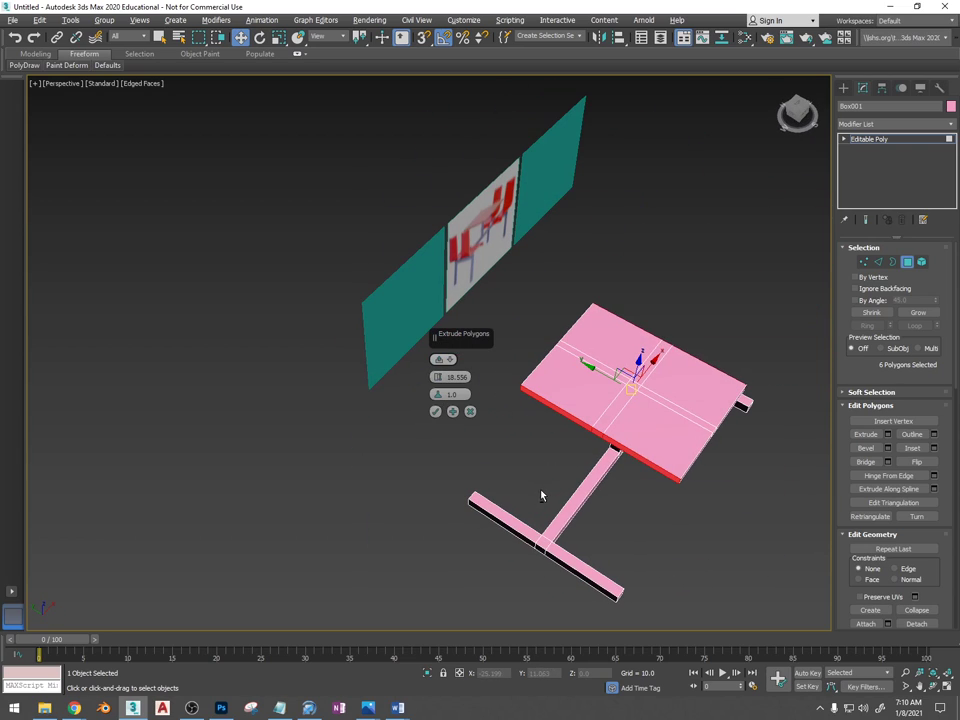
pyautogui.click(436, 412)
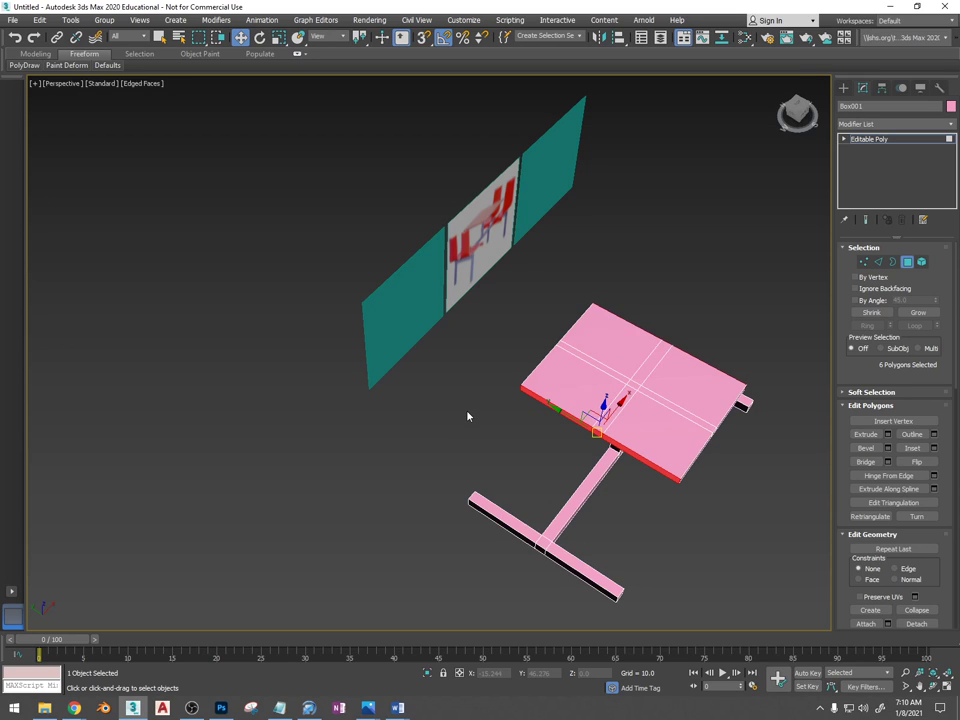
# Show the model in the Top view with shaded faces and hide the grid
pyautogui.keyDown('alt'); pyautogui.moveTo(467, 416); pyautogui.dragTo(781, 179, button='middle'); pyautogui.keyUp('alt')
pyautogui.keyDown('alt'); pyautogui.moveTo(778, 240); pyautogui.dragTo(590, 362, button='middle'); pyautogui.keyUp('alt')
pyautogui.press('t')
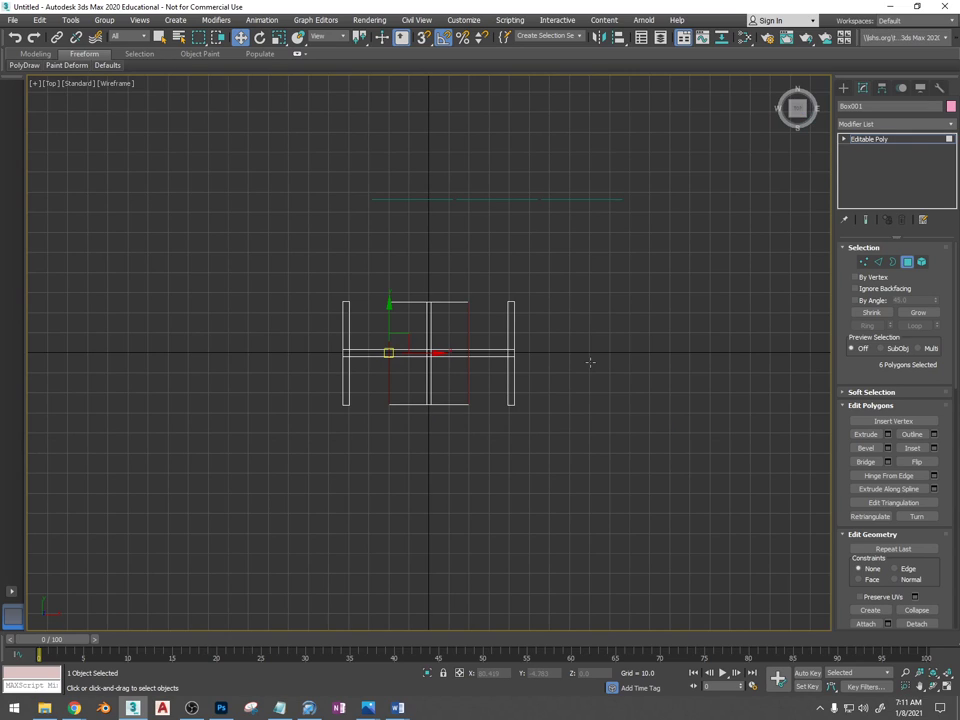
pyautogui.scroll(5, 409, 351)
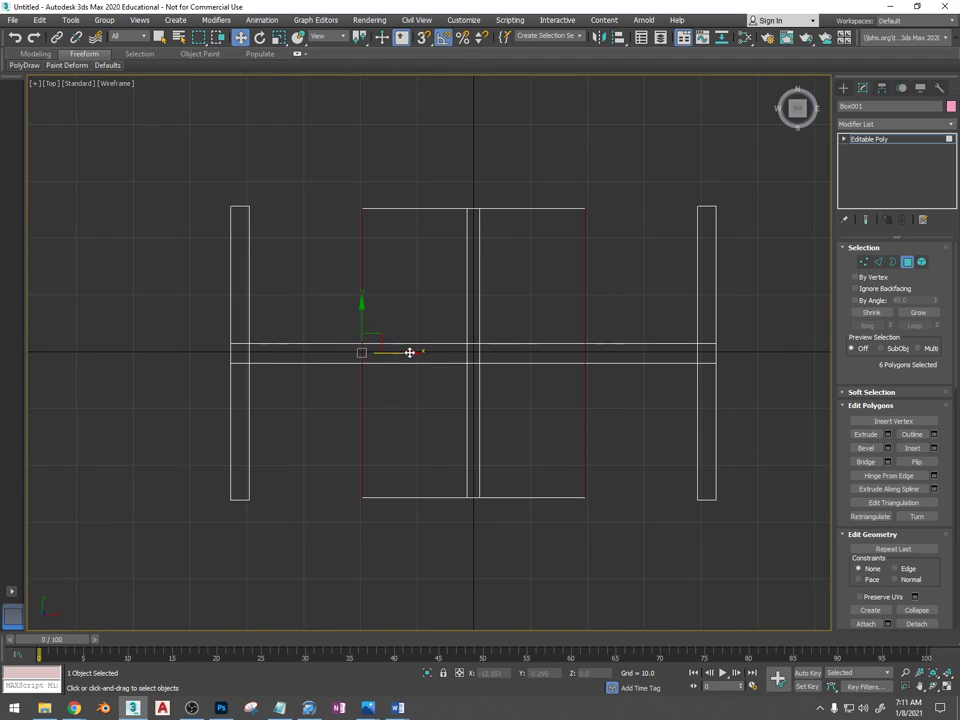
pyautogui.press('F3')
pyautogui.scroll(-3, 492, 355)
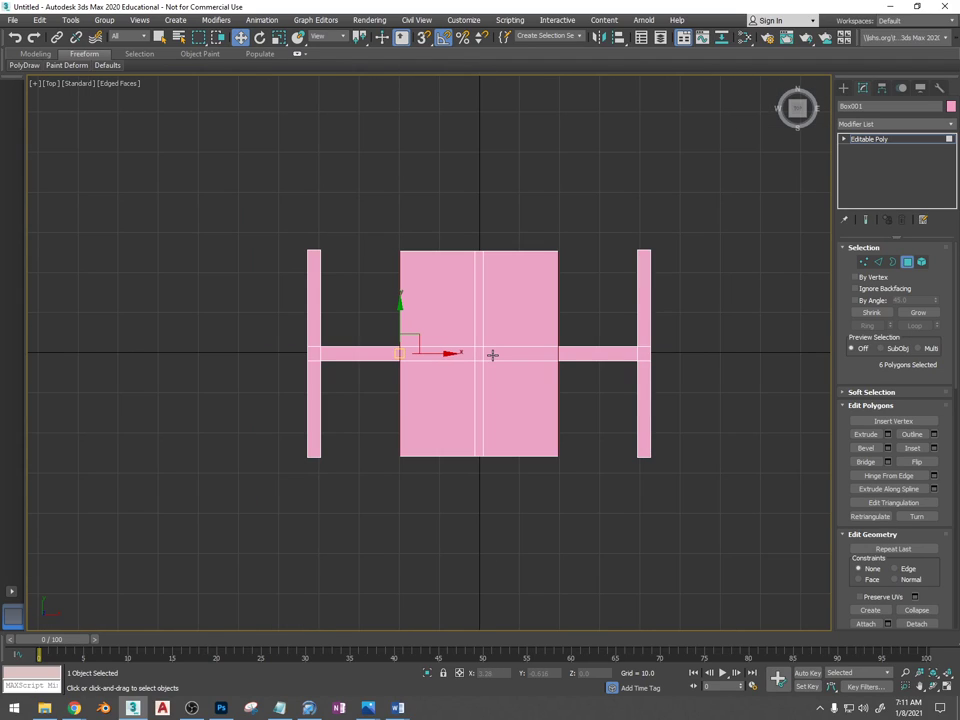
pyautogui.press('g')
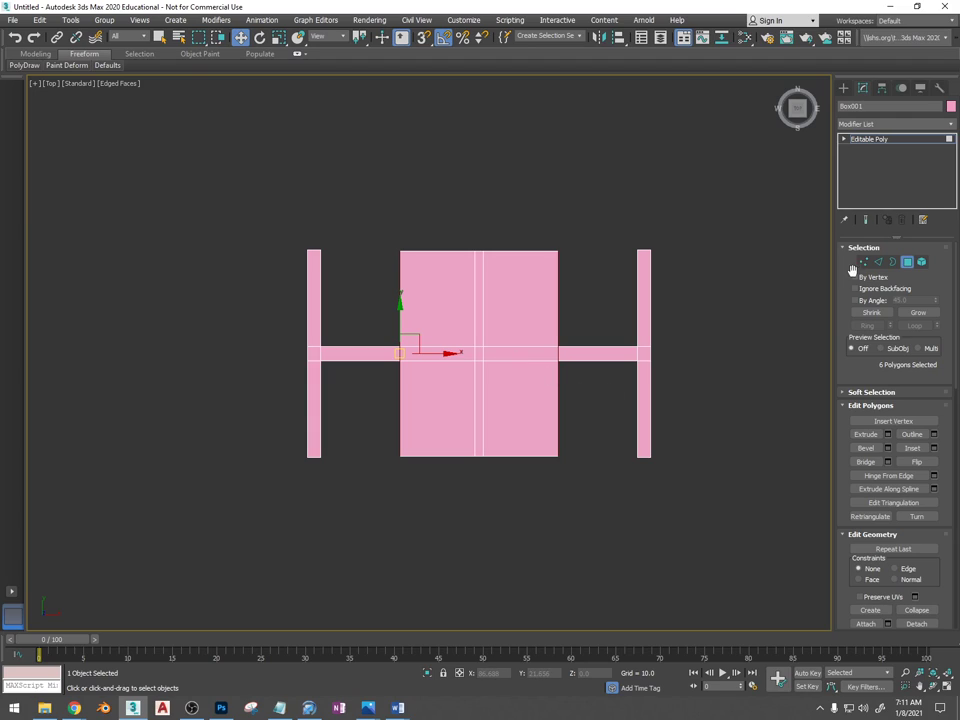
# Scale the vertices at both ends of the tabletop outward along Y to lengthen the tabletop past the base
pyautogui.click(863, 262)
pyautogui.moveTo(351, 210); pyautogui.dragTo(577, 324)
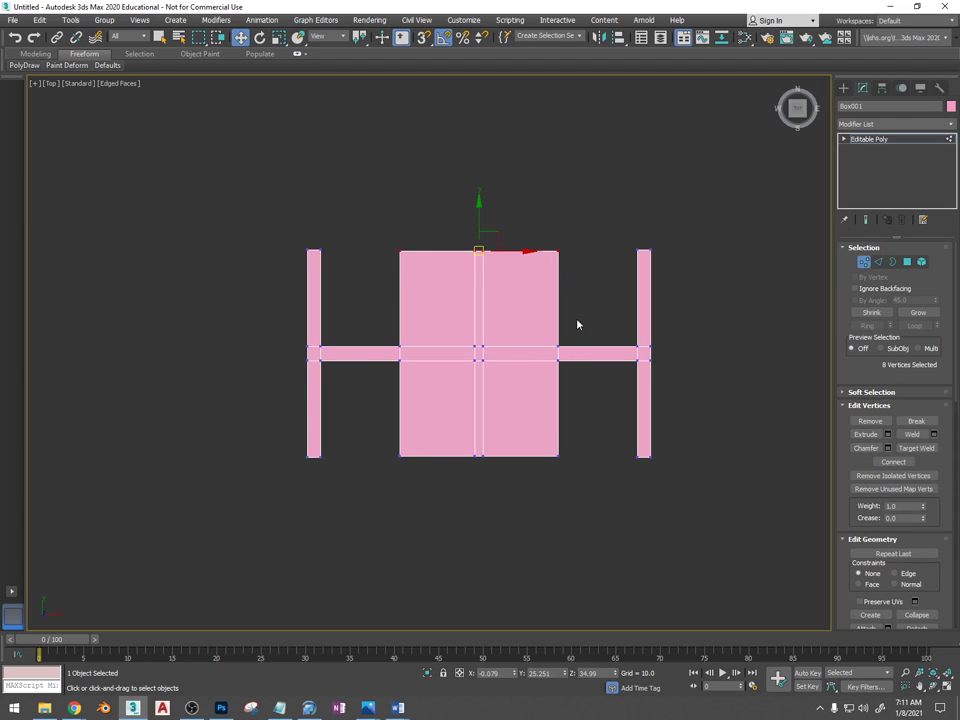
pyautogui.keyDown('ctrl'); pyautogui.moveTo(477, 466); pyautogui.dragTo(477, 466); pyautogui.keyUp('ctrl')
pyautogui.press('r')
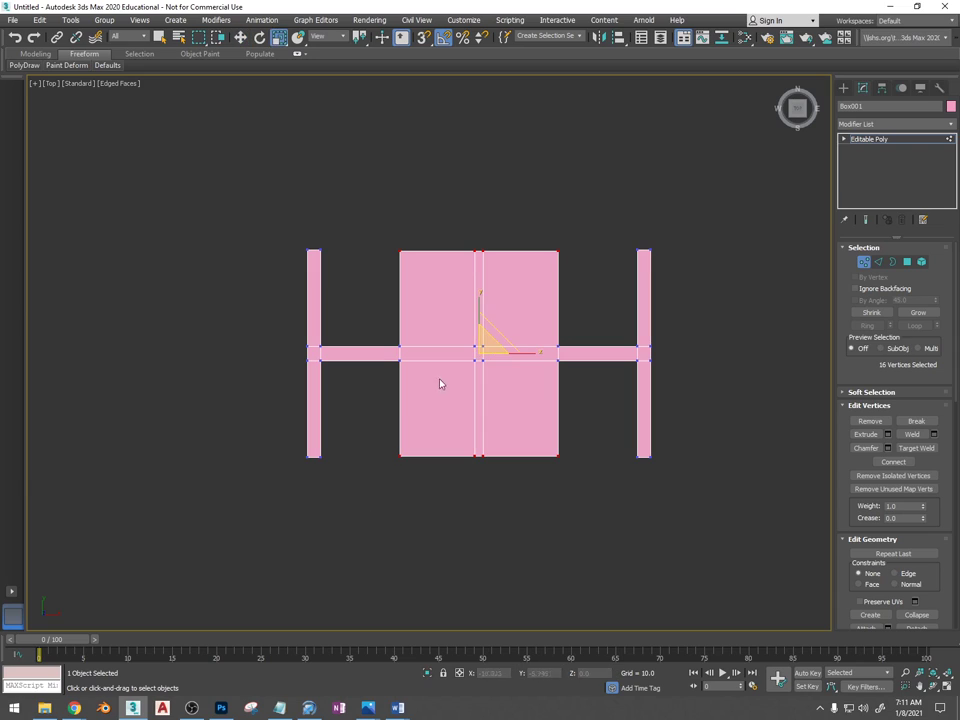
pyautogui.moveTo(480, 308); pyautogui.dragTo(481, 289)
pyautogui.scroll(-4, 471, 411)
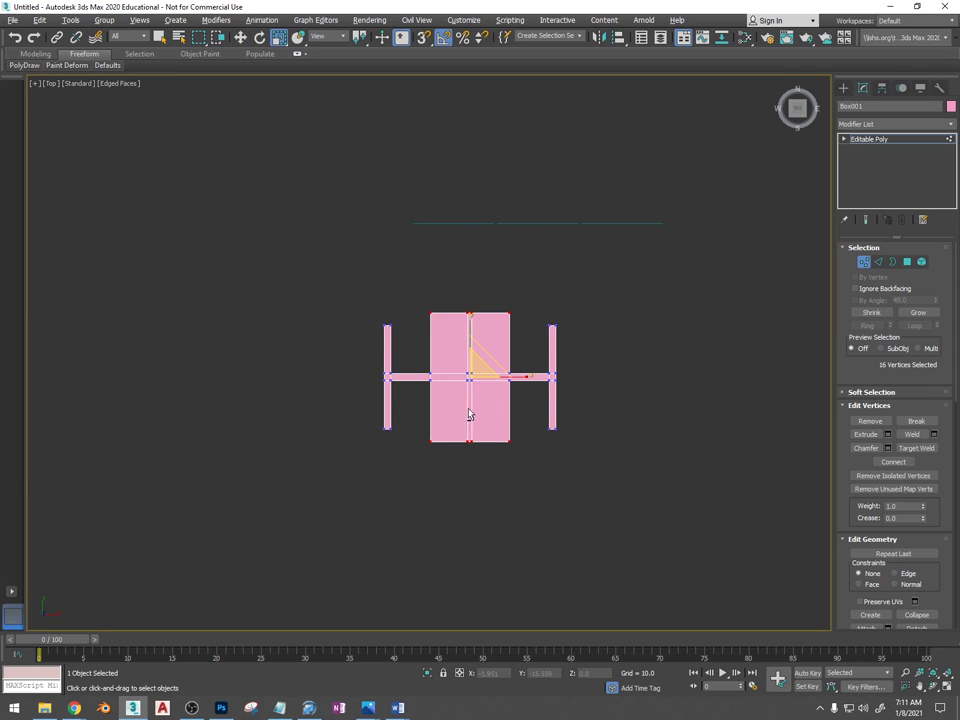
pyautogui.keyDown('alt'); pyautogui.moveTo(471, 416); pyautogui.dragTo(511, 351, button='middle'); pyautogui.keyUp('alt')
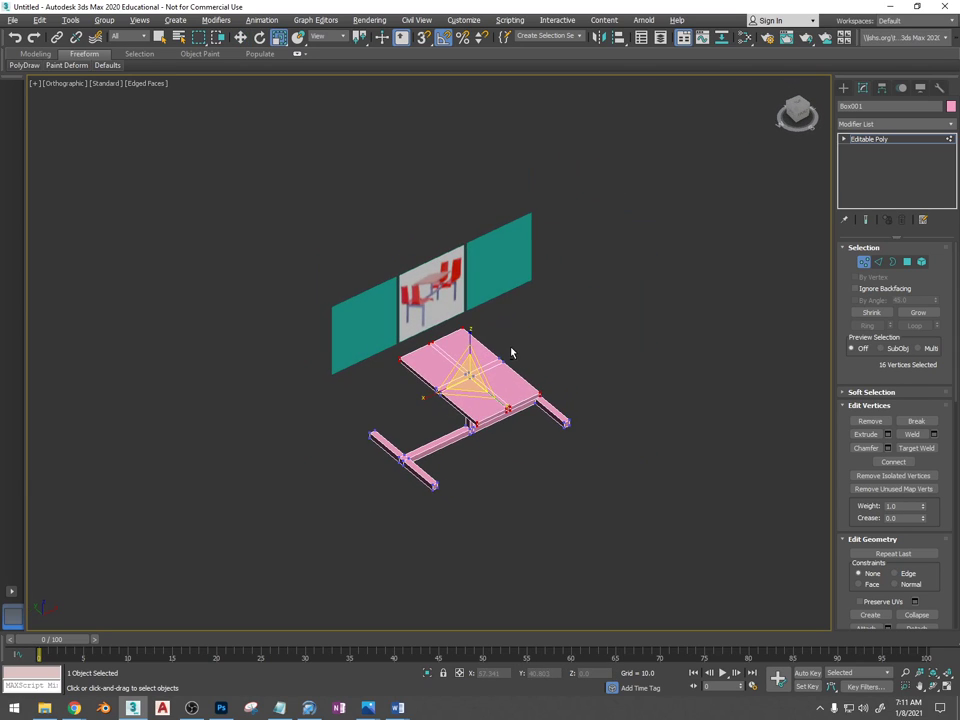
pyautogui.click(865, 263)
# Examine the table's proportions against the reference image and from the Left view with shaded, edged faces
pyautogui.scroll(-2, 357, 349)
pyautogui.keyDown('alt'); pyautogui.moveTo(403, 379); pyautogui.dragTo(419, 315, button='middle'); pyautogui.keyUp('alt')
pyautogui.scroll(4, 419, 315)
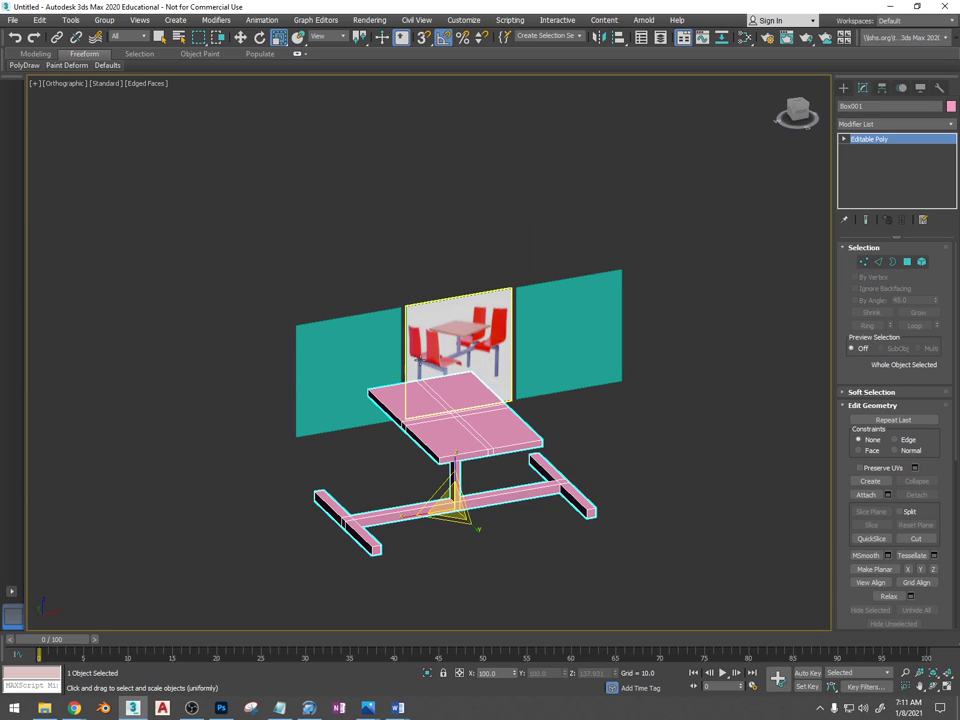
pyautogui.keyDown('alt'); pyautogui.moveTo(420, 360); pyautogui.dragTo(399, 357, button='middle'); pyautogui.keyUp('alt')
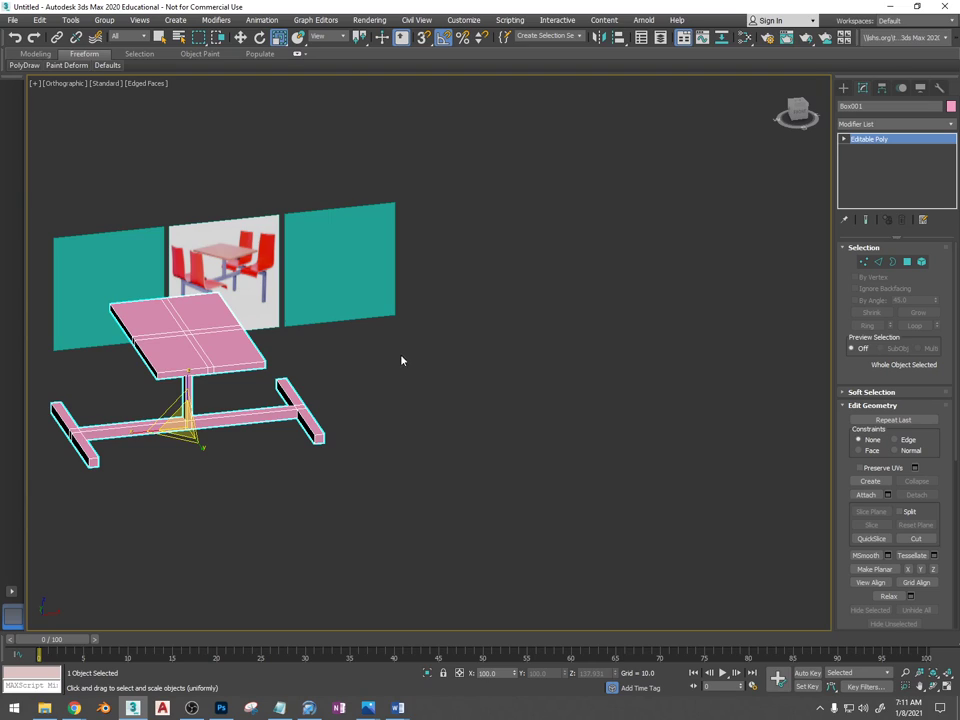
pyautogui.scroll(2, 422, 359)
pyautogui.press('l')
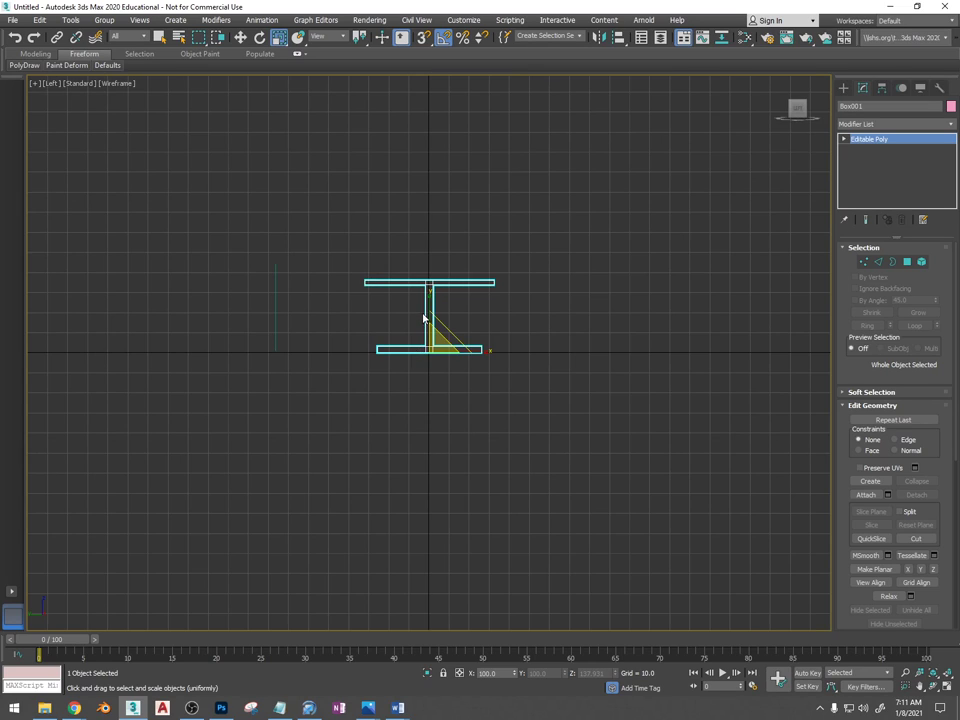
pyautogui.scroll(5, 423, 316)
pyautogui.press('F3')
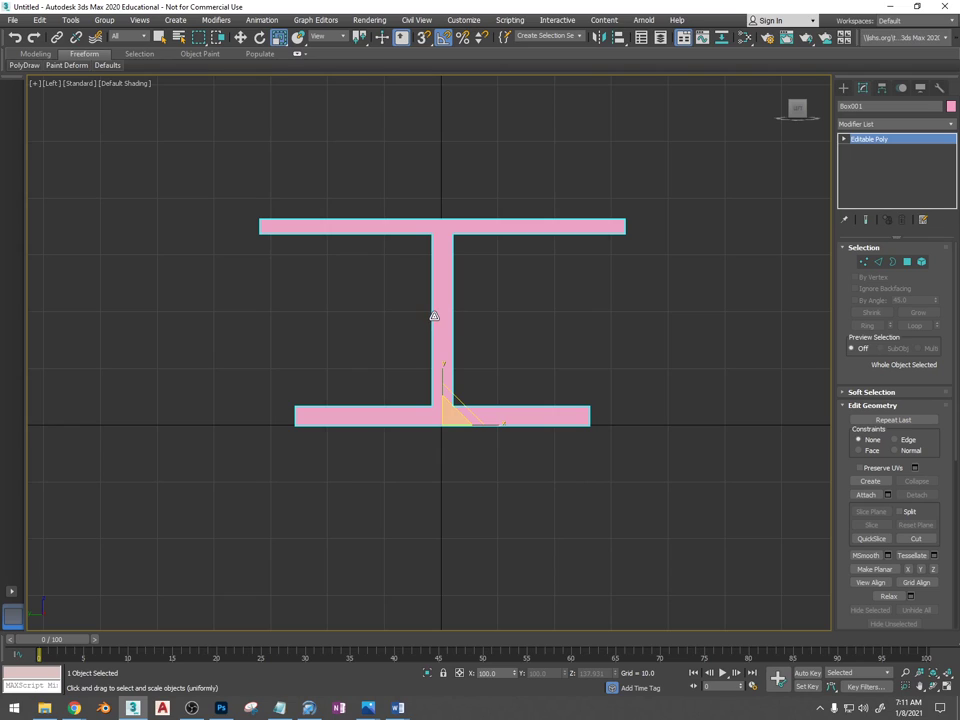
pyautogui.moveTo(434, 316); pyautogui.dragTo(390, 371, button='middle')
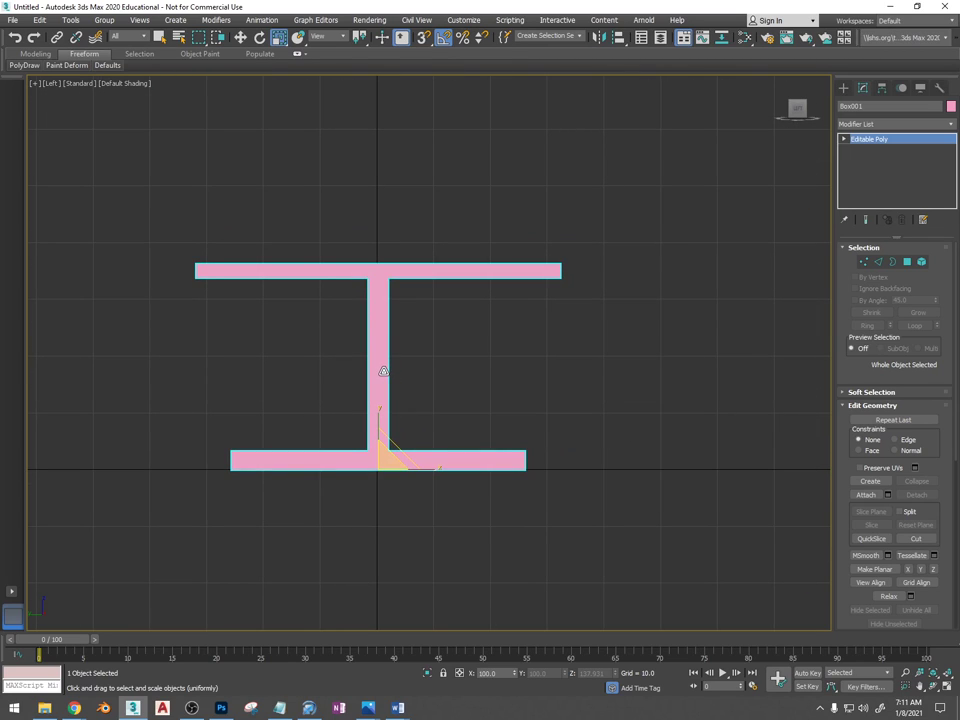
pyautogui.scroll(-4, 413, 388)
pyautogui.press('F4')
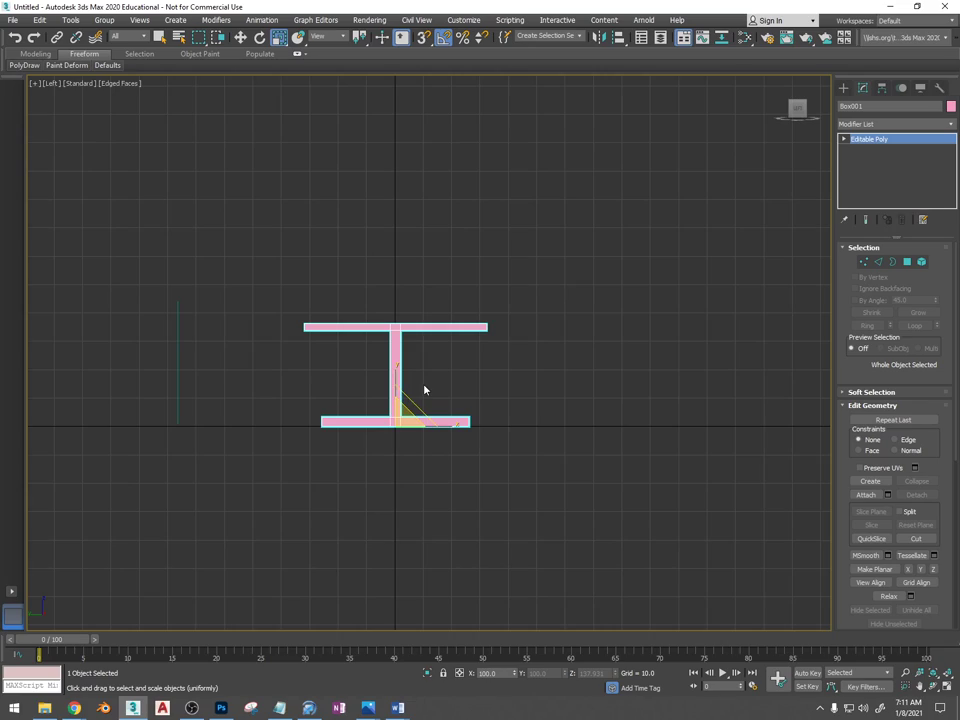
pyautogui.scroll(2, 432, 360)
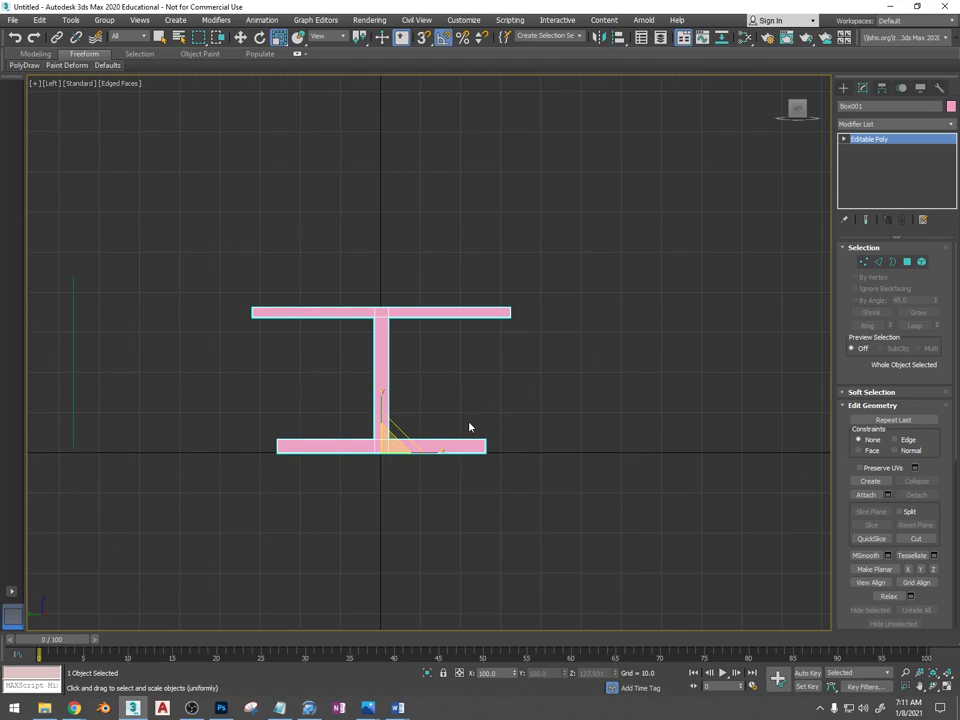
# Draw an open four-point Line spline in the Front view for the chair's side profile, from seat lip to backrest top
pyautogui.keyDown('alt'); pyautogui.moveTo(469, 427); pyautogui.dragTo(381, 443, button='middle'); pyautogui.keyUp('alt')
pyautogui.click(797, 111)
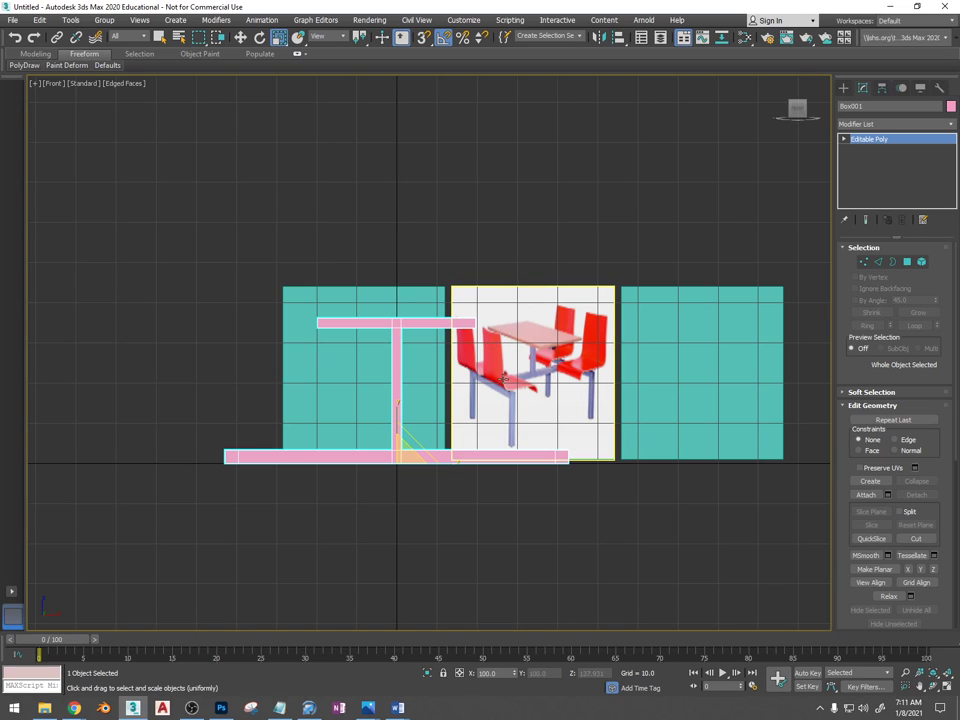
pyautogui.click(843, 88)
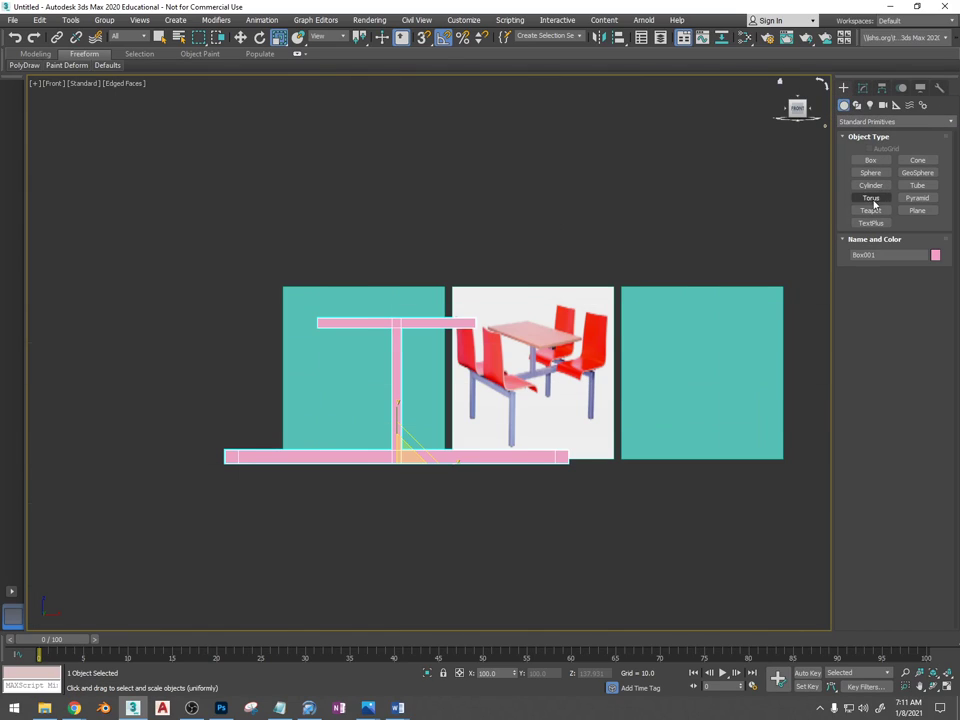
pyautogui.click(856, 104)
pyautogui.click(870, 171)
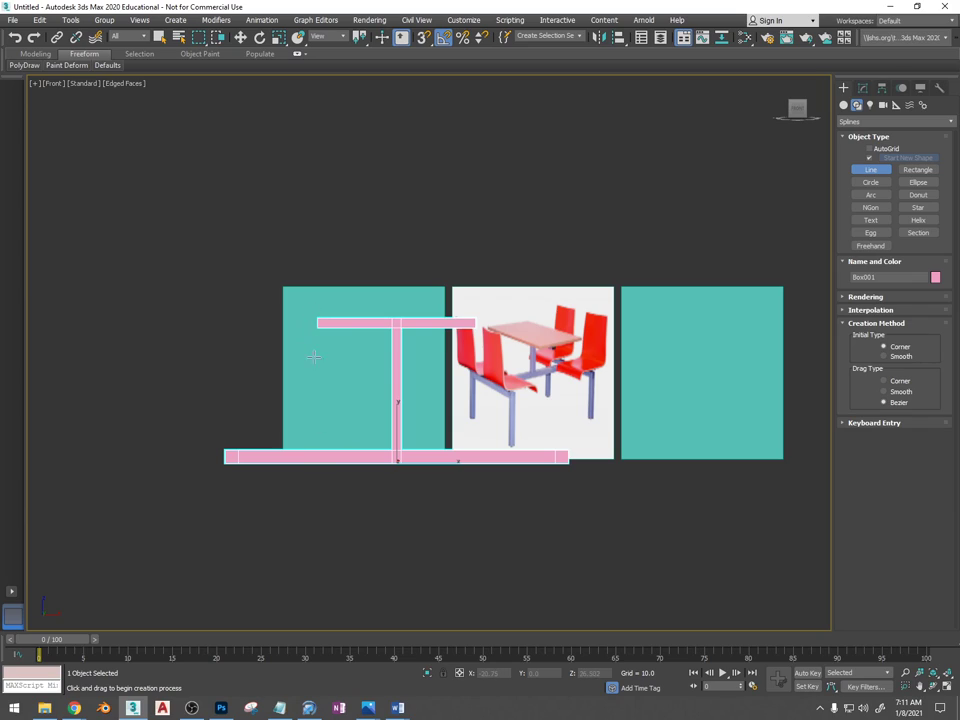
pyautogui.moveTo(309, 476); pyautogui.dragTo(312, 467)
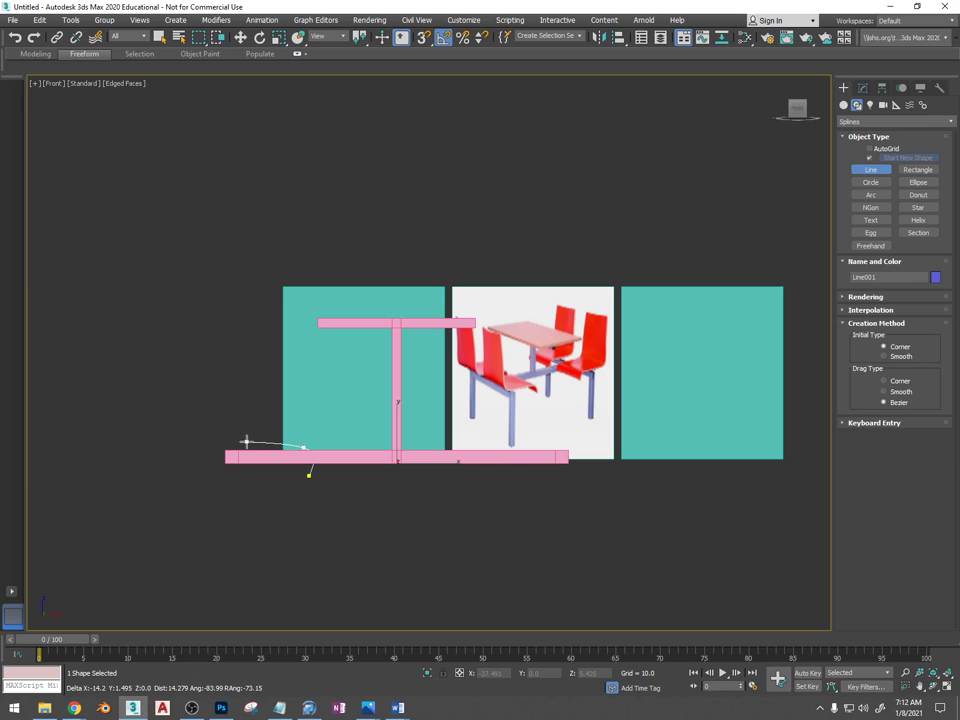
pyautogui.click(241, 441)
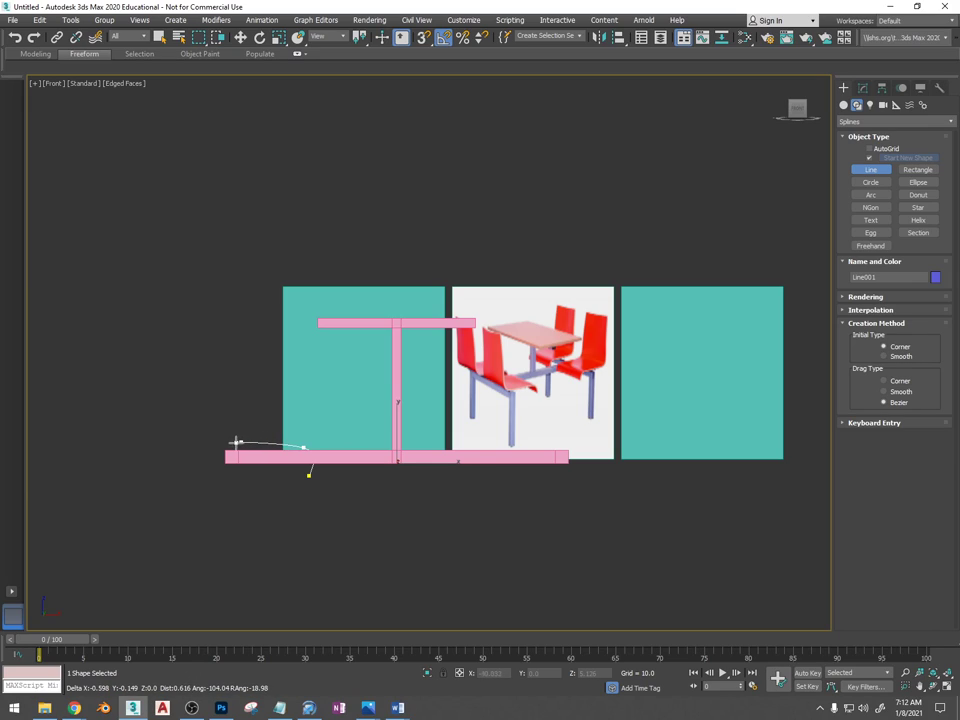
pyautogui.click(229, 276)
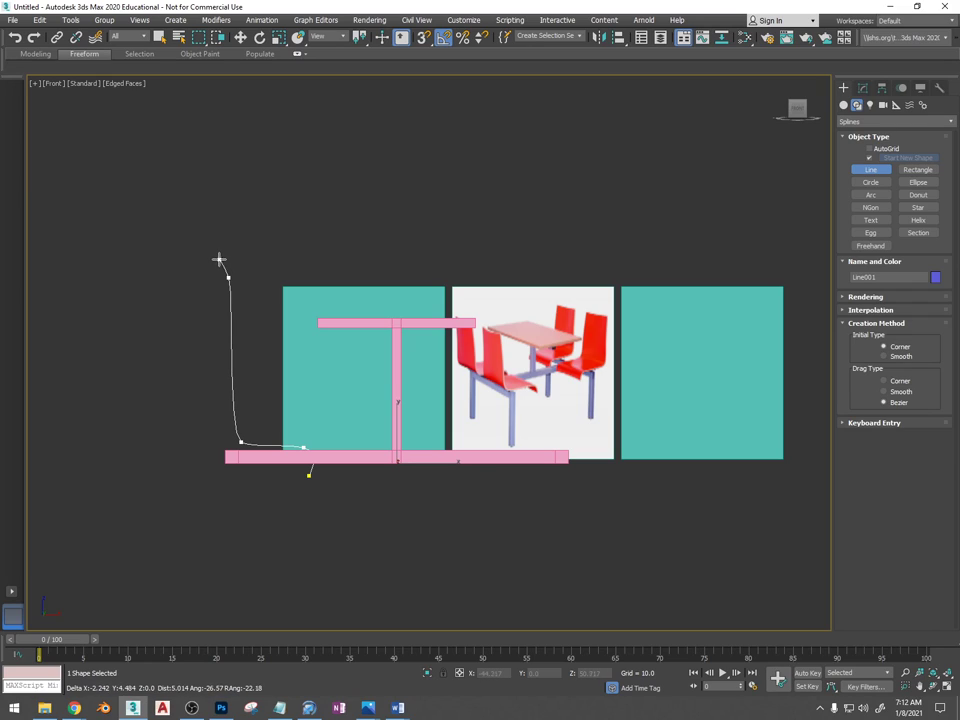
pyautogui.rightClick(218, 258)
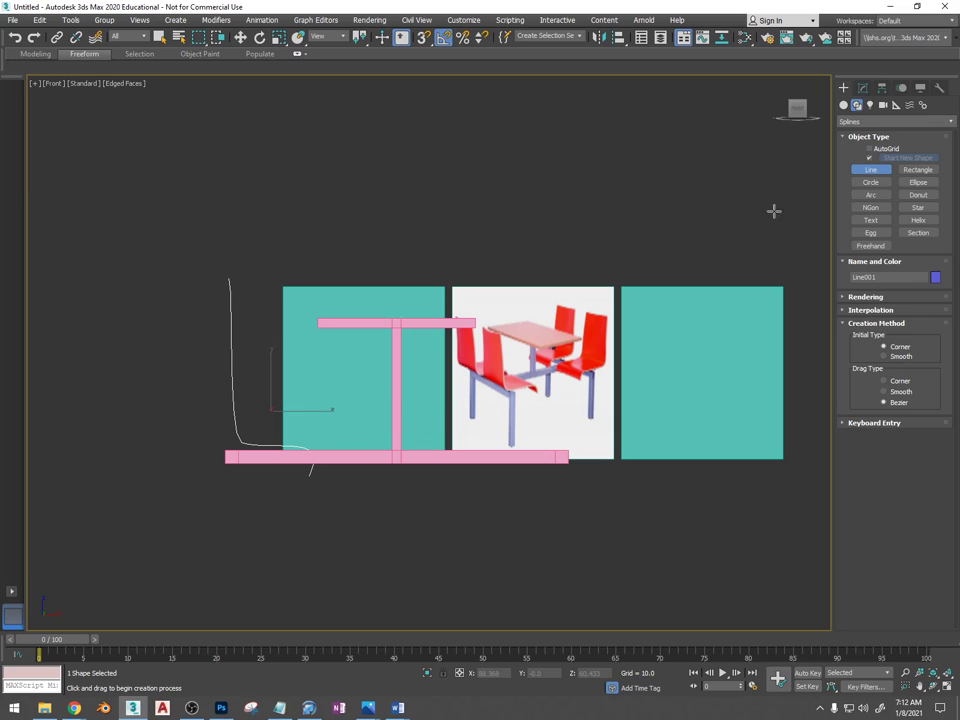
# Move the two vertices at the front lip of the chair profile toward the table along X to lengthen the seat
pyautogui.click(864, 89)
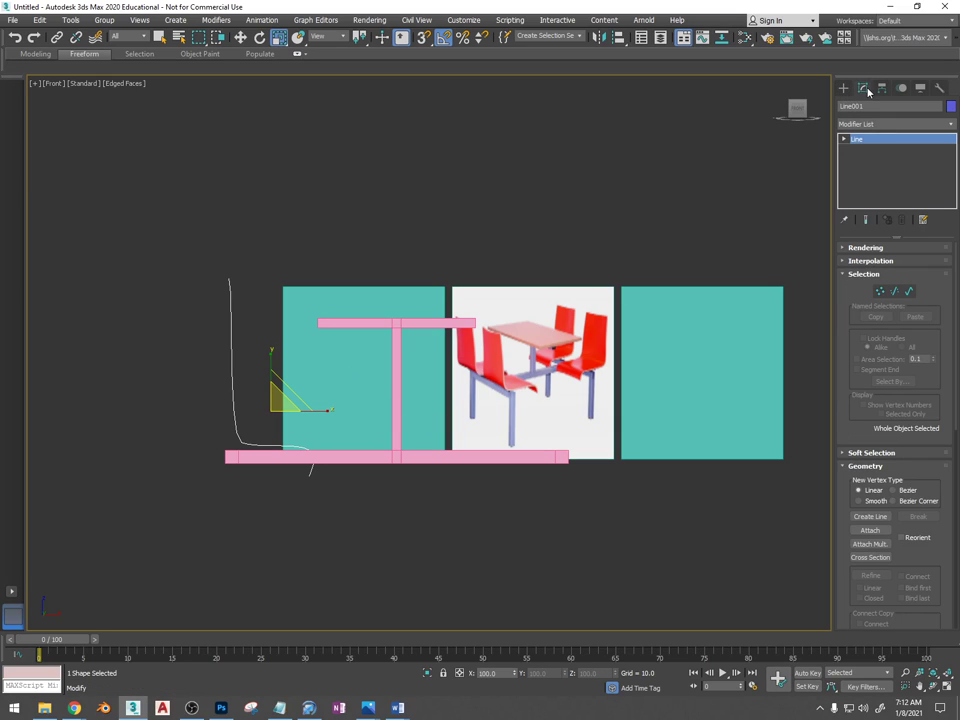
pyautogui.click(844, 139)
pyautogui.click(865, 150)
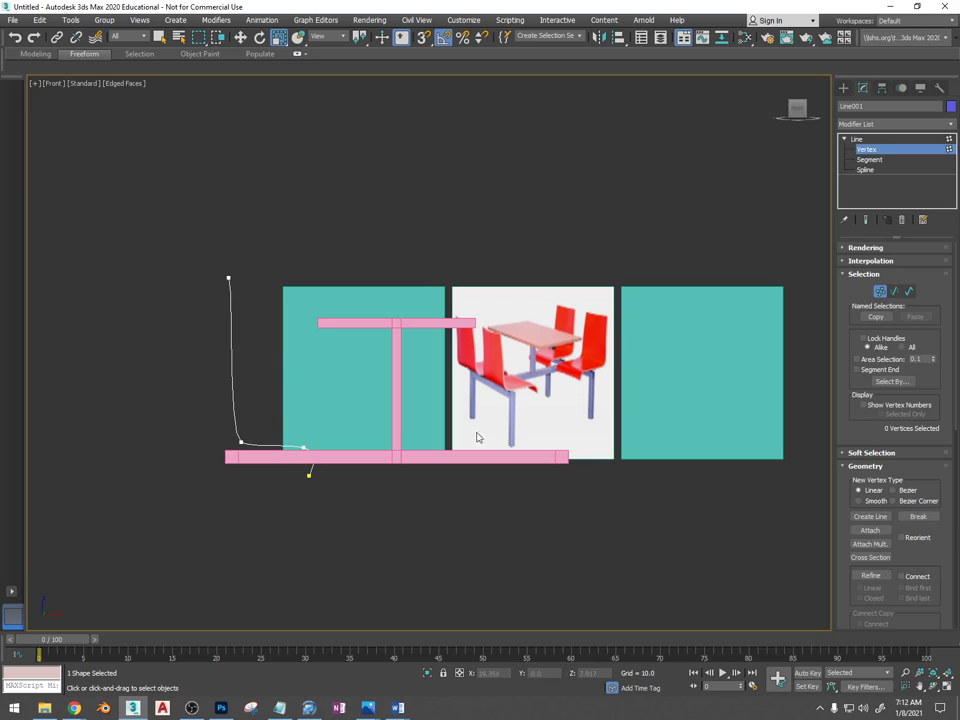
pyautogui.moveTo(266, 496); pyautogui.dragTo(279, 497)
pyautogui.press('w')
pyautogui.click(363, 471)
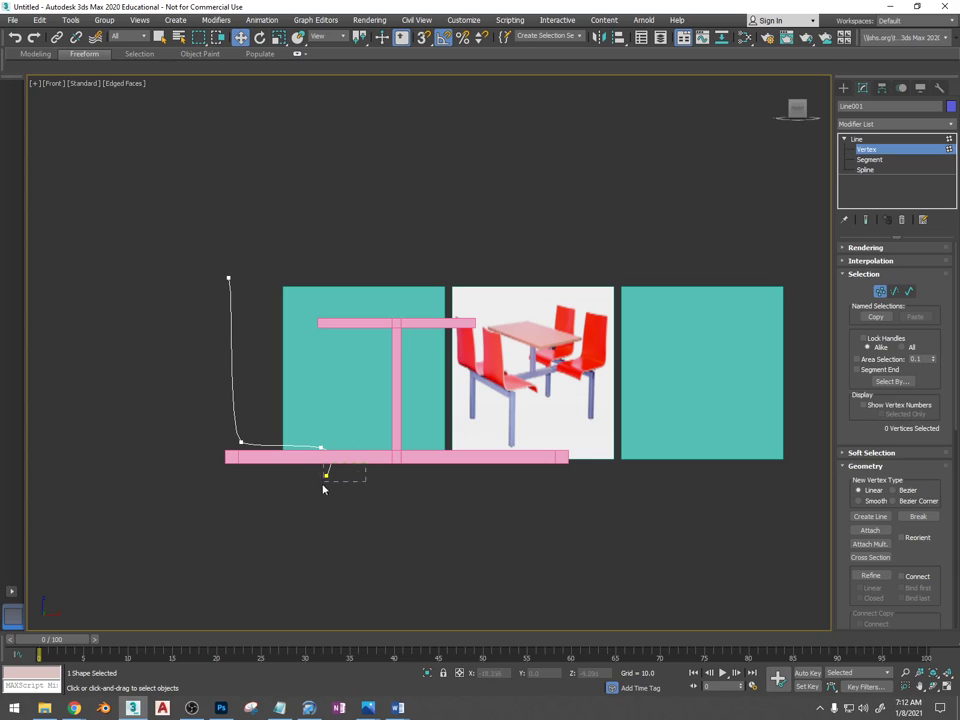
pyautogui.moveTo(323, 486); pyautogui.dragTo(330, 484)
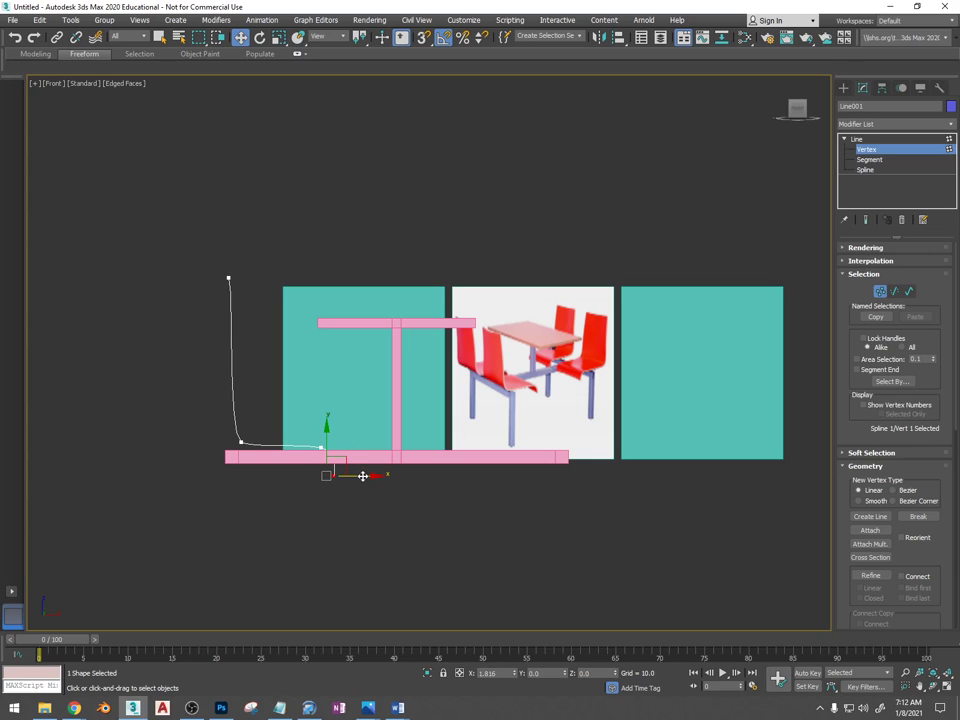
# Move the backrest's top vertex to about X -45.405, Z 47.935 and the seat-back corner vertex to about X -40.965, Z 4.482
pyautogui.moveTo(170, 207); pyautogui.dragTo(259, 276)
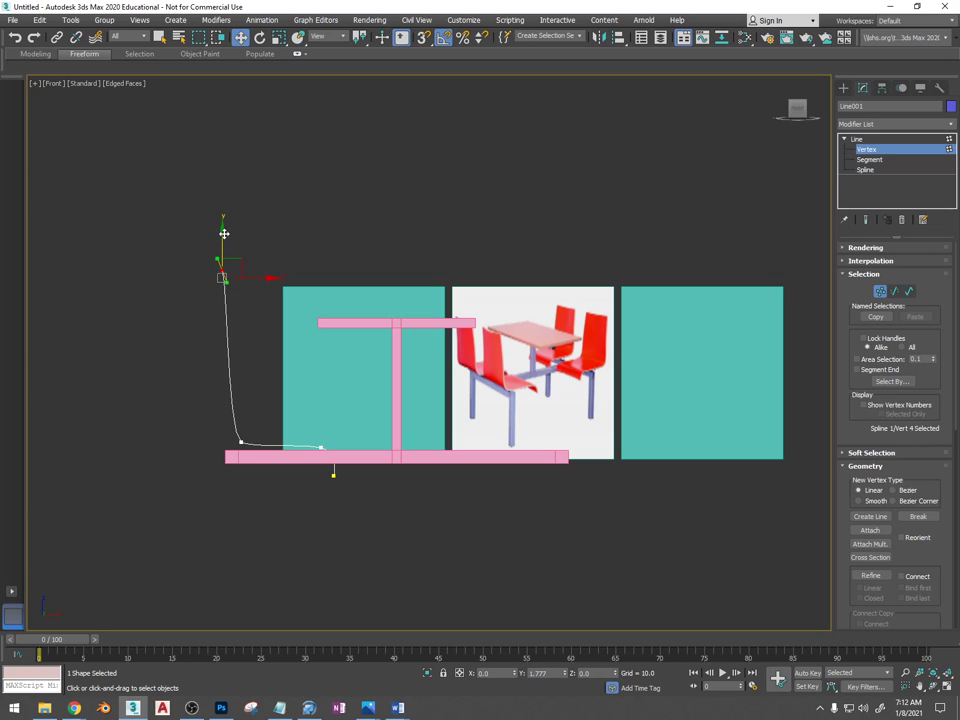
pyautogui.click(240, 441)
pyautogui.moveTo(261, 427); pyautogui.dragTo(243, 431)
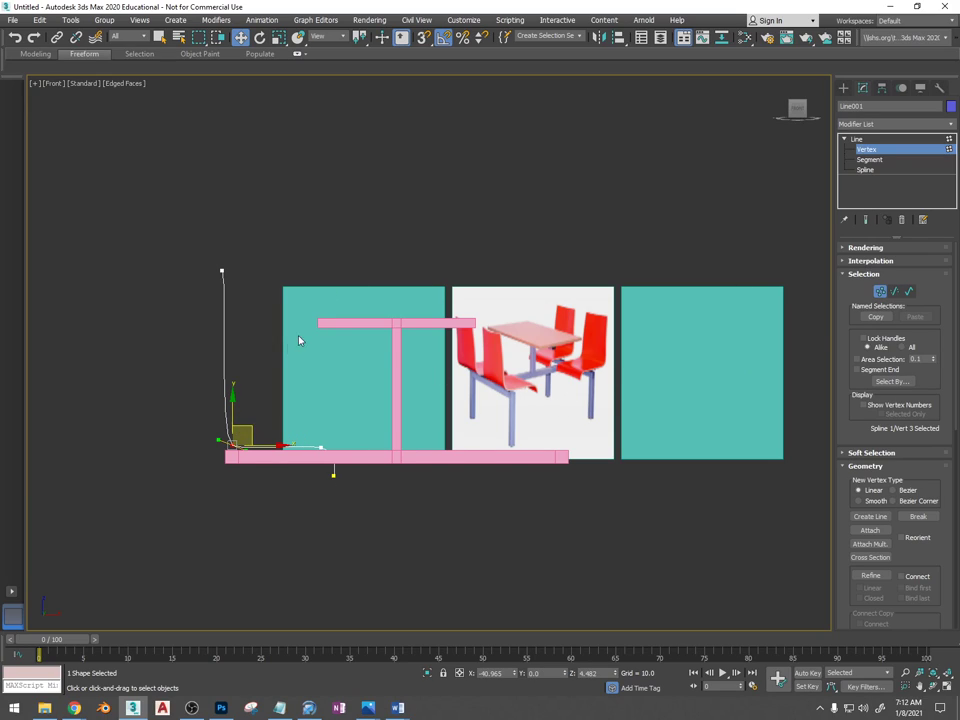
pyautogui.moveTo(207, 228); pyautogui.dragTo(201, 258)
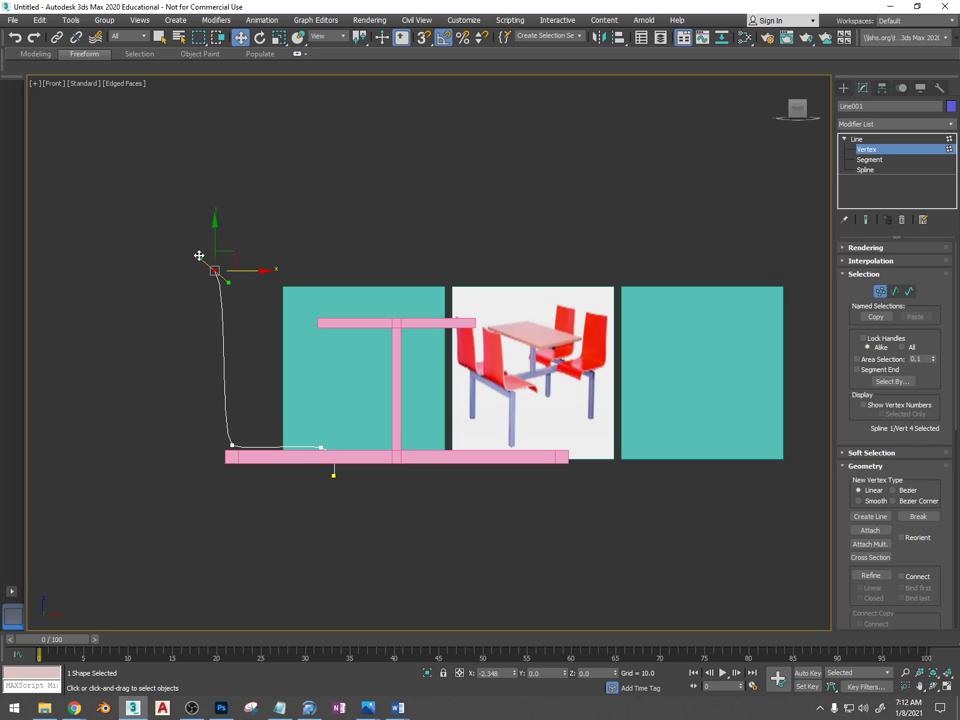
# Make the chair line visible in renderer and viewport with a Rectangular cross-section
pyautogui.click(865, 248)
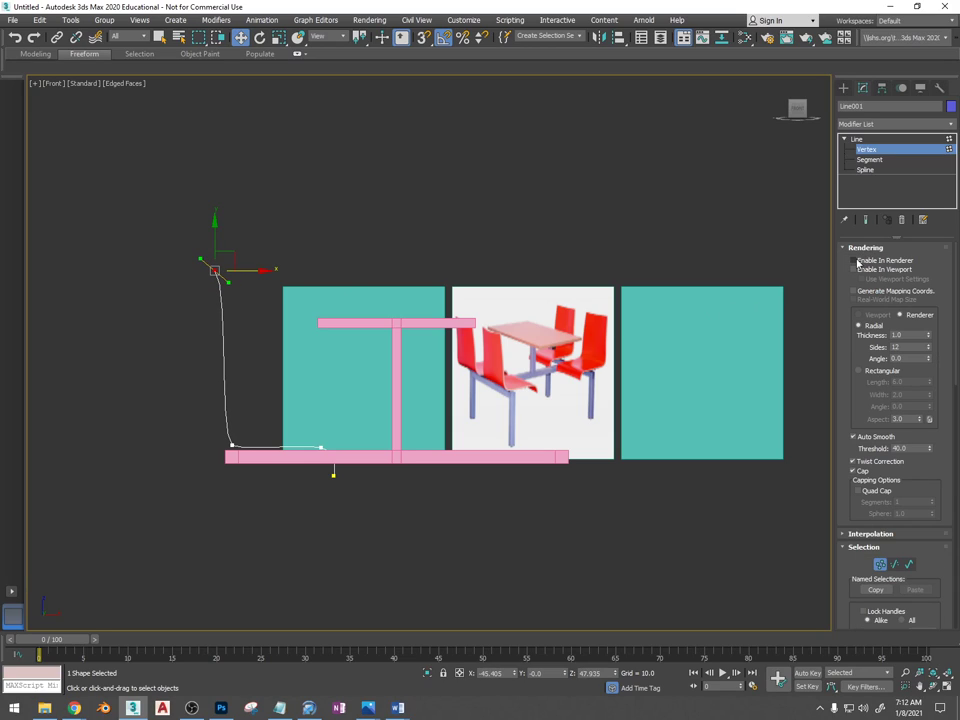
pyautogui.click(854, 270)
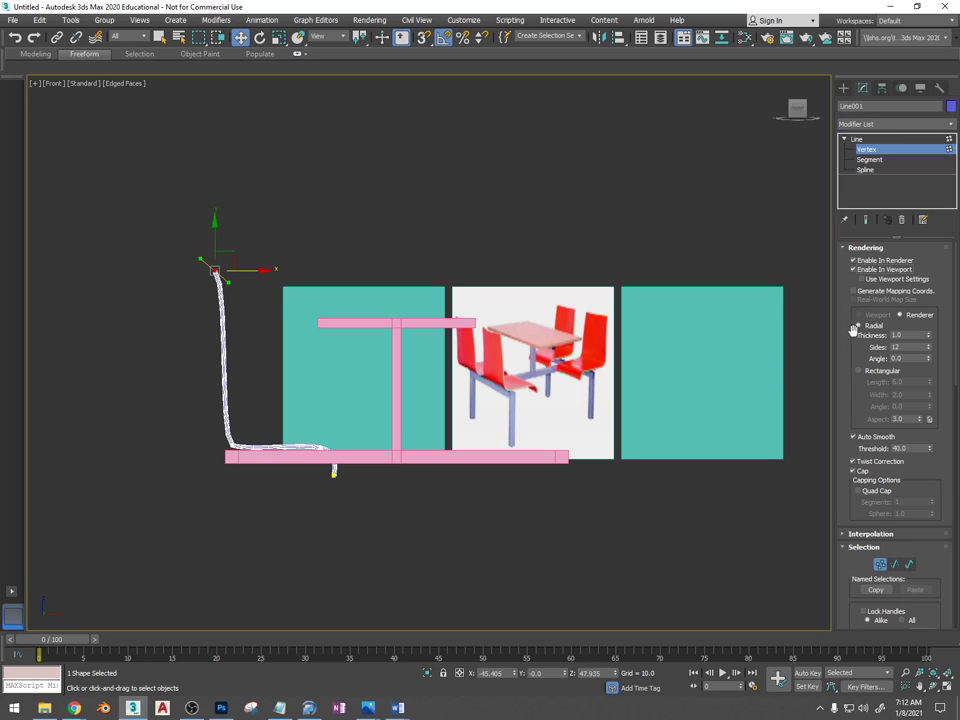
pyautogui.click(858, 371)
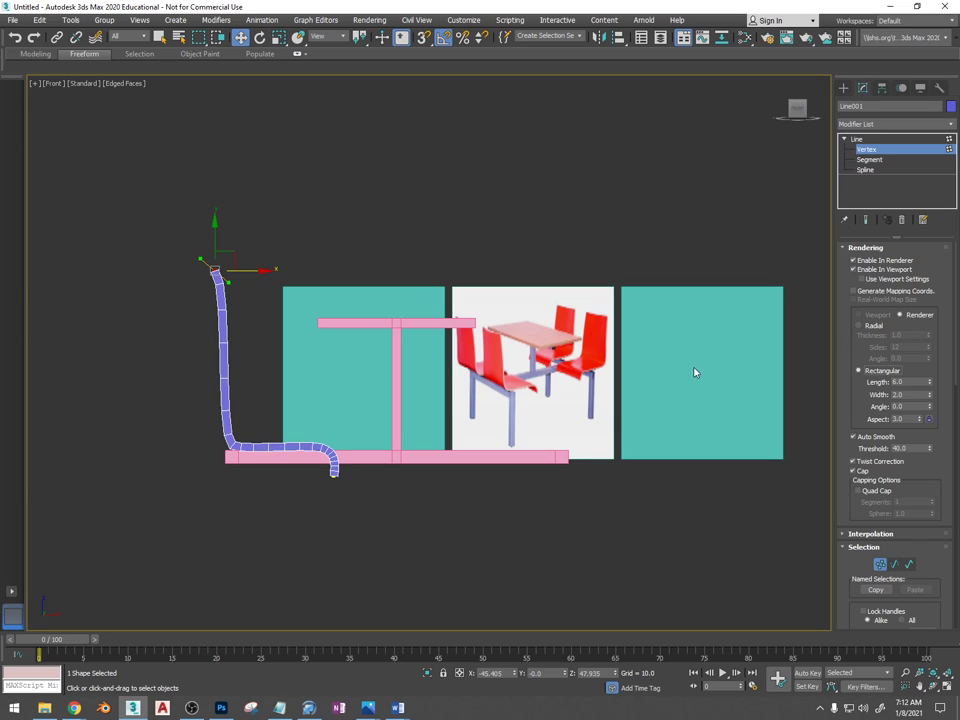
# Widen the chair by setting its rectangular cross-section length to about 20.04, keeping the width at 2.0
pyautogui.keyDown('alt'); pyautogui.moveTo(694, 371); pyautogui.dragTo(610, 396, button='middle'); pyautogui.keyUp('alt')
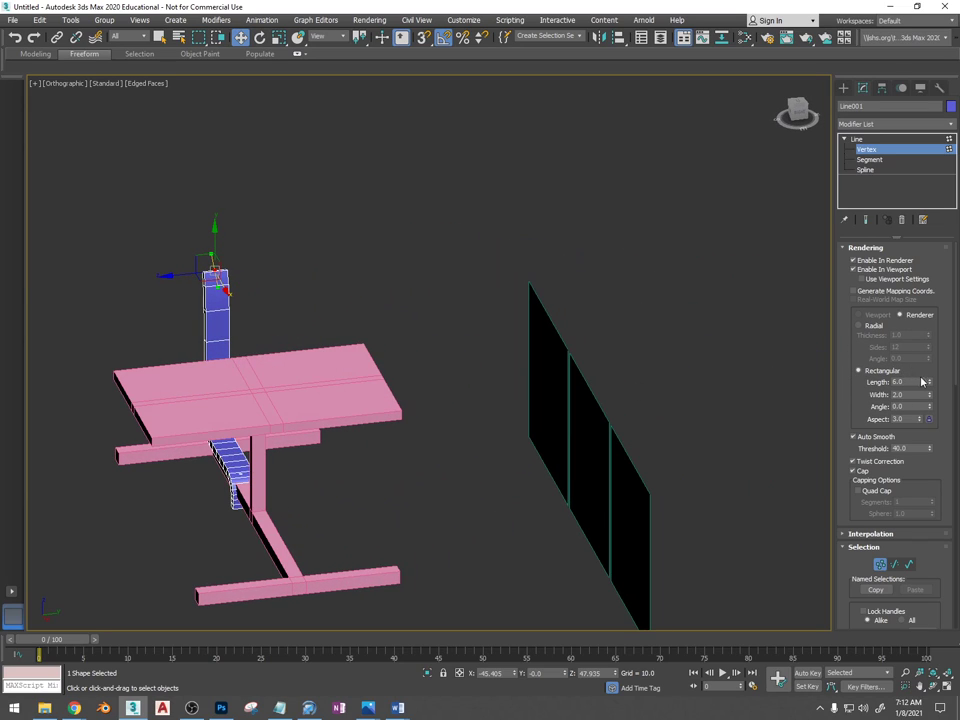
pyautogui.hotkey('ctrl', 'a')
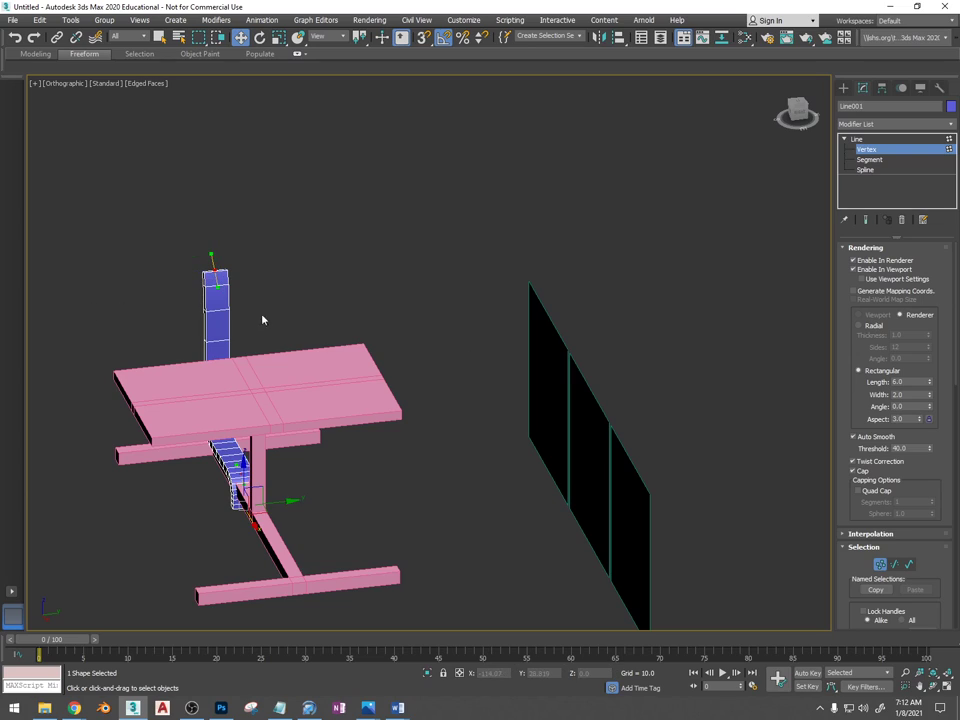
pyautogui.keyDown('alt'); pyautogui.moveTo(280, 367); pyautogui.dragTo(292, 366, button='middle'); pyautogui.keyUp('alt')
pyautogui.moveTo(291, 500); pyautogui.dragTo(240, 506)
pyautogui.keyDown('alt'); pyautogui.moveTo(236, 506); pyautogui.dragTo(269, 498, button='middle'); pyautogui.keyUp('alt')
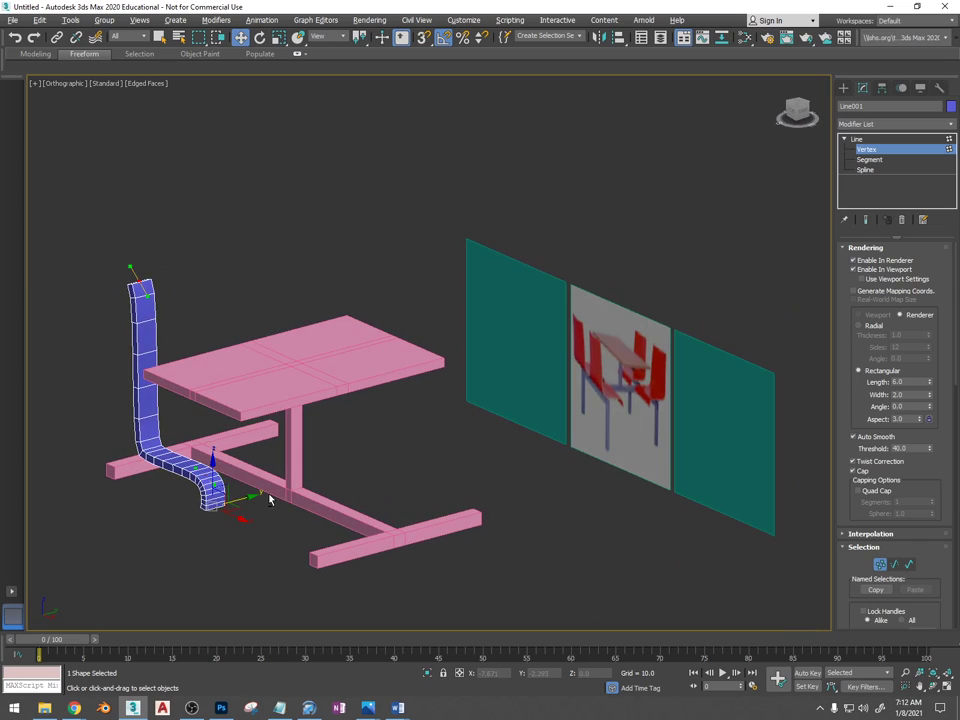
pyautogui.moveTo(931, 396); pyautogui.dragTo(939, 240)
pyautogui.hotkey('ctrl', 'z')
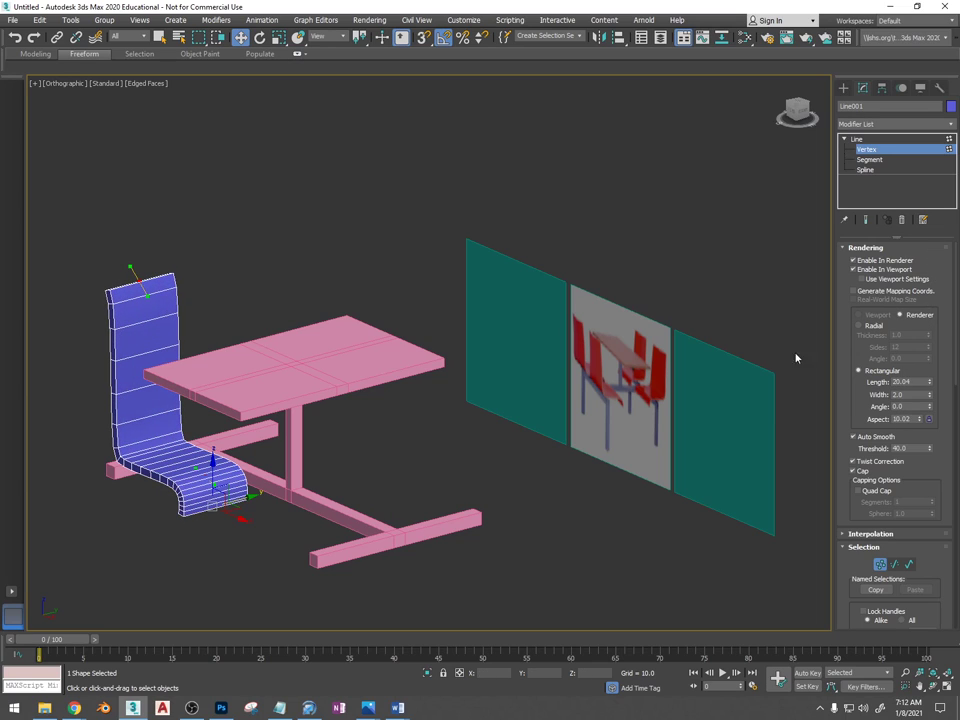
# Compare the chair's width with the table base from behind and increase its cross-section length to about 27.054
pyautogui.keyDown('alt'); pyautogui.moveTo(494, 410); pyautogui.dragTo(655, 389, button='middle'); pyautogui.keyUp('alt')
pyautogui.keyDown('alt'); pyautogui.moveTo(230, 439); pyautogui.dragTo(714, 364, button='middle'); pyautogui.keyUp('alt')
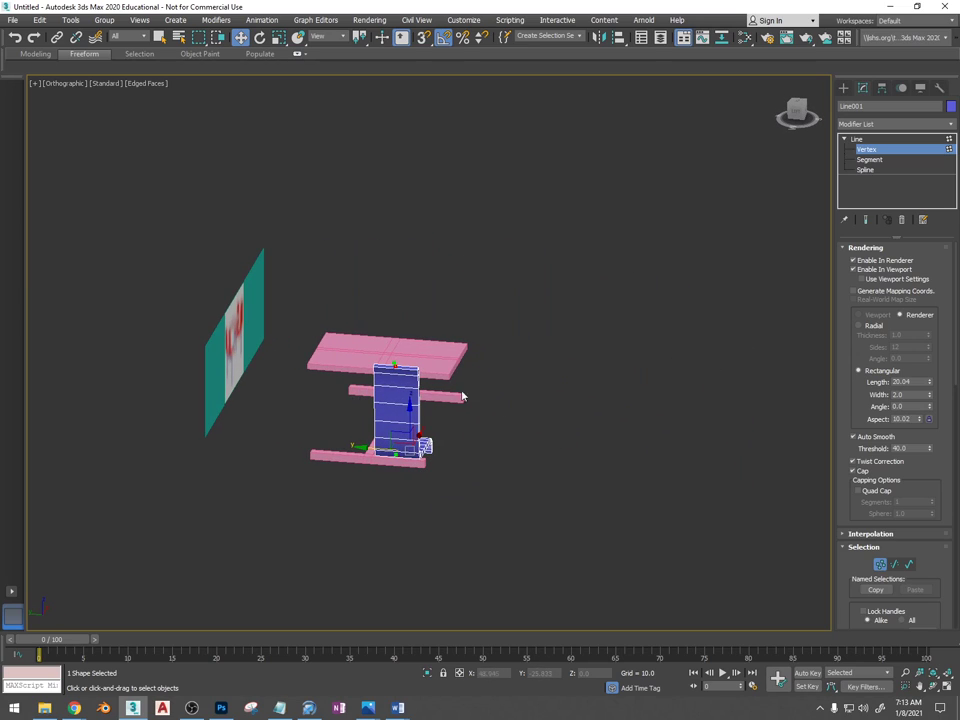
pyautogui.moveTo(462, 396)
pyautogui.keyDown('alt'); pyautogui.mouseDown(button='middle')
pyautogui.moveTo(452, 388)
pyautogui.moveTo(467, 387)
pyautogui.mouseUp(button='middle'); pyautogui.keyUp('alt')
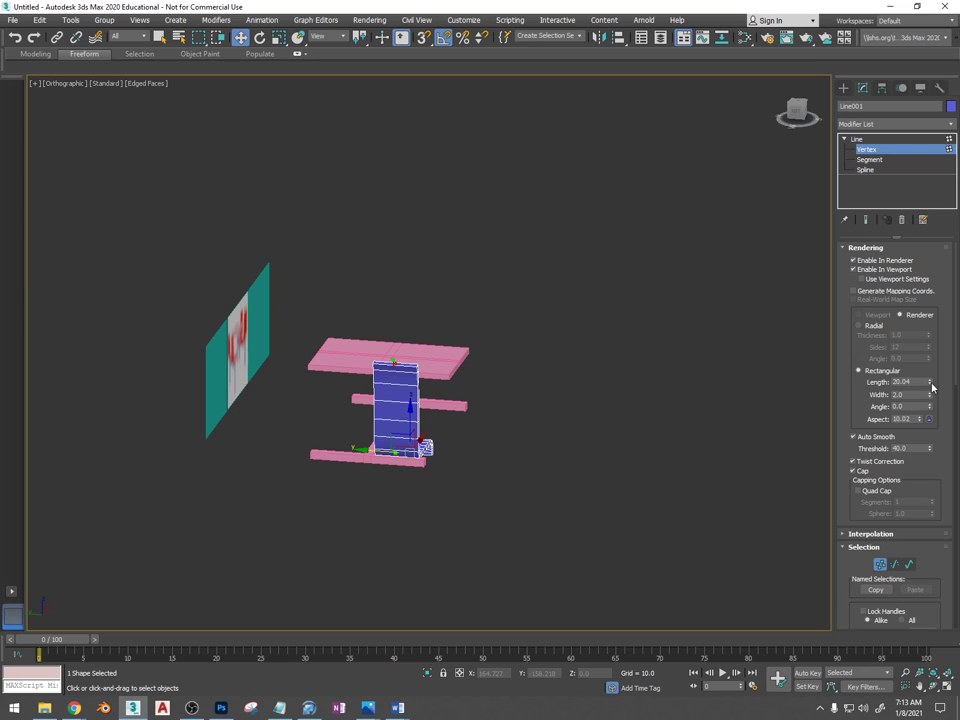
pyautogui.moveTo(931, 382); pyautogui.dragTo(928, 357)
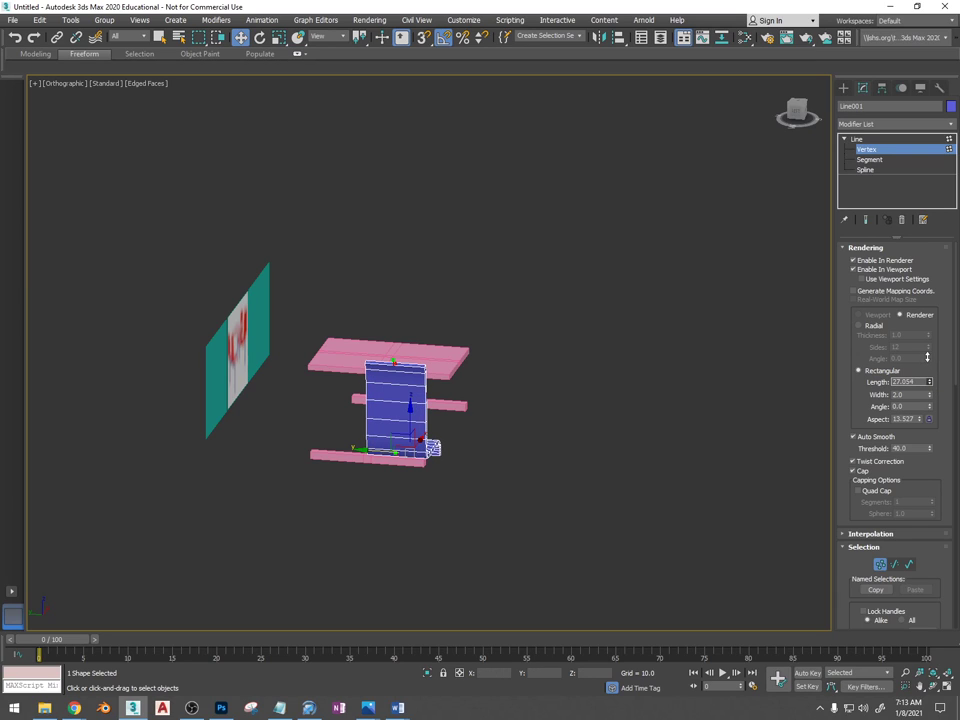
# Convert the chair line to an Editable Poly
pyautogui.keyDown('alt'); pyautogui.moveTo(600, 352); pyautogui.dragTo(422, 375, button='middle'); pyautogui.keyUp('alt')
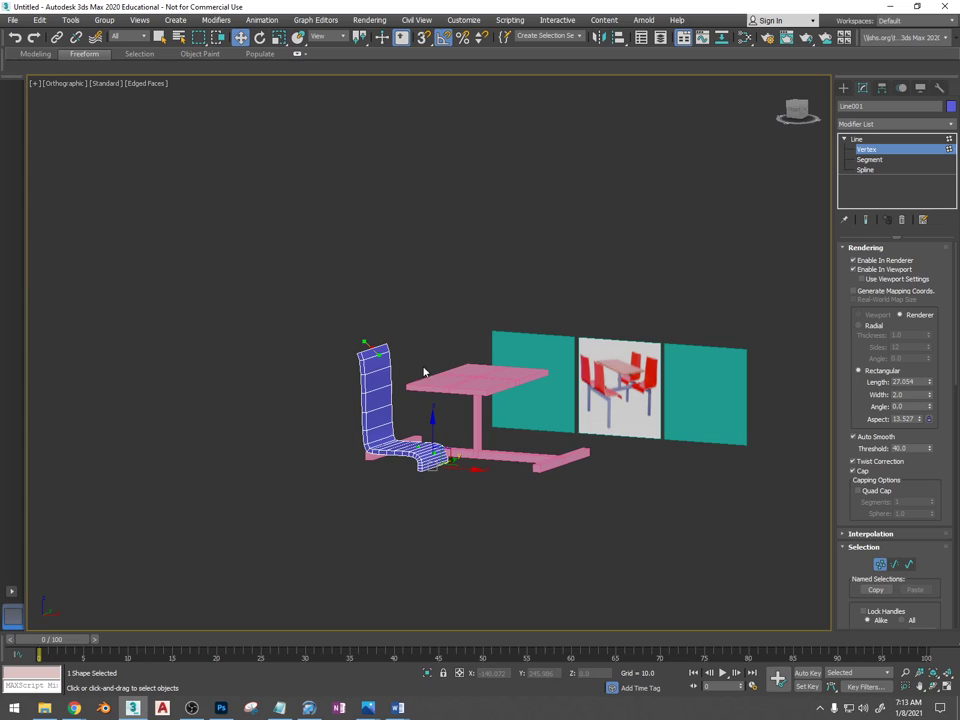
pyautogui.rightClick(391, 422)
pyautogui.moveTo(455, 547)
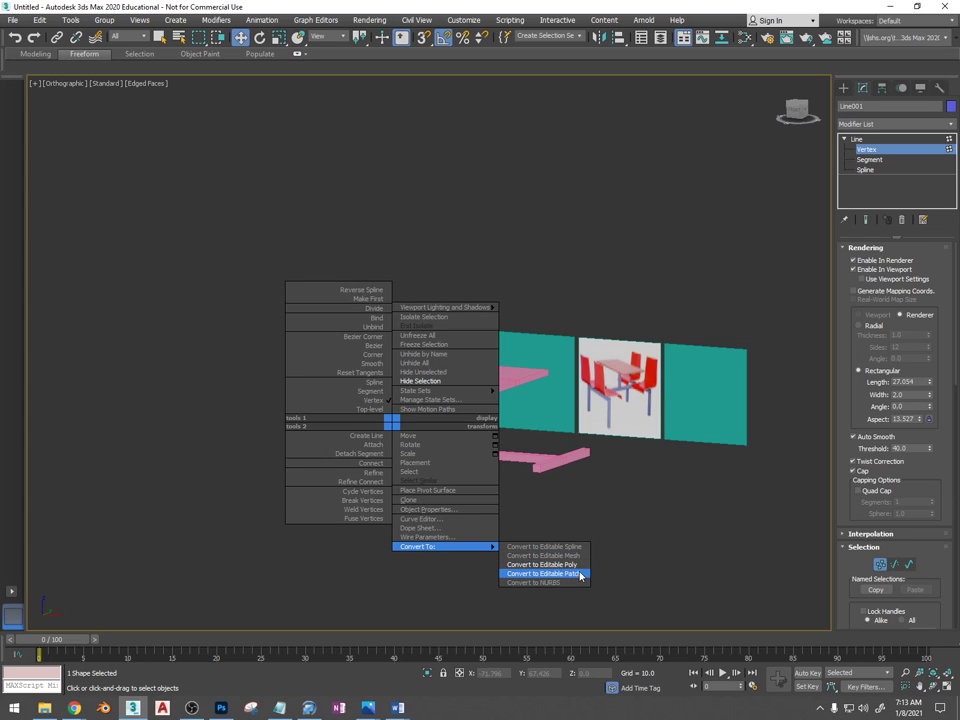
pyautogui.click(578, 574)
pyautogui.keyDown('alt'); pyautogui.moveTo(478, 579); pyautogui.dragTo(540, 586, button='middle'); pyautogui.keyUp('alt')
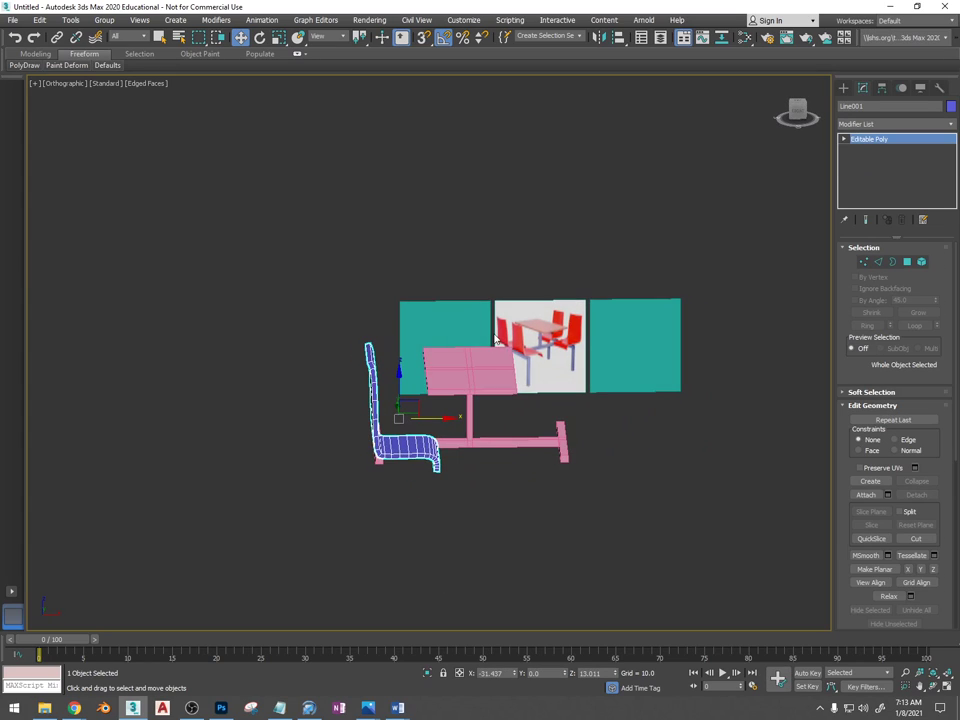
# From the top view, move the chair sideways along Y to about -4.529, clear of the table's centre beam
pyautogui.click(495, 336)
pyautogui.click(474, 378)
pyautogui.keyDown('alt'); pyautogui.moveTo(466, 431); pyautogui.dragTo(532, 504, button='middle'); pyautogui.keyUp('alt')
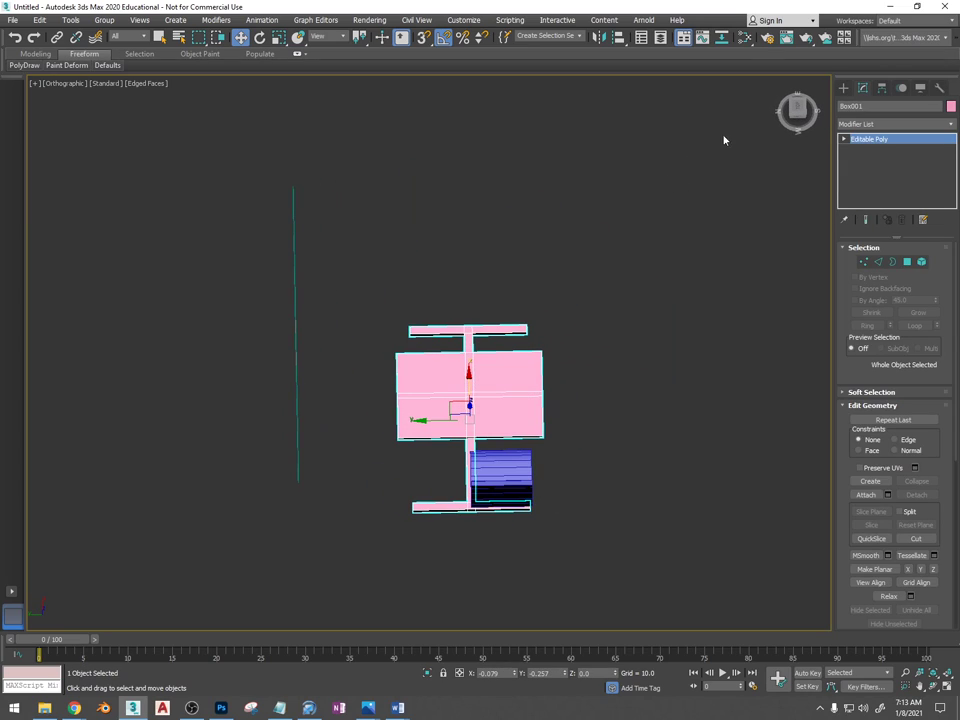
pyautogui.click(796, 107)
pyautogui.moveTo(516, 449); pyautogui.dragTo(491, 348, button='middle')
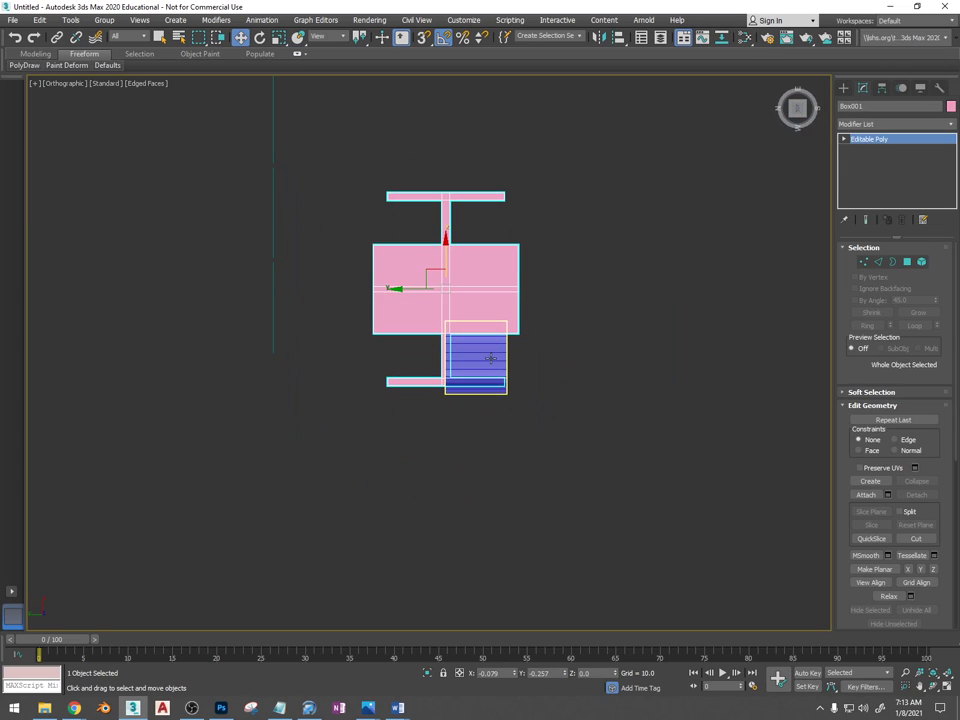
pyautogui.click(491, 358)
pyautogui.moveTo(411, 358); pyautogui.dragTo(422, 358)
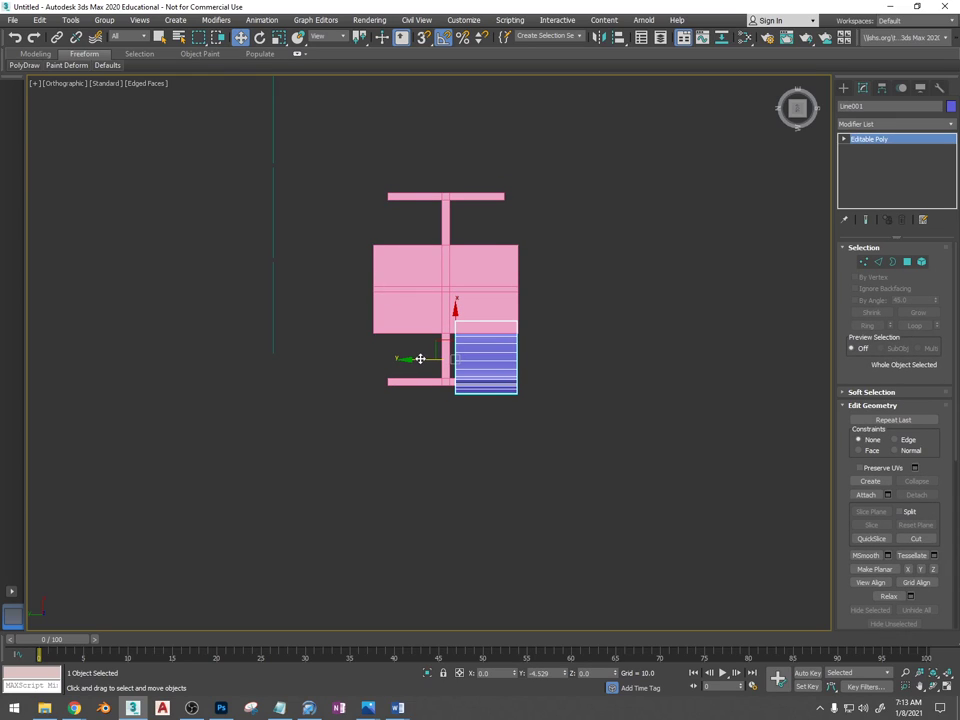
# Scale the table to about 133% along Y and shift the chair to about Y -5.859
pyautogui.click(450, 329)
pyautogui.press('r')
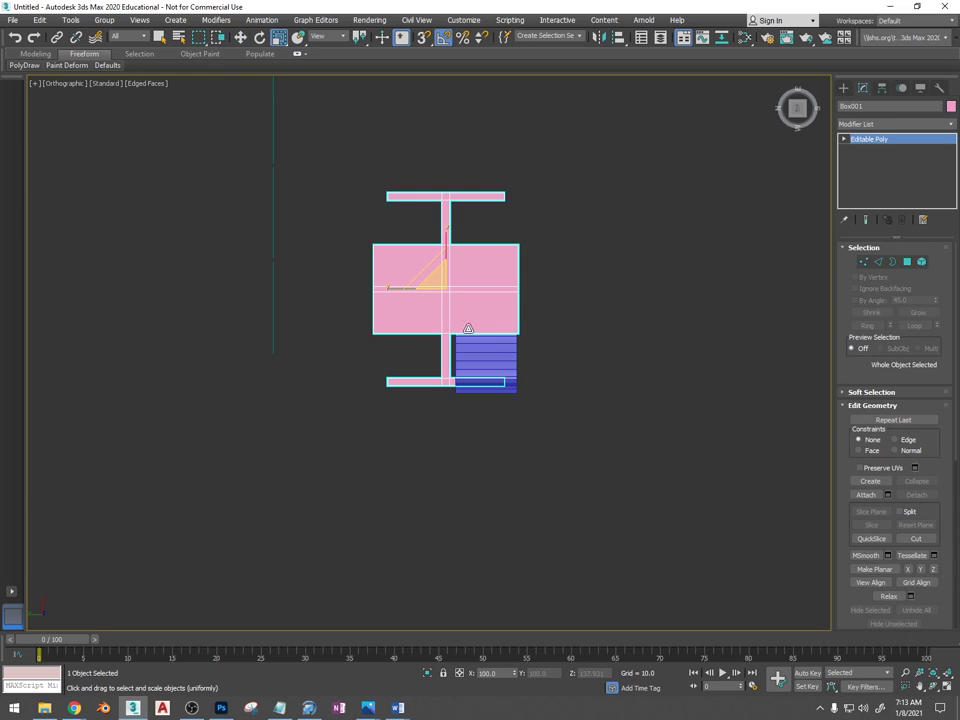
pyautogui.moveTo(397, 287); pyautogui.dragTo(382, 287)
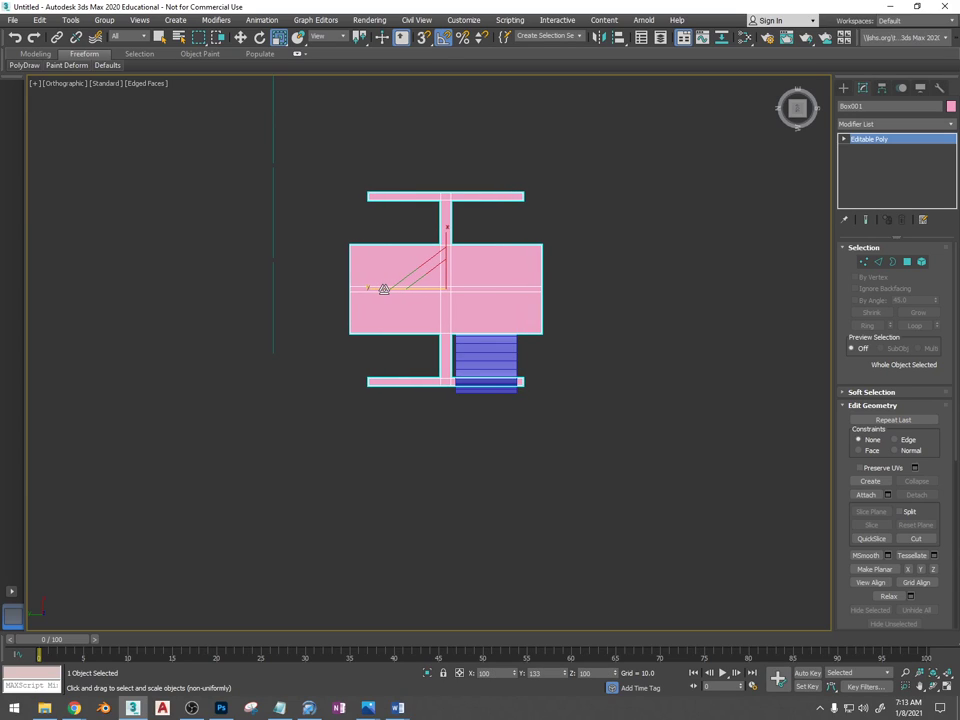
pyautogui.click(489, 362)
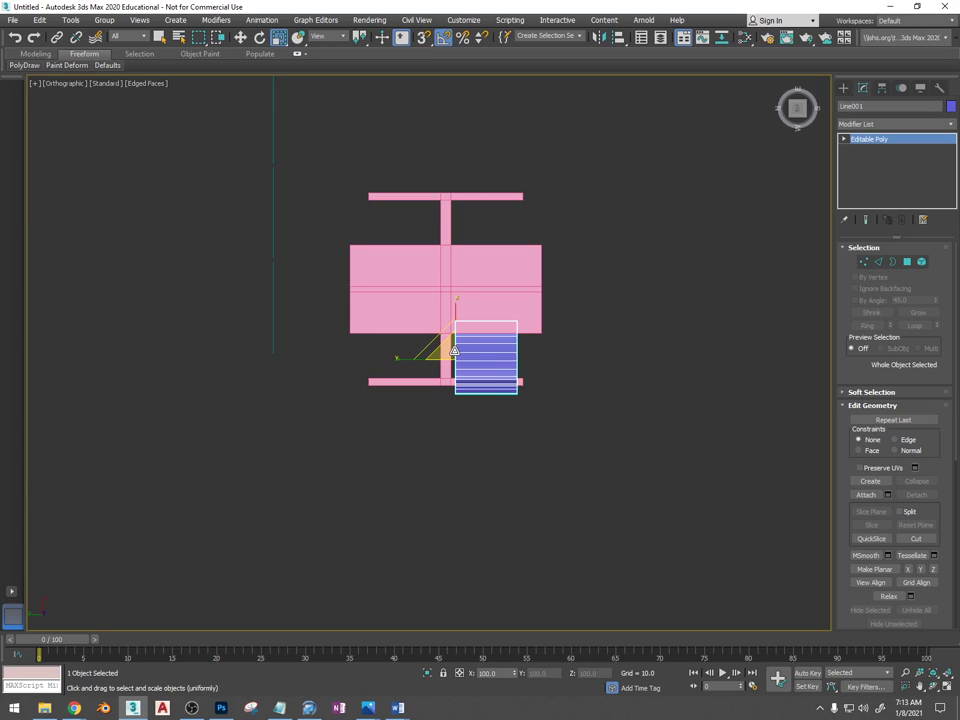
pyautogui.press('w')
pyautogui.moveTo(421, 357); pyautogui.dragTo(423, 357)
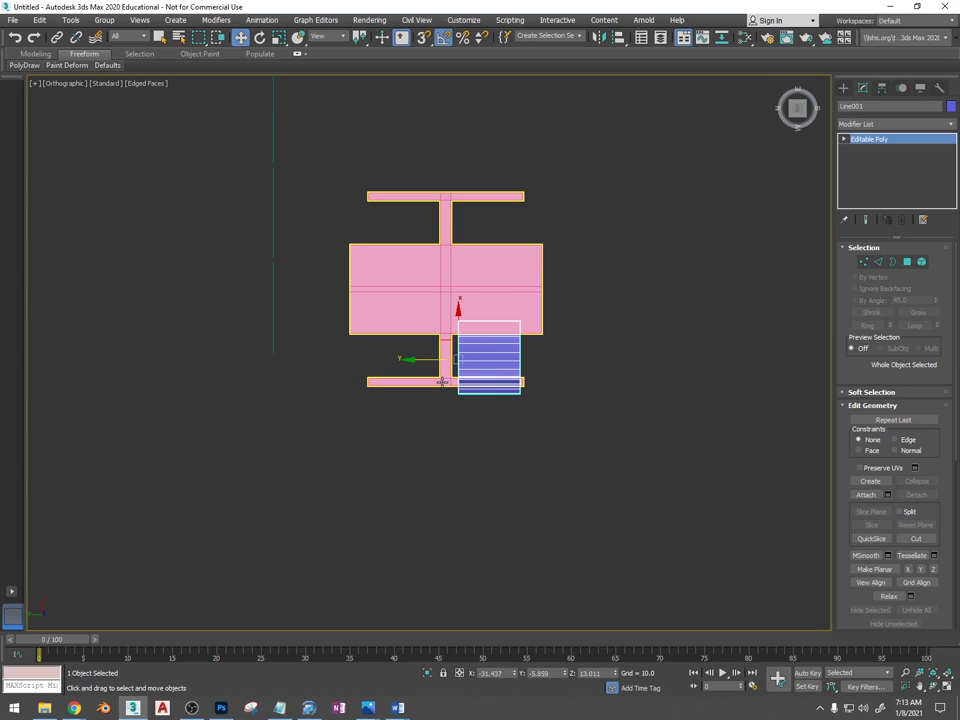
# Clone the chair along Y to about 31.698, on the other side of the table's centre beam
pyautogui.click(443, 381)
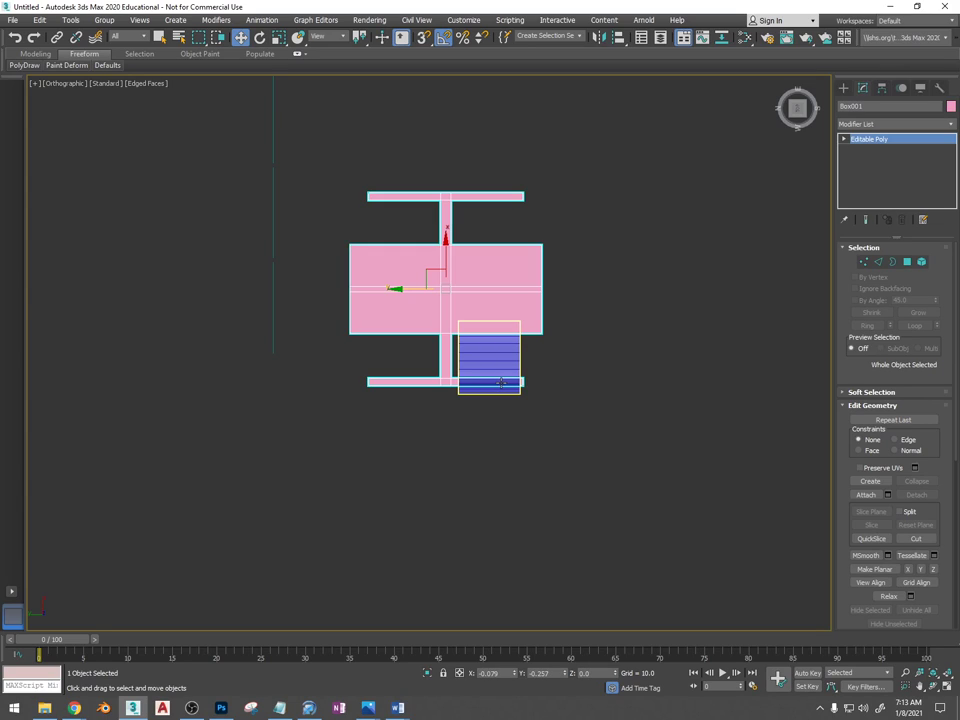
pyautogui.click(499, 368)
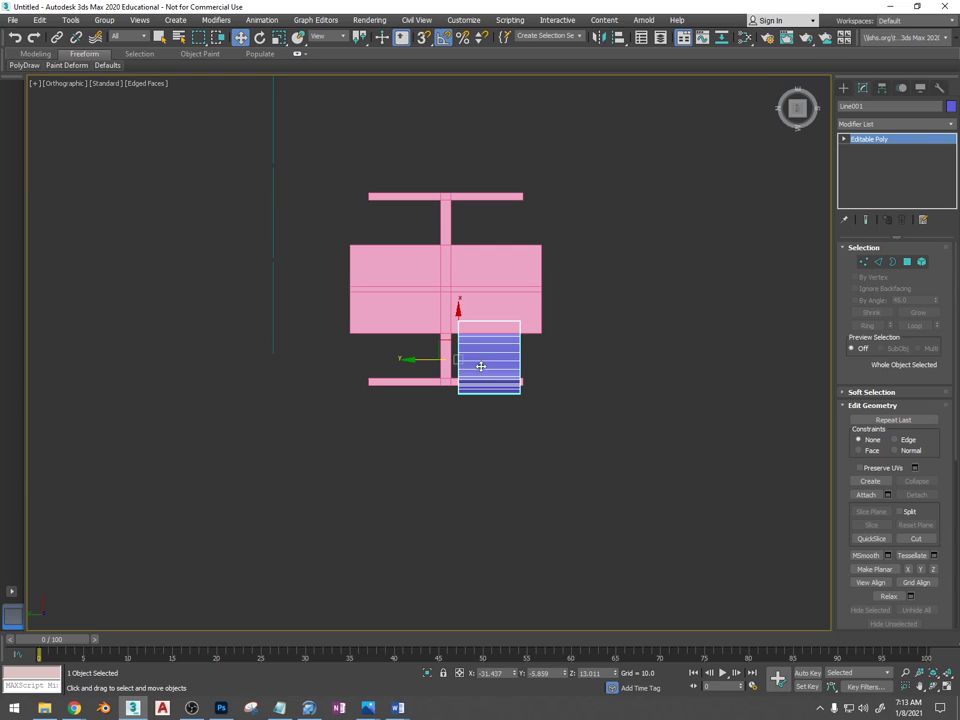
pyautogui.keyDown('shift'); pyautogui.moveTo(436, 359); pyautogui.dragTo(348, 360); pyautogui.keyUp('shift')
pyautogui.click(493, 402)
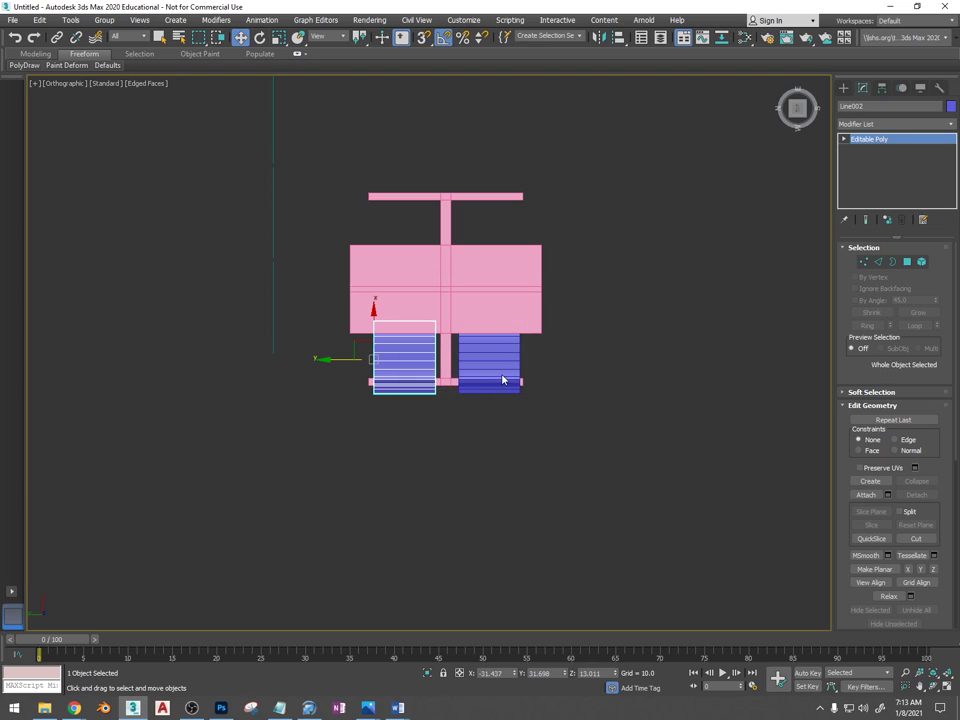
# Clone both chairs rotated to face the opposite way and move the copies to the other end of the table
pyautogui.keyDown('ctrl'); pyautogui.click(500, 368); pyautogui.keyUp('ctrl')
pyautogui.press('e')
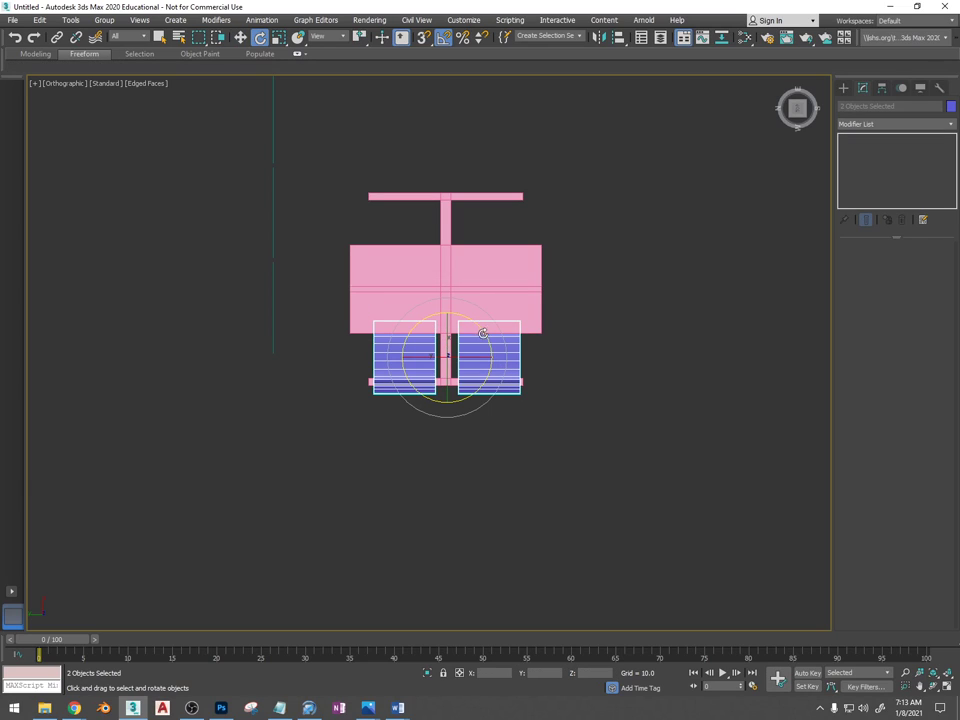
pyautogui.moveTo(475, 326); pyautogui.dragTo(546, 411)
pyautogui.click(481, 403)
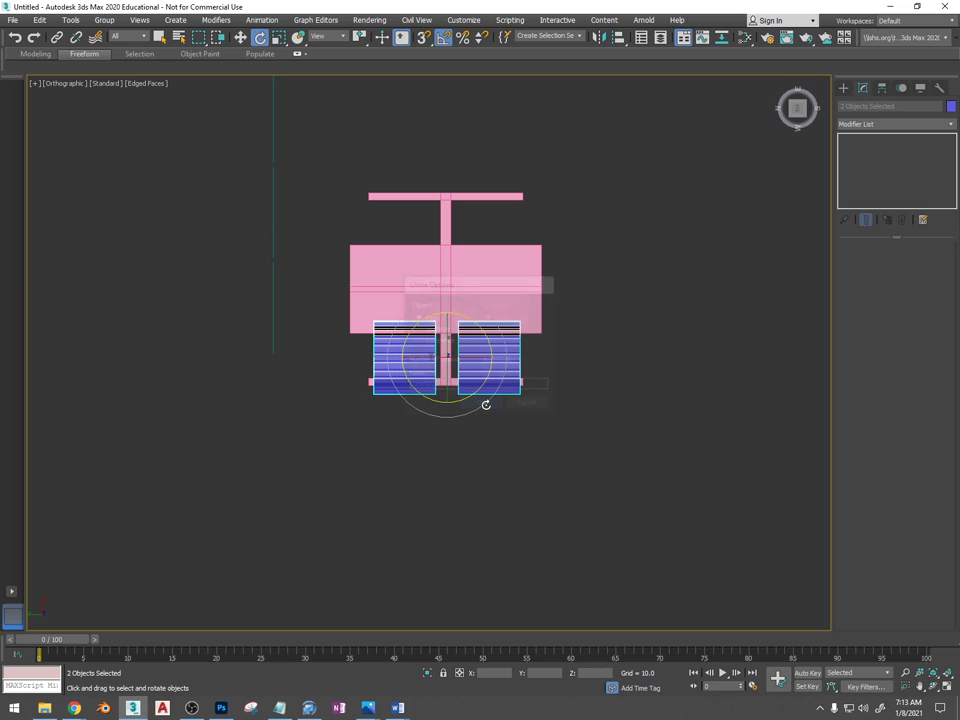
pyautogui.press('w')
pyautogui.moveTo(462, 217); pyautogui.dragTo(474, 161)
# Select the four end polygons of the table's two chair-support crossbars
pyautogui.keyDown('alt'); pyautogui.moveTo(544, 356); pyautogui.dragTo(422, 433, button='middle'); pyautogui.keyUp('alt')
pyautogui.scroll(5, 356, 420)
pyautogui.keyDown('alt'); pyautogui.moveTo(356, 420); pyautogui.dragTo(439, 411, button='middle'); pyautogui.keyUp('alt')
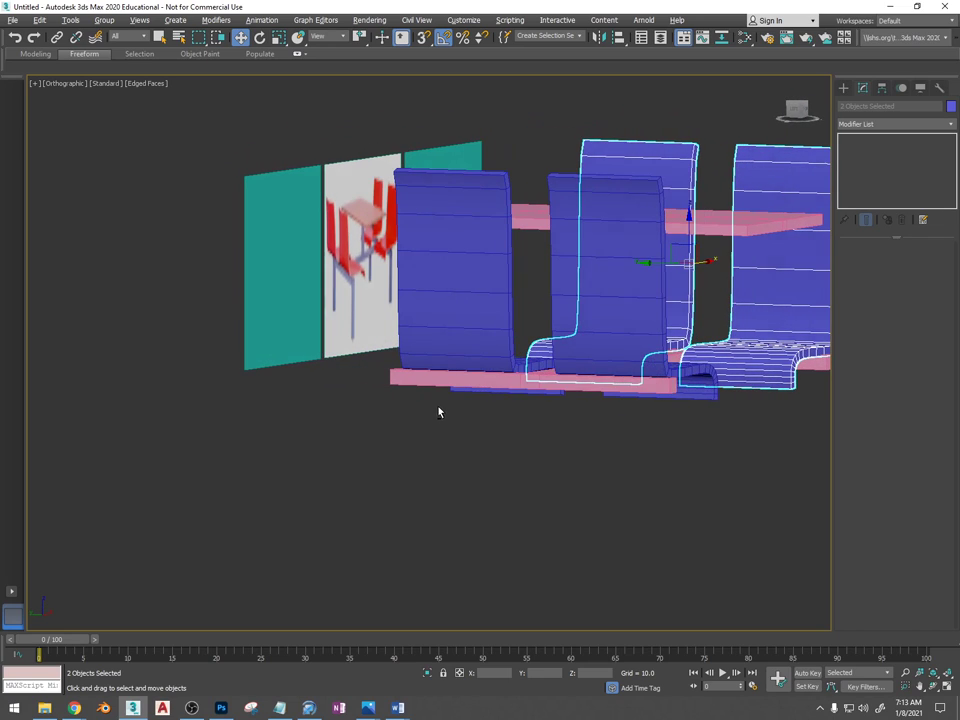
pyautogui.click(668, 392)
pyautogui.keyDown('alt'); pyautogui.moveTo(668, 392); pyautogui.dragTo(643, 396, button='middle'); pyautogui.keyUp('alt')
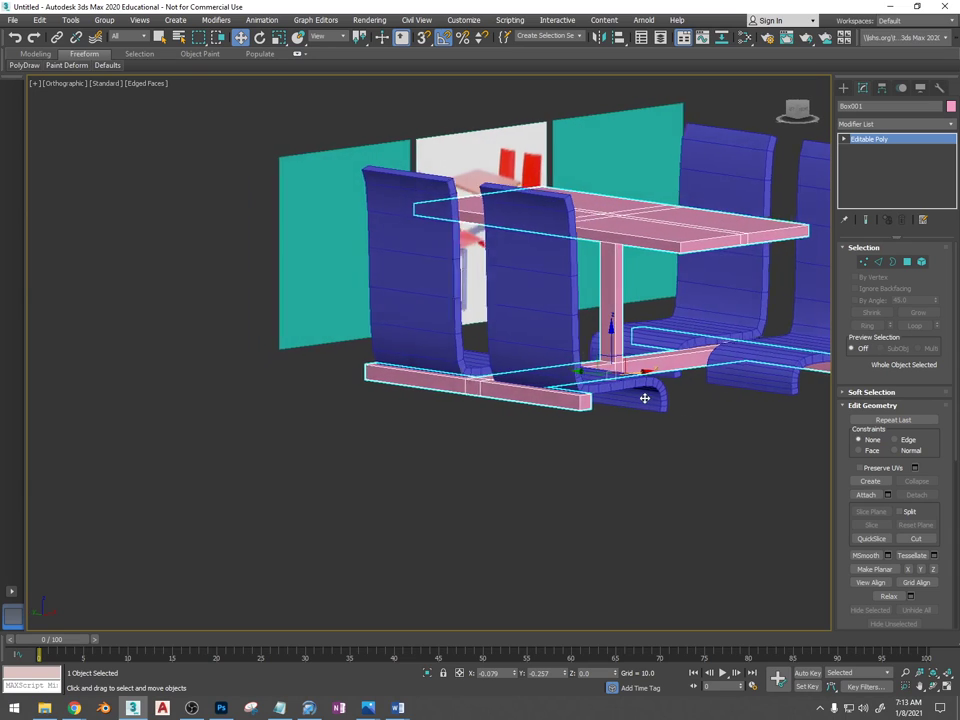
pyautogui.keyDown('alt'); pyautogui.moveTo(602, 471); pyautogui.dragTo(581, 472, button='middle'); pyautogui.keyUp('alt')
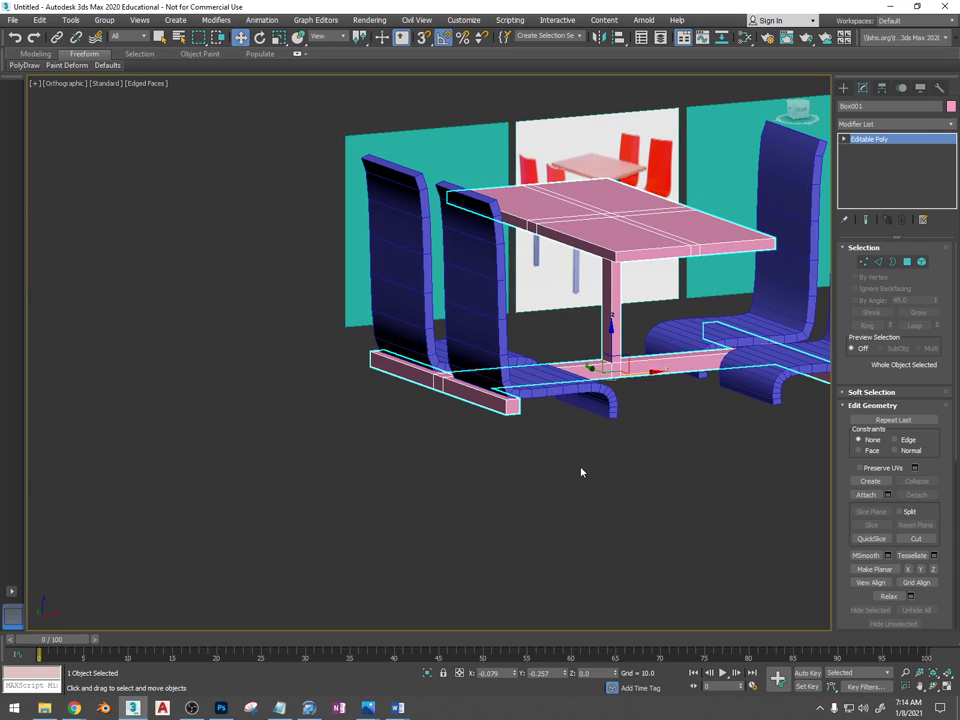
pyautogui.press('4')
pyautogui.click(510, 408)
pyautogui.keyDown('alt'); pyautogui.moveTo(510, 408); pyautogui.dragTo(695, 421, button='middle'); pyautogui.keyUp('alt')
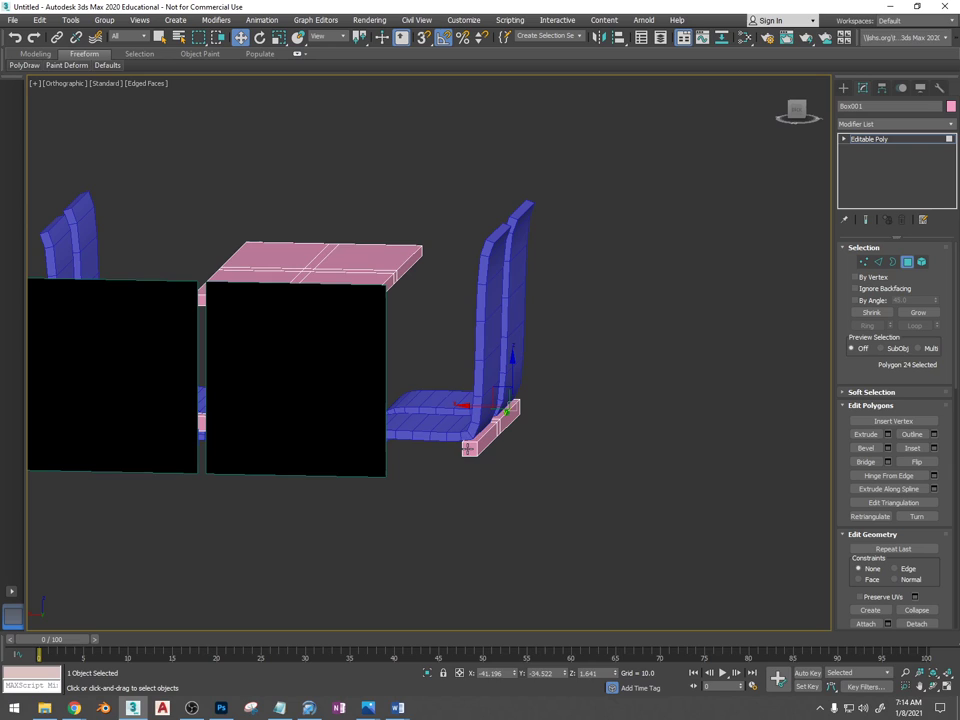
pyautogui.keyDown('alt'); pyautogui.moveTo(468, 448); pyautogui.dragTo(369, 450, button='middle'); pyautogui.keyUp('alt')
pyautogui.scroll(-5, 553, 422)
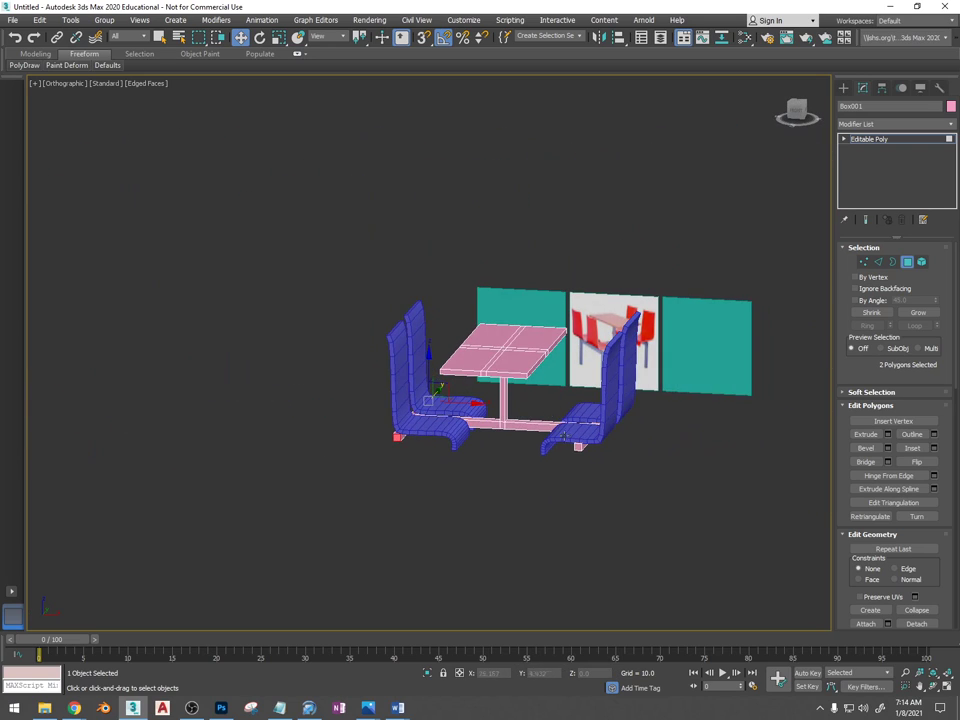
pyautogui.scroll(4, 563, 436)
pyautogui.keyDown('alt'); pyautogui.moveTo(622, 438); pyautogui.dragTo(462, 527, button='middle'); pyautogui.keyUp('alt')
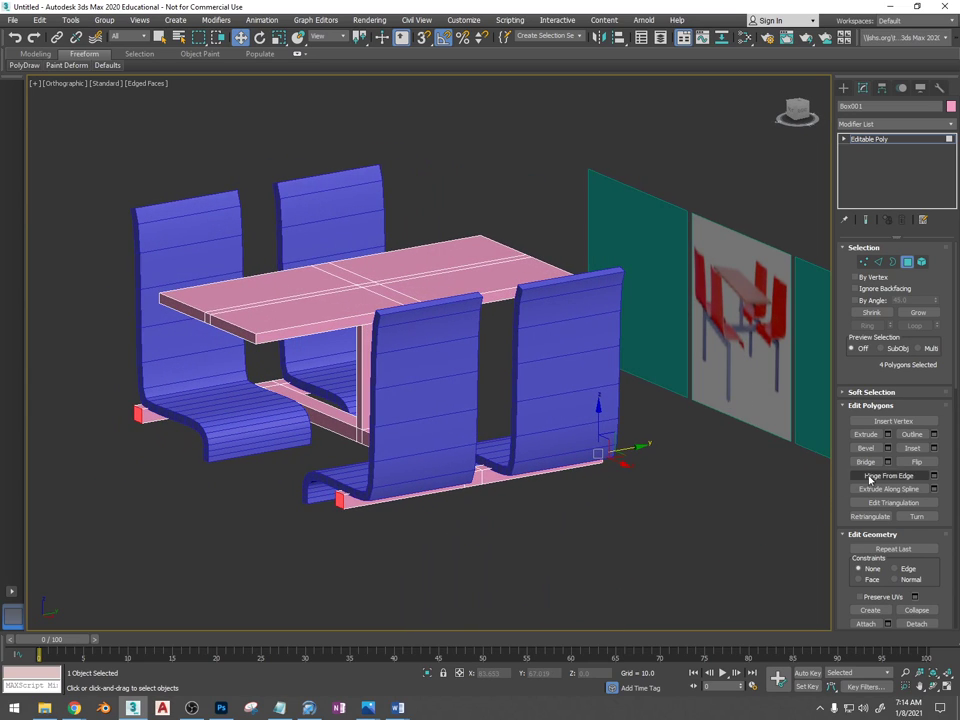
# Extrude the selected crossbar end polygons outward by about 2.8
pyautogui.click(887, 434)
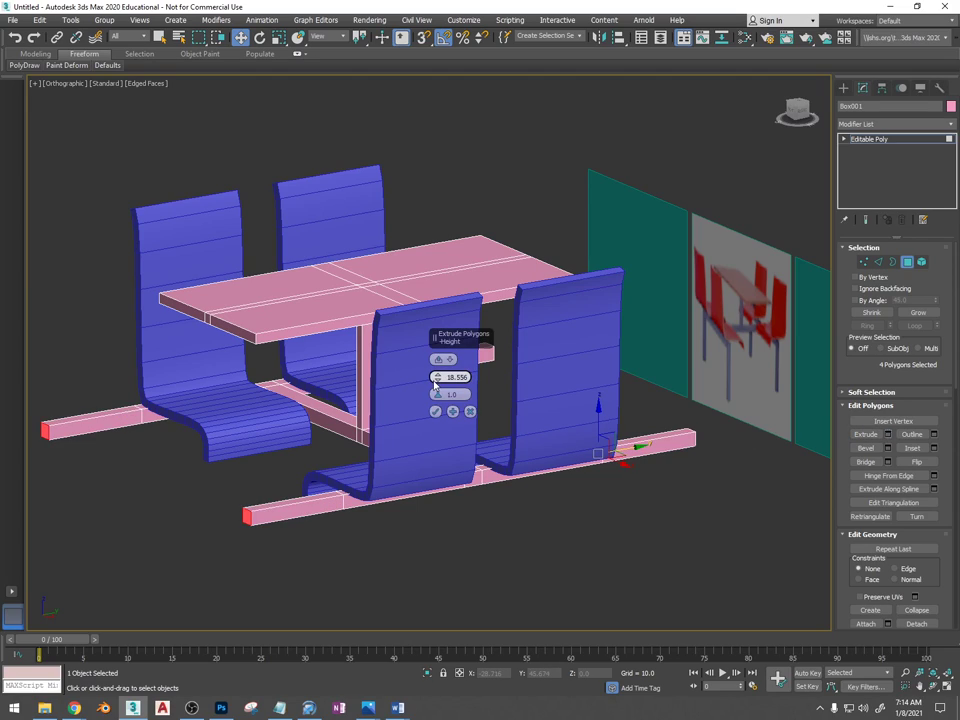
pyautogui.rightClick(437, 378)
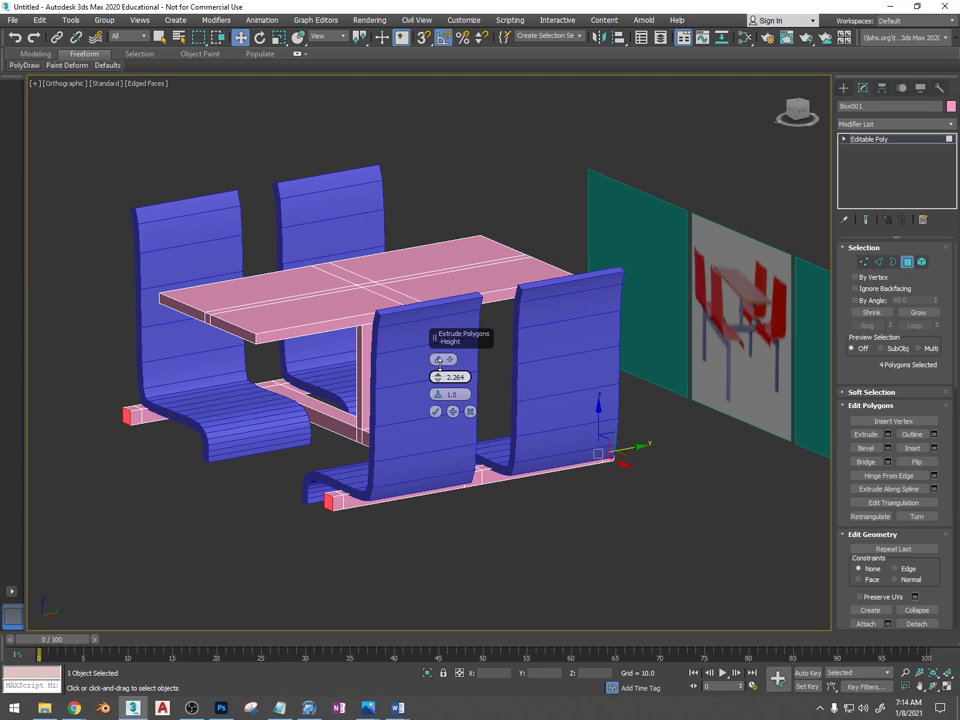
pyautogui.click(435, 411)
# Select the four underside polygons of the new crossbar ends and extrude them about 20.118 downward as legs
pyautogui.keyDown('alt'); pyautogui.moveTo(435, 411); pyautogui.dragTo(487, 383, button='middle'); pyautogui.keyUp('alt')
pyautogui.click(555, 345)
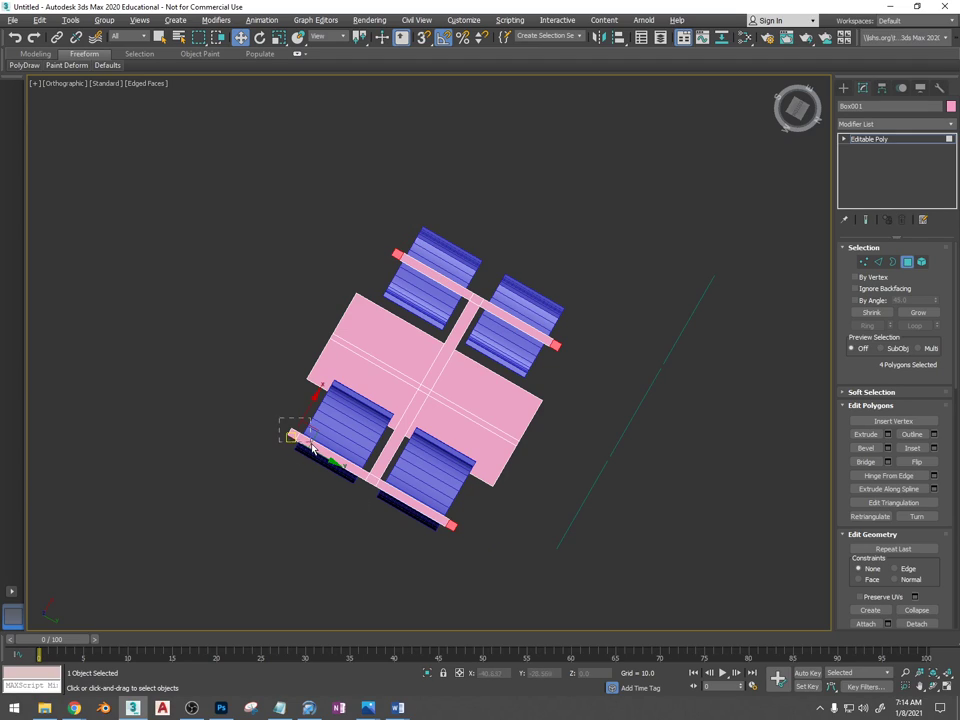
pyautogui.keyDown('alt'); pyautogui.moveTo(470, 455); pyautogui.dragTo(525, 573, button='middle'); pyautogui.keyUp('alt')
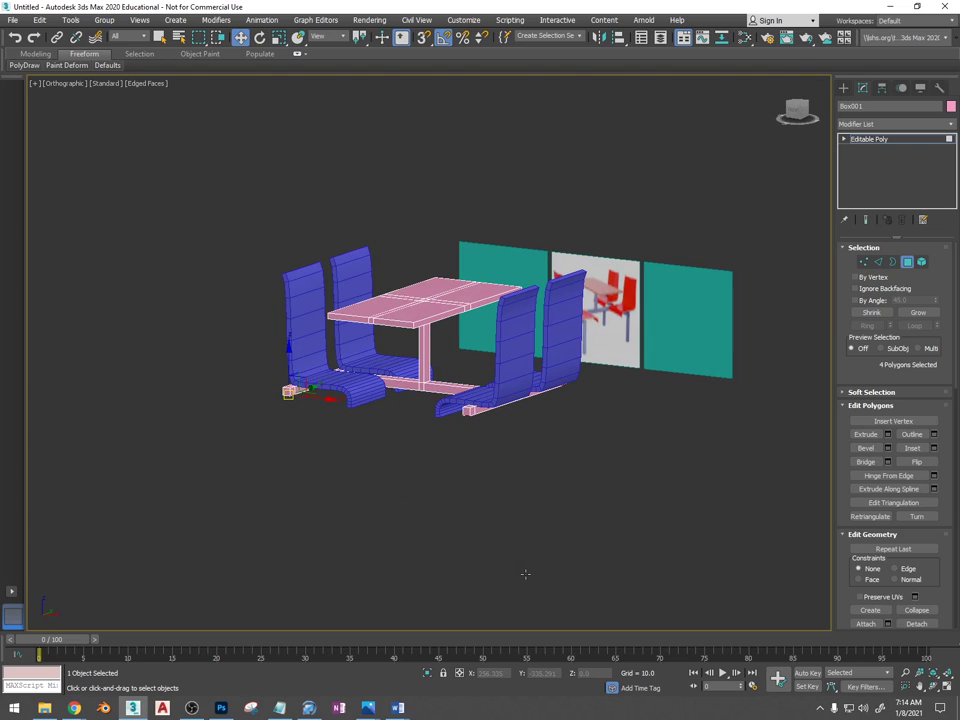
pyautogui.click(888, 434)
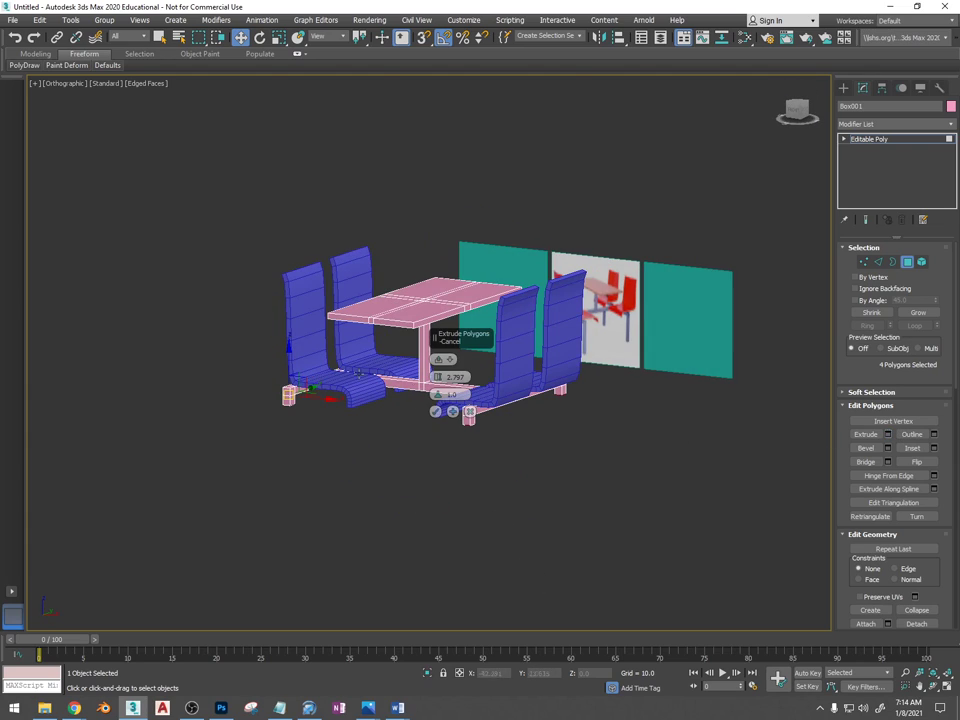
pyautogui.moveTo(438, 359); pyautogui.dragTo(443, 330)
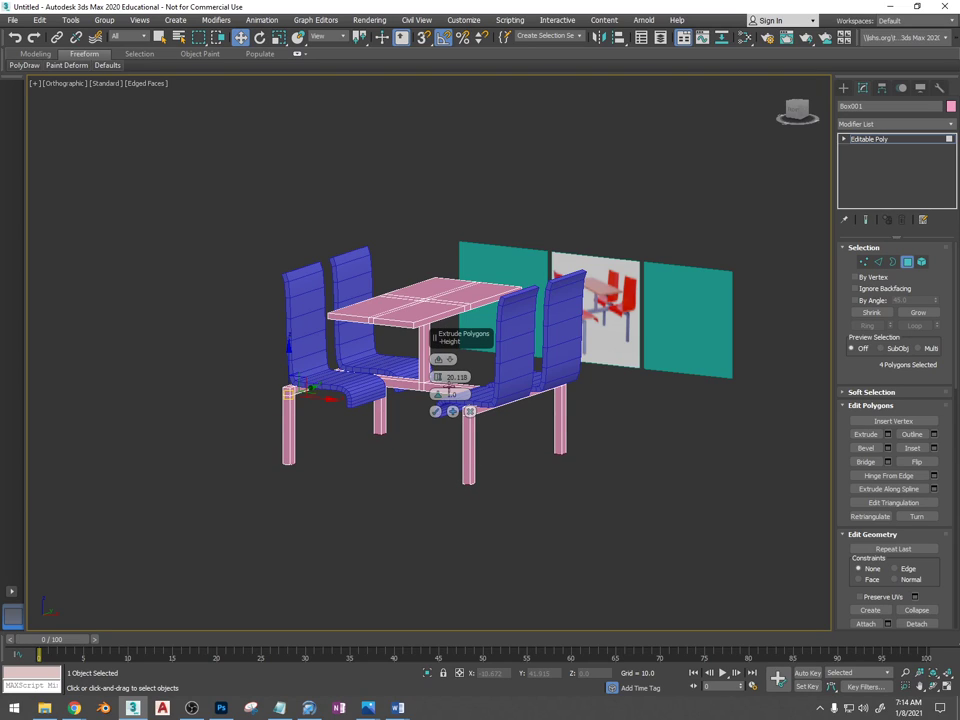
pyautogui.click(436, 411)
# Leave polygon editing and hide the table, its four chairs and the table reference image plane
pyautogui.keyDown('alt'); pyautogui.moveTo(439, 413); pyautogui.dragTo(555, 384, button='middle'); pyautogui.keyUp('alt')
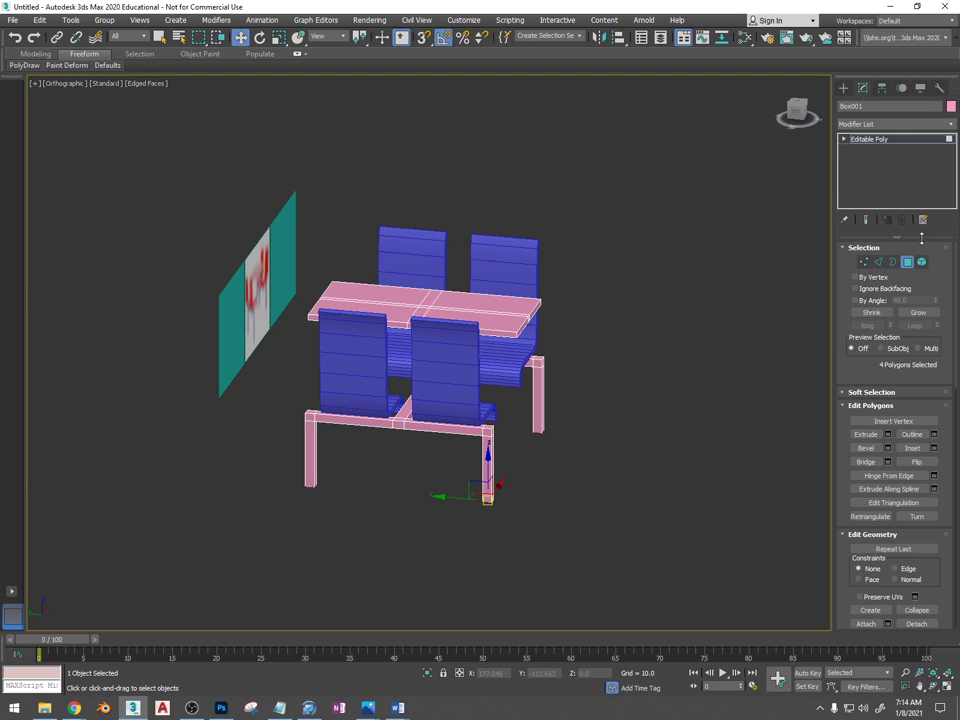
pyautogui.click(909, 263)
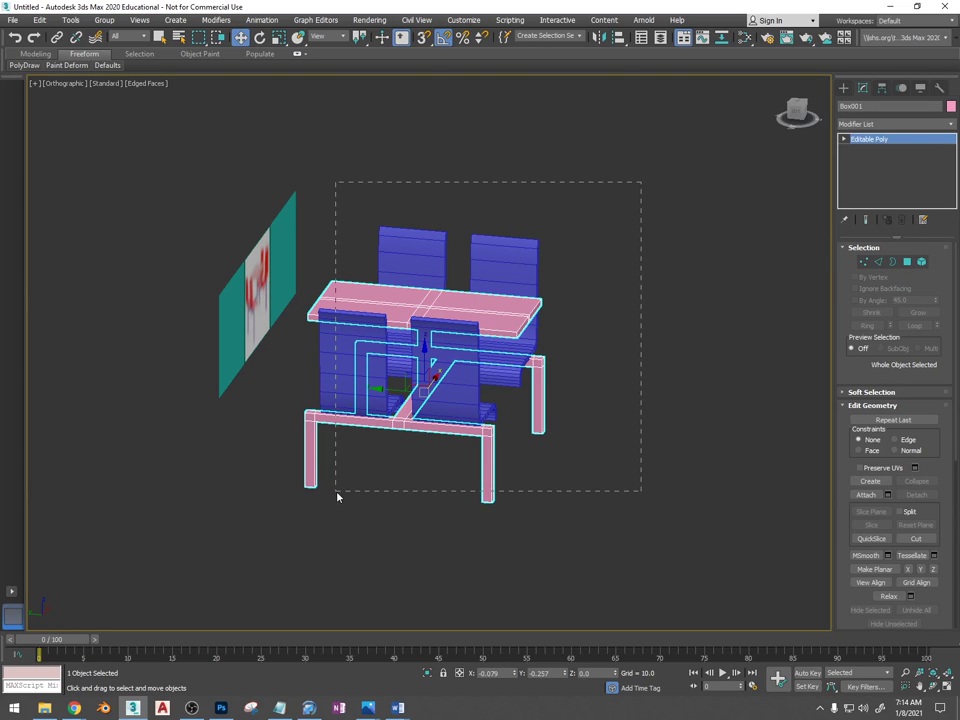
pyautogui.moveTo(337, 496); pyautogui.dragTo(337, 494)
pyautogui.rightClick(360, 294)
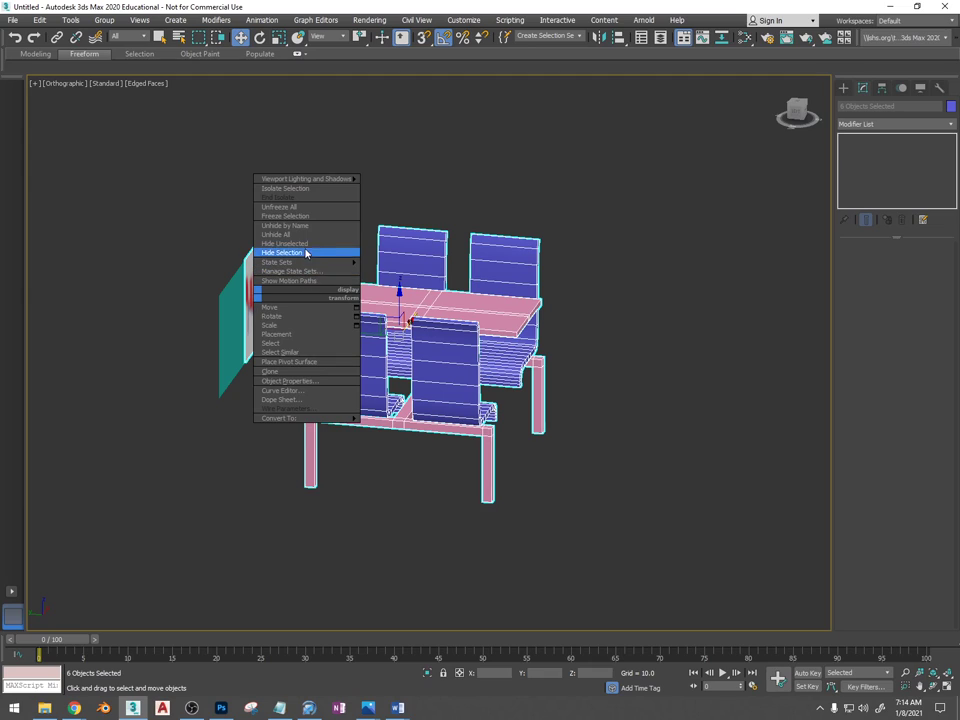
pyautogui.click(300, 252)
# Add a new Standard material below the existing ones in the Slate Material Editor and show it shaded in the viewport
pyautogui.keyDown('alt'); pyautogui.moveTo(551, 328); pyautogui.dragTo(516, 326, button='middle'); pyautogui.keyUp('alt')
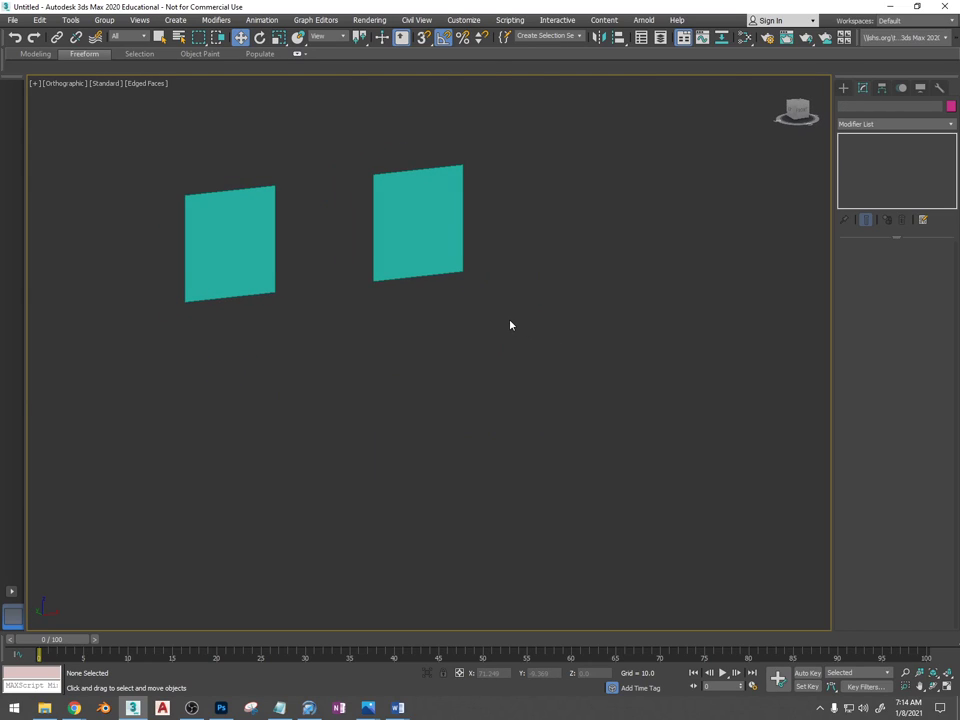
pyautogui.press('m')
pyautogui.rightClick(178, 237)
pyautogui.moveTo(225, 243)
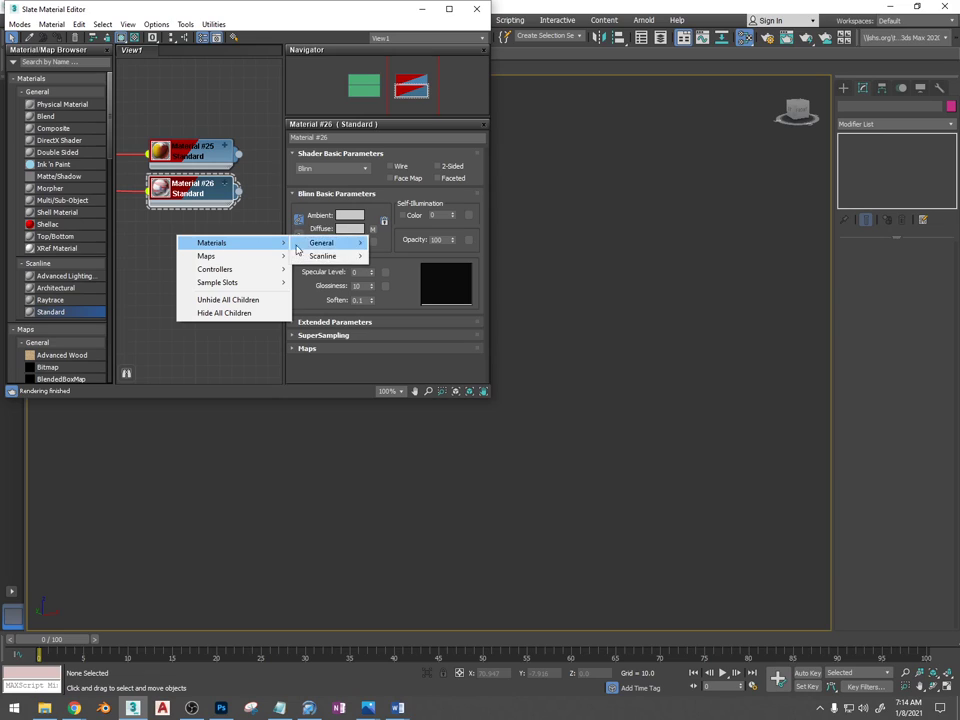
pyautogui.moveTo(69, 313); pyautogui.dragTo(201, 222)
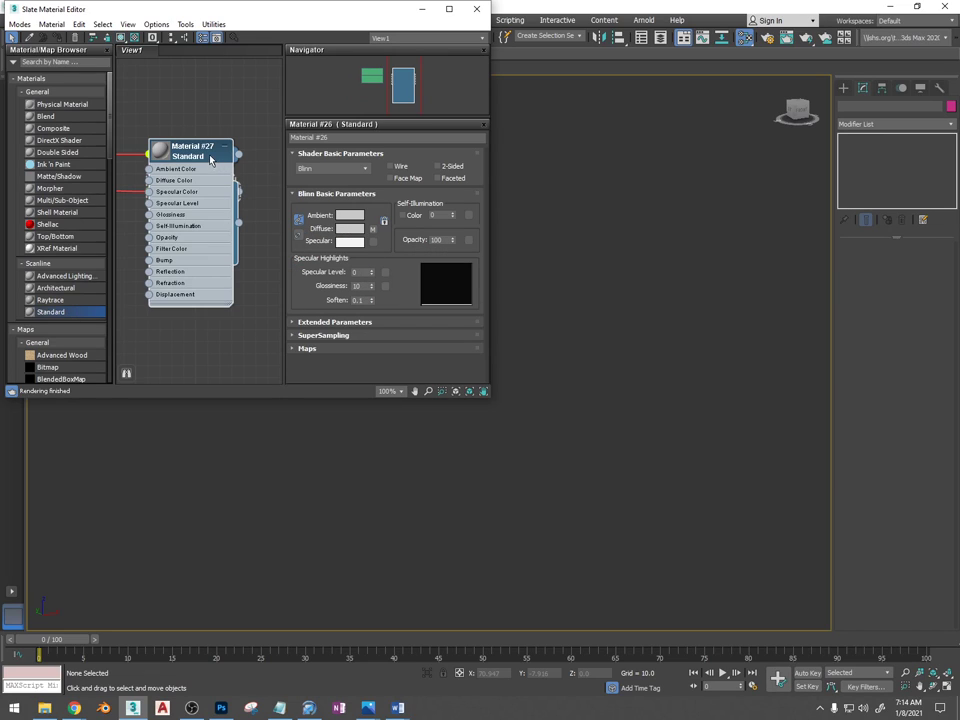
pyautogui.moveTo(210, 157); pyautogui.dragTo(218, 236)
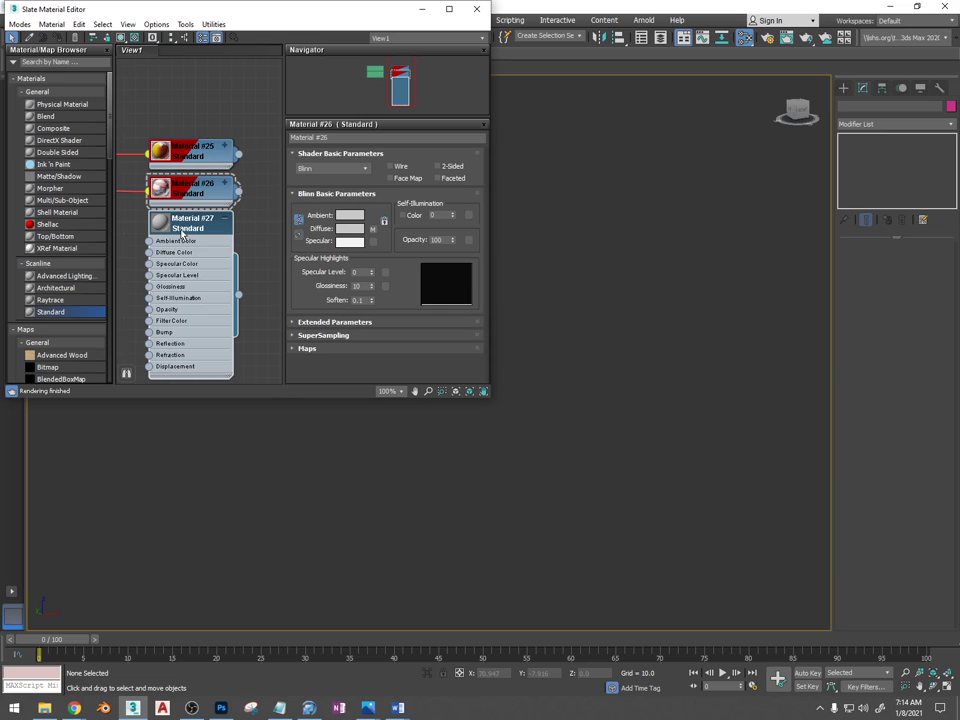
pyautogui.click(181, 233)
pyautogui.rightClick(181, 233)
pyautogui.click(245, 371)
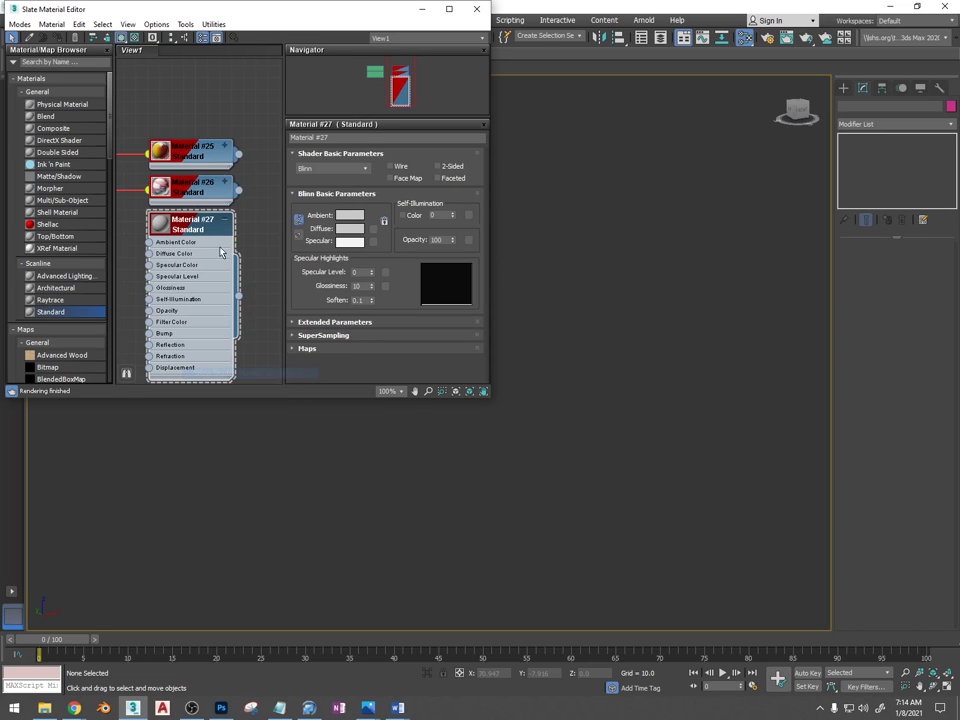
# Collapse the new Standard material's node and choose a Bitmap as its diffuse map
pyautogui.click(227, 220)
pyautogui.click(373, 229)
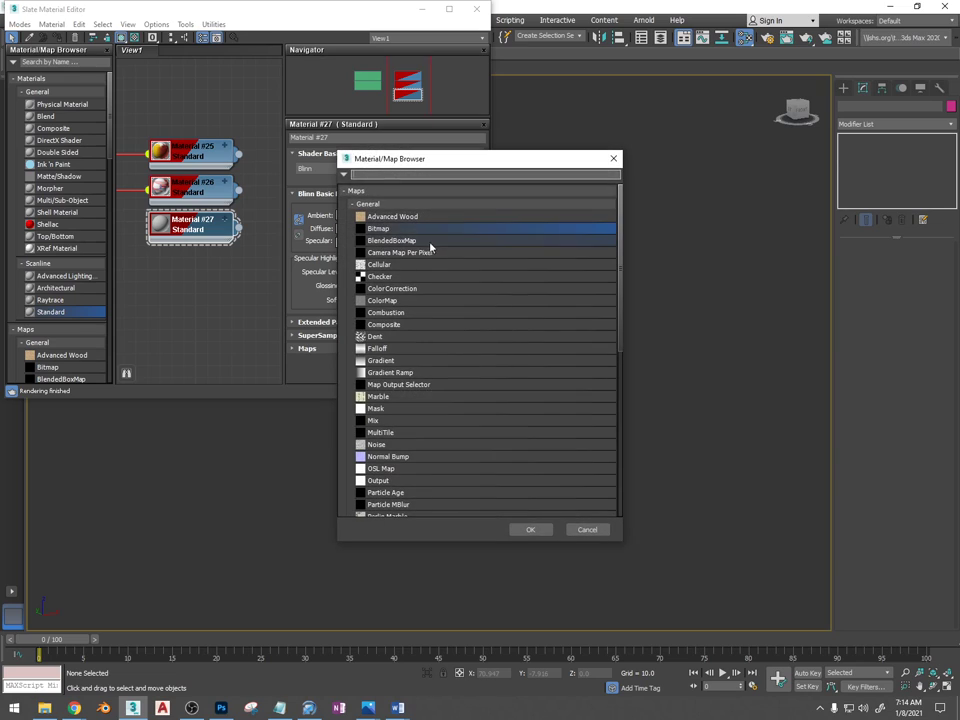
pyautogui.click(530, 529)
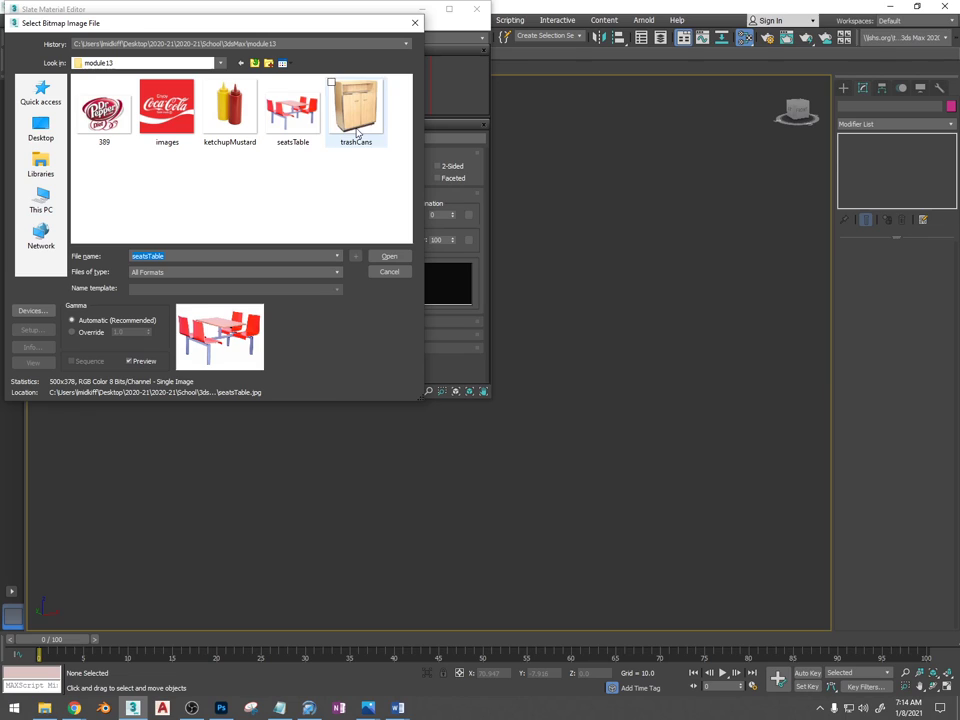
# Switch to Chrome to check the module 13 section of the course page and return to 3ds Max
pyautogui.click(74, 708)
pyautogui.click(355, 645)
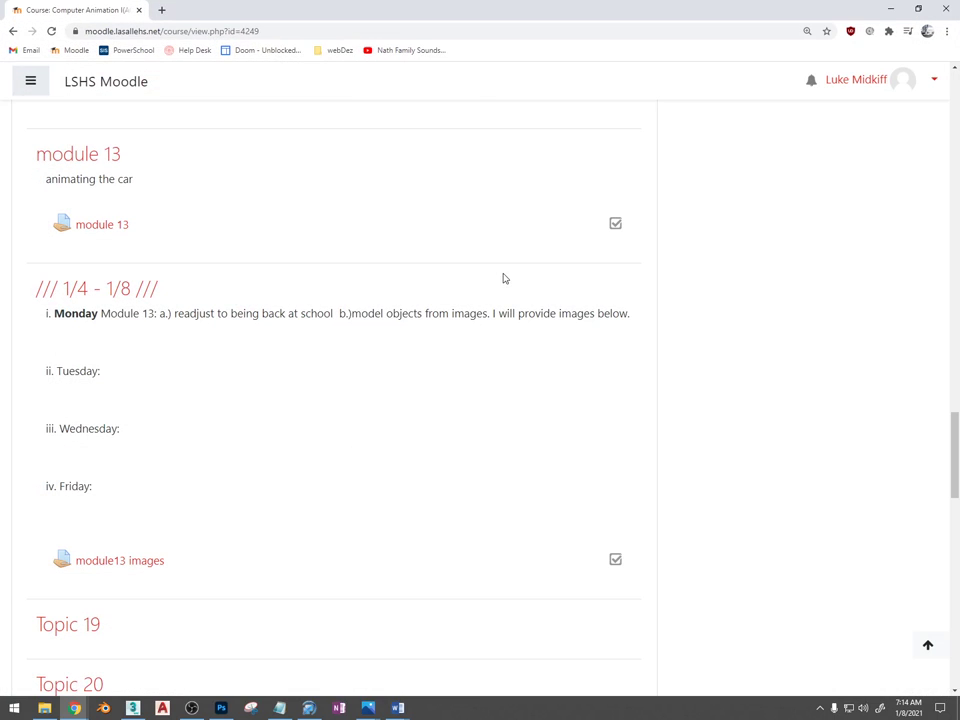
pyautogui.click(890, 7)
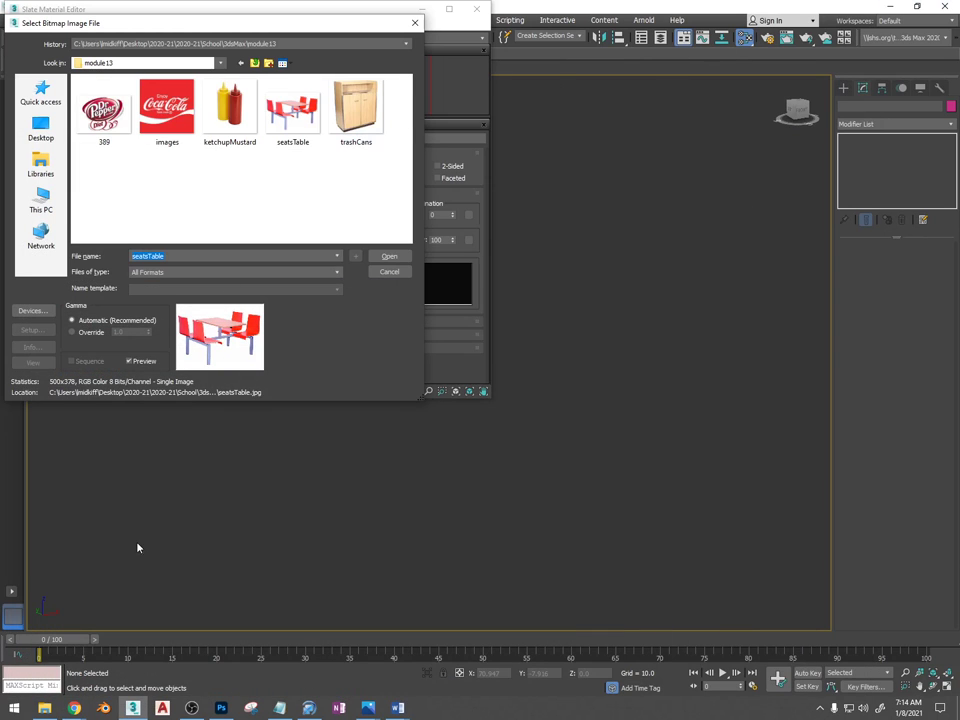
# Look through the Downloads folder in File Explorer for a reference image and close the window
pyautogui.click(44, 708)
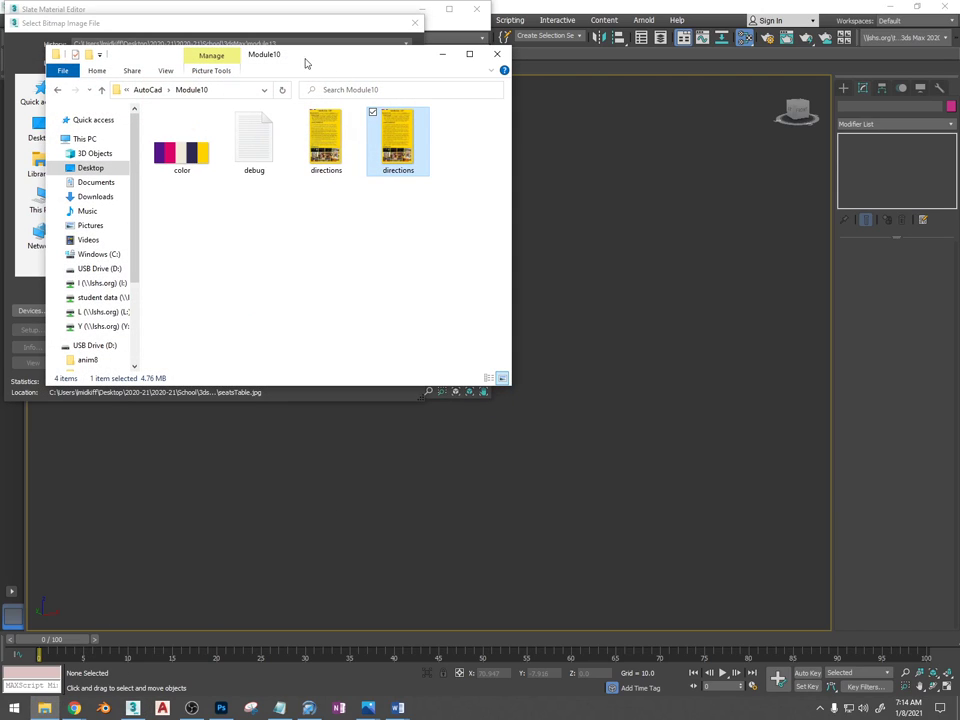
pyautogui.moveTo(306, 63); pyautogui.dragTo(660, 56)
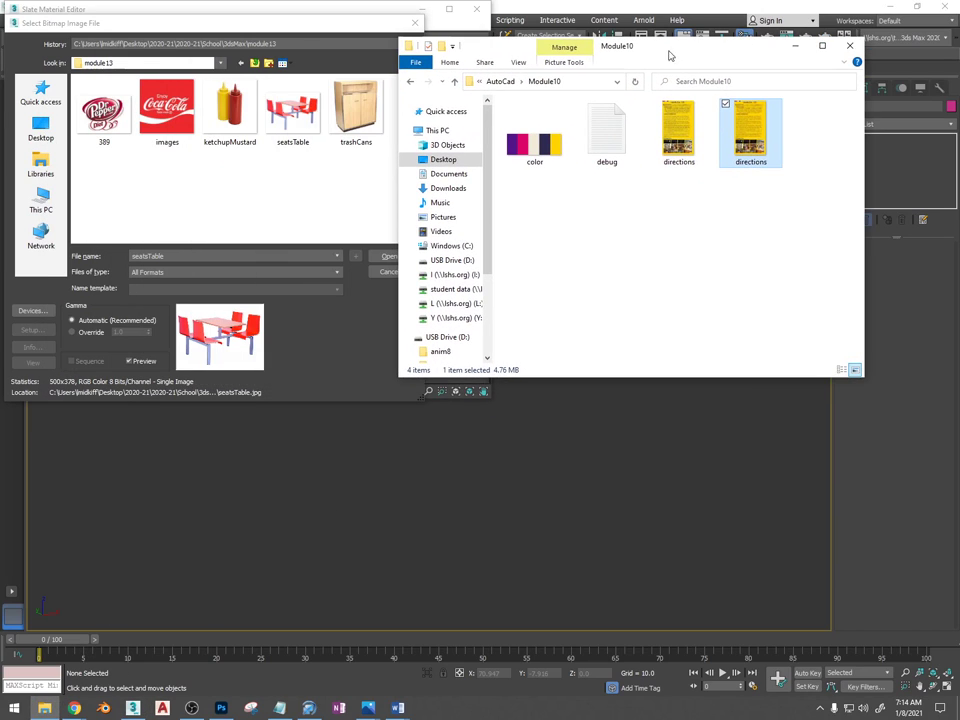
pyautogui.click(428, 188)
pyautogui.scroll(-10, 620, 175)
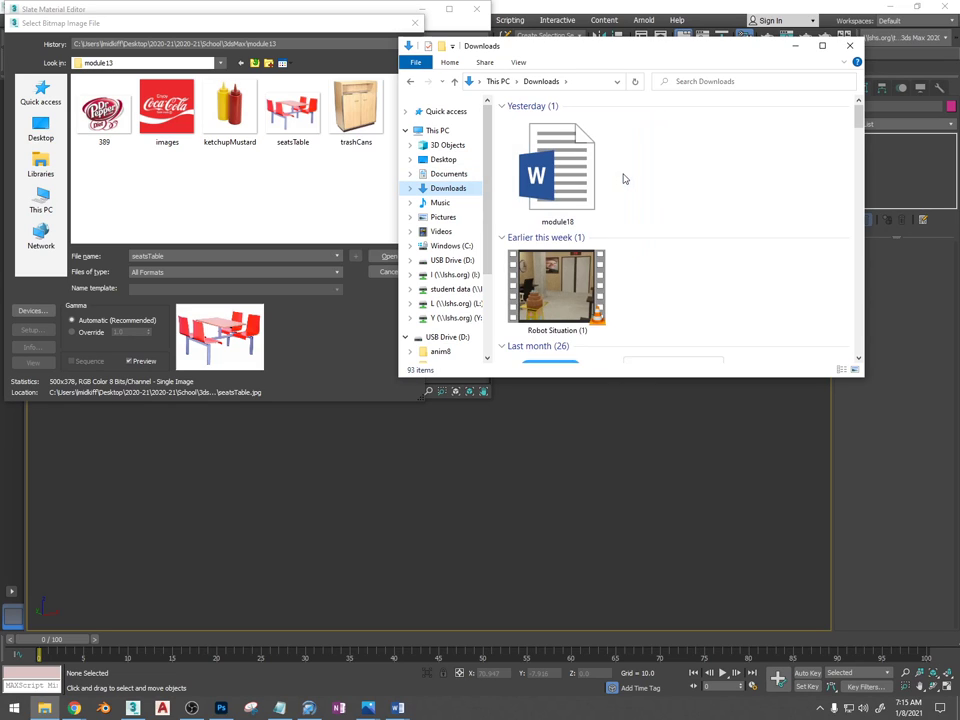
pyautogui.scroll(10, 625, 185)
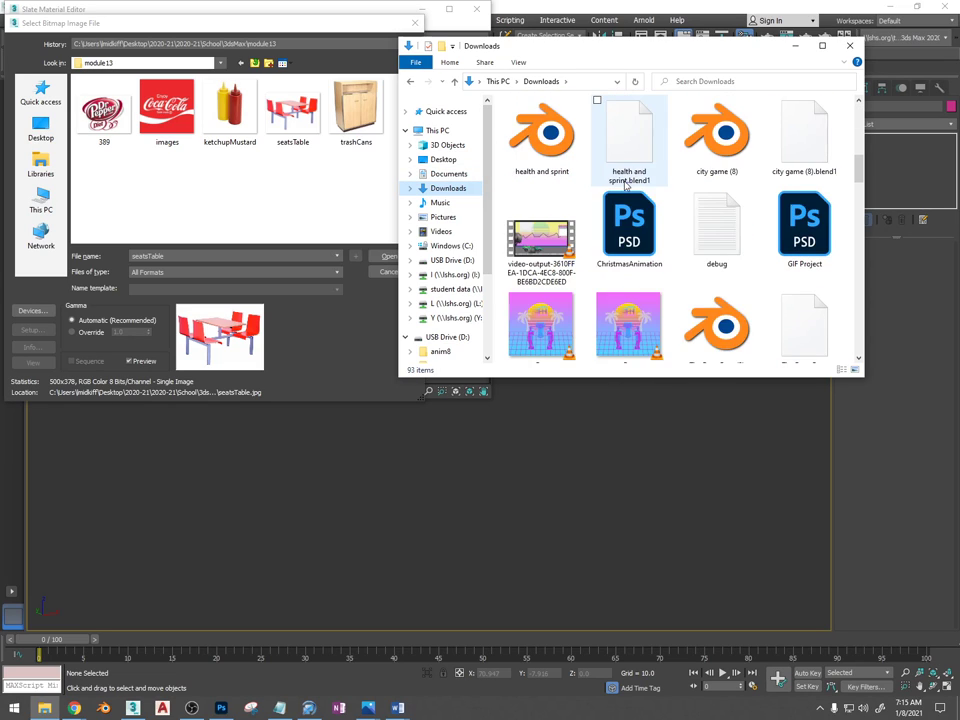
pyautogui.click(850, 46)
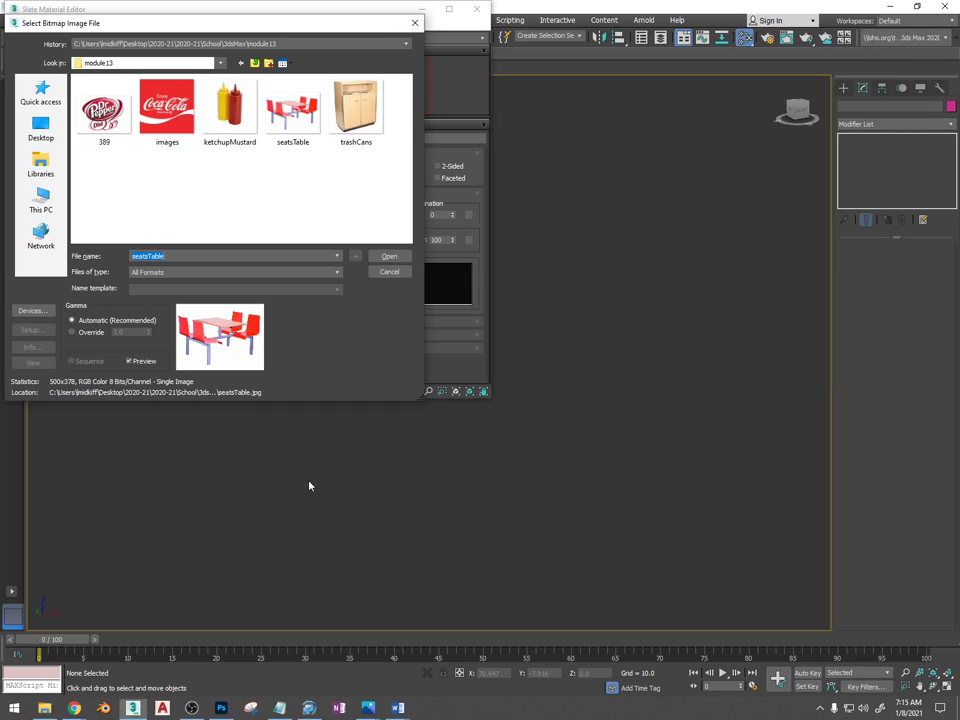
# Switch to Chrome, search Google Images for "soda machine coke" and preview the 8-flavor ice and beverage soda fountain picture
pyautogui.click(73, 708)
pyautogui.click(420, 640)
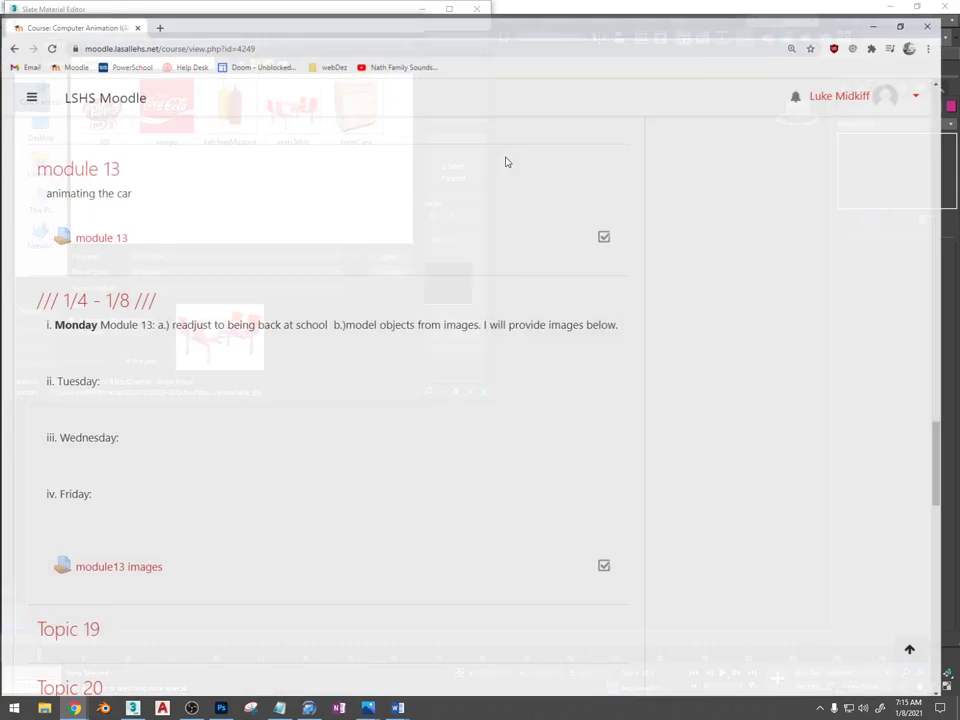
pyautogui.click(438, 28)
pyautogui.write('pop')
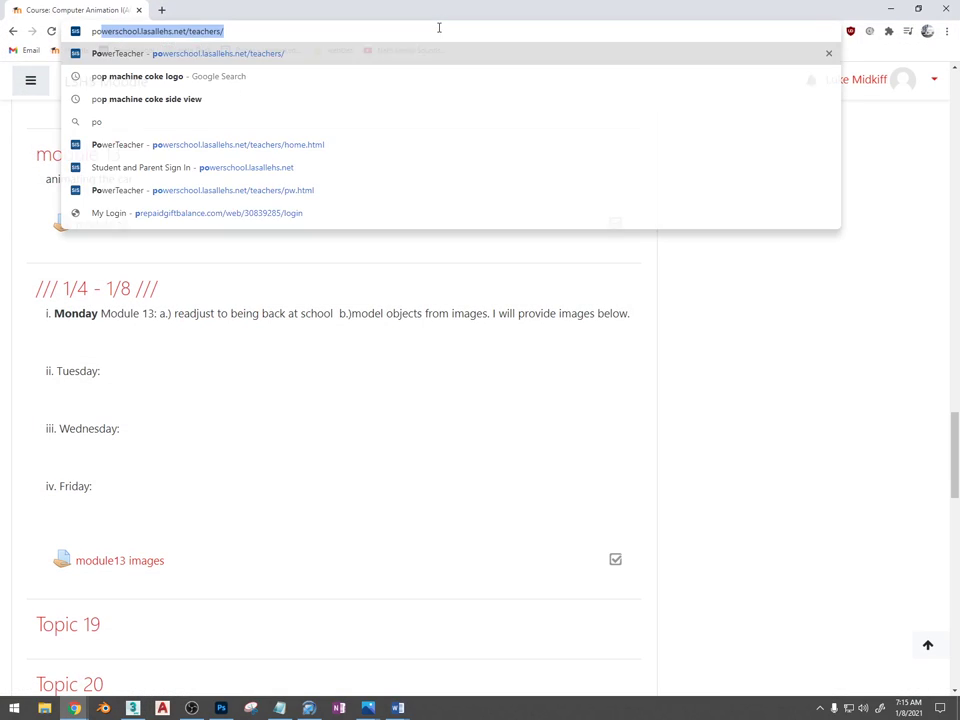
pyautogui.press('BackSpace')
pyautogui.press('BackSpace')
pyautogui.press('BackSpace')
pyautogui.write('soda m')
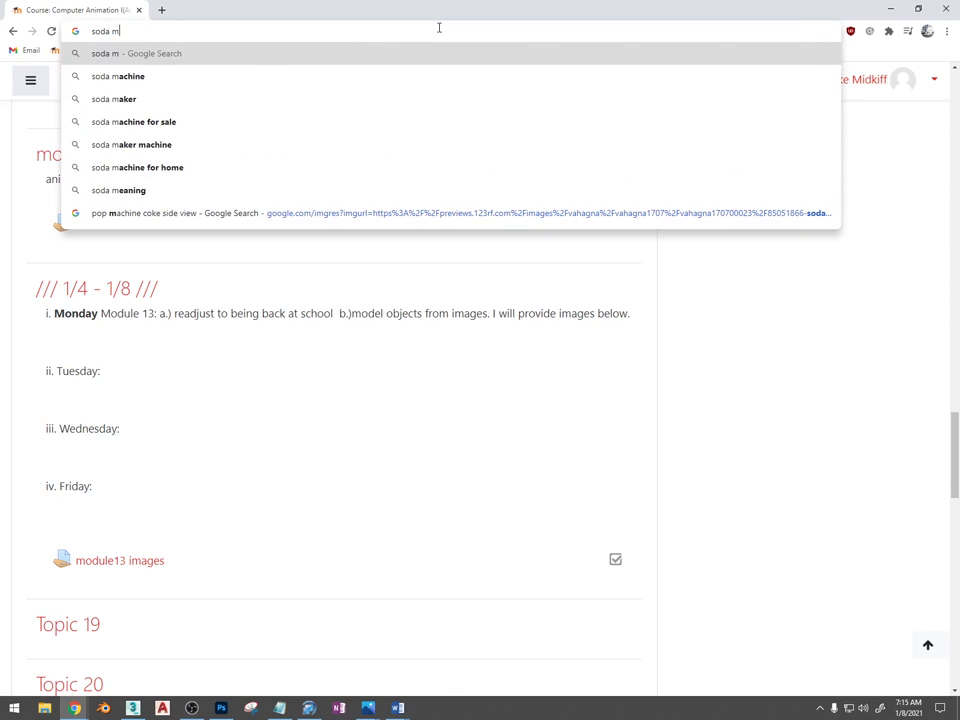
pyautogui.write('achine coke')
pyautogui.press('Return')
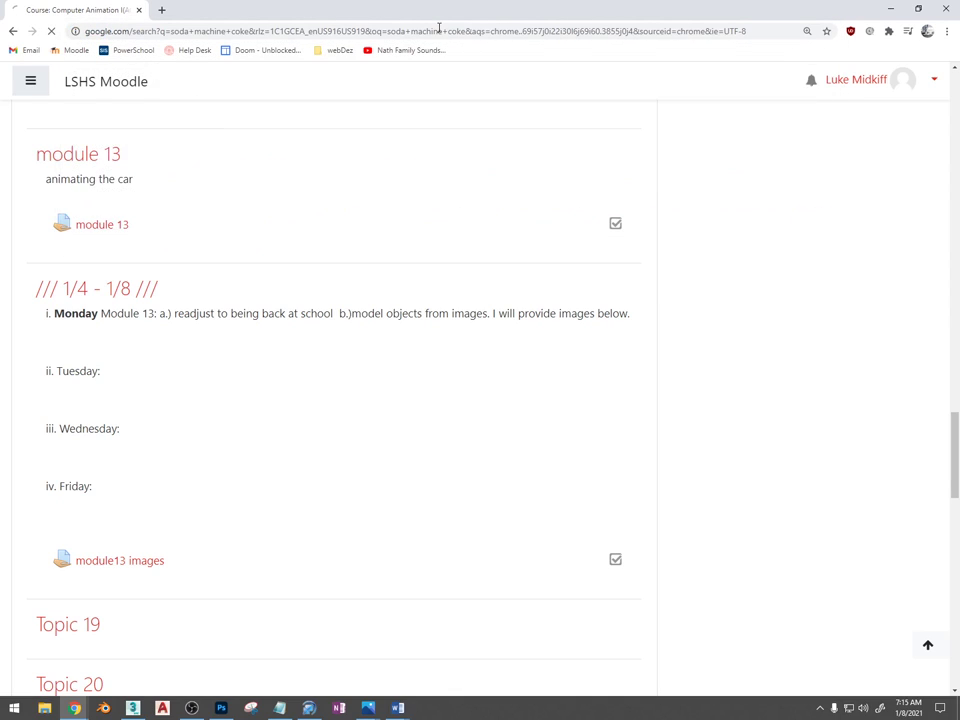
pyautogui.click(184, 128)
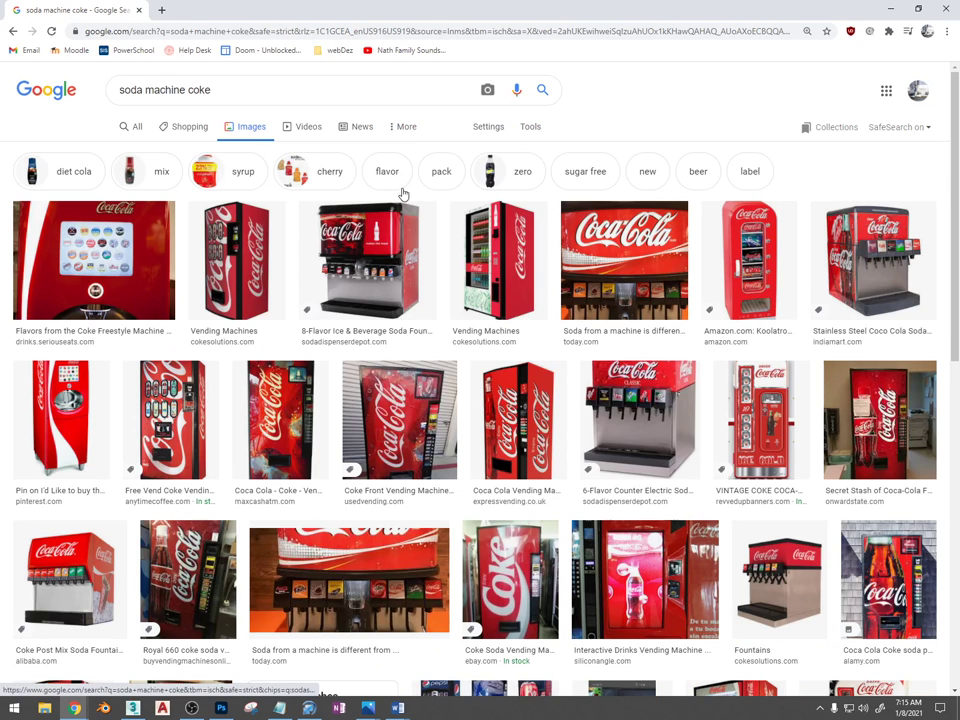
pyautogui.click(401, 210)
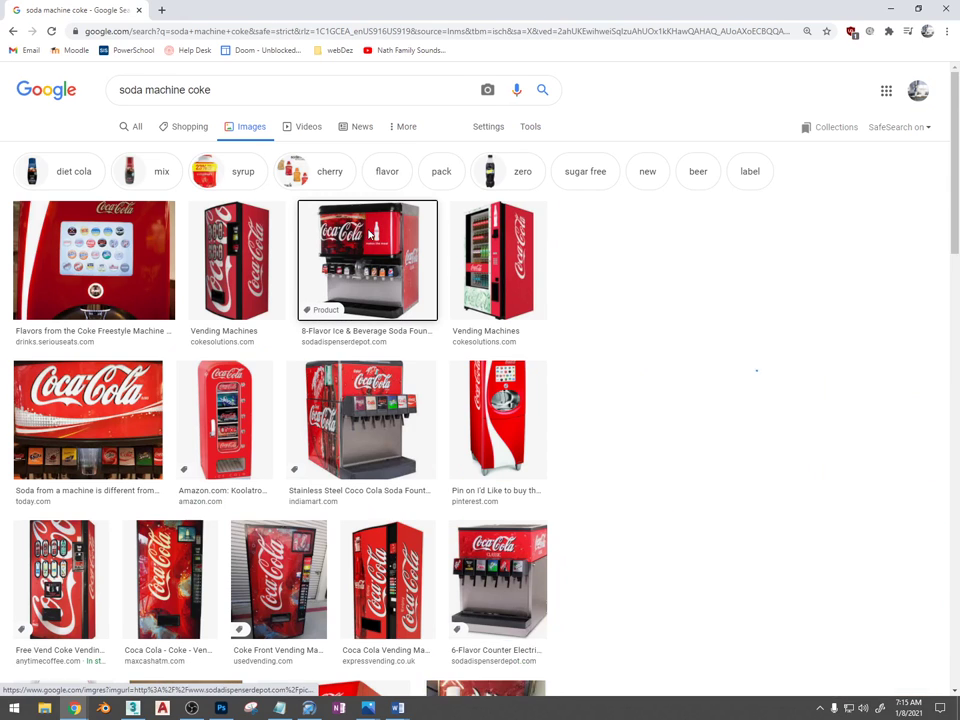
# Save the soda fountain picture as a JPEG named sodaFountain in the School/3dsMax/module13 folder under Desktop/2020-21/2020-21
pyautogui.rightClick(681, 207)
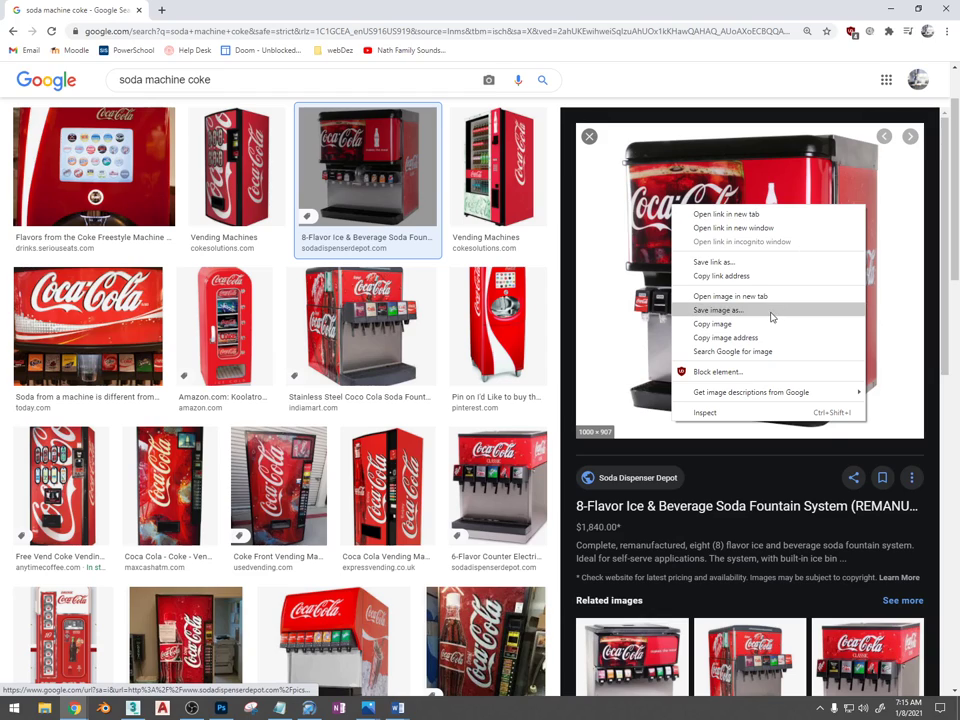
pyautogui.click(771, 313)
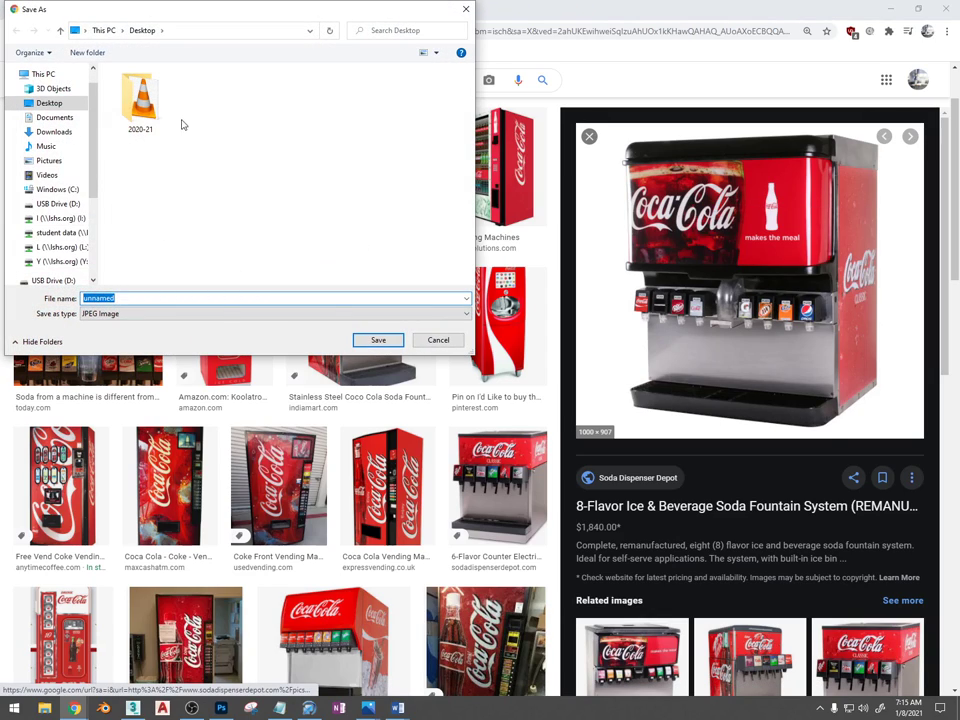
pyautogui.doubleClick(152, 106)
pyautogui.doubleClick(155, 110)
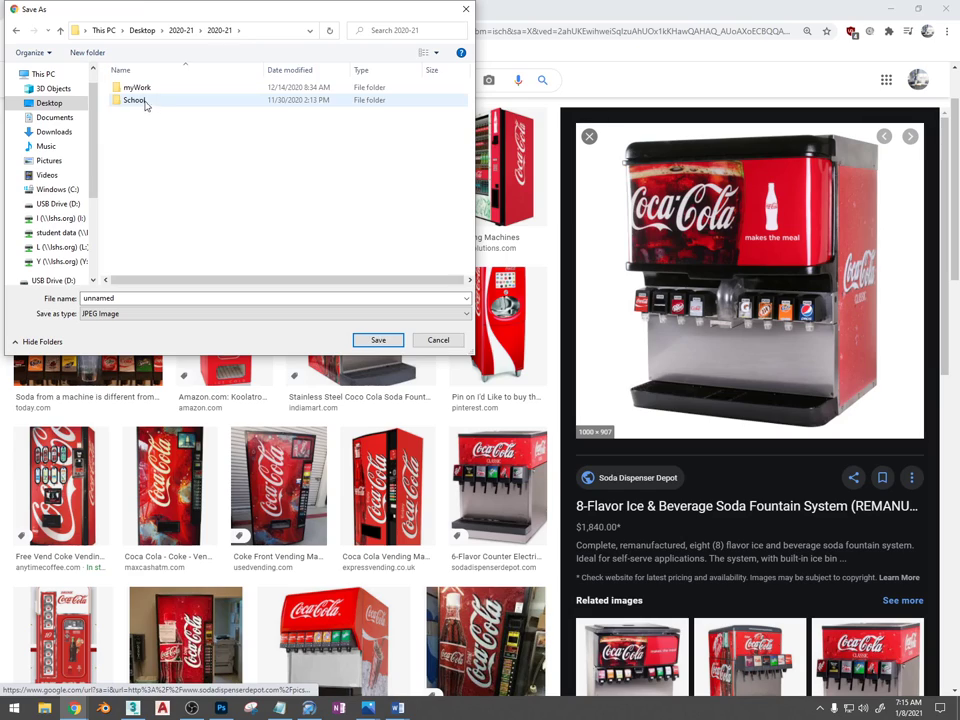
pyautogui.doubleClick(145, 101)
pyautogui.doubleClick(137, 88)
pyautogui.click(145, 240)
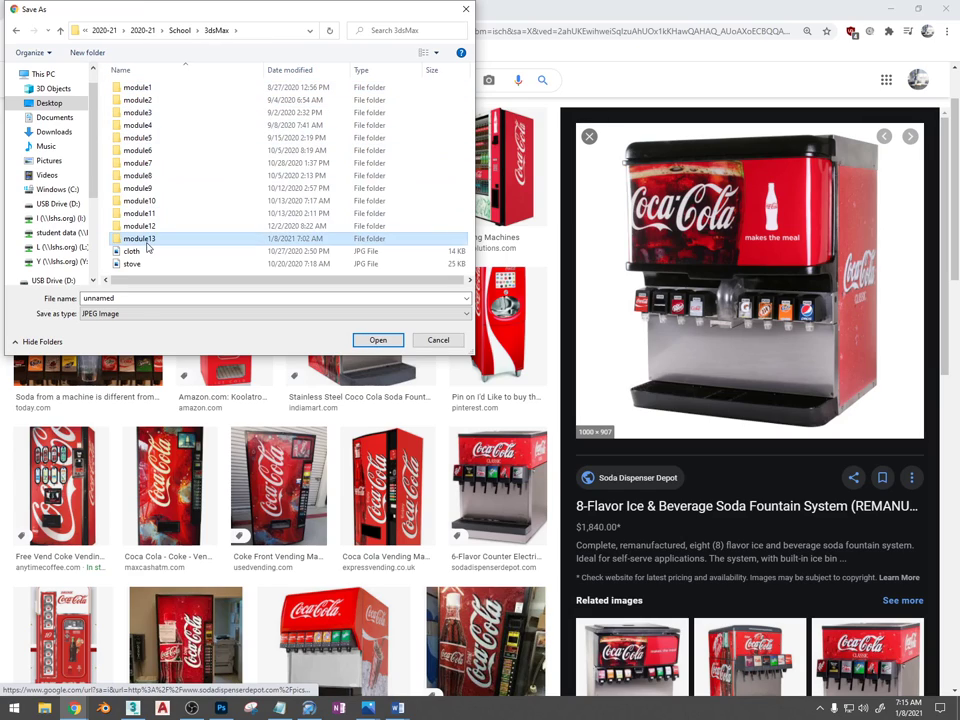
pyautogui.doubleClick(146, 241)
pyautogui.write('soda')
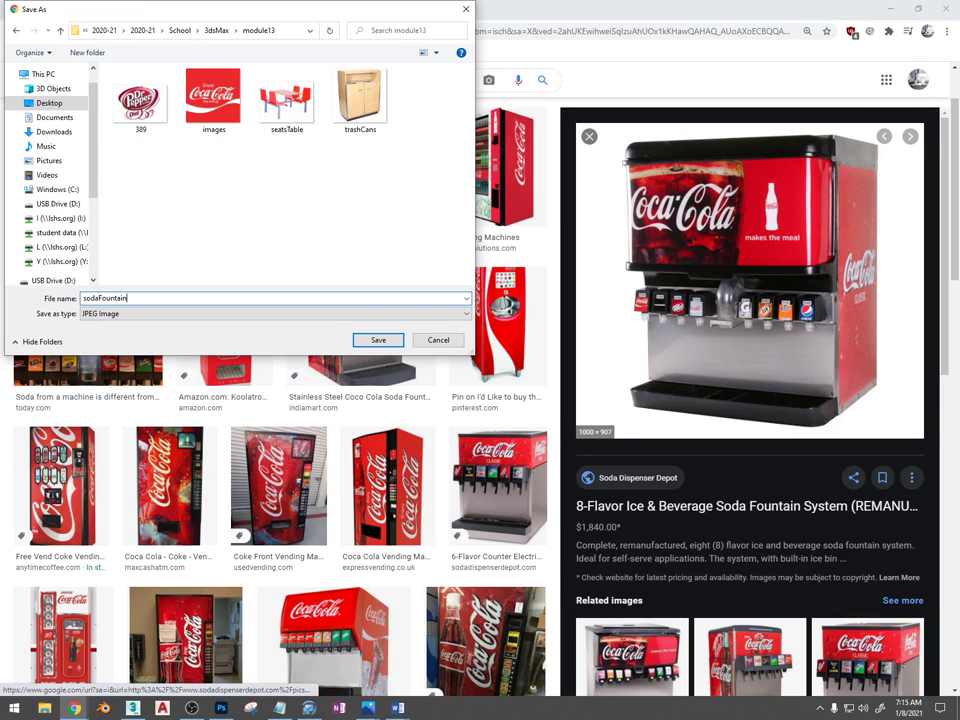
# Save the soda dispenser picture as sodaFountain and the Coca-Cola dispenser close-up as cokeRef in the module13 folder
pyautogui.write('Fountain')
pyautogui.press('Return')
pyautogui.click(143, 340)
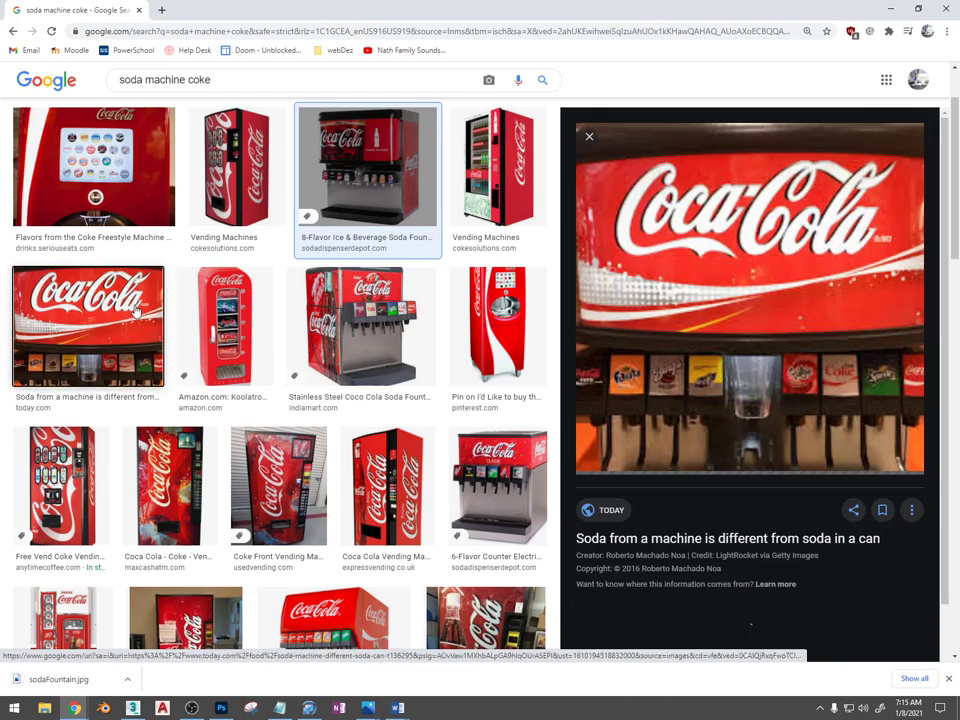
pyautogui.rightClick(706, 243)
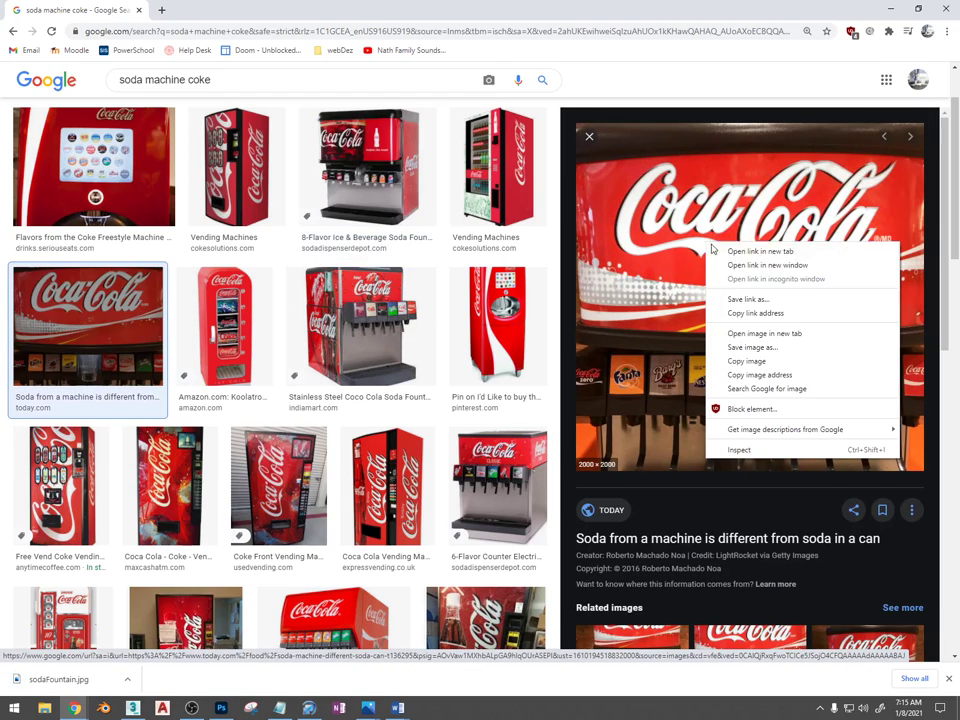
pyautogui.click(793, 348)
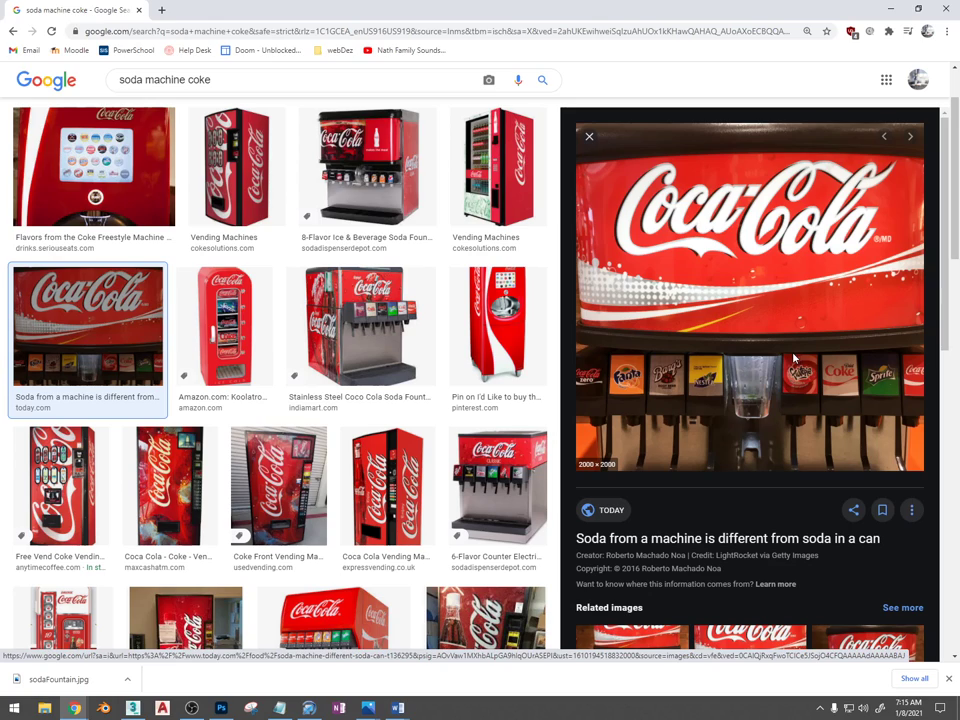
pyautogui.write('coke')
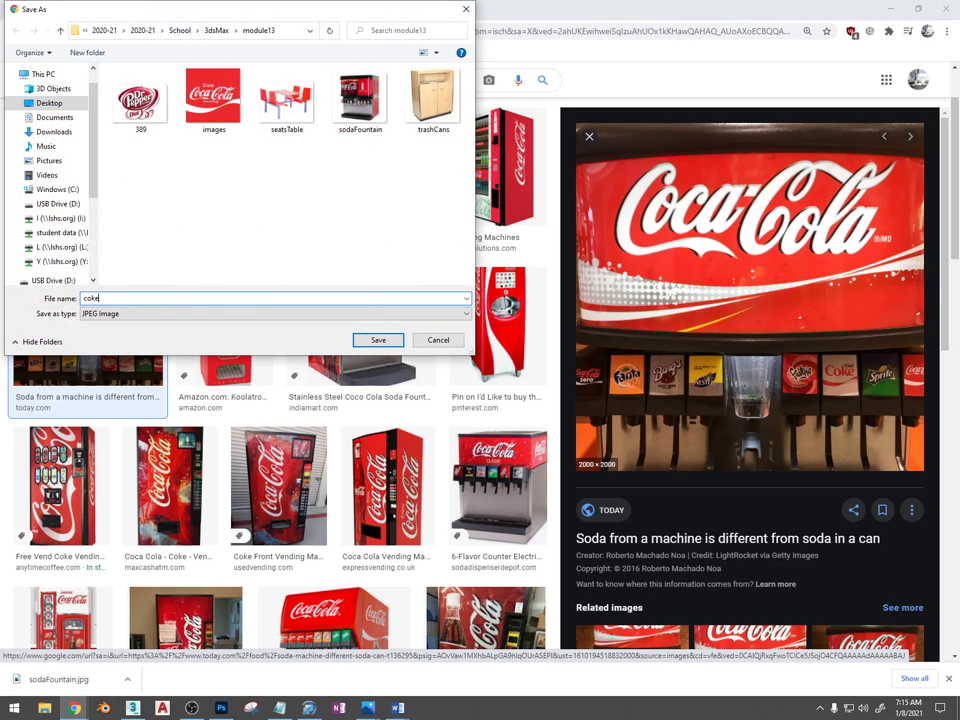
pyautogui.write('Ref')
pyautogui.press('Return')
# Look over the related dispenser images and run a new image search for "coke advert"
pyautogui.scroll(-5, 716, 432)
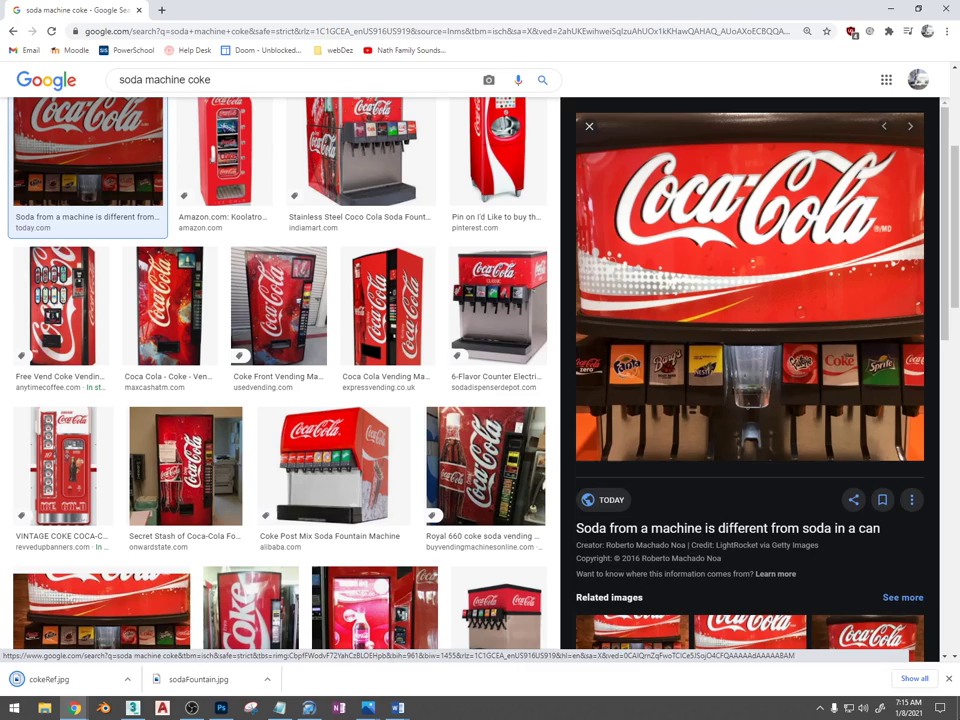
pyautogui.scroll(3, 546, 456)
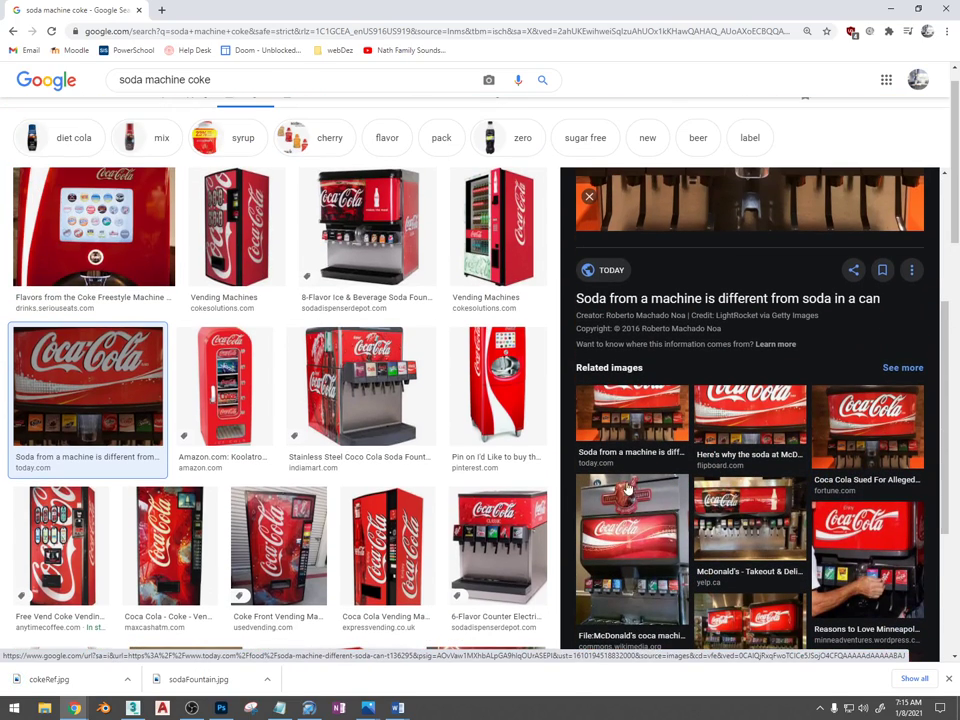
pyautogui.scroll(-3, 670, 484)
pyautogui.scroll(6, 669, 469)
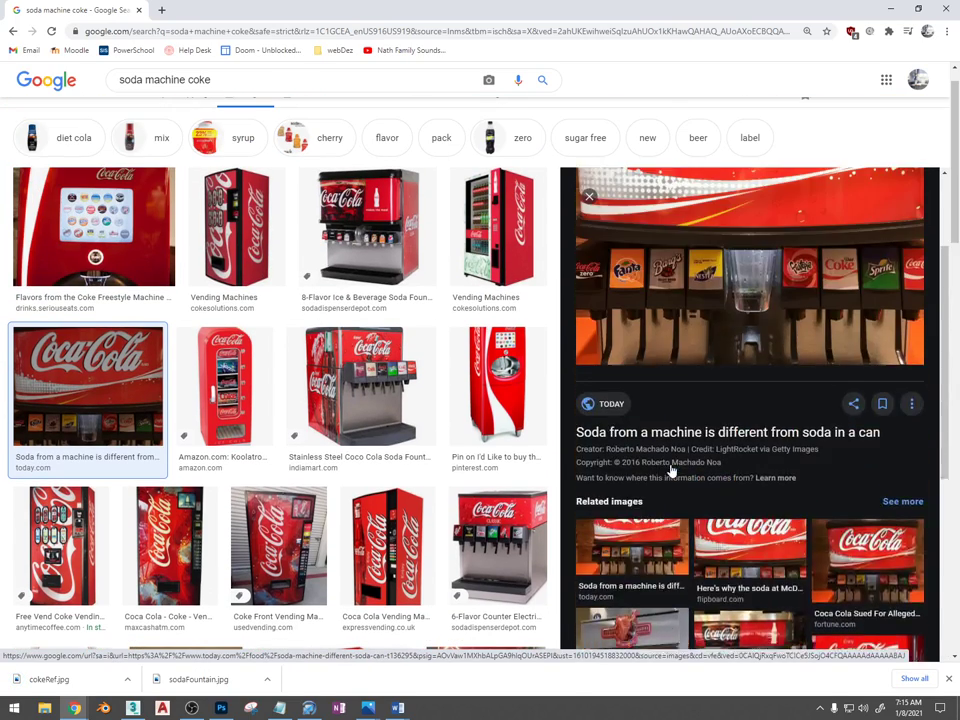
pyautogui.scroll(1, 271, 325)
pyautogui.moveTo(214, 90); pyautogui.dragTo(87, 108)
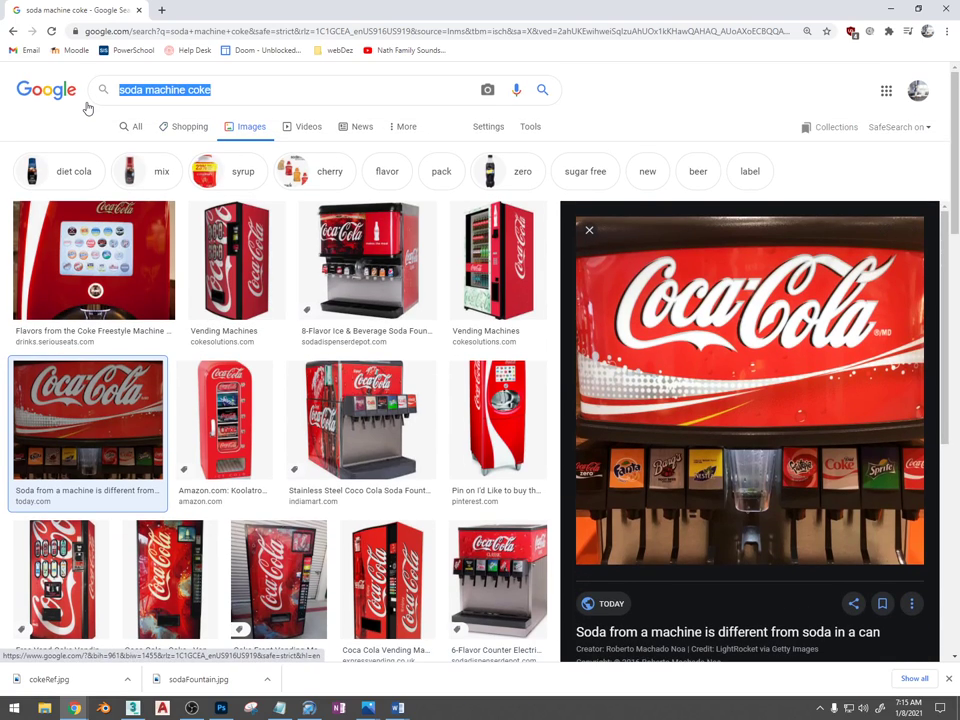
pyautogui.write('coke advert')
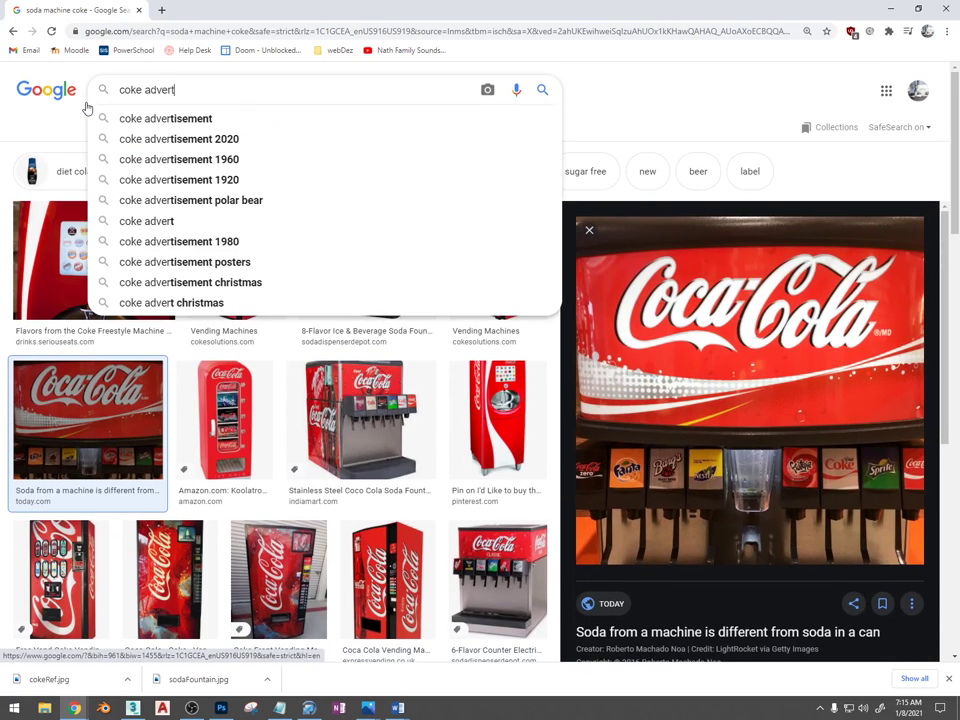
pyautogui.press('Return')
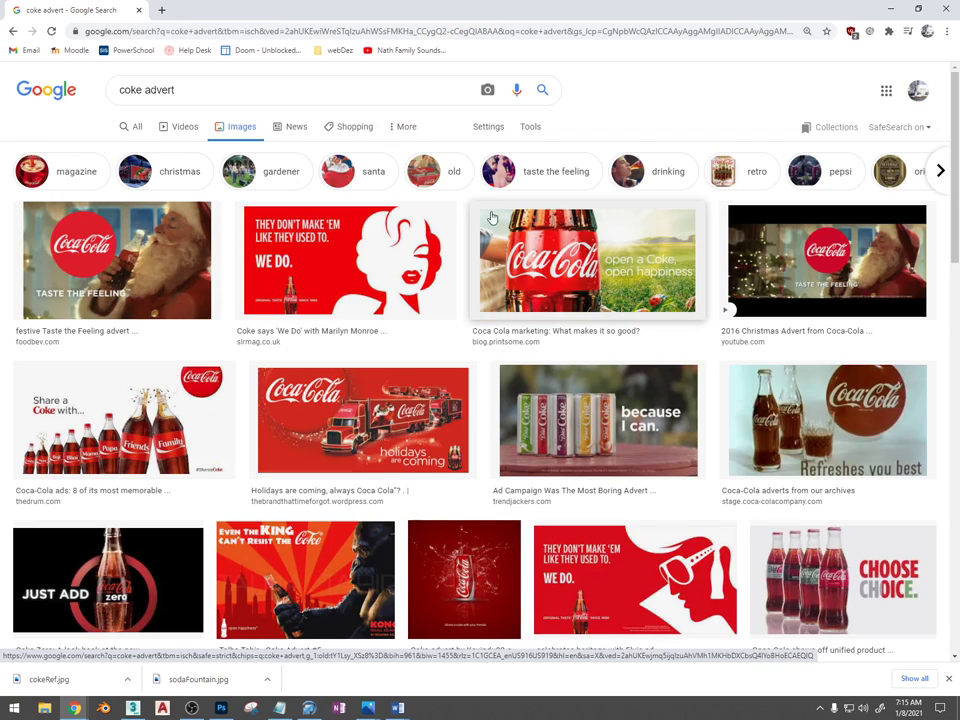
# Browse the coke advert results for a suitable front graphic and change the image search to "coke billboard"
pyautogui.scroll(-5, 493, 306)
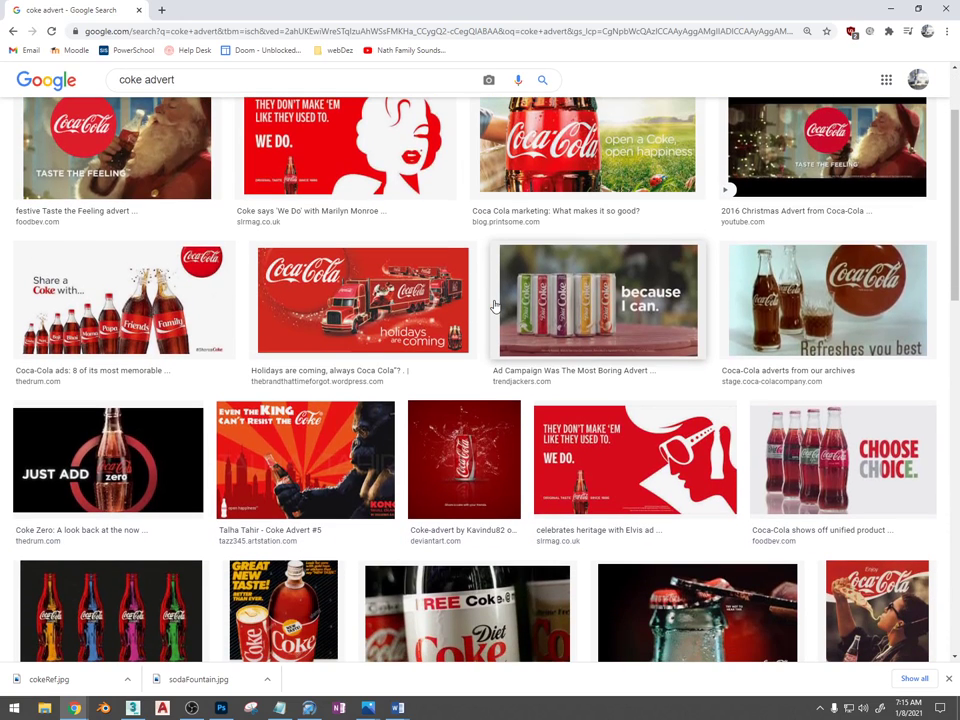
pyautogui.scroll(-6, 493, 306)
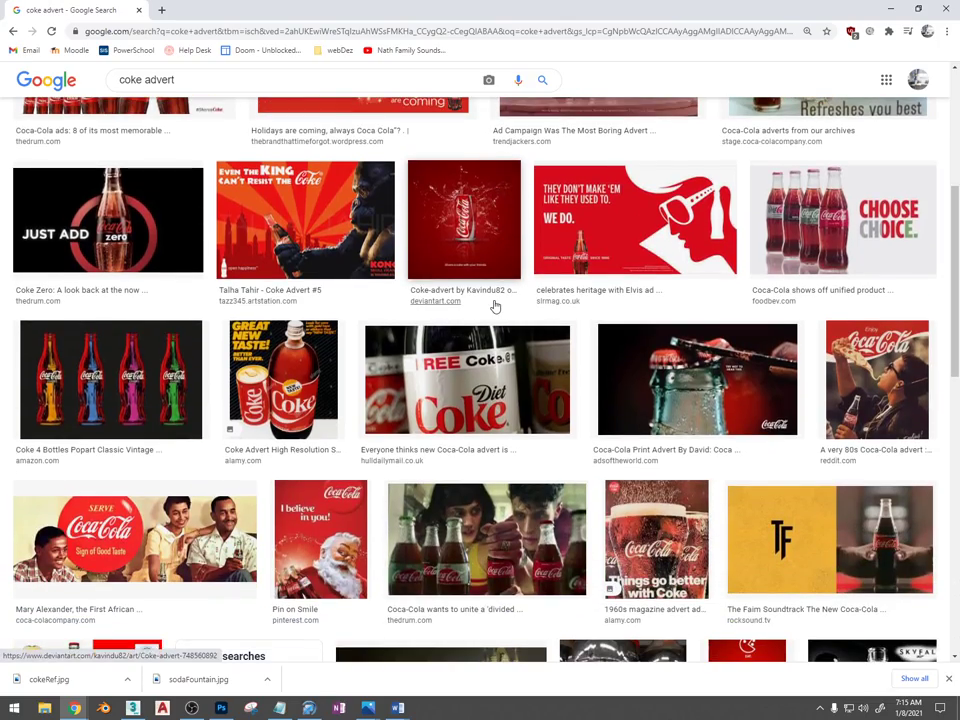
pyautogui.scroll(-4, 493, 306)
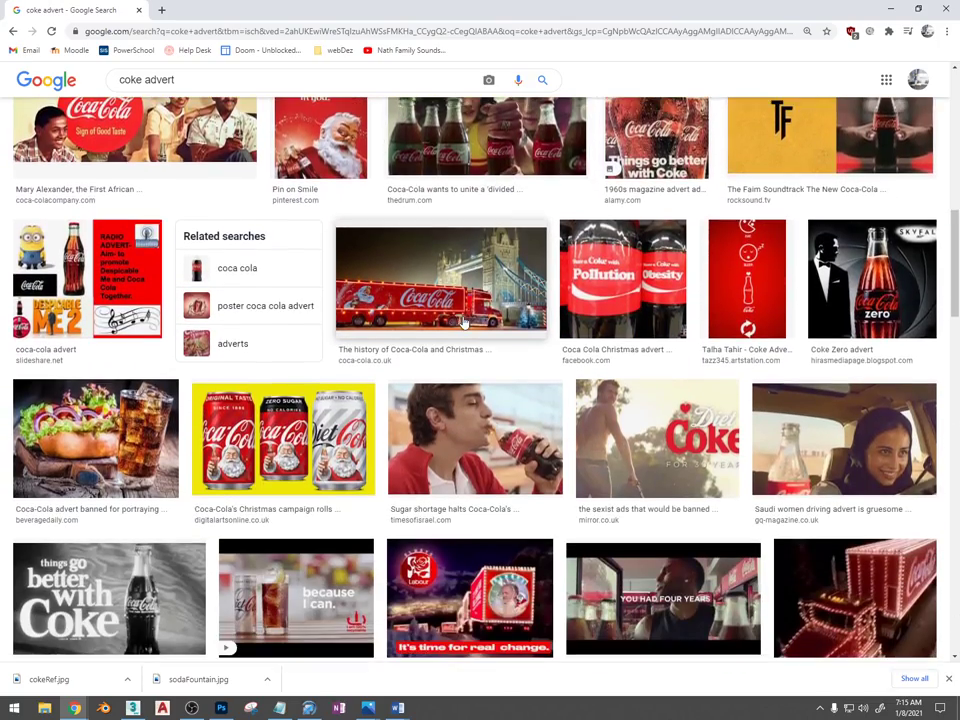
pyautogui.scroll(-6, 463, 325)
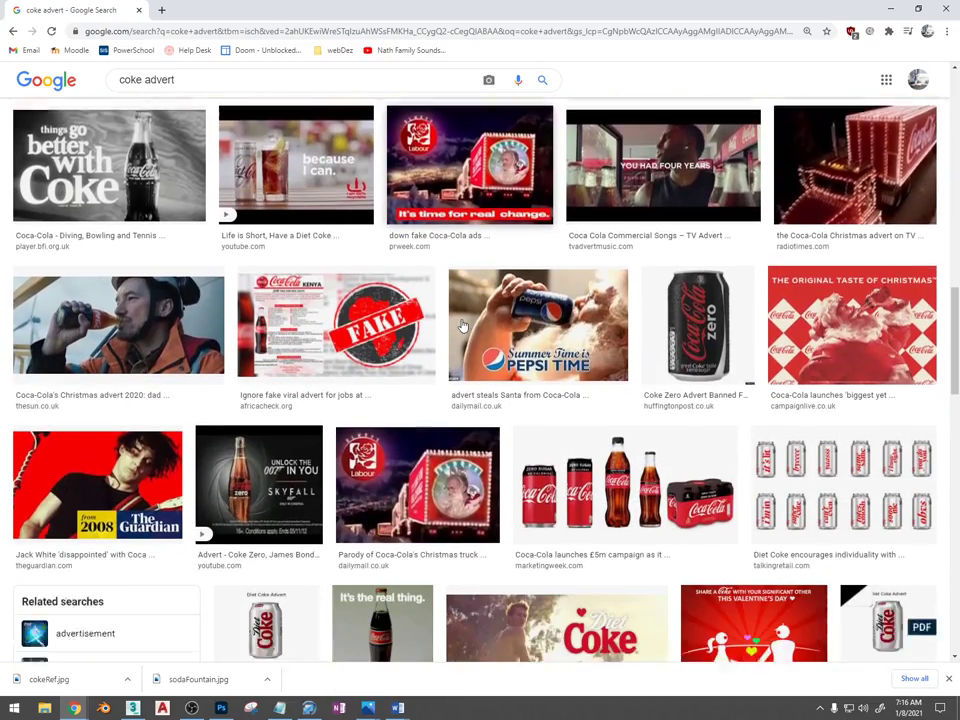
pyautogui.scroll(6, 463, 325)
pyautogui.scroll(10, 463, 325)
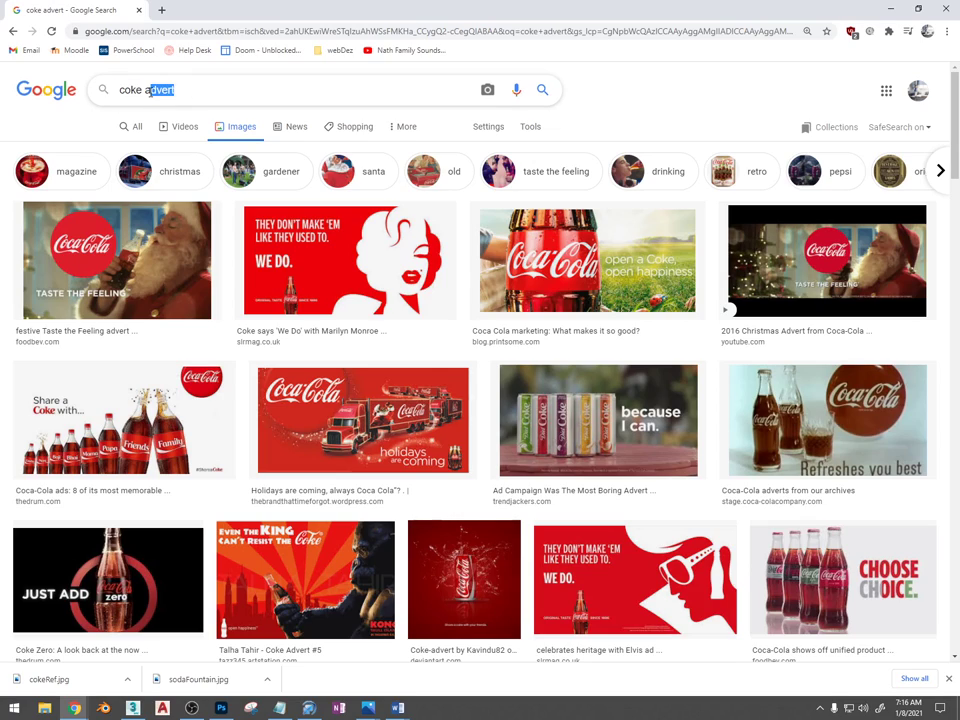
pyautogui.write('billboard')
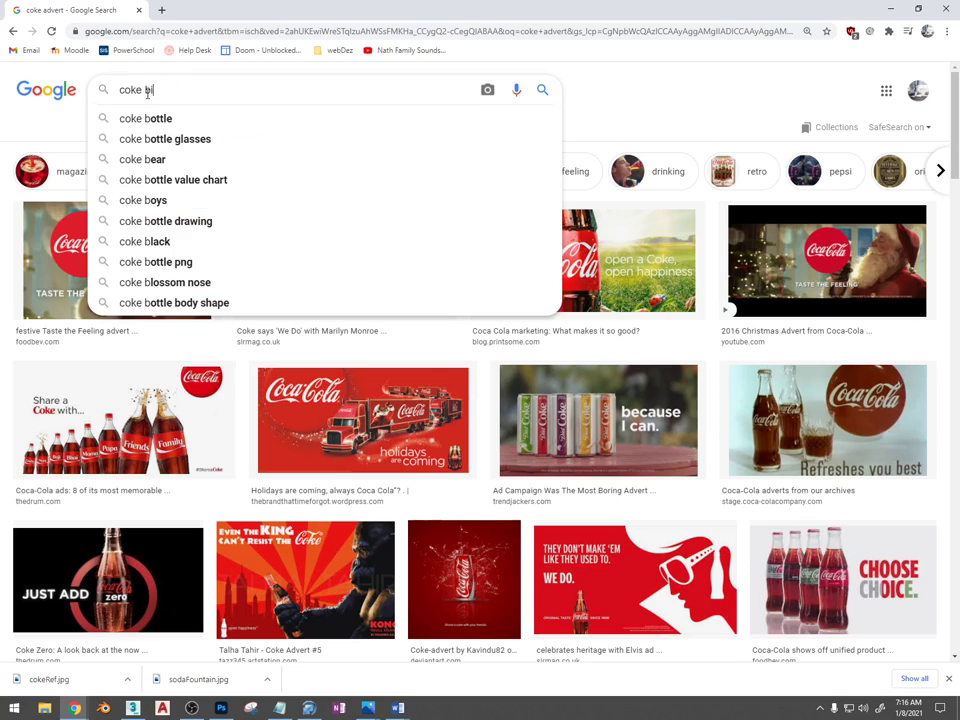
pyautogui.press('Return')
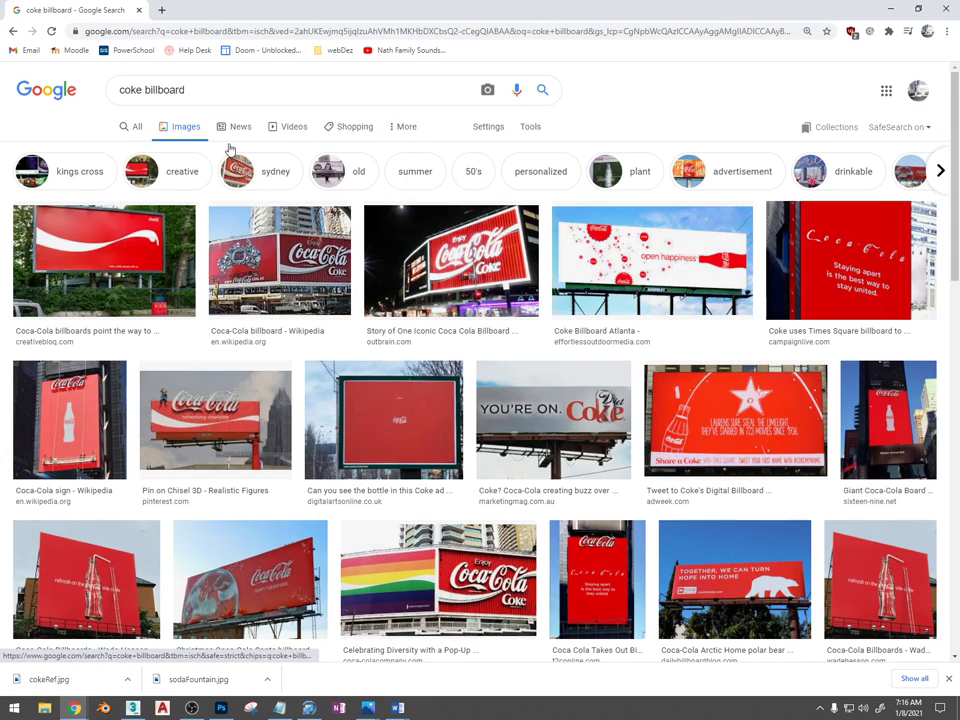
# Change the image search to "coke poster"
pyautogui.doubleClick(170, 90)
pyautogui.write('poster')
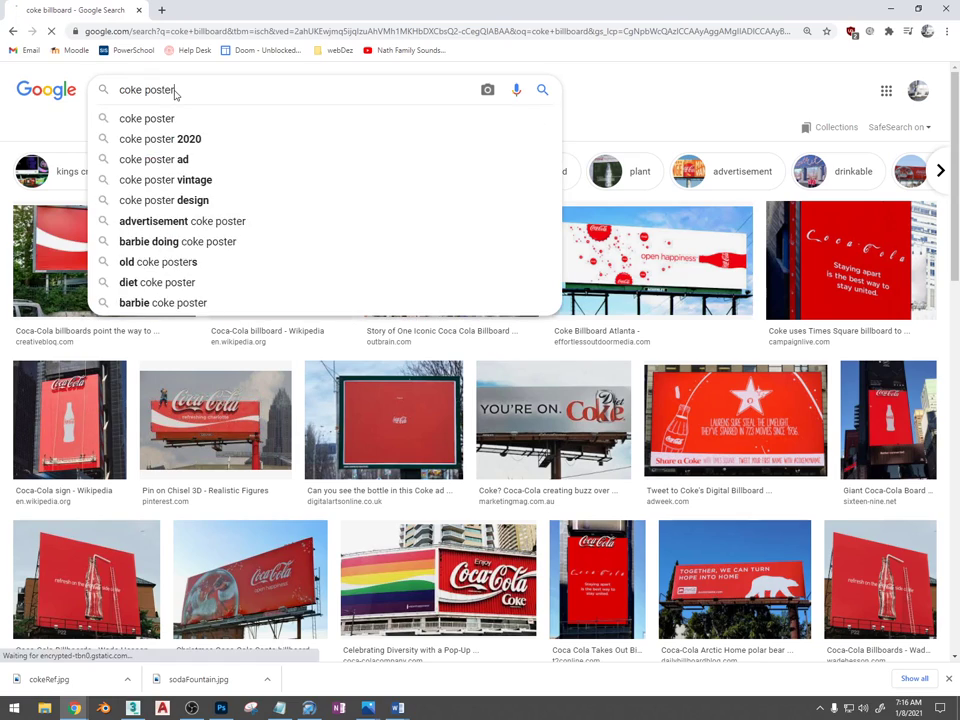
pyautogui.press('Return')
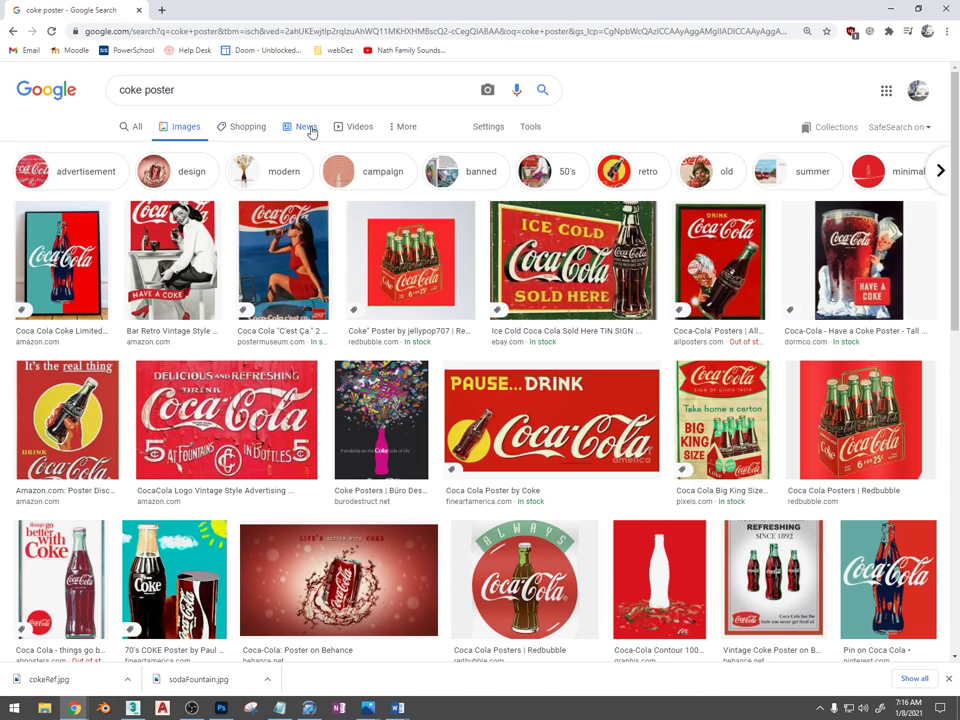
# Open the "Life's better with Coke" can splash poster and save it as frontCoke in the module13 folder
pyautogui.scroll(-2, 515, 408)
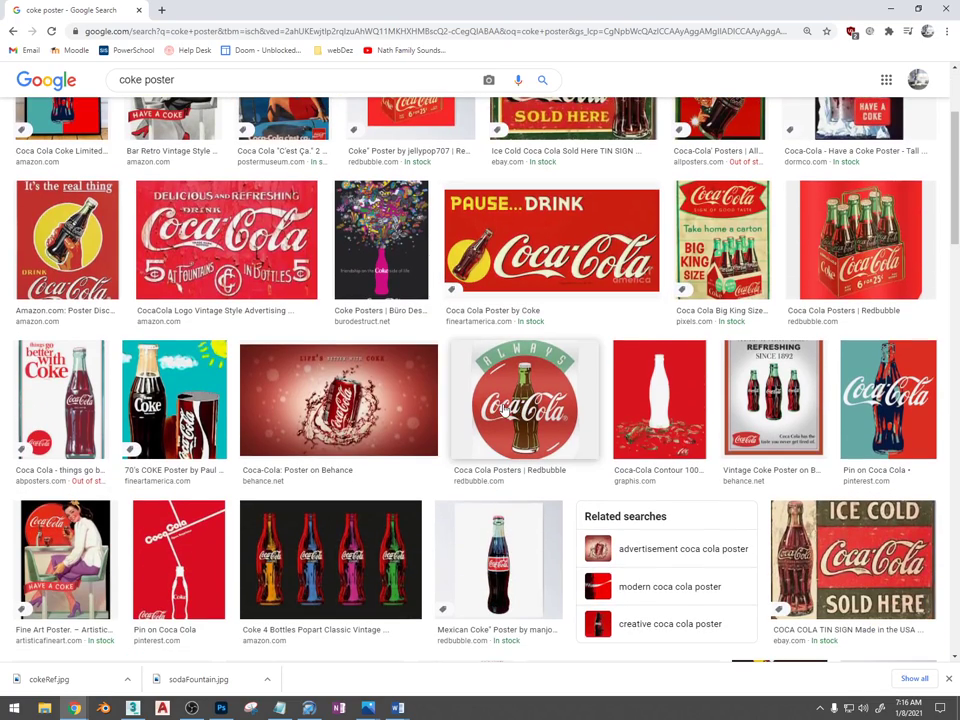
pyautogui.click(426, 405)
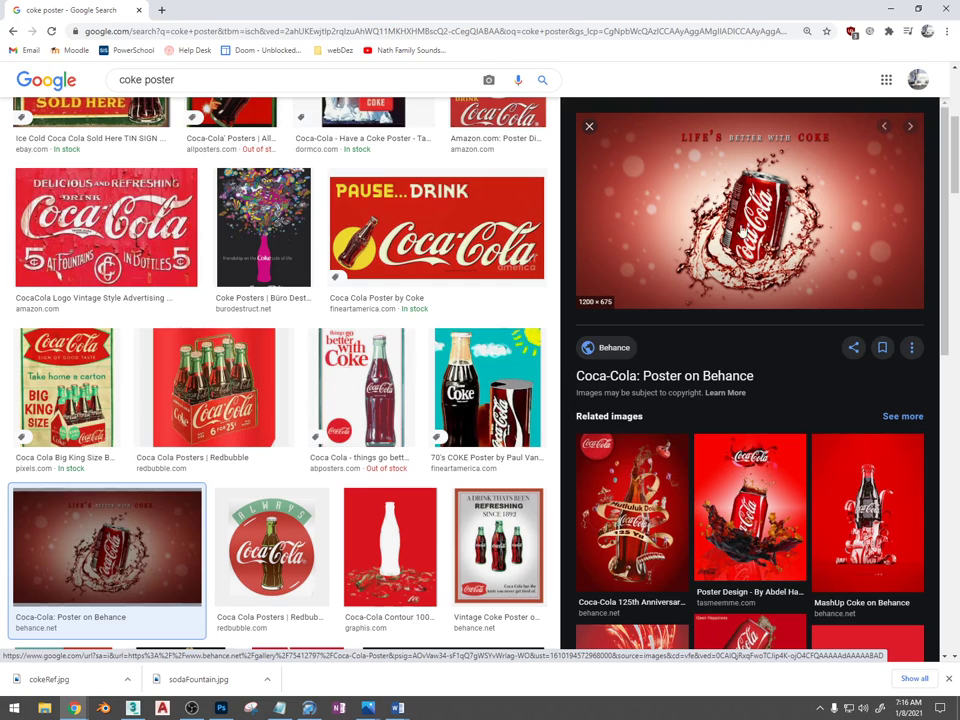
pyautogui.scroll(-3, 757, 229)
pyautogui.scroll(3, 766, 212)
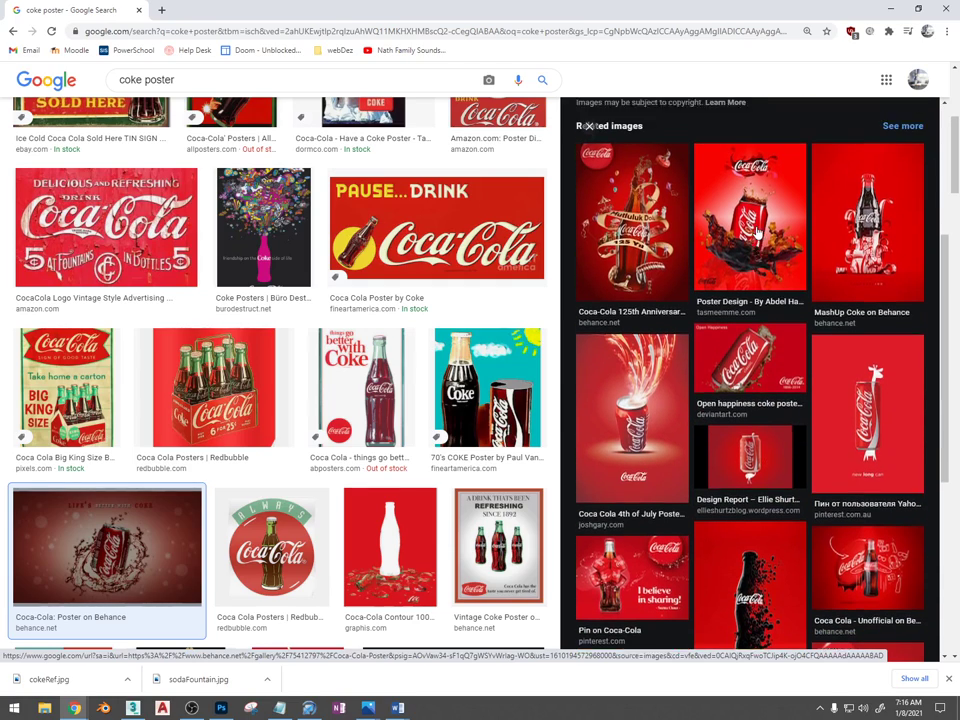
pyautogui.rightClick(766, 212)
pyautogui.click(853, 314)
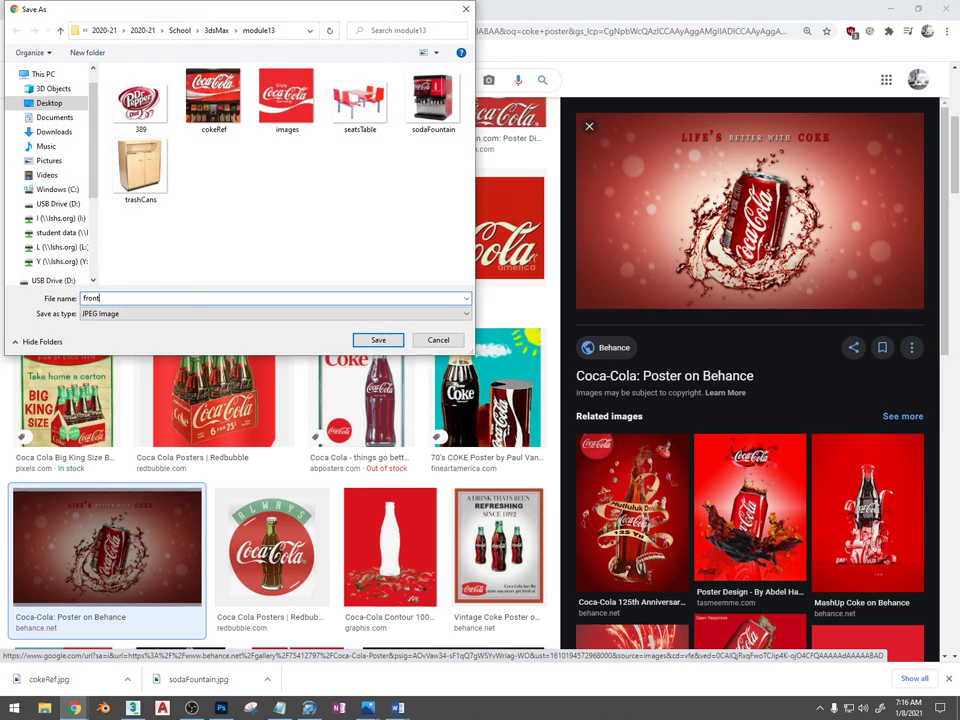
pyautogui.write('frontCoke')
pyautogui.press('Return')
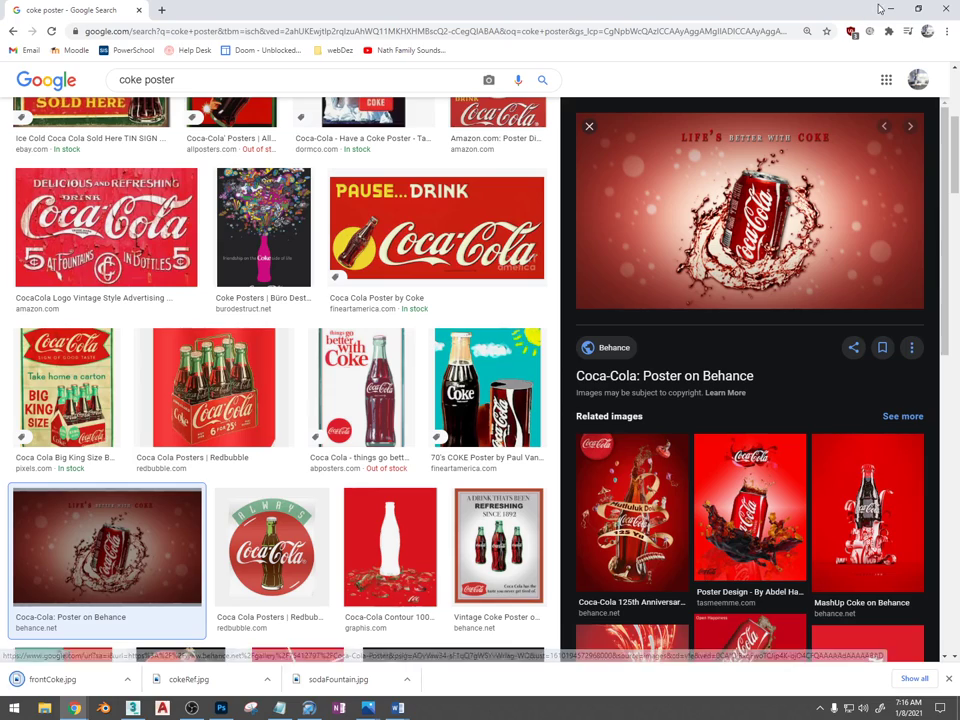
# Switch to 3ds Max, load sodaFountain as the material's bitmap, and assign that material to the blank plane beside the last one
pyautogui.click(888, 8)
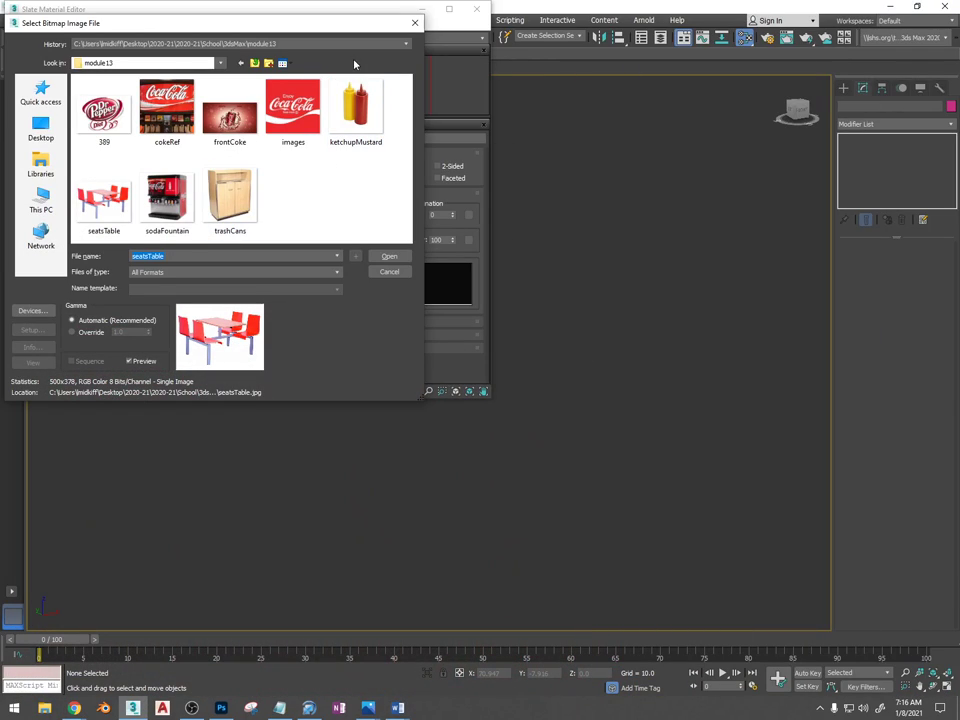
pyautogui.doubleClick(166, 201)
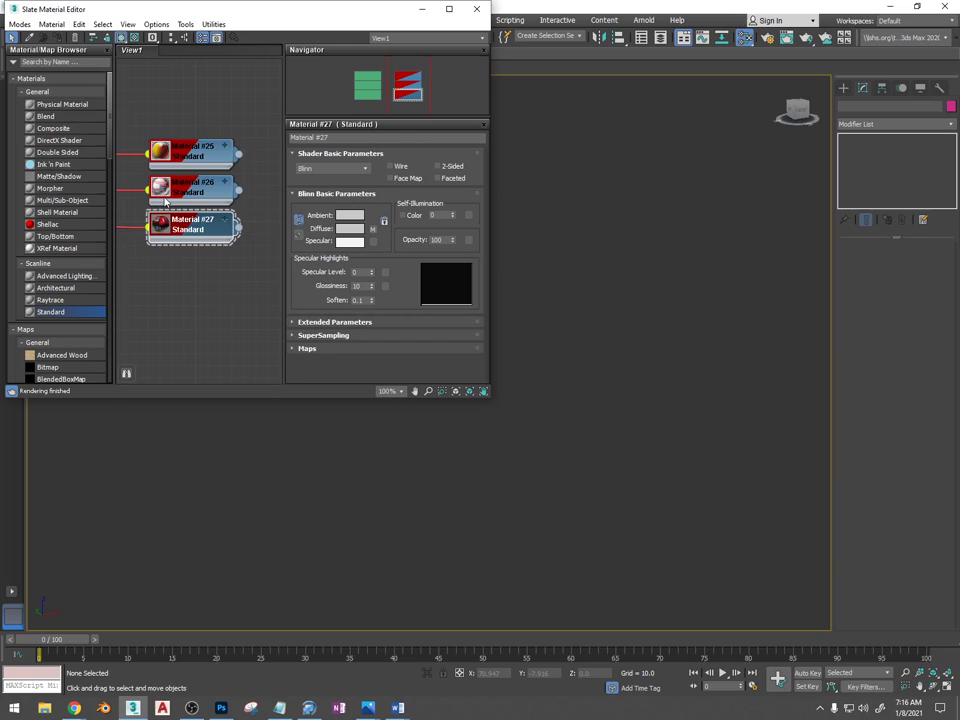
pyautogui.moveTo(505, 263); pyautogui.dragTo(680, 309, button='middle')
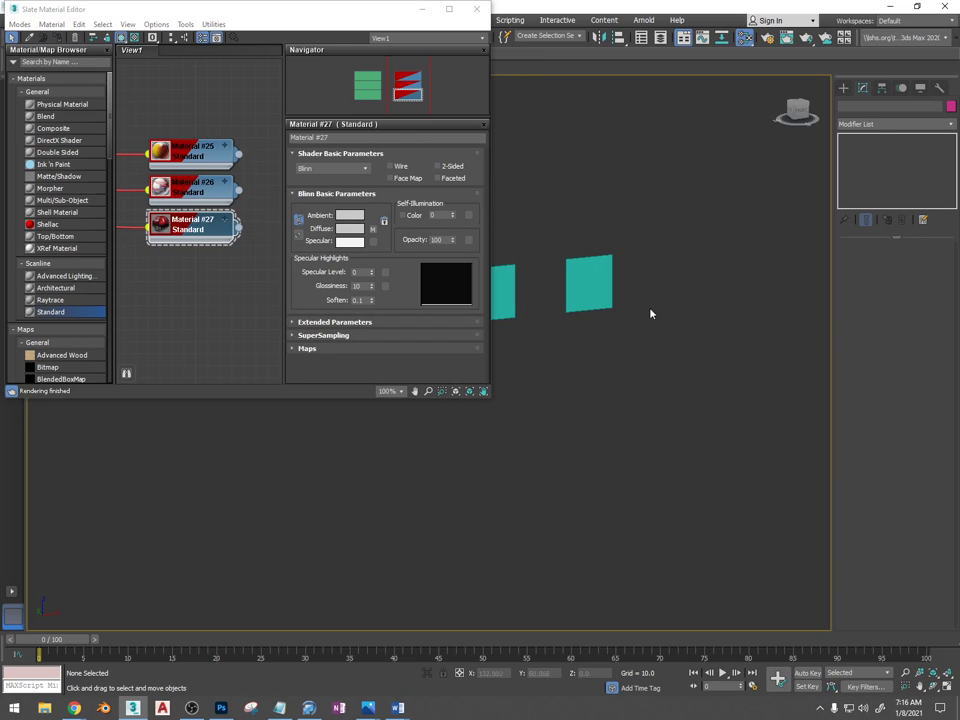
pyautogui.moveTo(239, 228); pyautogui.dragTo(268, 234)
pyautogui.moveTo(497, 290); pyautogui.dragTo(503, 291)
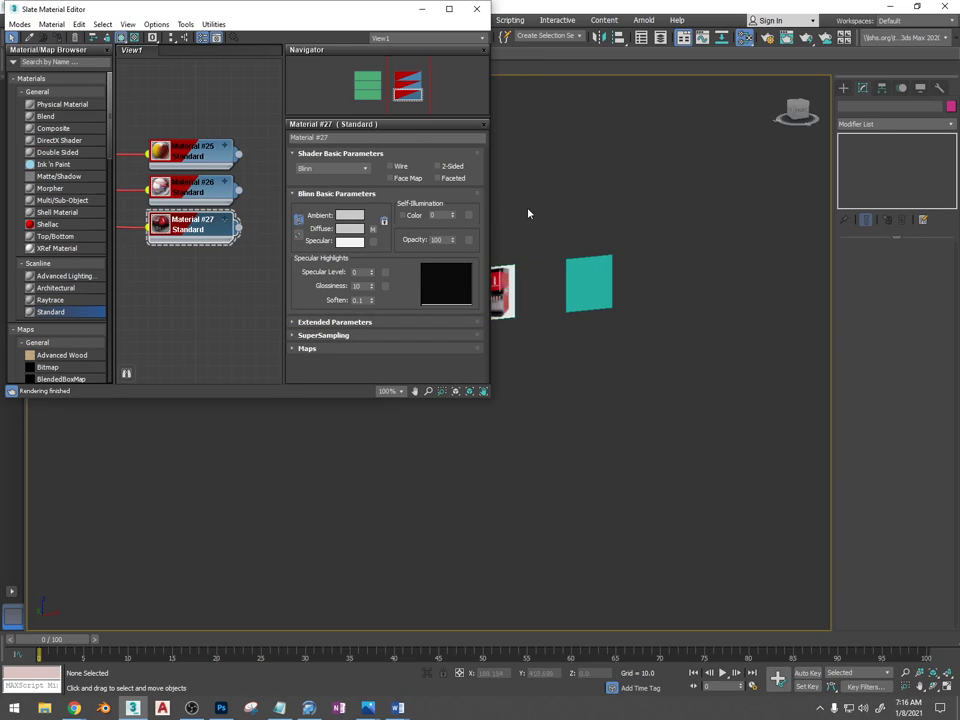
pyautogui.press('m')
# Frame the soda fountain reference plane in the viewport and activate the Box standard primitive
pyautogui.scroll(8, 495, 287)
pyautogui.moveTo(482, 257); pyautogui.dragTo(508, 449, button='middle')
pyautogui.click(843, 89)
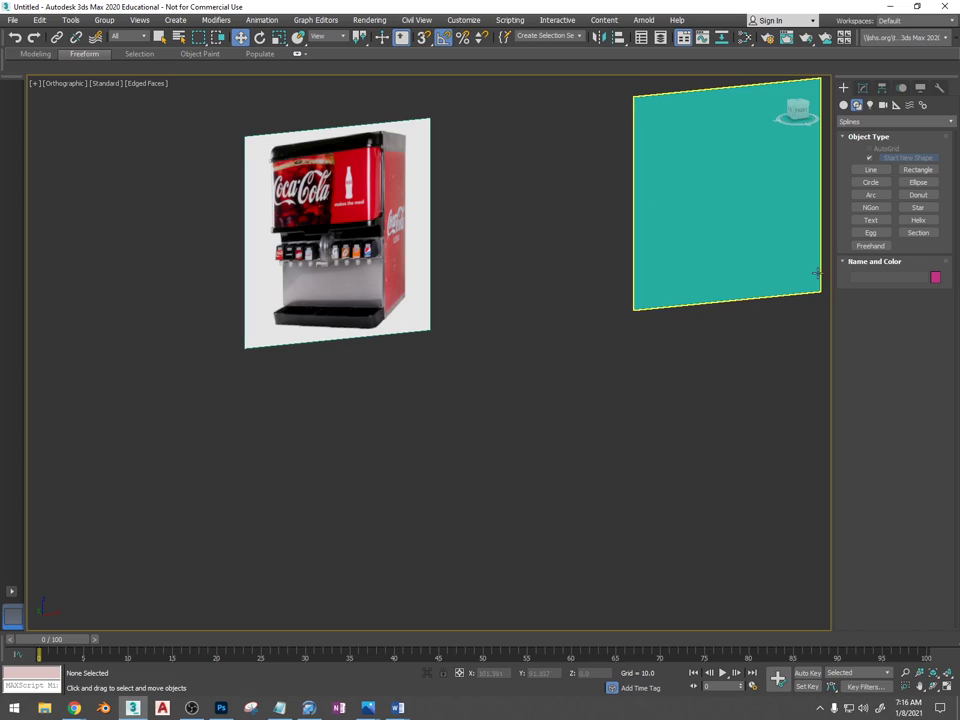
pyautogui.click(843, 105)
pyautogui.click(870, 160)
pyautogui.keyDown('alt'); pyautogui.moveTo(559, 296); pyautogui.dragTo(464, 336, button='middle'); pyautogui.keyUp('alt')
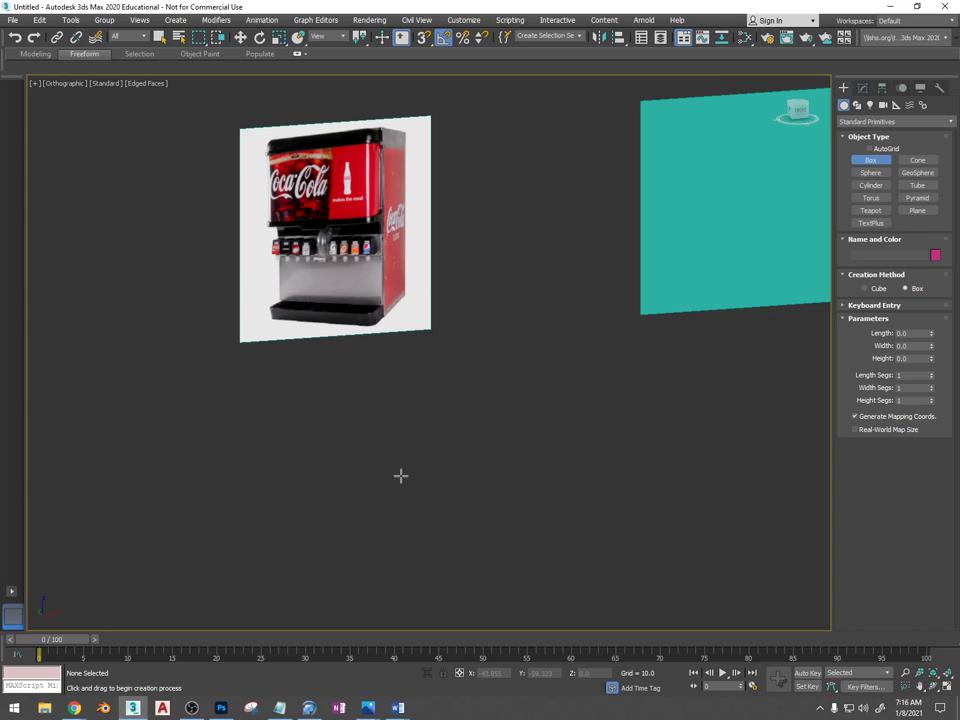
pyautogui.moveTo(434, 454); pyautogui.dragTo(311, 511)
pyautogui.keyDown('alt'); pyautogui.moveTo(311, 511); pyautogui.dragTo(422, 495, button='middle'); pyautogui.keyUp('alt')
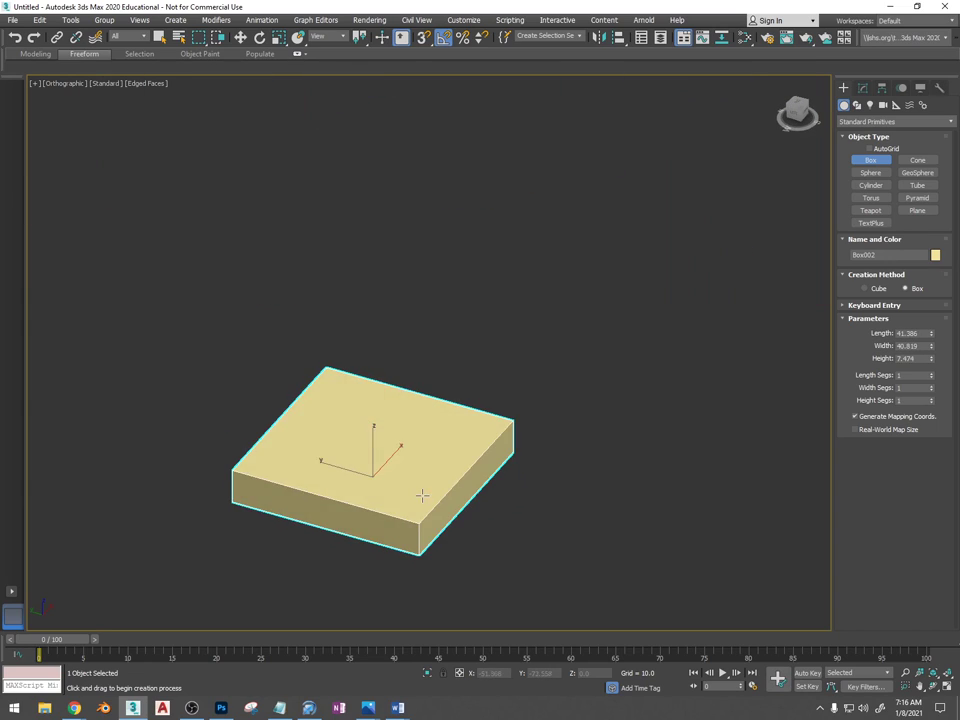
pyautogui.scroll(-2, 423, 494)
pyautogui.press('Delete')
pyautogui.scroll(-8, 424, 490)
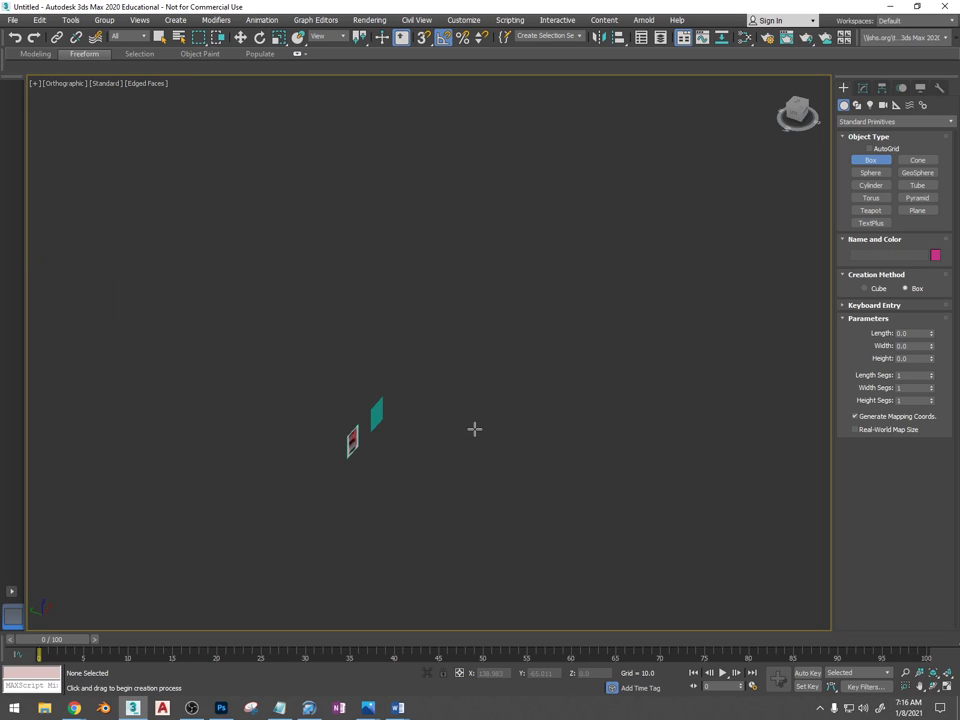
# Create an upright box about 19 long and 33 wide between the soda fountain reference and the blank plane
pyautogui.keyDown('alt'); pyautogui.moveTo(474, 429); pyautogui.dragTo(394, 428, button='middle'); pyautogui.keyUp('alt')
pyautogui.scroll(6, 380, 395)
pyautogui.scroll(-4, 463, 379)
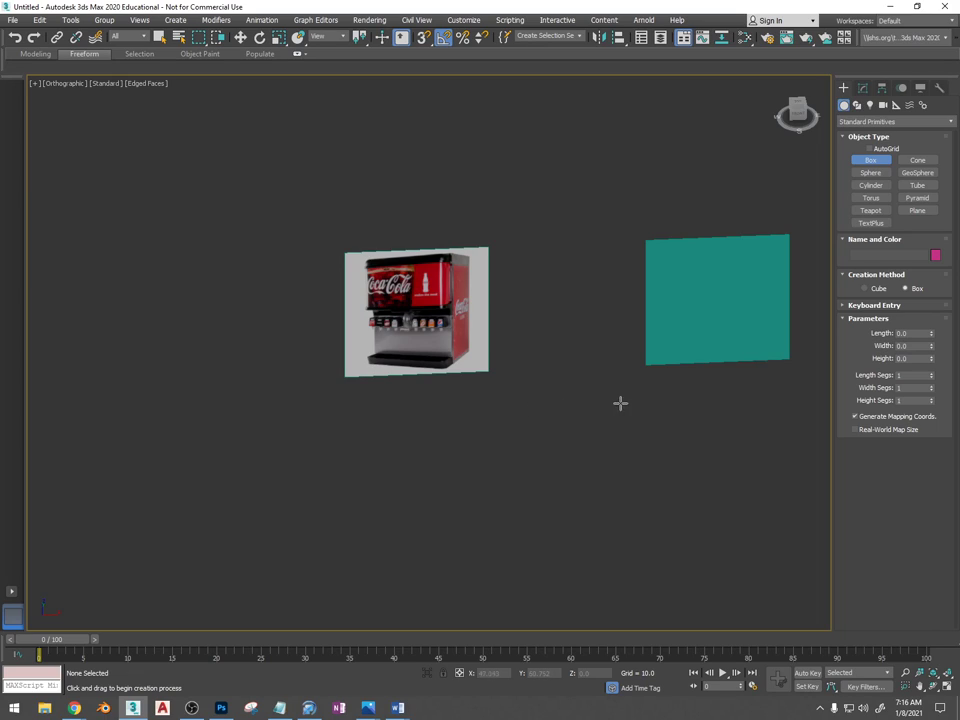
pyautogui.moveTo(638, 391); pyautogui.dragTo(528, 422)
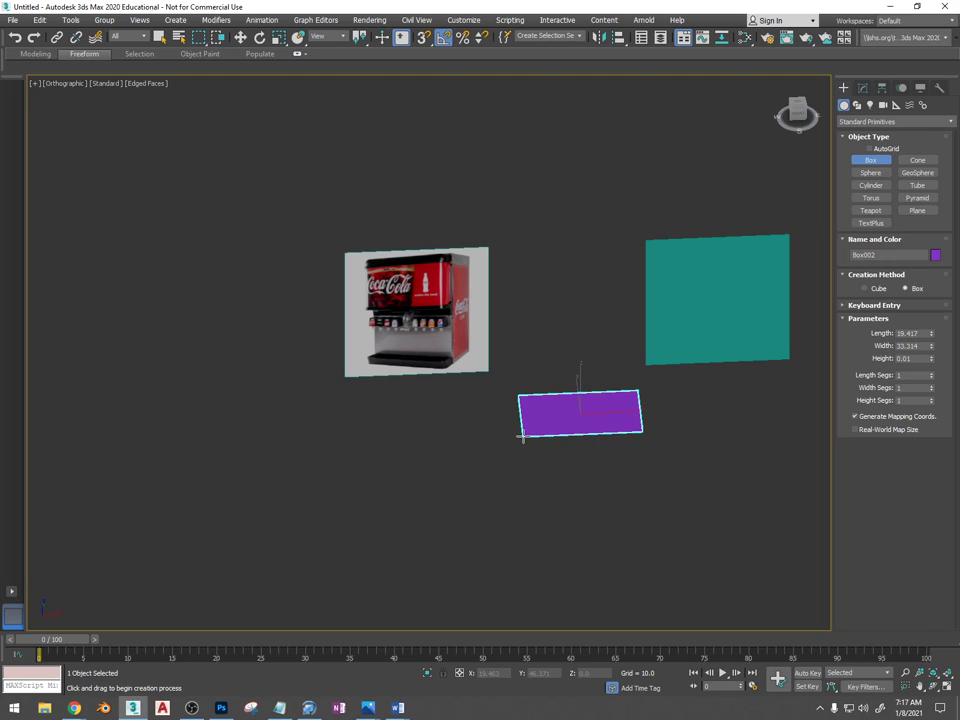
pyautogui.click(528, 300)
pyautogui.keyDown('alt'); pyautogui.moveTo(565, 354); pyautogui.dragTo(589, 339, button='middle'); pyautogui.keyUp('alt')
pyautogui.rightClick(589, 339)
# Convert the purple box to an editable poly
pyautogui.rightClick(593, 333)
pyautogui.moveTo(675, 457)
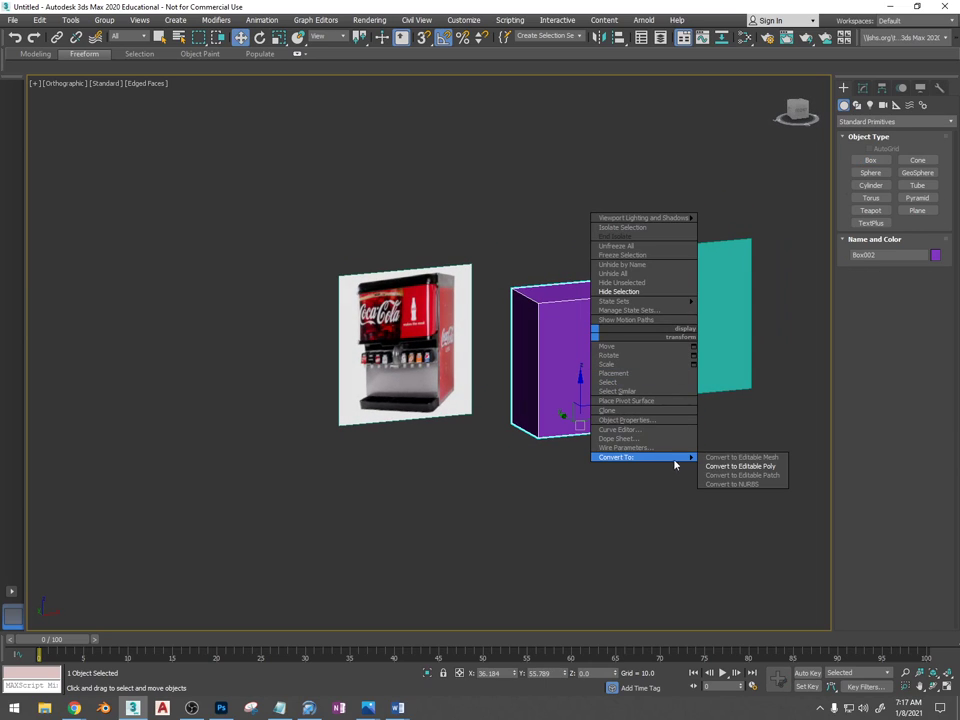
pyautogui.click(720, 467)
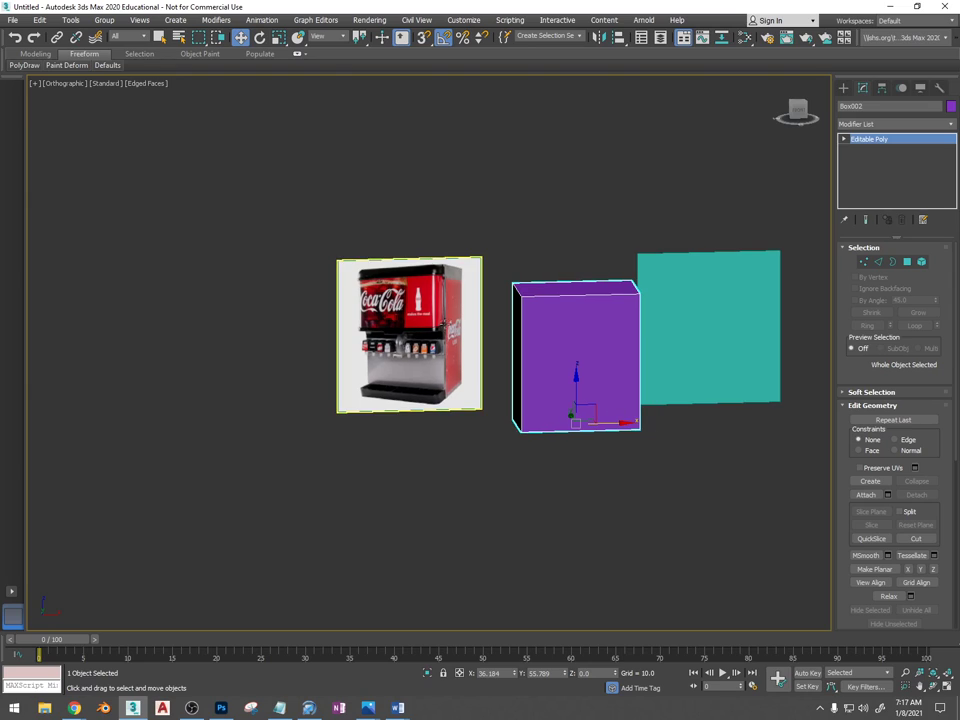
pyautogui.keyDown('alt'); pyautogui.moveTo(454, 398); pyautogui.dragTo(670, 347, button='middle'); pyautogui.keyUp('alt')
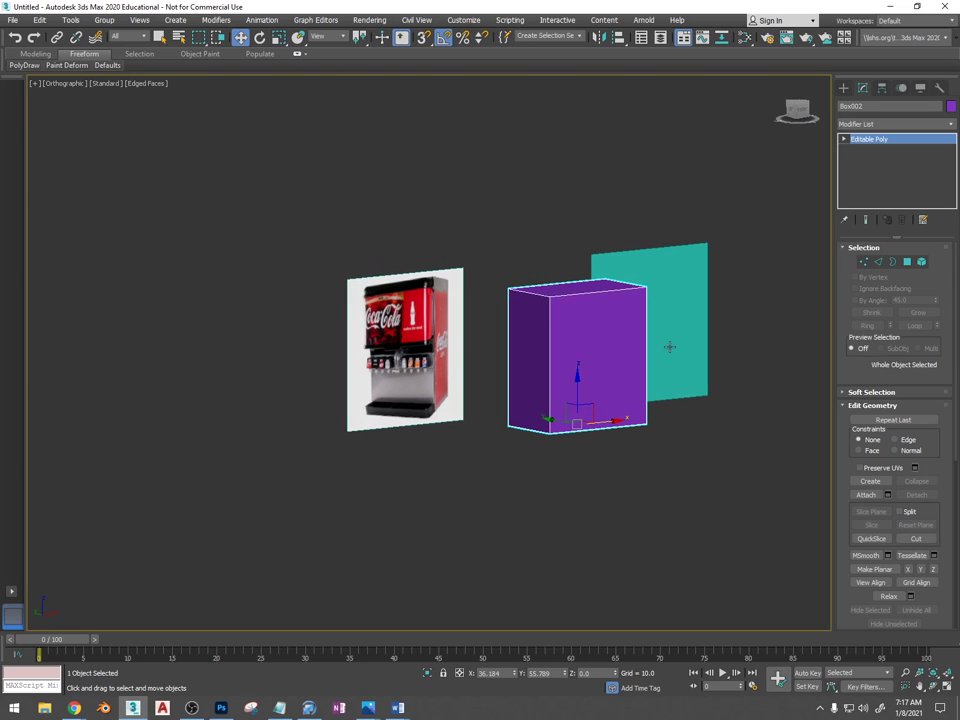
# Connect the box's four vertical edges with one segment at slide -85, adding an edge loop near the base
pyautogui.click(879, 263)
pyautogui.keyDown('alt'); pyautogui.moveTo(722, 310); pyautogui.dragTo(658, 317, button='middle'); pyautogui.keyUp('alt')
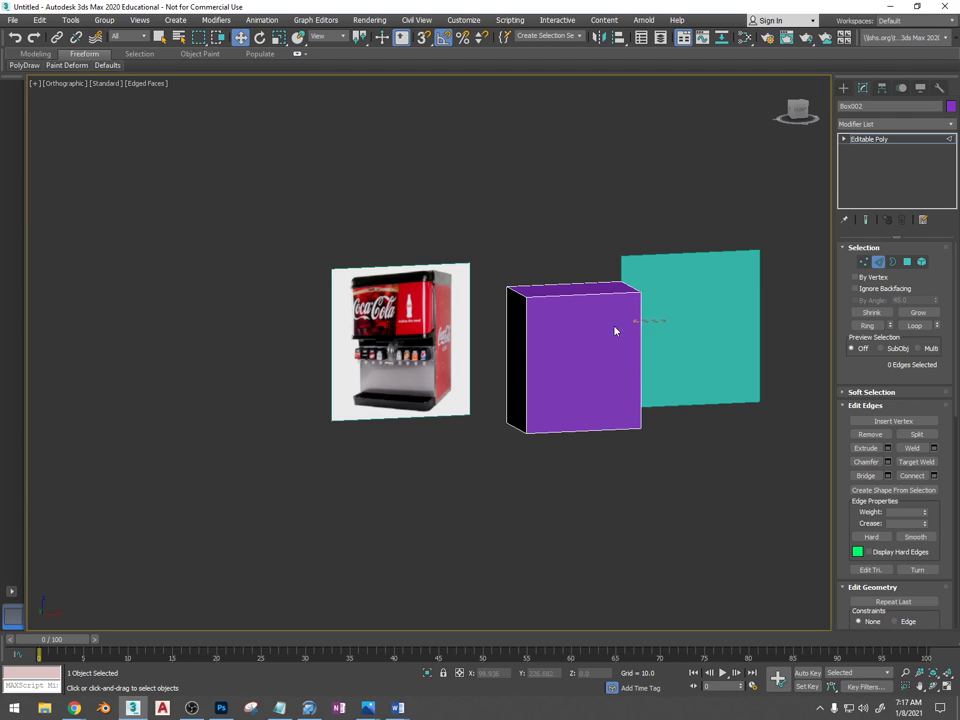
pyautogui.moveTo(472, 364); pyautogui.dragTo(471, 363)
pyautogui.keyDown('alt'); pyautogui.moveTo(520, 374); pyautogui.dragTo(571, 379, button='middle'); pyautogui.keyUp('alt')
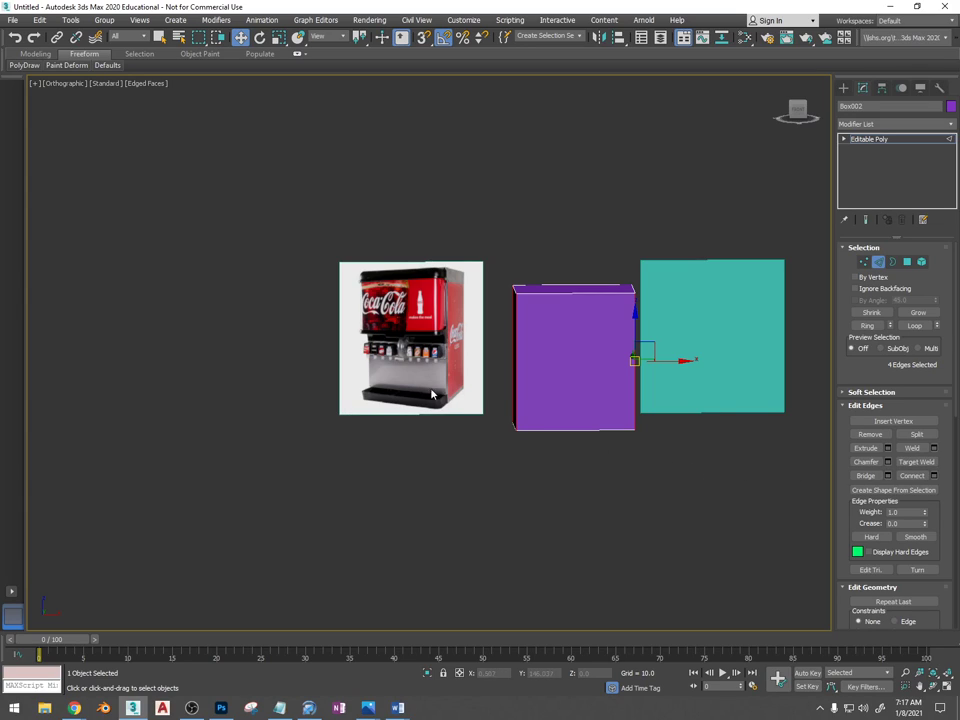
pyautogui.click(933, 475)
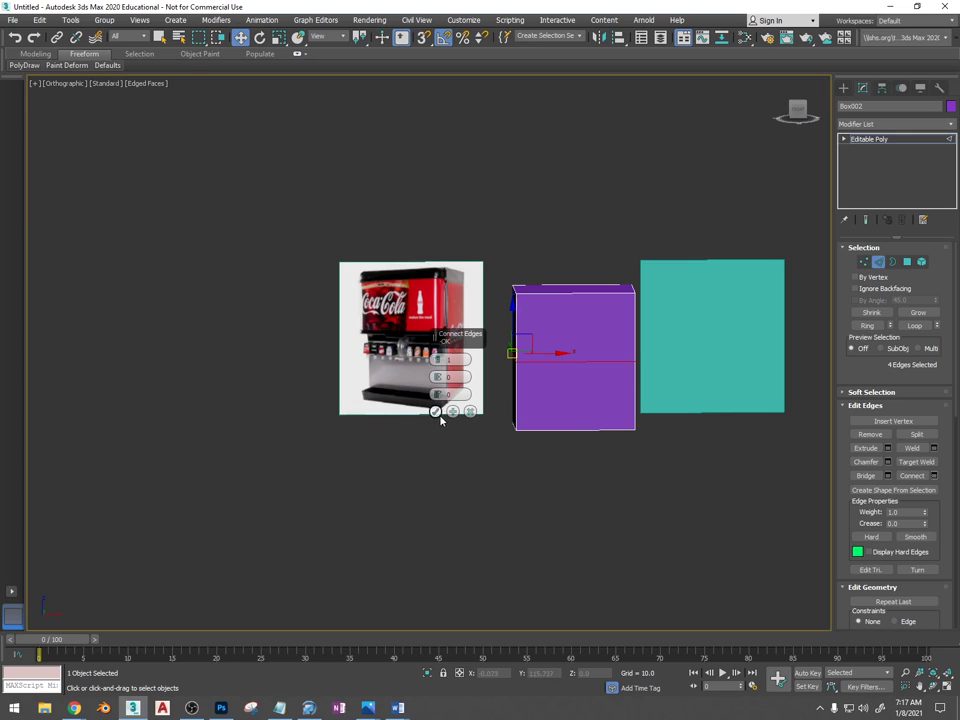
pyautogui.moveTo(437, 394); pyautogui.dragTo(492, 602)
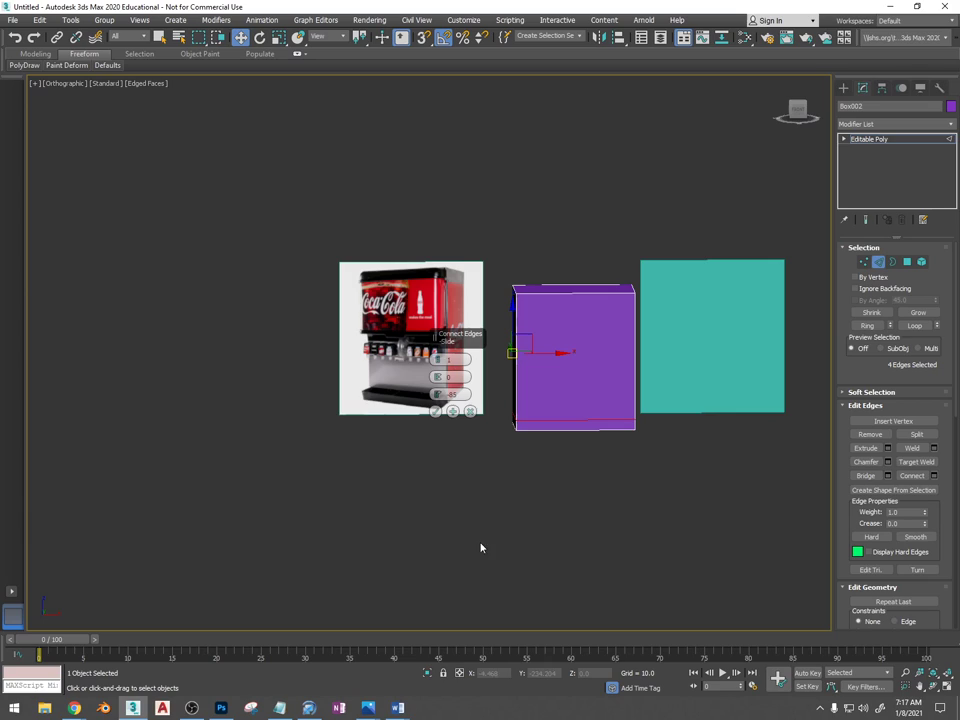
pyautogui.click(436, 411)
# Connect the four vertical edges above the base loop with one segment at slide -12, dividing the body near mid-height
pyautogui.moveTo(704, 362); pyautogui.dragTo(706, 362)
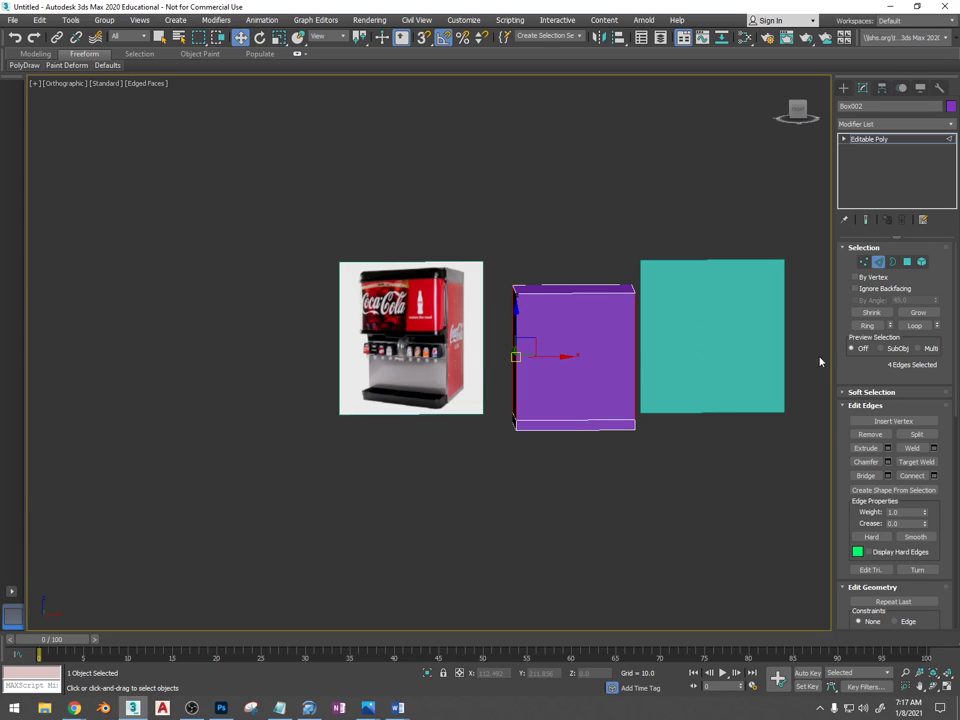
pyautogui.hotkey('ctrl', 'shift', 'e')
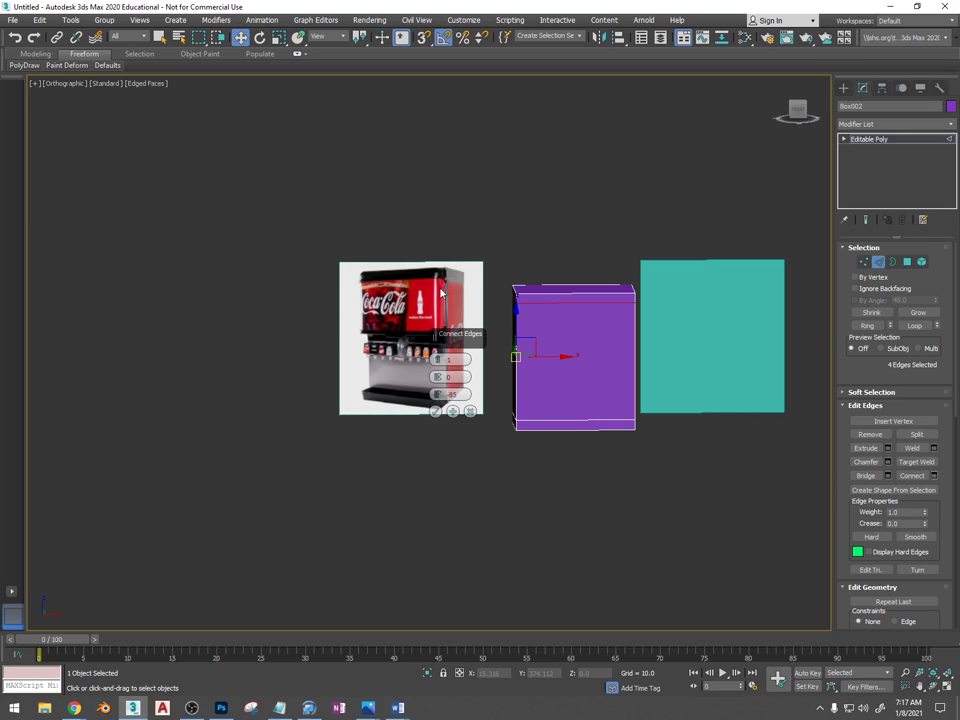
pyautogui.moveTo(437, 394); pyautogui.dragTo(486, 226)
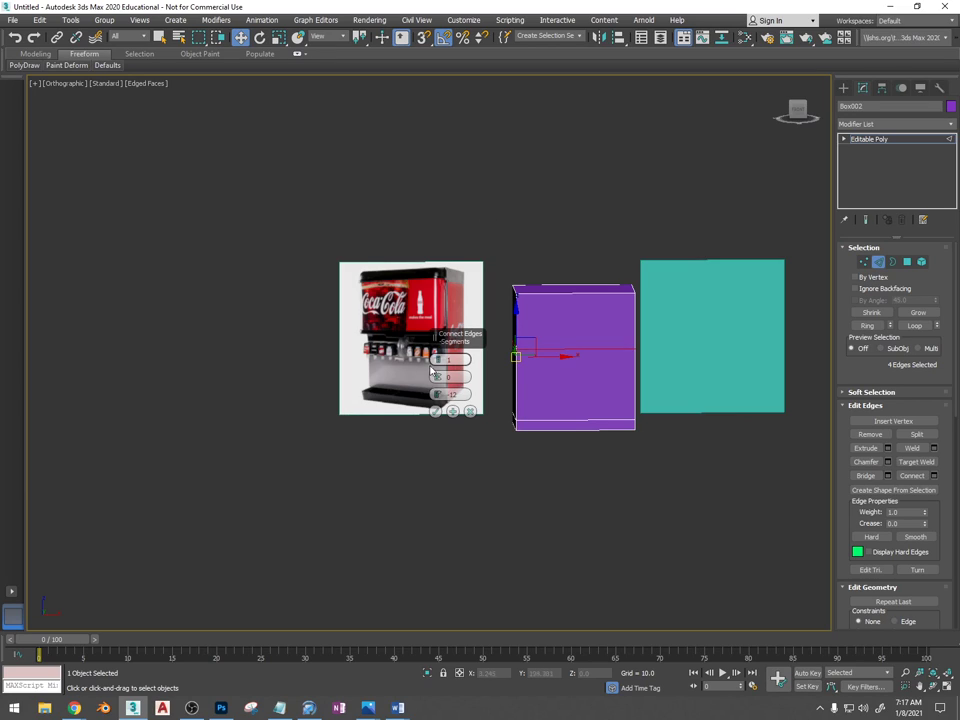
pyautogui.click(437, 411)
# Extrude the box's top polygon upward by 3.691
pyautogui.click(907, 262)
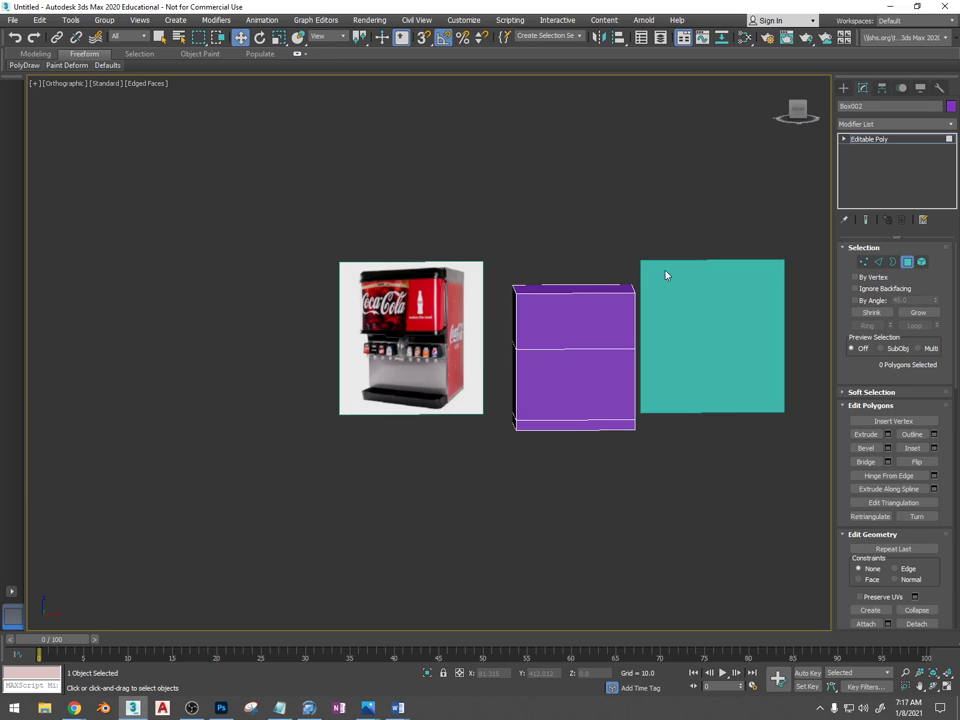
pyautogui.keyDown('alt'); pyautogui.moveTo(652, 276); pyautogui.dragTo(651, 291, button='middle'); pyautogui.keyUp('alt')
pyautogui.click(605, 286)
pyautogui.keyDown('alt'); pyautogui.moveTo(696, 350); pyautogui.dragTo(708, 335, button='middle'); pyautogui.keyUp('alt')
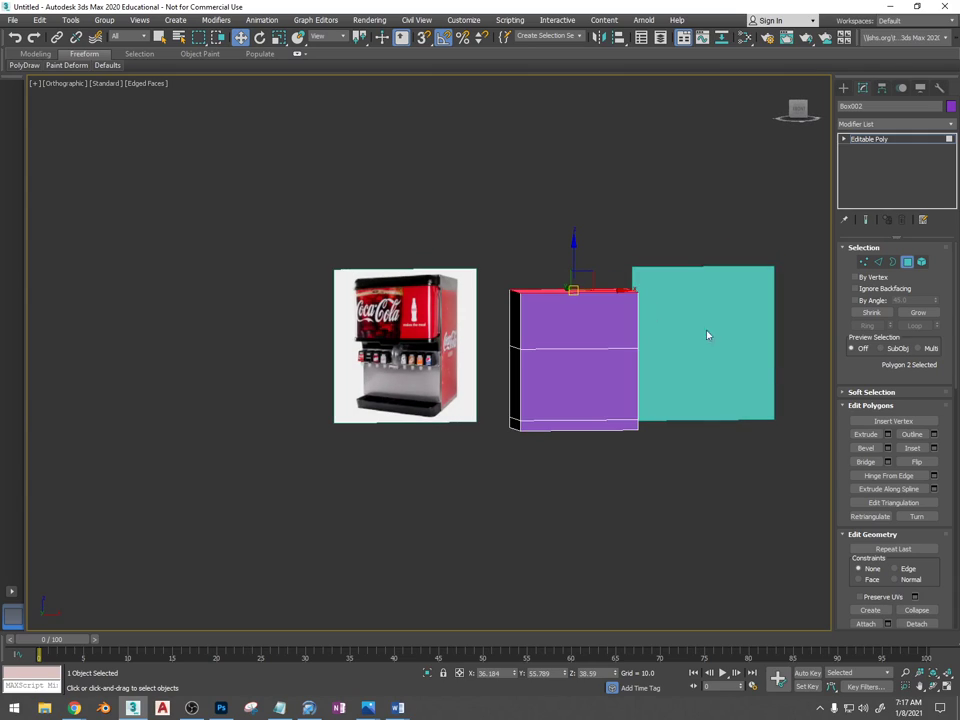
pyautogui.click(888, 434)
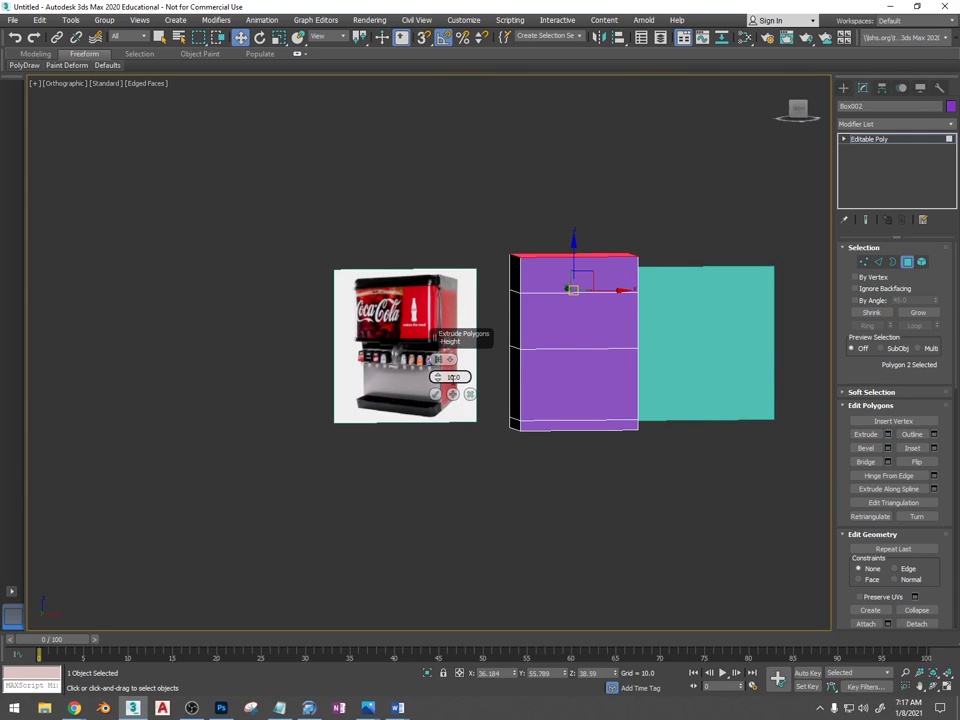
pyautogui.rightClick(439, 377)
pyautogui.moveTo(437, 377); pyautogui.dragTo(438, 366)
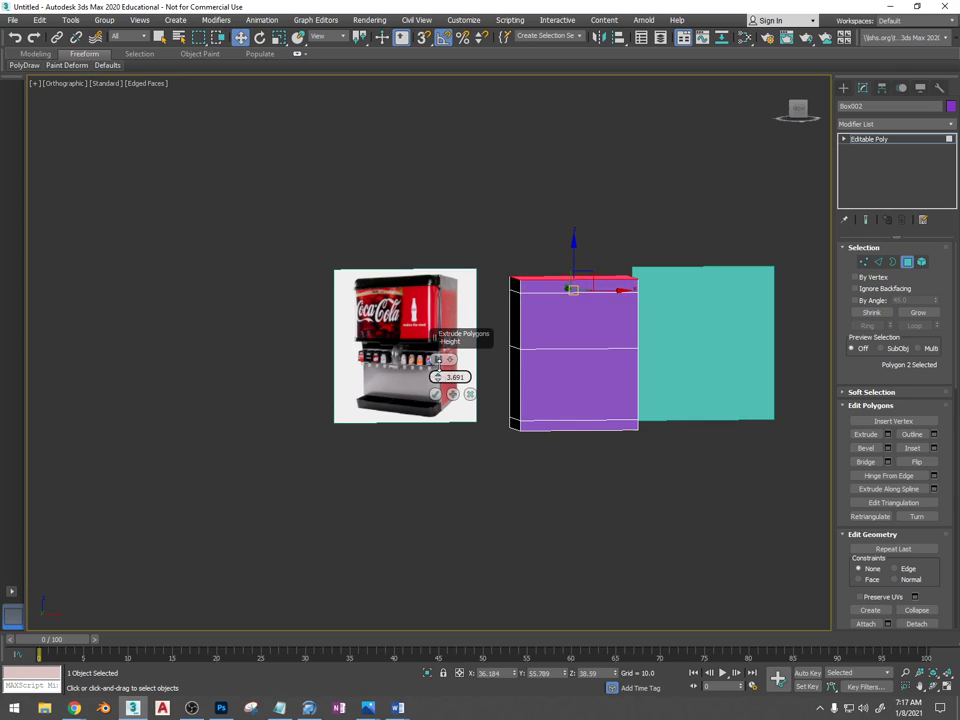
pyautogui.click(435, 395)
# Extrude the base strip and the two upper front polygons outward, leaving the middle front section recessed
pyautogui.click(539, 427)
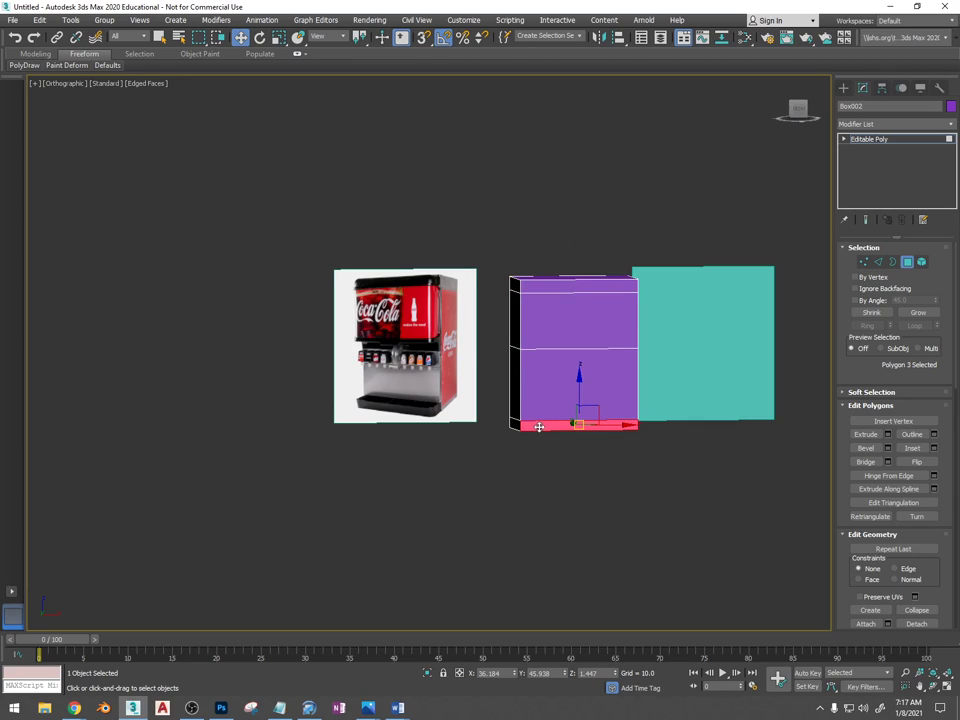
pyautogui.keyDown('alt'); pyautogui.moveTo(546, 314); pyautogui.dragTo(580, 310, button='middle'); pyautogui.keyUp('alt')
pyautogui.keyDown('ctrl'); pyautogui.click(566, 318); pyautogui.keyUp('ctrl')
pyautogui.keyDown('ctrl'); pyautogui.click(564, 285); pyautogui.keyUp('ctrl')
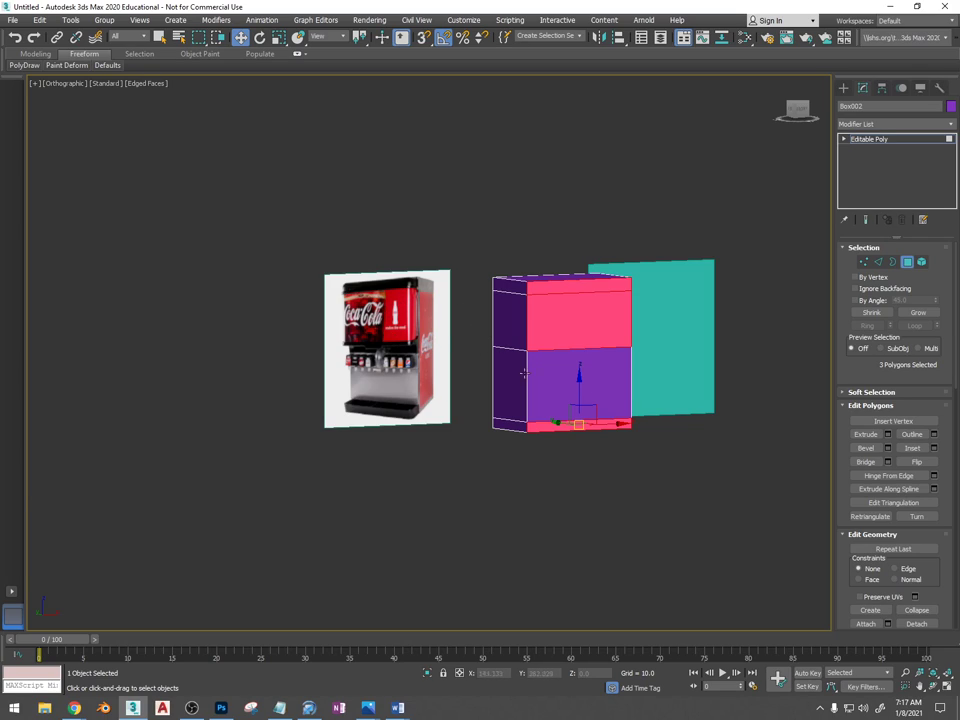
pyautogui.click(887, 434)
pyautogui.keyDown('alt'); pyautogui.moveTo(677, 424); pyautogui.dragTo(720, 427, button='middle'); pyautogui.keyUp('alt')
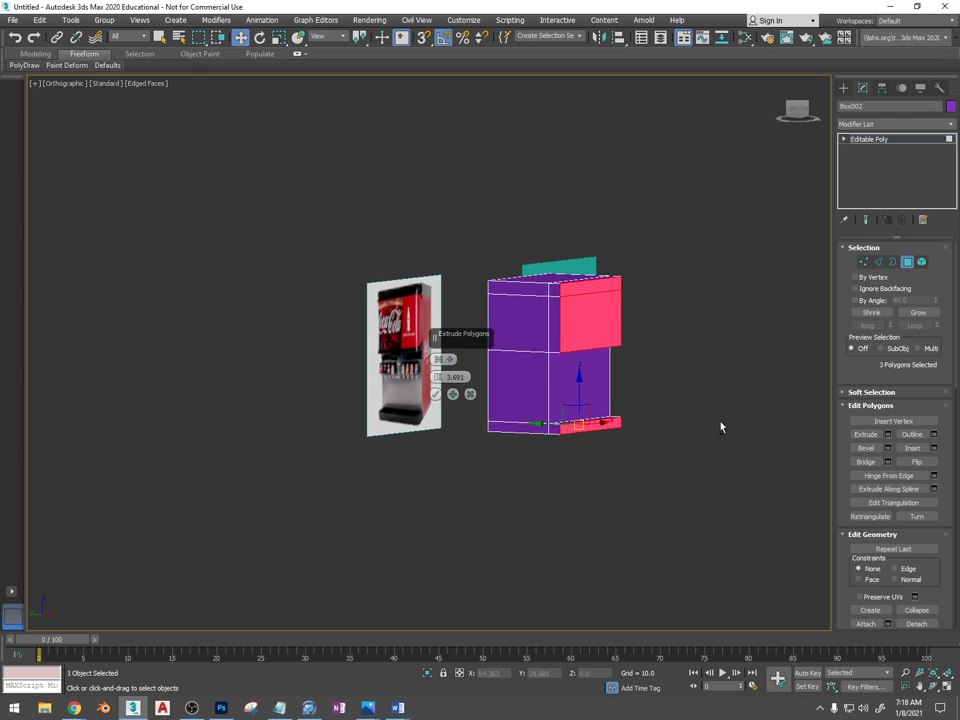
pyautogui.moveTo(438, 377); pyautogui.dragTo(440, 368)
pyautogui.click(438, 394)
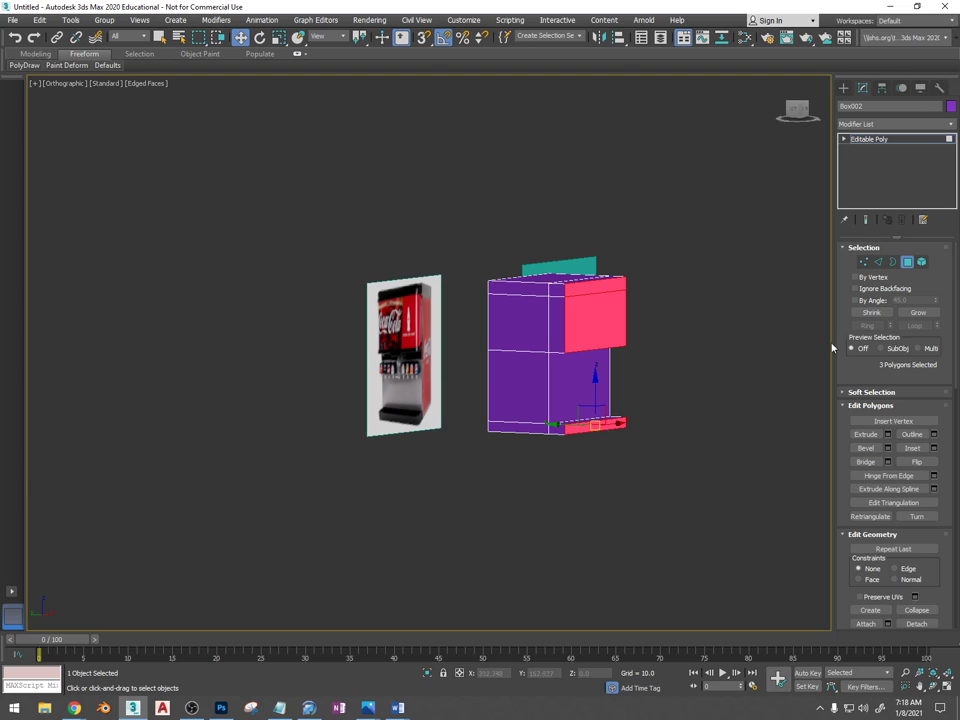
# Select the outer edges around the body's top and the front vertical corner edges of the protruding upper section
pyautogui.click(878, 262)
pyautogui.scroll(5, 581, 291)
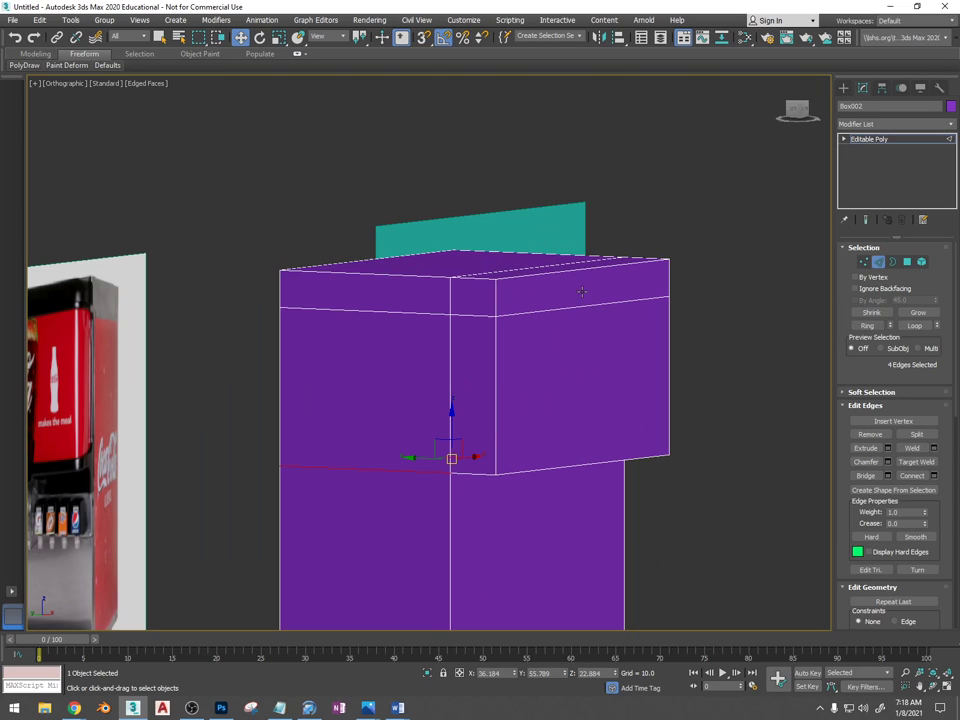
pyautogui.click(495, 306)
pyautogui.keyDown('ctrl'); pyautogui.click(520, 275); pyautogui.keyUp('ctrl')
pyautogui.keyDown('ctrl'); pyautogui.click(469, 278); pyautogui.keyUp('ctrl')
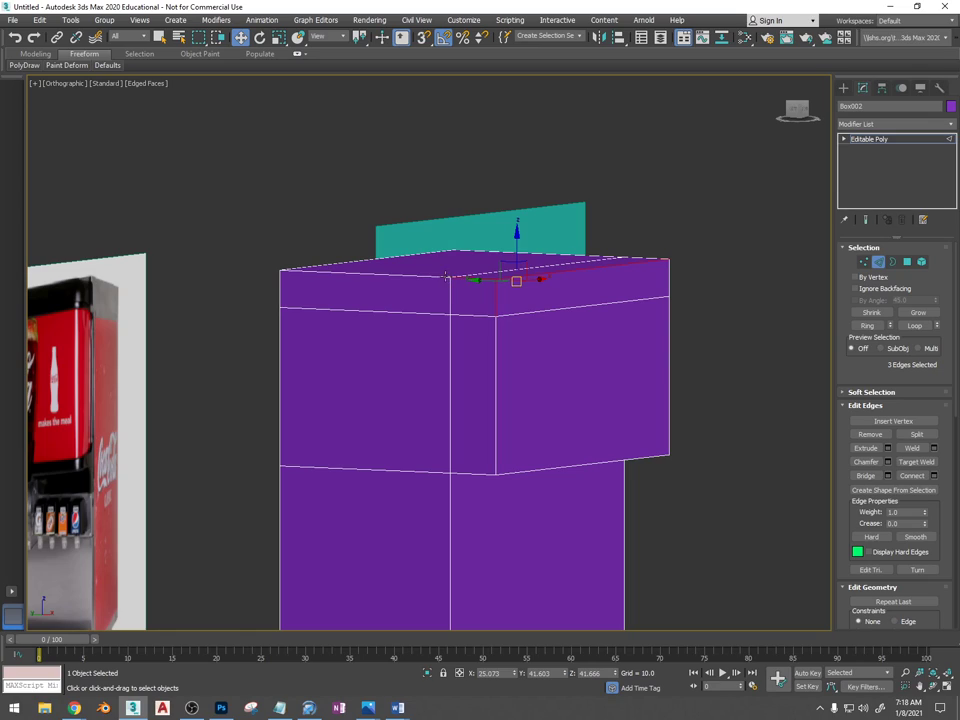
pyautogui.keyDown('ctrl'); pyautogui.click(361, 276); pyautogui.keyUp('ctrl')
pyautogui.keyDown('ctrl'); pyautogui.click(353, 264); pyautogui.keyUp('ctrl')
pyautogui.keyDown('ctrl'); pyautogui.click(472, 250); pyautogui.keyUp('ctrl')
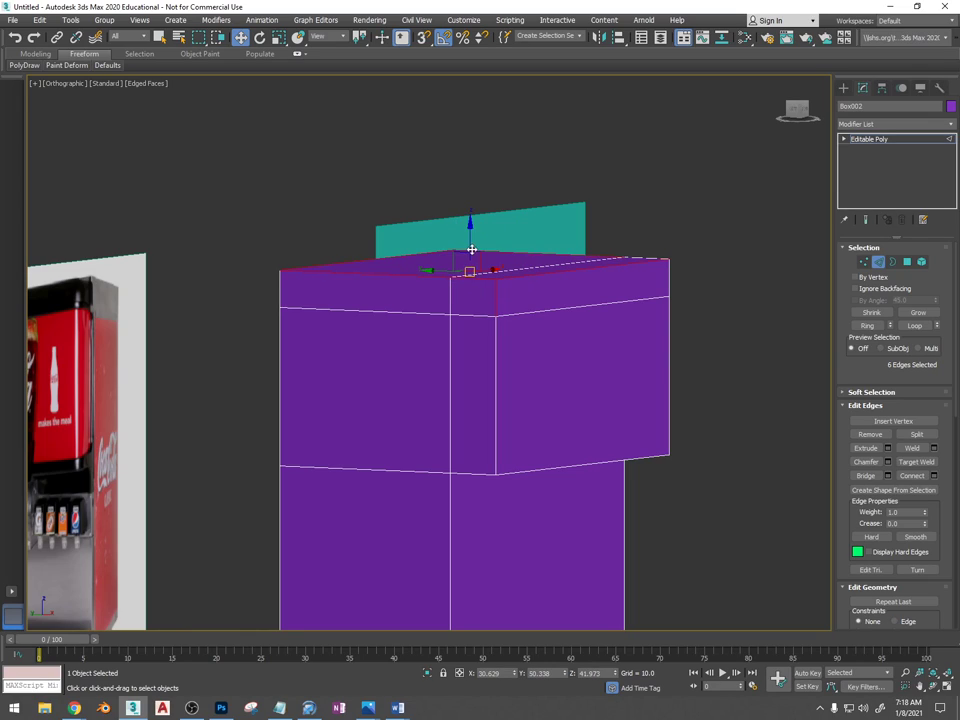
pyautogui.keyDown('ctrl'); pyautogui.click(647, 258); pyautogui.keyUp('ctrl')
pyautogui.keyDown('ctrl'); pyautogui.click(670, 267); pyautogui.keyUp('ctrl')
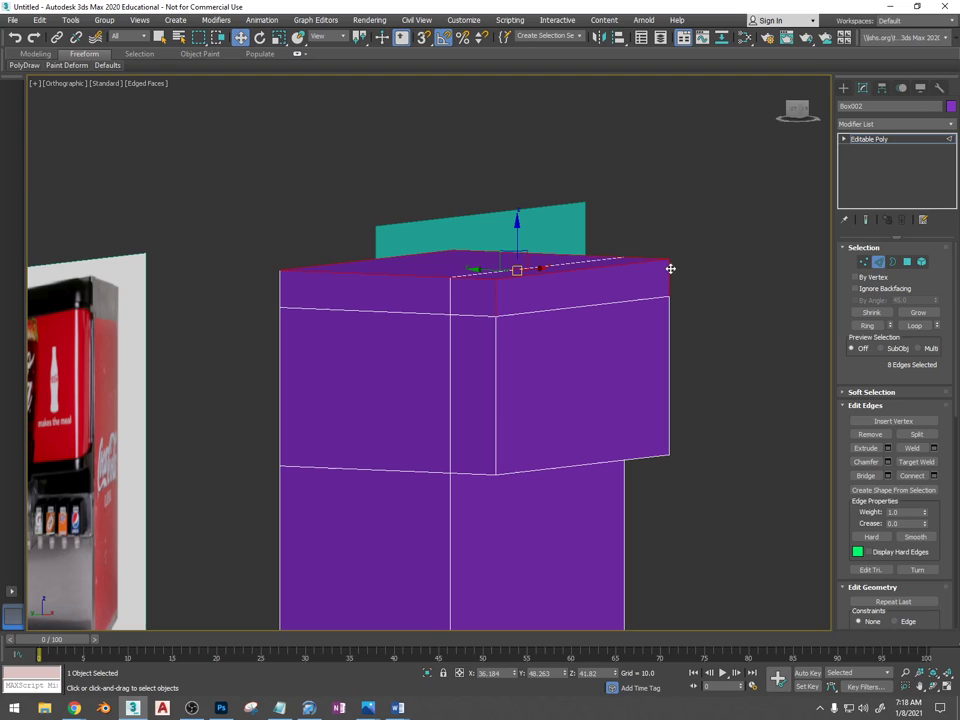
pyautogui.keyDown('ctrl'); pyautogui.click(495, 372); pyautogui.keyUp('ctrl')
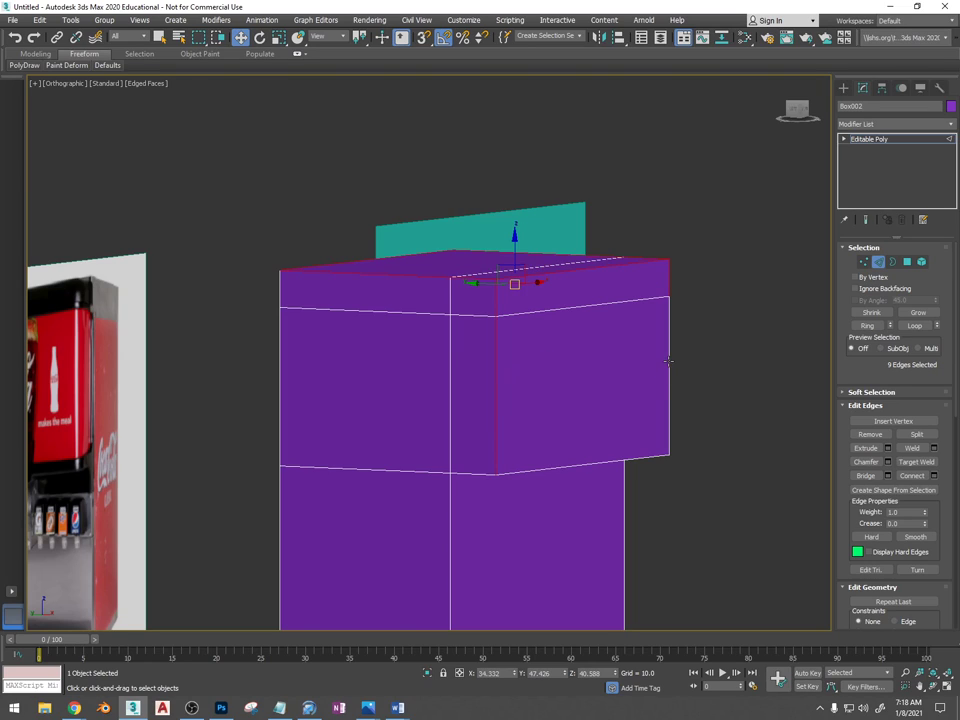
pyautogui.keyDown('ctrl'); pyautogui.click(669, 361); pyautogui.keyUp('ctrl')
# Add the base tray's two front vertical edges to the selection and chamfer all selected edges by 1.587 with 3 segments
pyautogui.scroll(-5, 660, 386)
pyautogui.moveTo(577, 461); pyautogui.dragTo(602, 389, button='middle')
pyautogui.scroll(3, 441, 345)
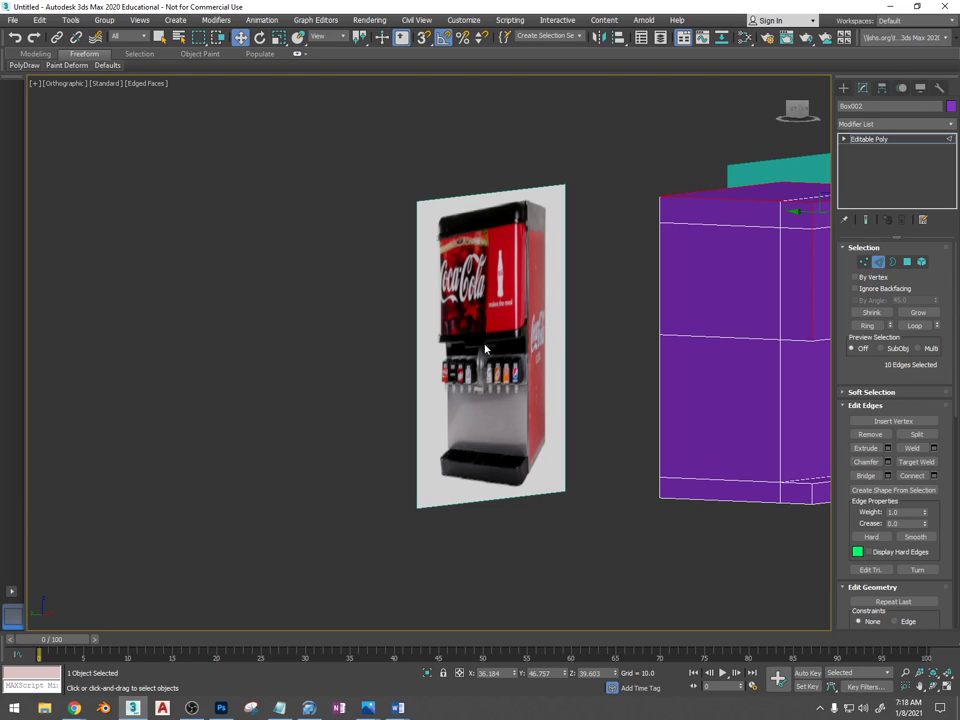
pyautogui.moveTo(727, 367); pyautogui.dragTo(556, 316, button='middle')
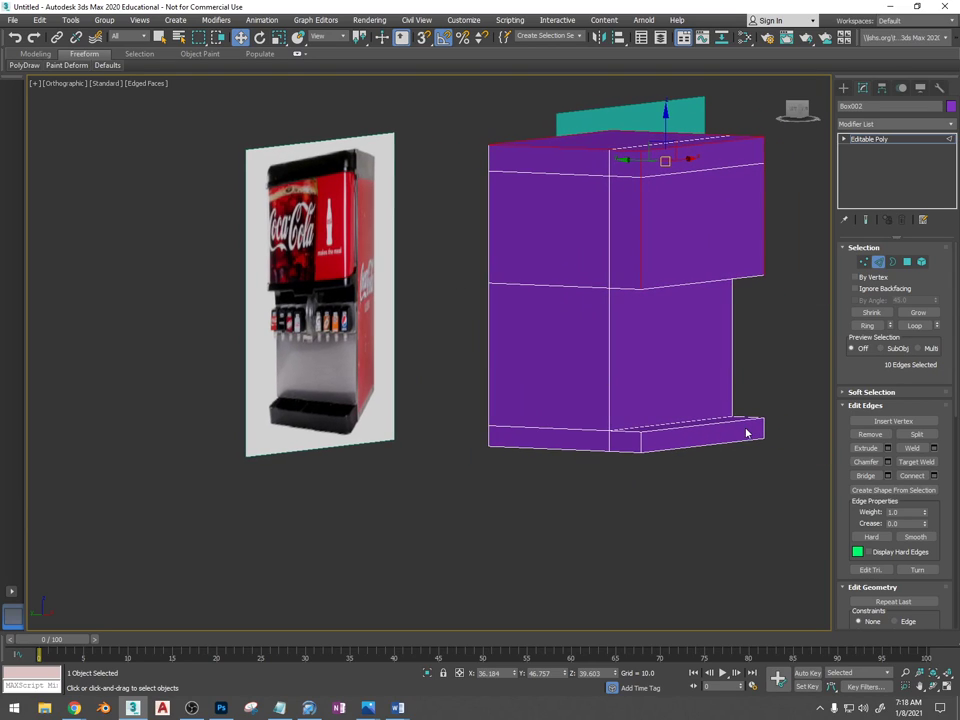
pyautogui.keyDown('ctrl'); pyautogui.click(642, 447); pyautogui.keyUp('ctrl')
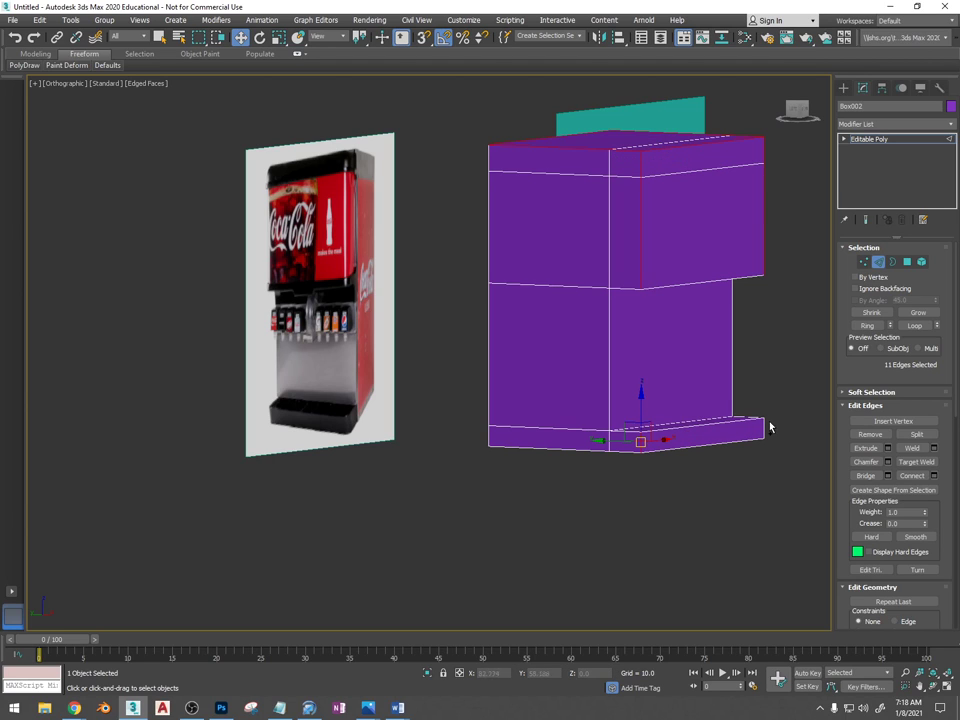
pyautogui.keyDown('ctrl'); pyautogui.click(764, 427); pyautogui.keyUp('ctrl')
pyautogui.keyDown('alt'); pyautogui.moveTo(563, 216); pyautogui.dragTo(543, 224, button='middle'); pyautogui.keyUp('alt')
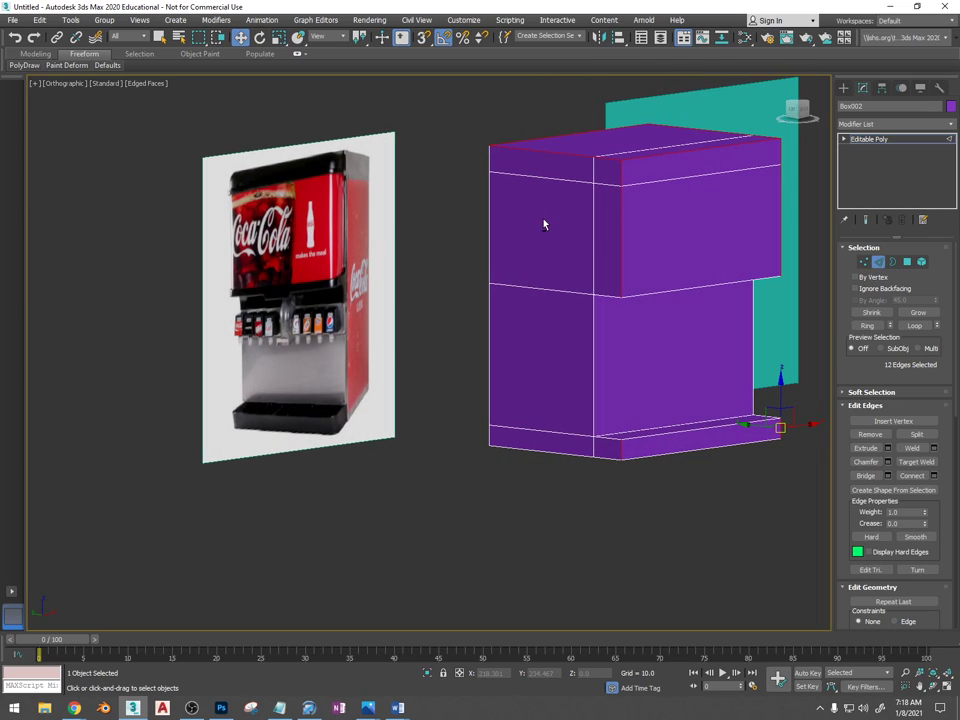
pyautogui.click(887, 461)
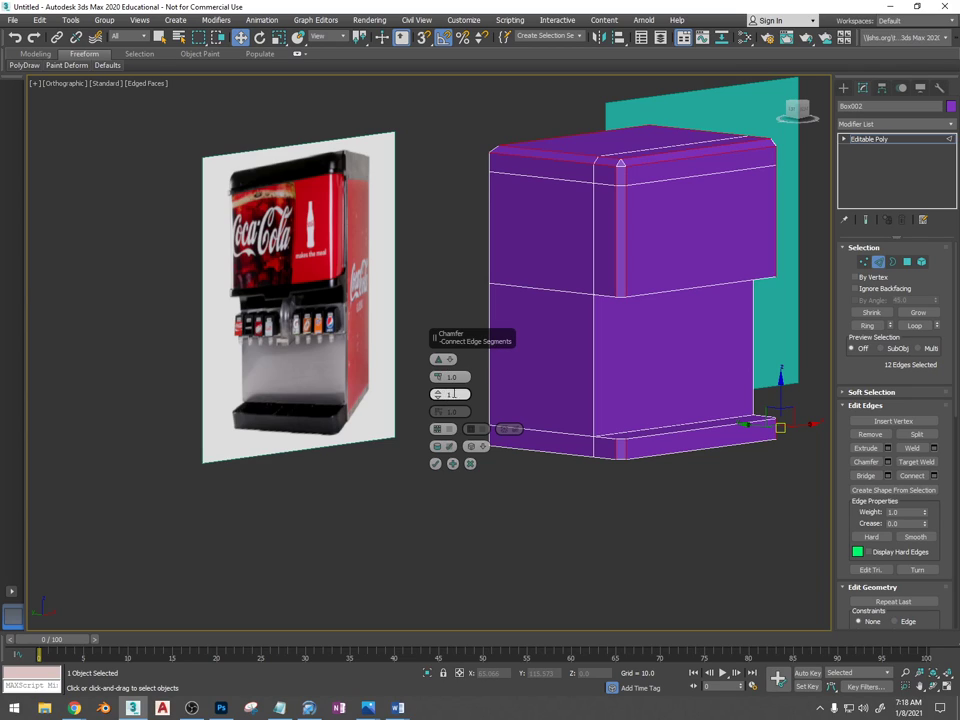
pyautogui.moveTo(436, 376); pyautogui.dragTo(443, 369)
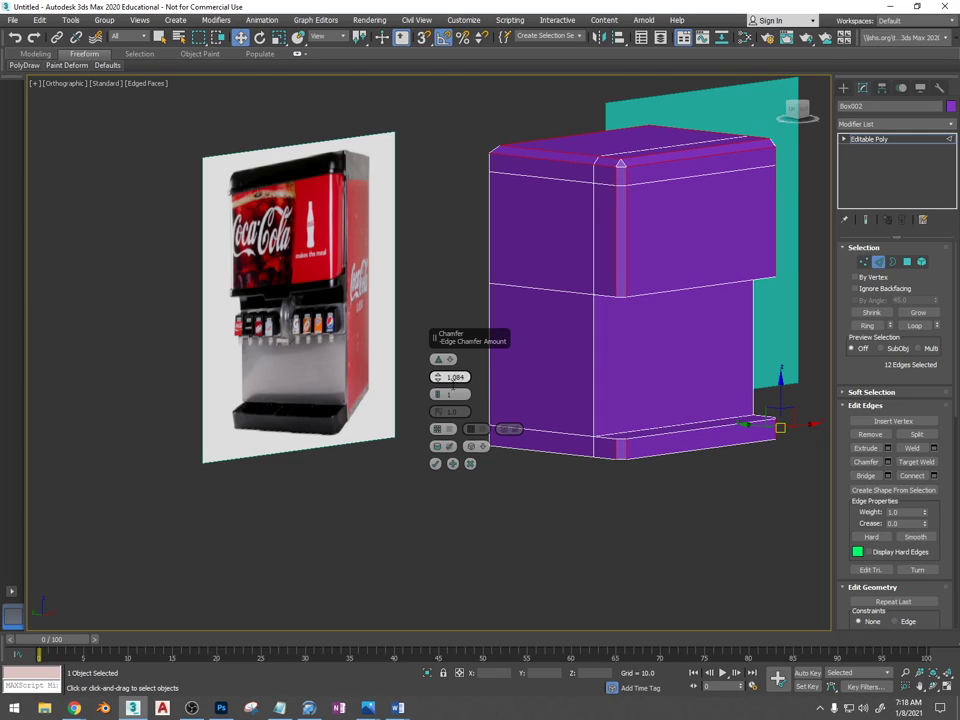
pyautogui.click(438, 393)
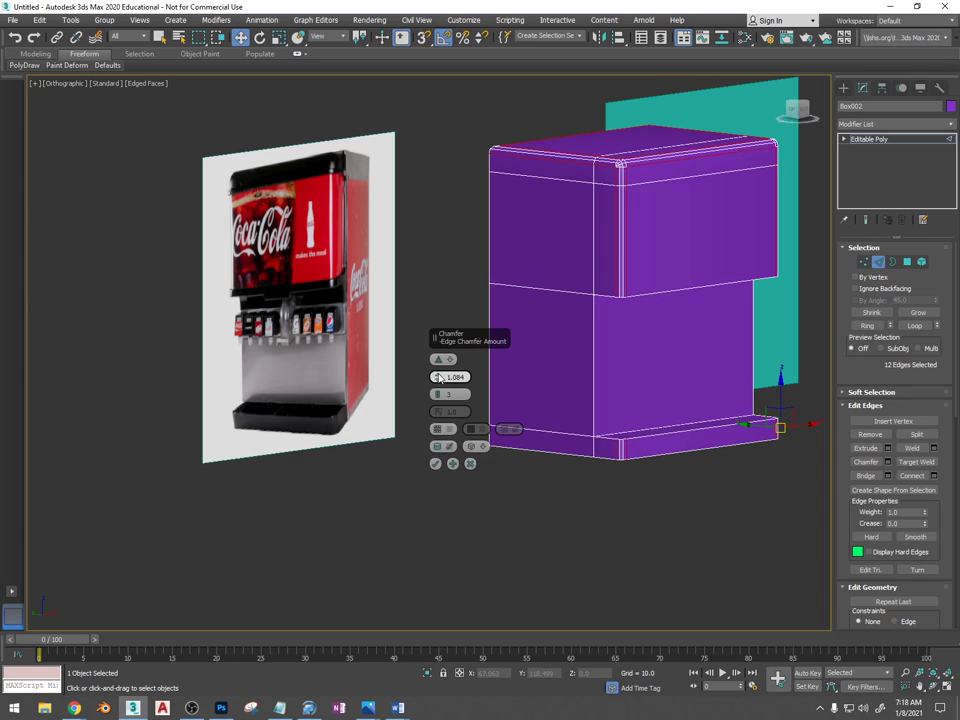
pyautogui.moveTo(437, 377); pyautogui.dragTo(437, 370)
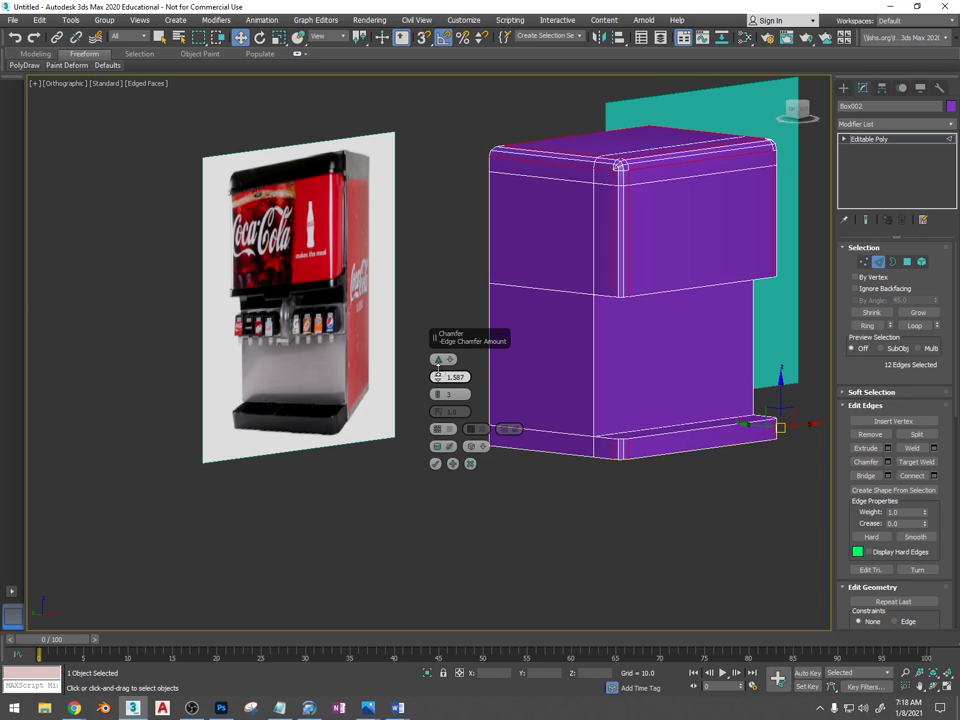
pyautogui.click(435, 463)
# Limit the polygon selection to the protruding upper front section, excluding the rounded top strips and the base tray's front
pyautogui.keyDown('alt'); pyautogui.moveTo(639, 365); pyautogui.dragTo(608, 216, button='middle'); pyautogui.keyUp('alt')
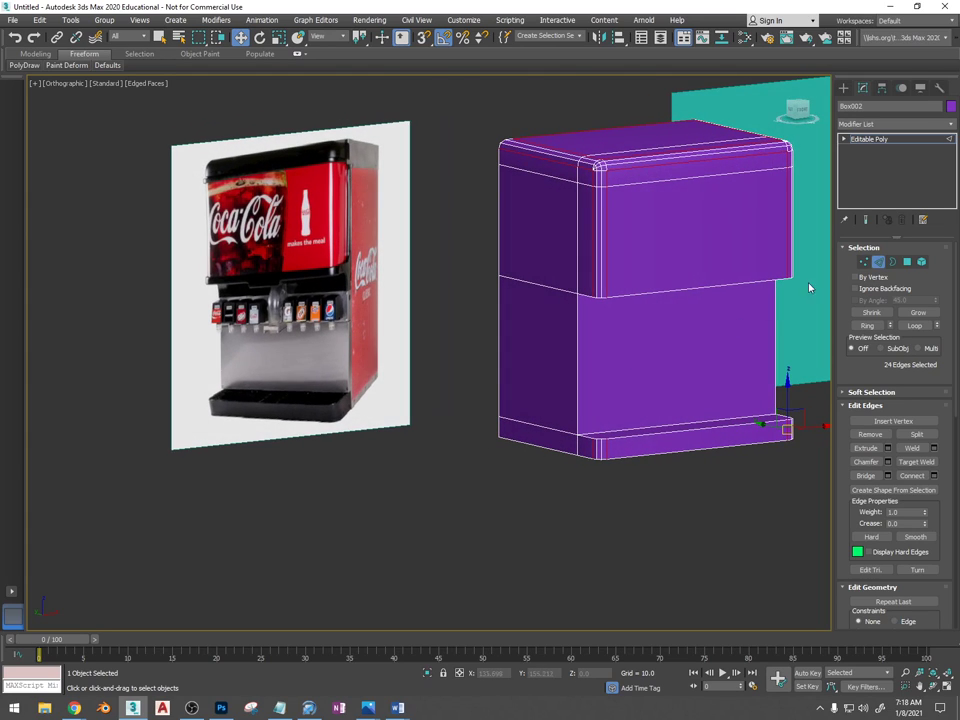
pyautogui.press('6')
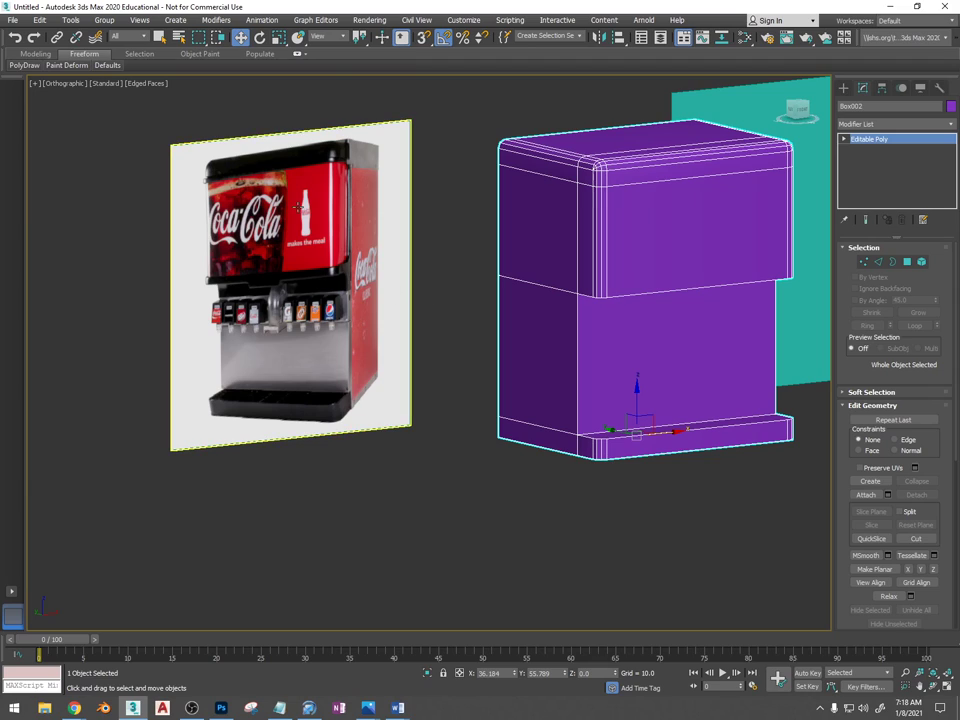
pyautogui.moveTo(616, 373); pyautogui.dragTo(595, 376, button='middle')
pyautogui.moveTo(749, 293); pyautogui.dragTo(656, 291, button='middle')
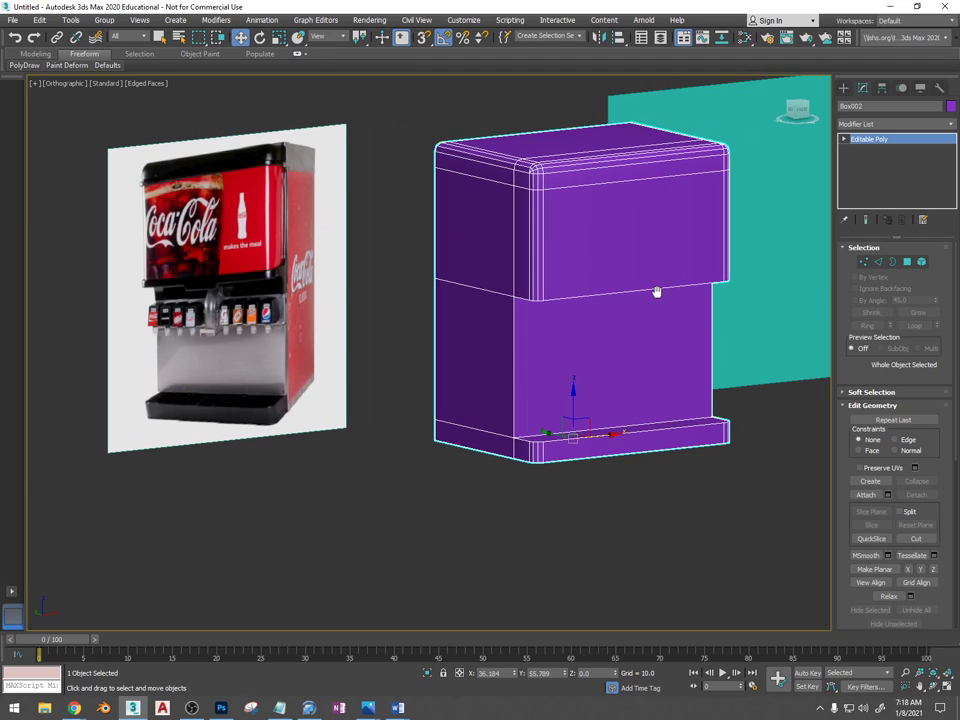
pyautogui.hotkey('alt', 'x')
pyautogui.click(907, 262)
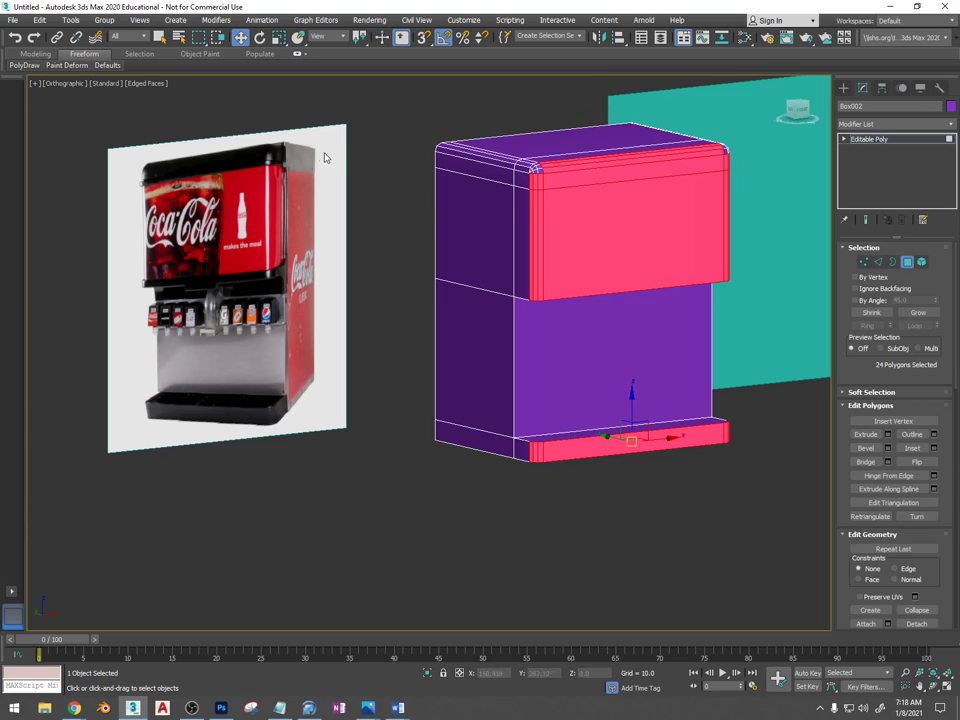
pyautogui.keyDown('alt'); pyautogui.click(573, 168); pyautogui.keyUp('alt')
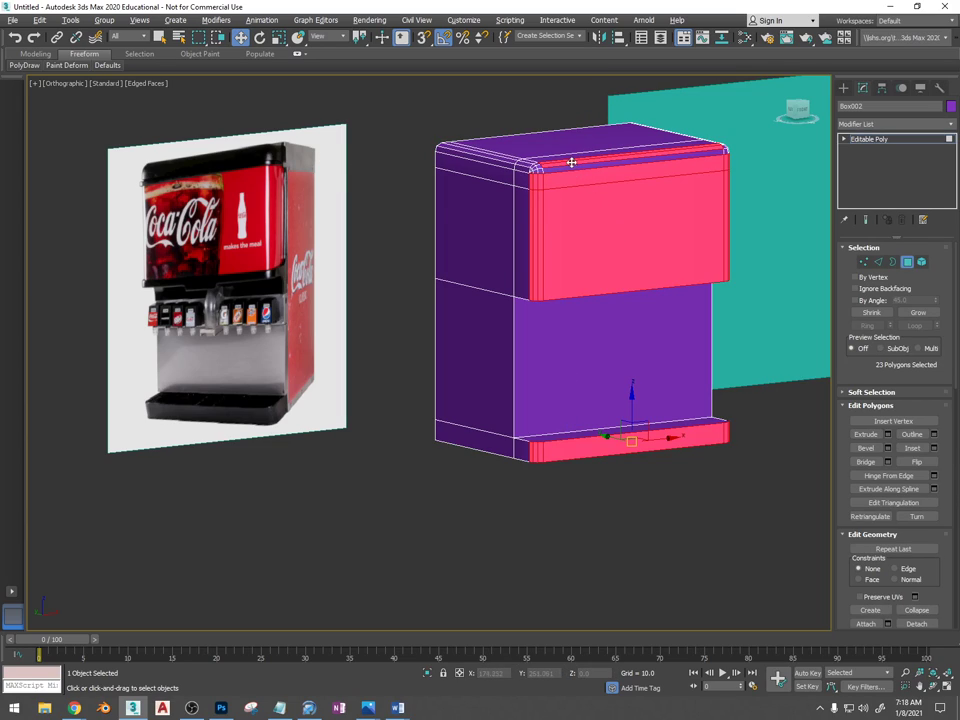
pyautogui.keyDown('alt'); pyautogui.click(571, 163); pyautogui.keyUp('alt')
pyautogui.keyDown('alt'); pyautogui.click(560, 162); pyautogui.keyUp('alt')
pyautogui.keyDown('alt'); pyautogui.moveTo(604, 255); pyautogui.dragTo(622, 230, button='middle'); pyautogui.keyUp('alt')
pyautogui.keyDown('alt'); pyautogui.moveTo(816, 390); pyautogui.dragTo(439, 505); pyautogui.keyUp('alt')
# Create a new Standard material in the Slate Material Editor, collapse it below Material #27, and enable its shaded viewport display
pyautogui.press('m')
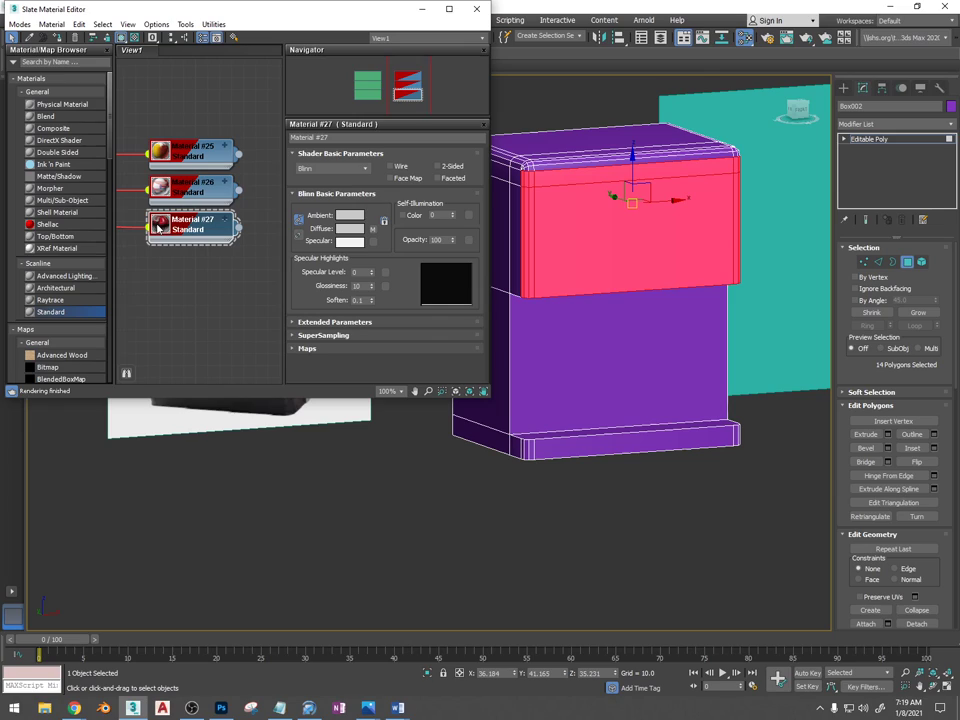
pyautogui.rightClick(171, 273)
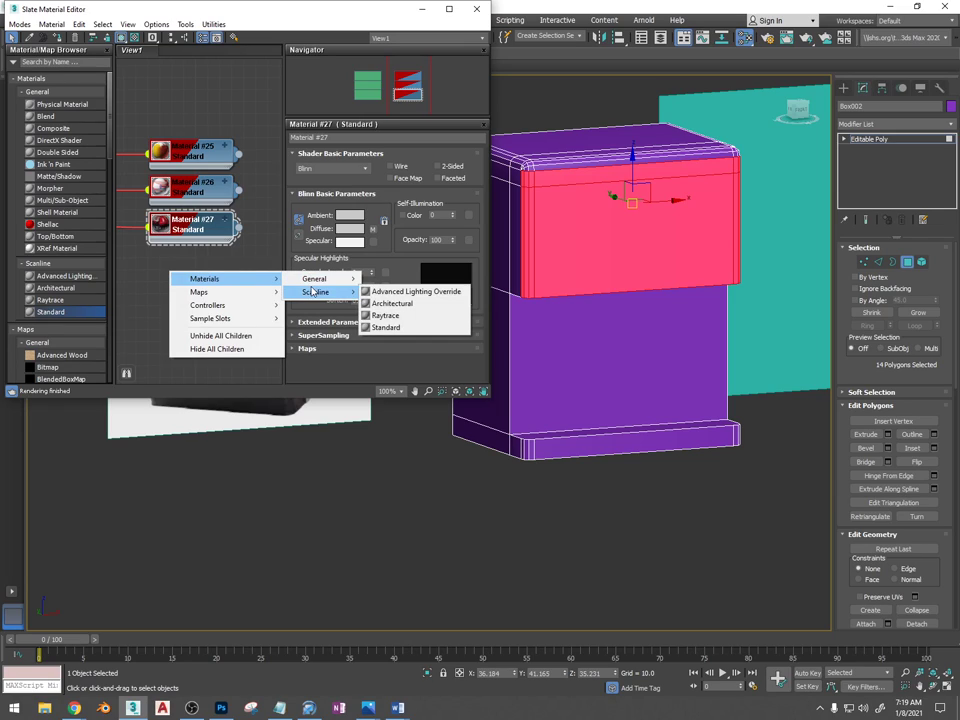
pyautogui.doubleClick(86, 311)
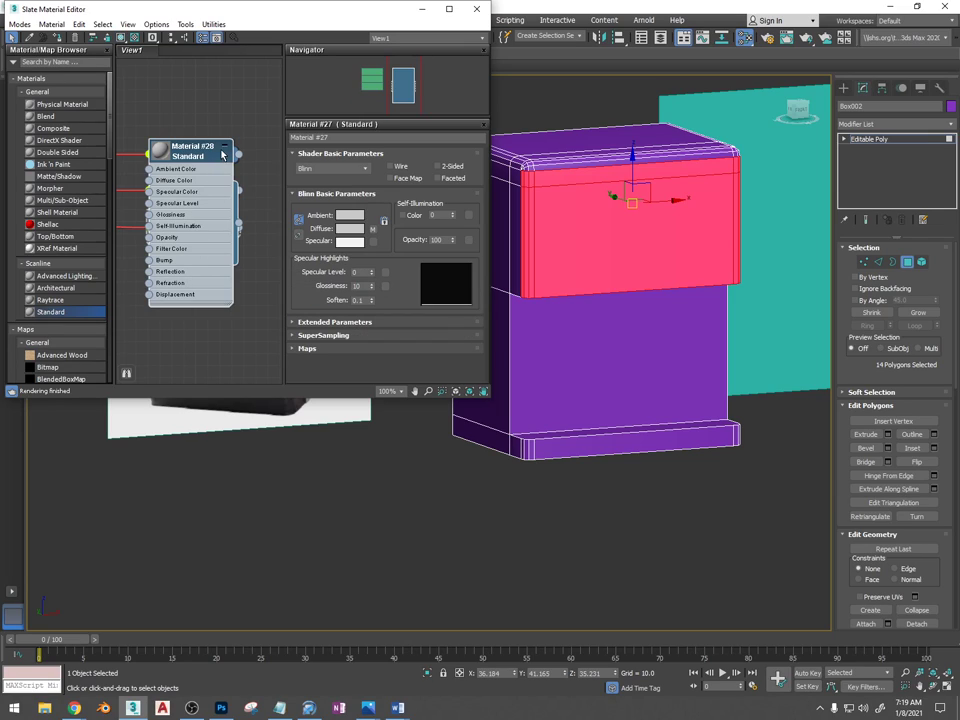
pyautogui.click(224, 147)
pyautogui.moveTo(215, 149)
pyautogui.mouseDown()
pyautogui.moveTo(213, 270)
pyautogui.moveTo(200, 282)
pyautogui.mouseUp()
pyautogui.doubleClick(213, 271)
pyautogui.rightClick(210, 269)
pyautogui.click(273, 414)
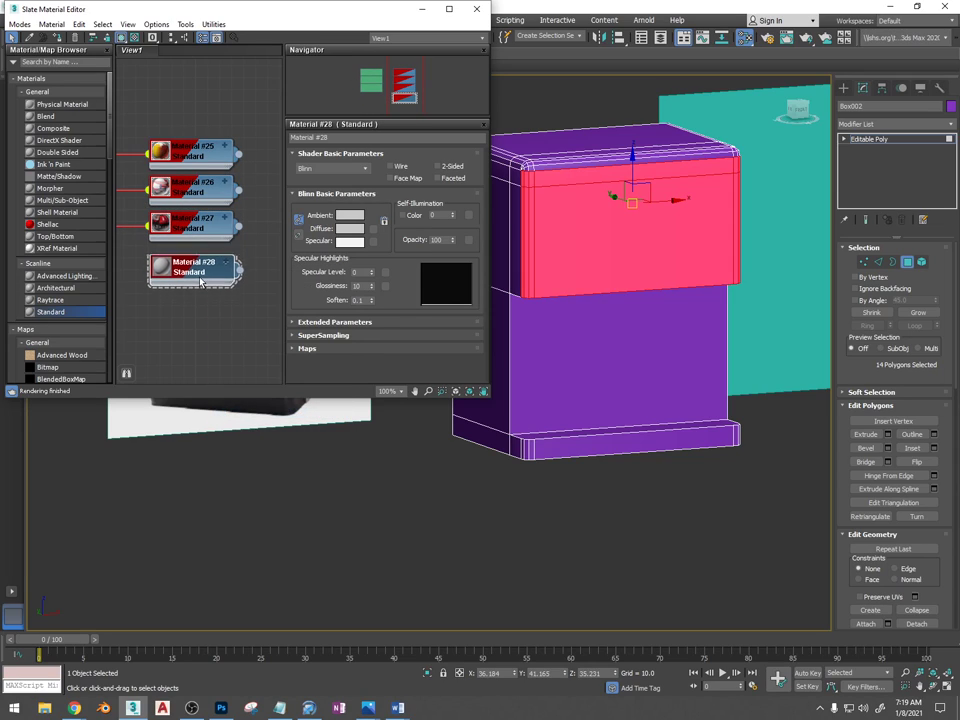
# Load the frontCoke image as the new material's diffuse bitmap and assign the material to the selected upper front polygons
pyautogui.click(373, 228)
pyautogui.doubleClick(407, 237)
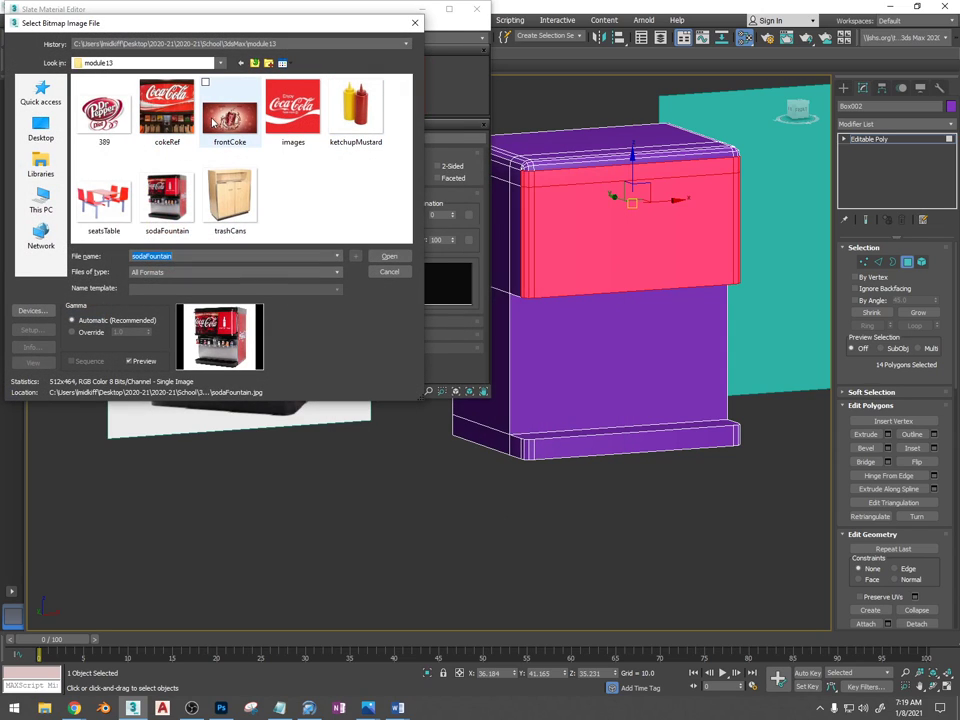
pyautogui.doubleClick(212, 122)
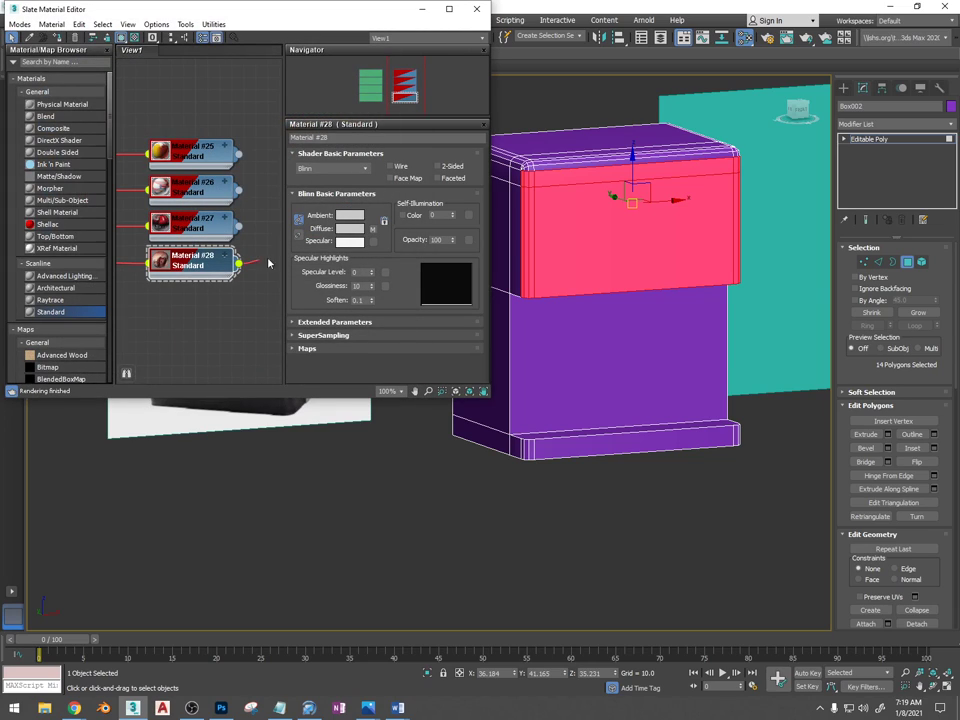
pyautogui.moveTo(268, 263); pyautogui.dragTo(514, 229)
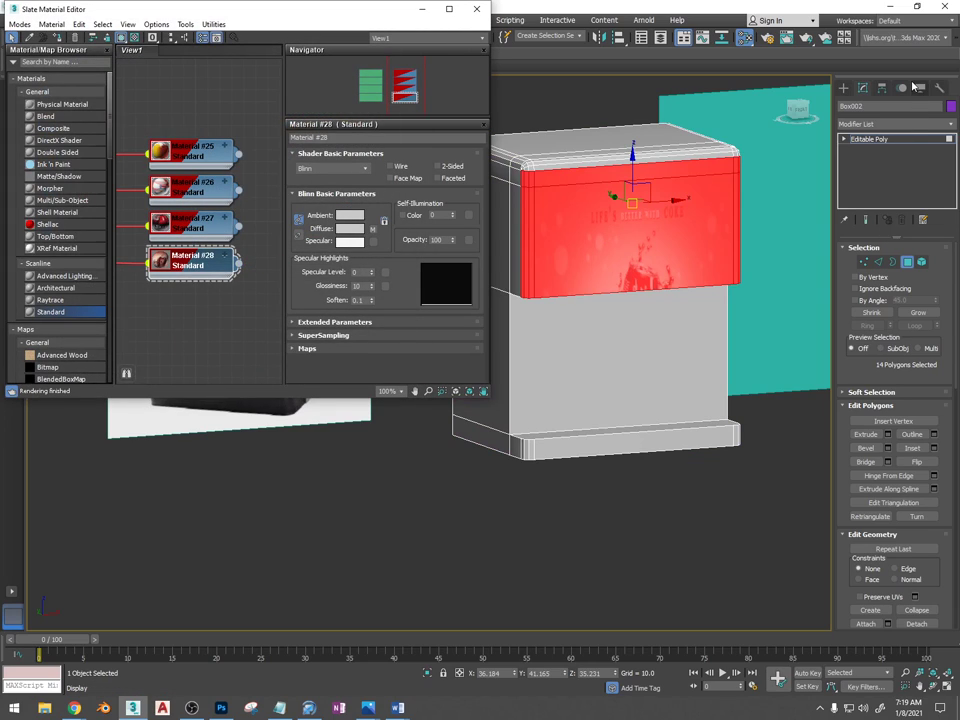
# Add an Unwrap UVW modifier, open the UV editor, and squash the upper front section's UVs vertically toward the texture's lower edge
pyautogui.click(895, 124)
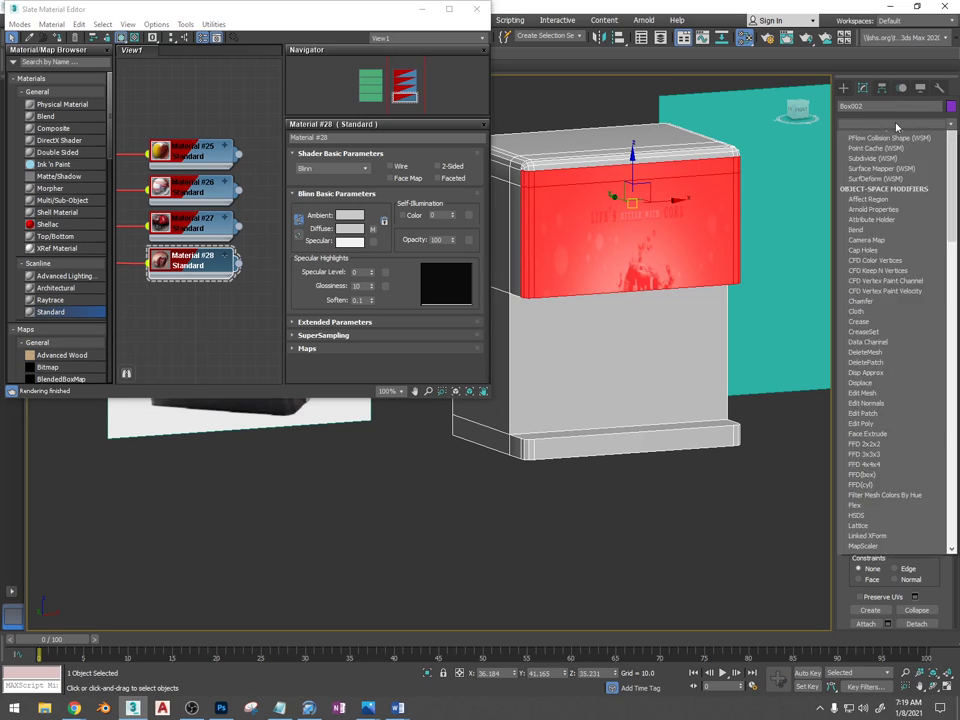
pyautogui.press('u')
pyautogui.press('Return')
pyautogui.click(894, 498)
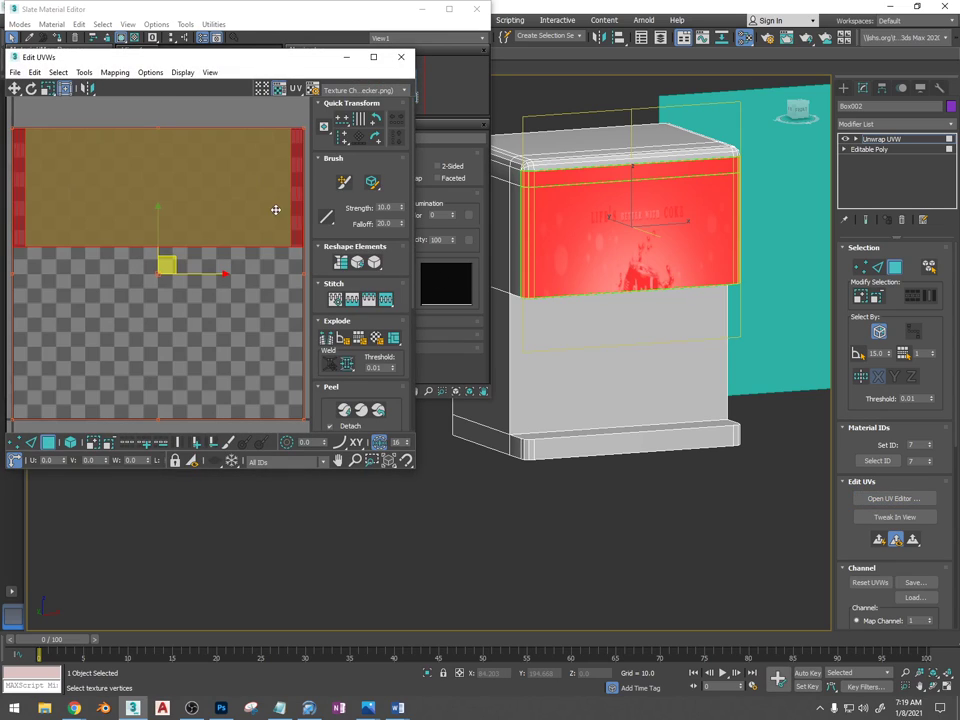
pyautogui.moveTo(292, 242); pyautogui.dragTo(292, 293)
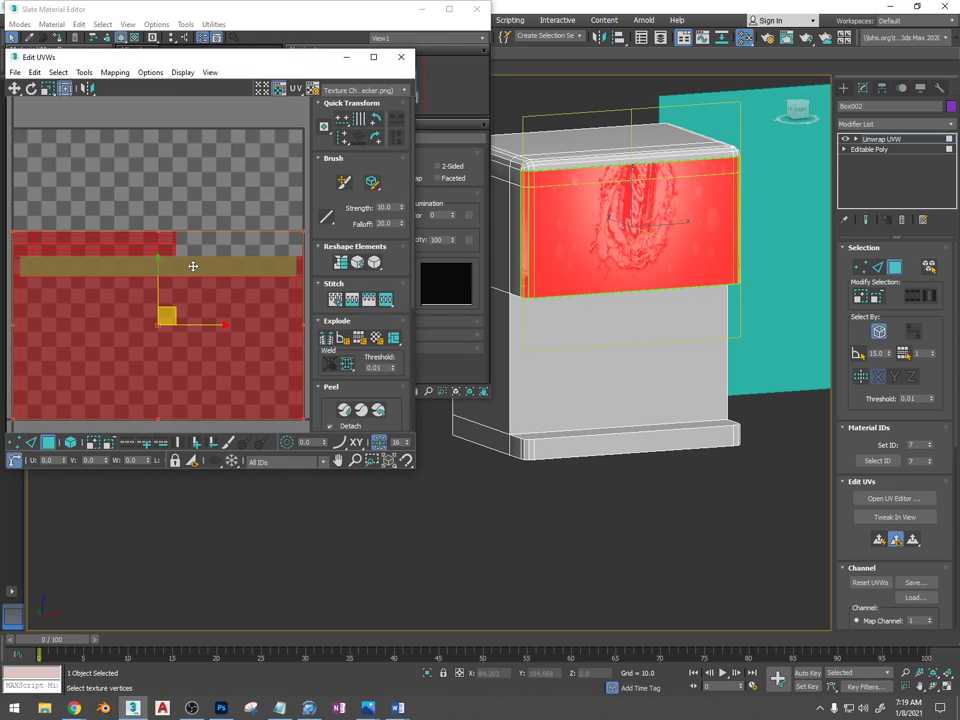
pyautogui.keyDown('alt'); pyautogui.moveTo(650, 236); pyautogui.dragTo(738, 234, button='middle'); pyautogui.keyUp('alt')
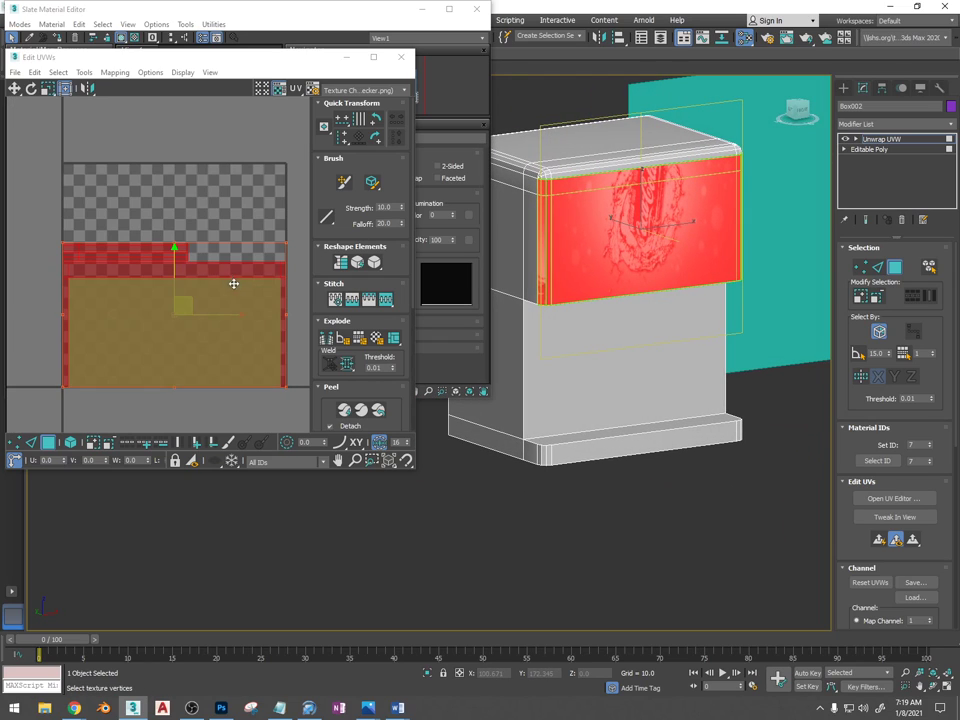
# Show frontCoke.jpg as the UV editor background and fit the upper front section's UVs over the Coca-Cola can
pyautogui.click(227, 285)
pyautogui.click(364, 90)
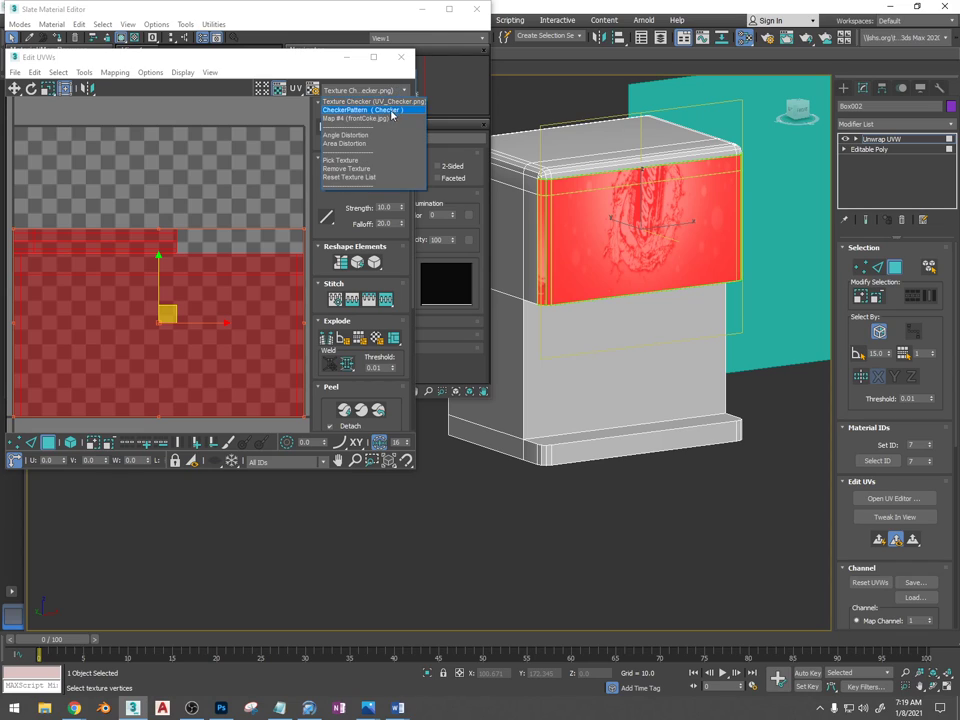
pyautogui.click(362, 105)
pyautogui.moveTo(187, 303)
pyautogui.mouseDown()
pyautogui.moveTo(195, 311)
pyautogui.moveTo(178, 272)
pyautogui.moveTo(177, 229)
pyautogui.moveTo(165, 250)
pyautogui.moveTo(193, 336)
pyautogui.moveTo(193, 285)
pyautogui.mouseUp()
pyautogui.click(48, 91)
pyautogui.scroll(4, 691, 280)
pyautogui.keyDown('alt'); pyautogui.moveTo(691, 280); pyautogui.dragTo(629, 267, button='middle'); pyautogui.keyUp('alt')
pyautogui.scroll(-5, 629, 267)
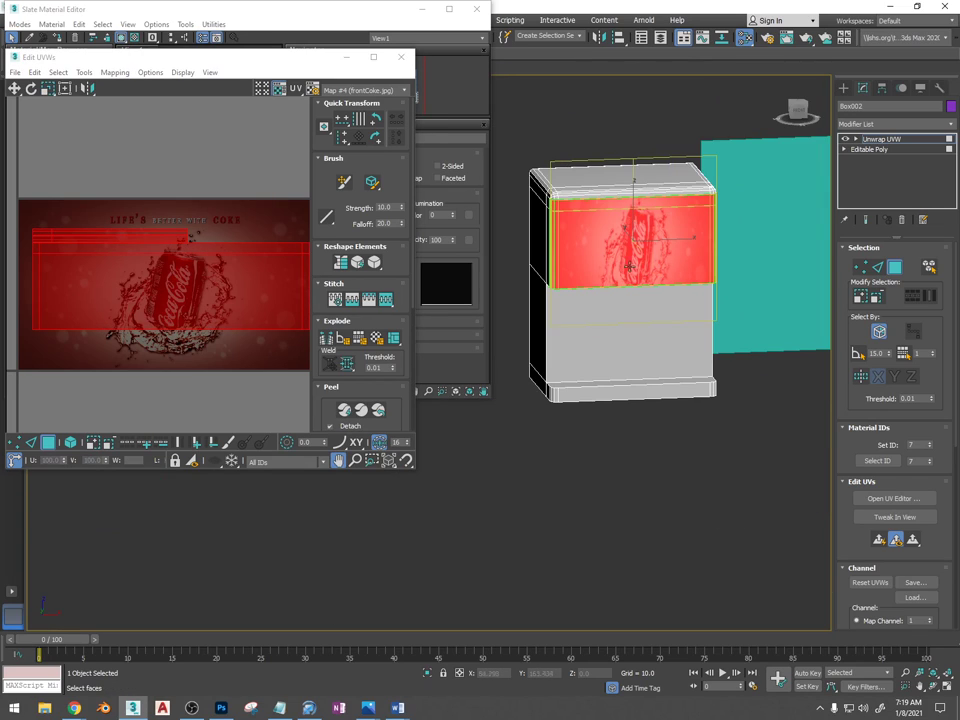
# Close the UV editor and convert the unwrapped fountain body back to an editable poly
pyautogui.click(400, 56)
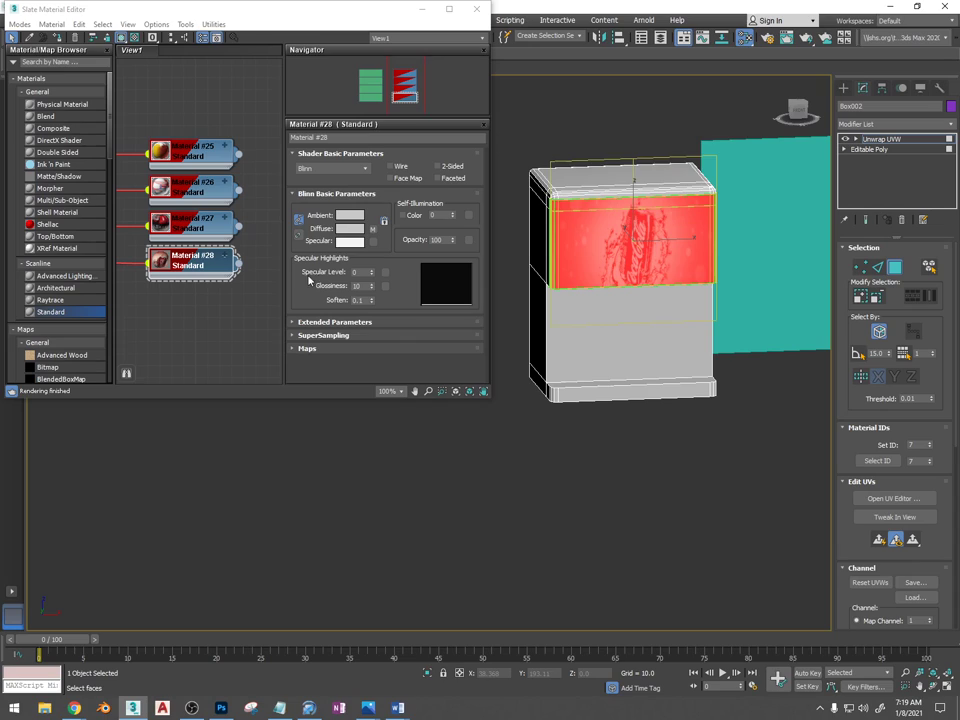
pyautogui.rightClick(634, 215)
pyautogui.moveTo(685, 347)
pyautogui.click(790, 352)
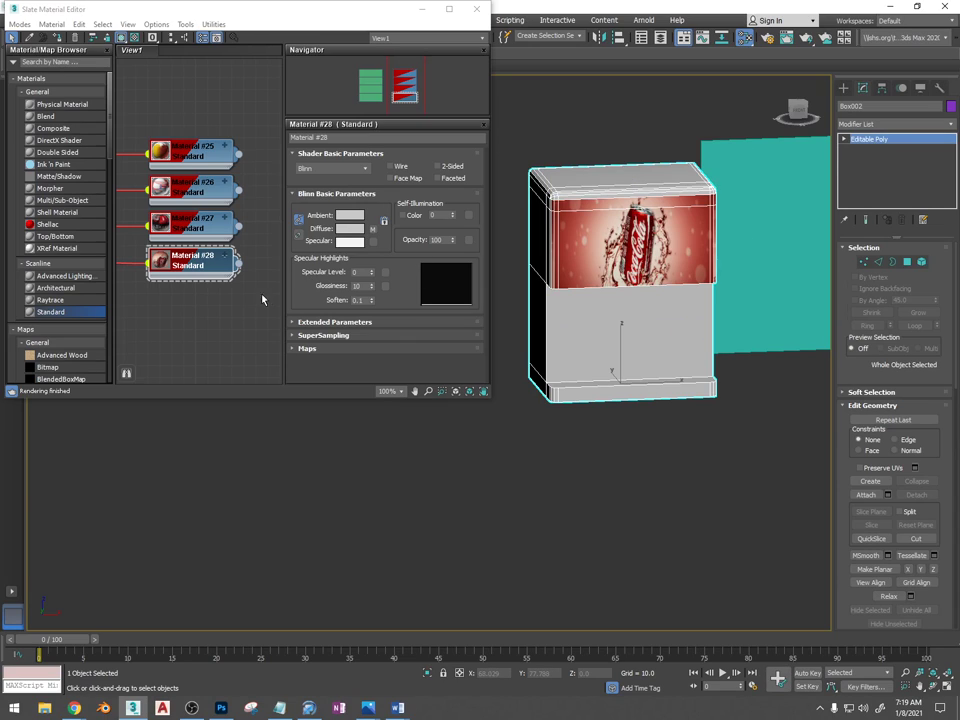
# Clear Material #28's diffuse map and replace it with the images bitmap showing the Enjoy Coca-Cola logo
pyautogui.rightClick(359, 231)
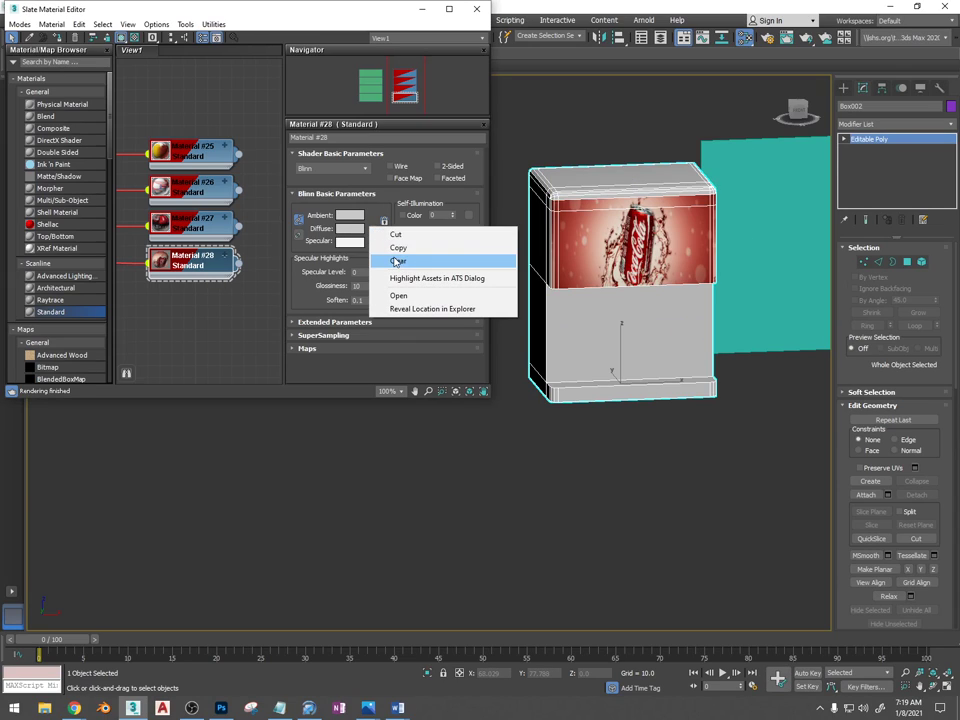
pyautogui.click(390, 263)
pyautogui.click(374, 230)
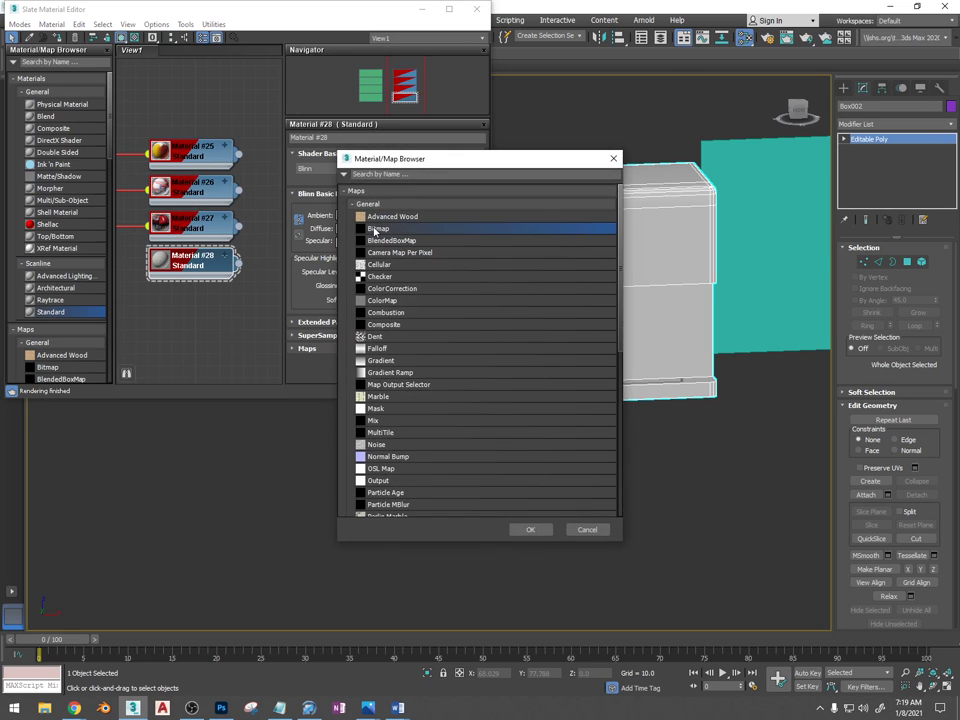
pyautogui.doubleClick(385, 225)
pyautogui.doubleClick(292, 105)
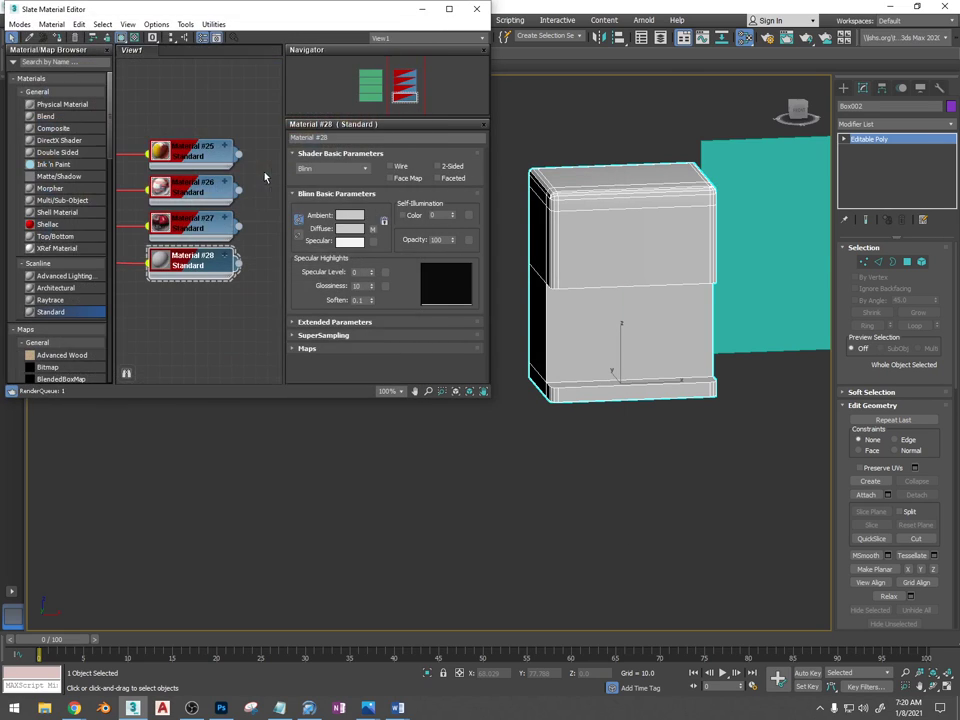
pyautogui.scroll(4, 614, 259)
pyautogui.keyDown('alt'); pyautogui.moveTo(614, 259); pyautogui.dragTo(635, 250, button='middle'); pyautogui.keyUp('alt')
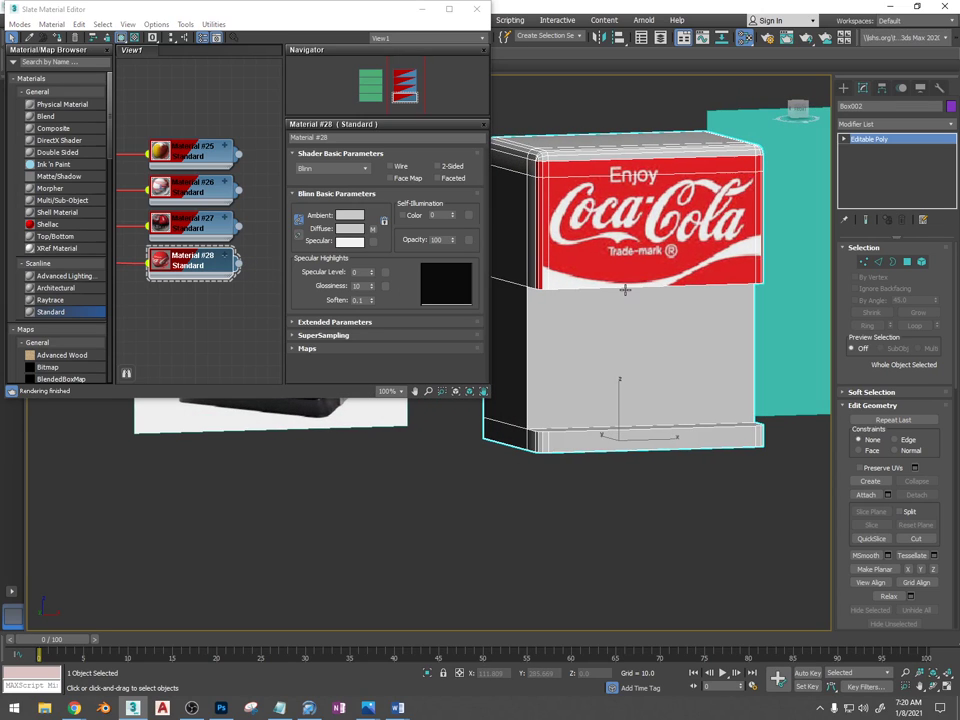
# Create a small box about 3.7 long, 4.0 wide and 4.4 high in front of the fountain's base tray
pyautogui.scroll(-2, 619, 304)
pyautogui.moveTo(638, 304); pyautogui.dragTo(722, 268, button='middle')
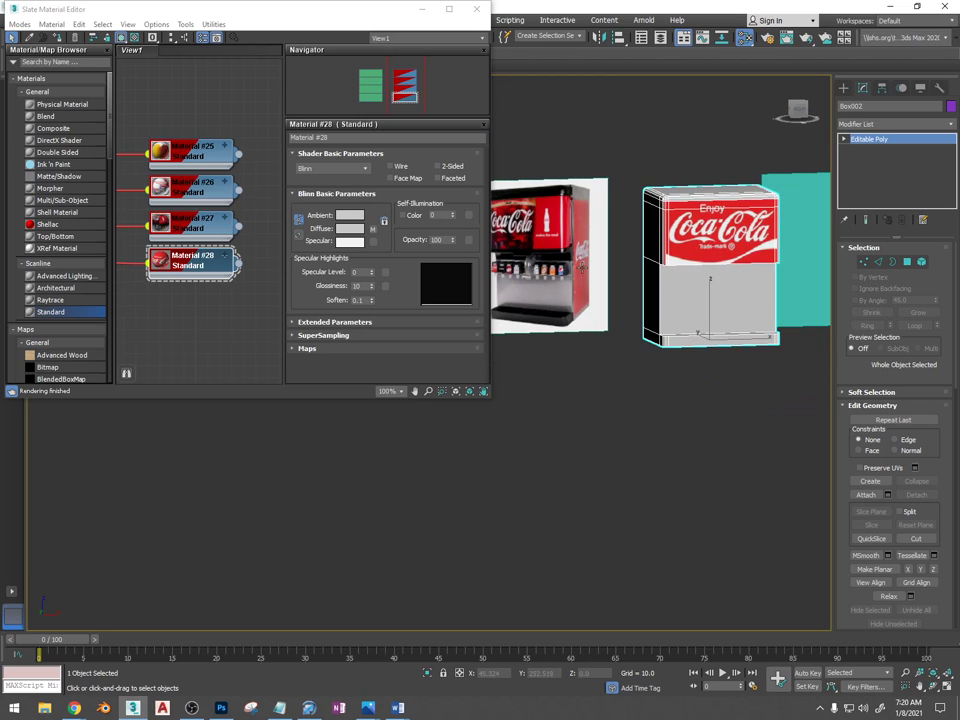
pyautogui.scroll(4, 549, 268)
pyautogui.scroll(2, 549, 268)
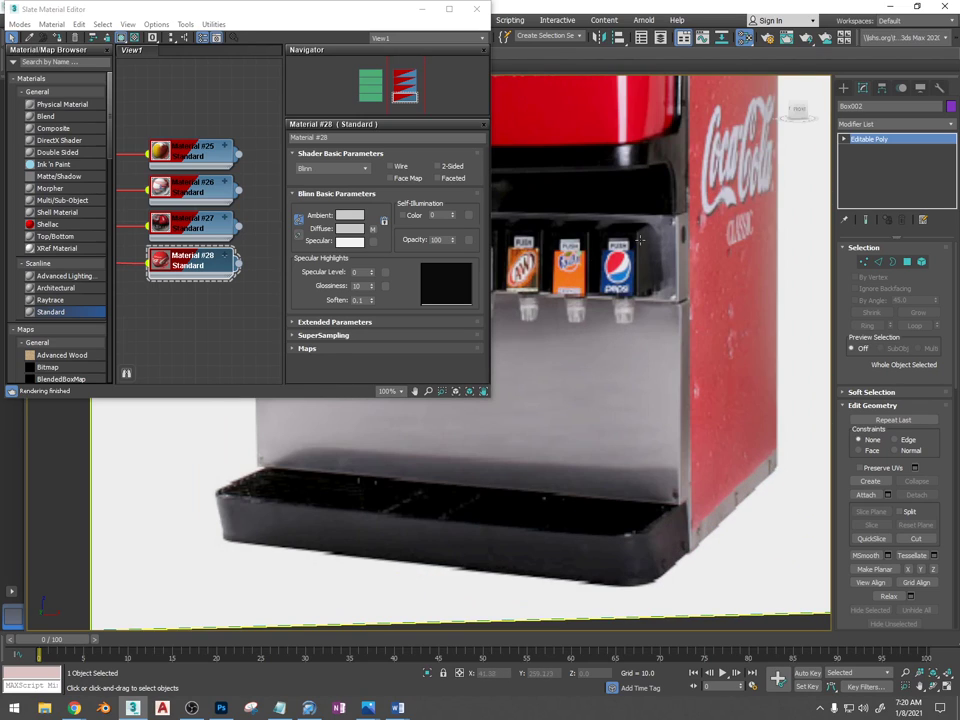
pyautogui.scroll(-6, 624, 320)
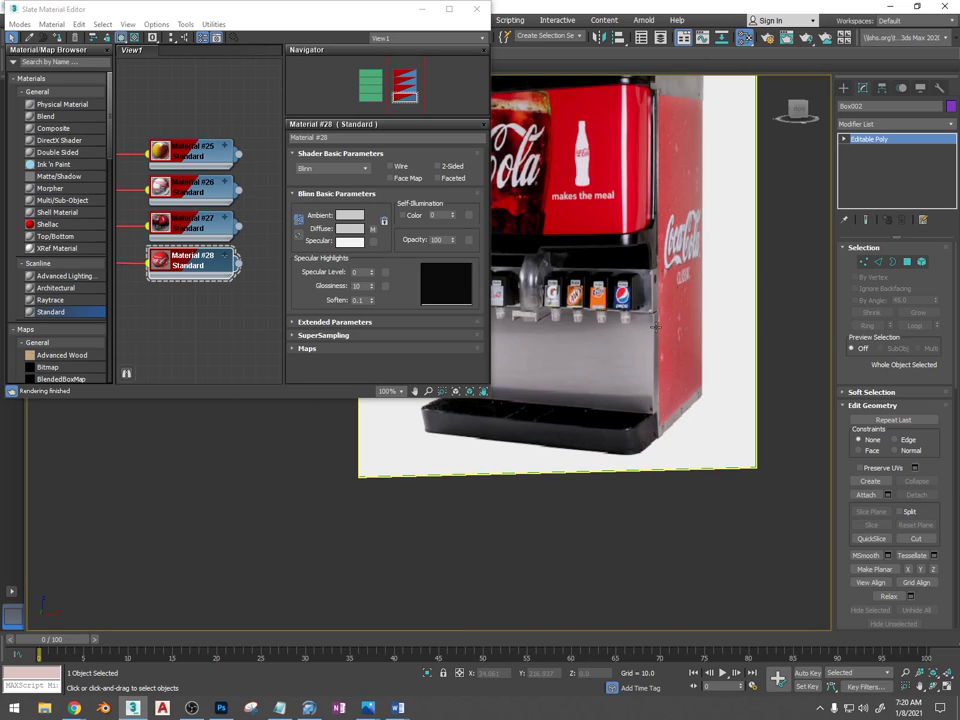
pyautogui.moveTo(658, 302); pyautogui.dragTo(576, 292, button='middle')
pyautogui.click(843, 88)
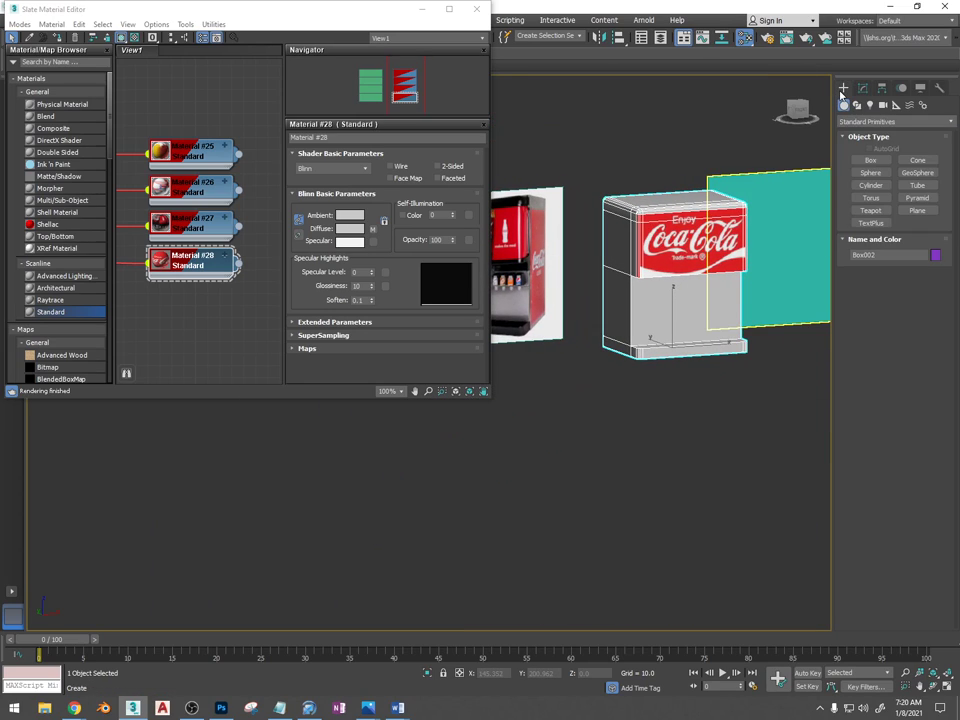
pyautogui.click(871, 160)
pyautogui.moveTo(646, 454); pyautogui.dragTo(625, 465)
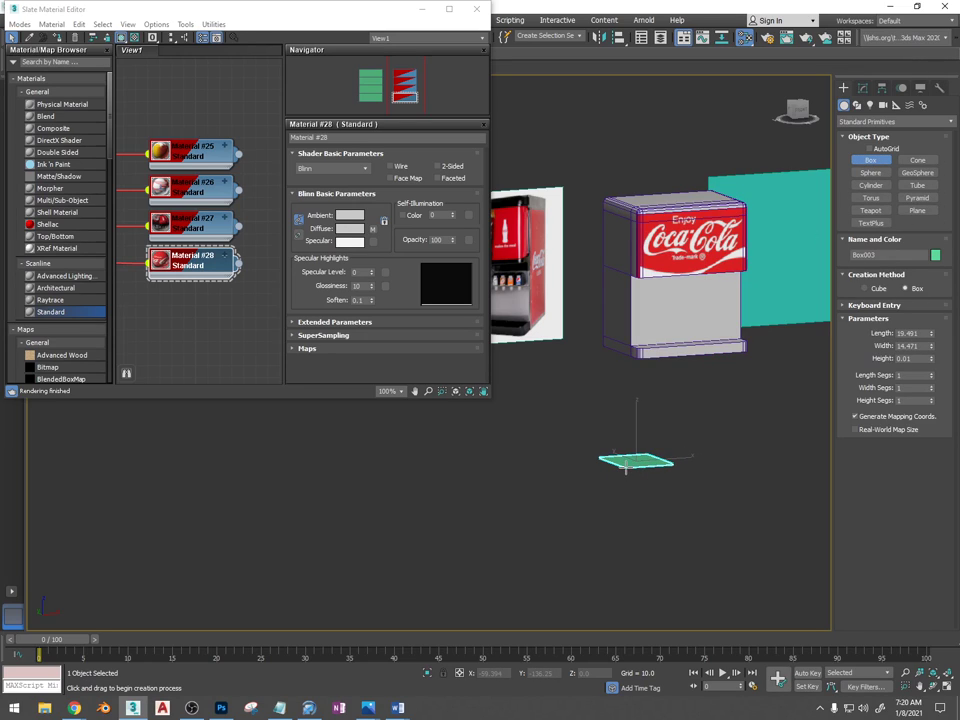
pyautogui.hotkey('ctrl', 'z')
pyautogui.keyDown('alt'); pyautogui.moveTo(669, 418); pyautogui.dragTo(666, 465, button='middle'); pyautogui.keyUp('alt')
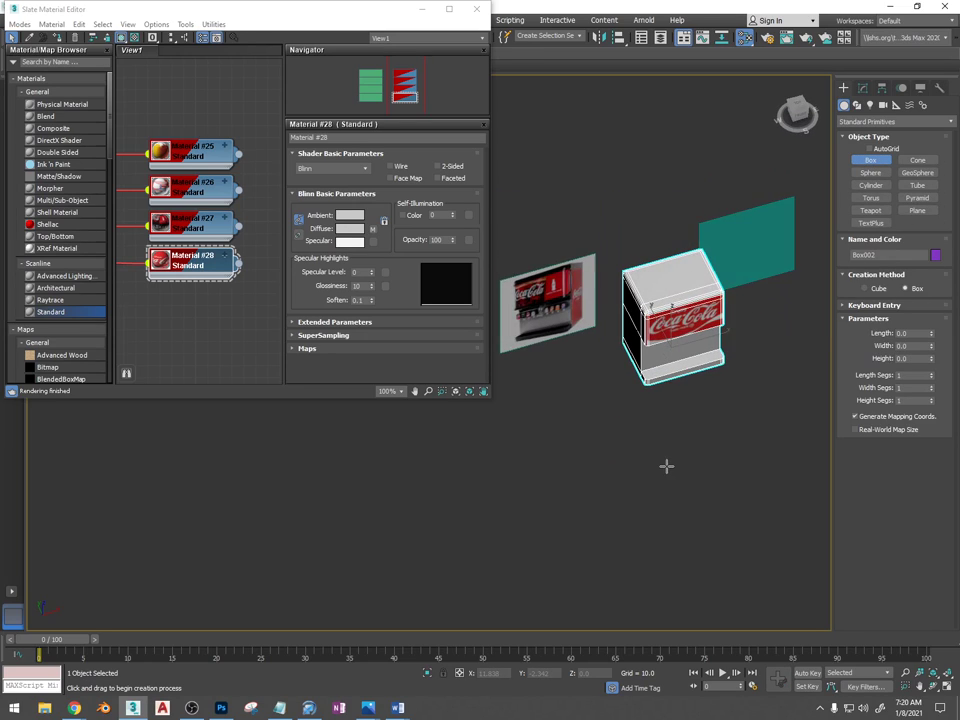
pyautogui.scroll(4, 666, 465)
pyautogui.keyDown('alt'); pyautogui.moveTo(666, 397); pyautogui.dragTo(654, 347, button='middle'); pyautogui.keyUp('alt')
pyautogui.moveTo(654, 347); pyautogui.dragTo(632, 362)
pyautogui.click(636, 340)
pyautogui.keyDown('alt'); pyautogui.moveTo(645, 371); pyautogui.dragTo(683, 360, button='middle'); pyautogui.keyUp('alt')
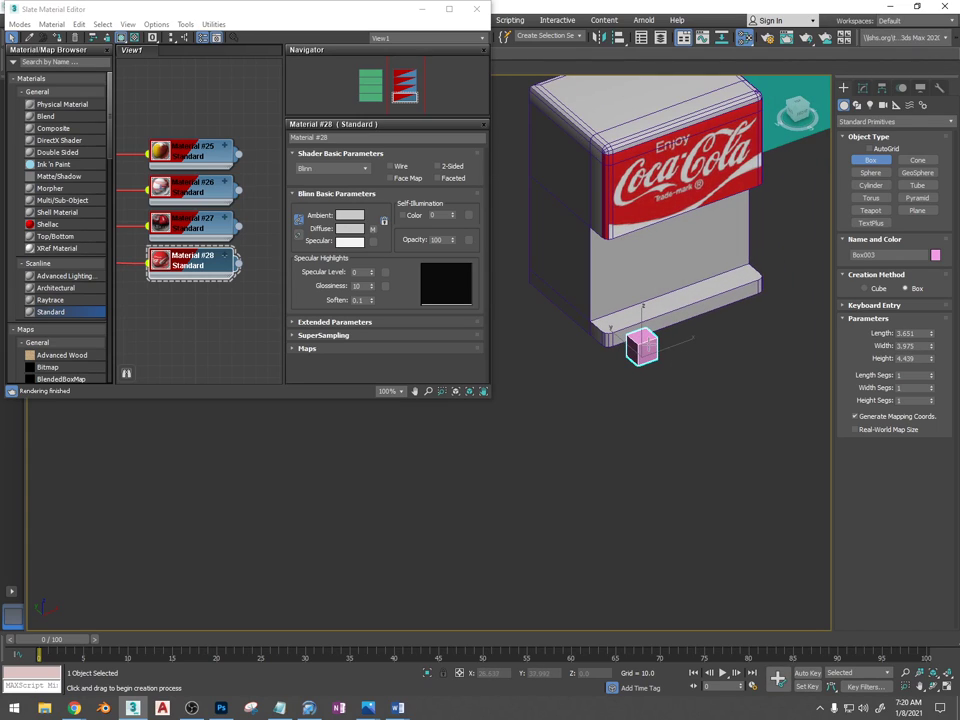
# Finish box creation and convert the small box to an editable poly
pyautogui.rightClick(649, 346)
pyautogui.rightClick(643, 350)
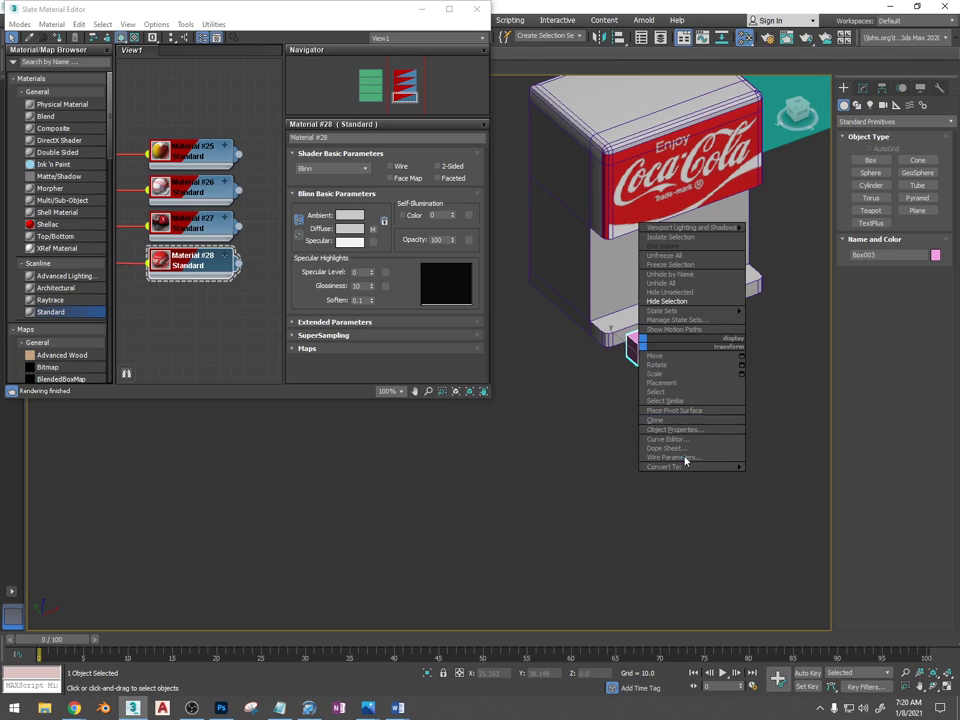
pyautogui.moveTo(690, 465)
pyautogui.click(760, 474)
# Examine the row of drink dispenser heads in the soda fountain reference image for the shape of the small box
pyautogui.scroll(-5, 560, 317)
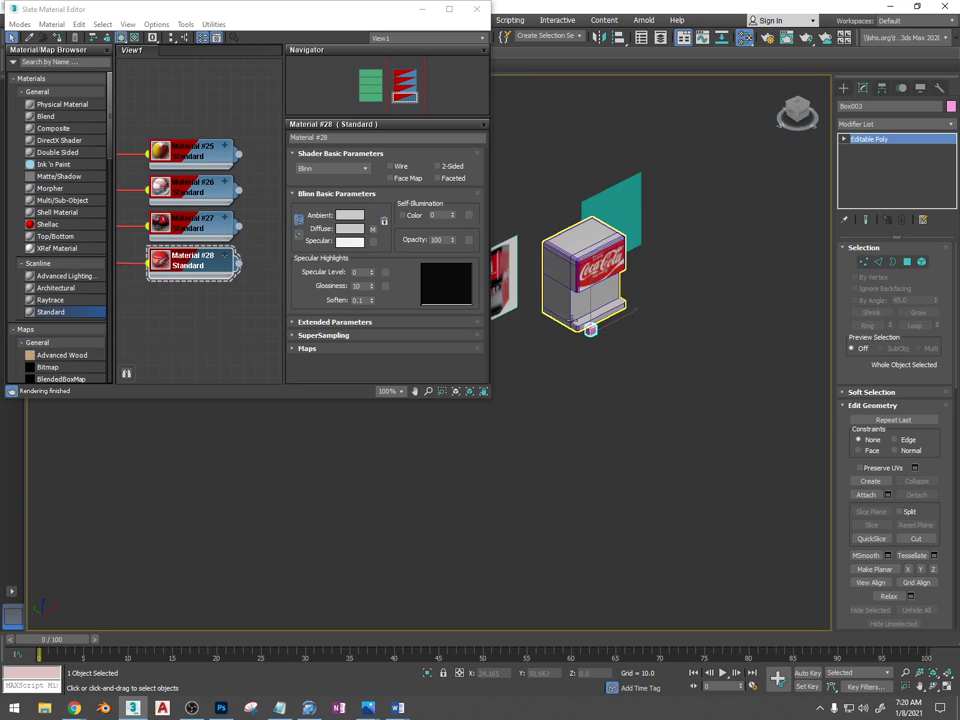
pyautogui.moveTo(560, 317); pyautogui.dragTo(647, 328, button='middle')
pyautogui.scroll(10, 608, 312)
pyautogui.moveTo(542, 242); pyautogui.dragTo(711, 292, button='middle')
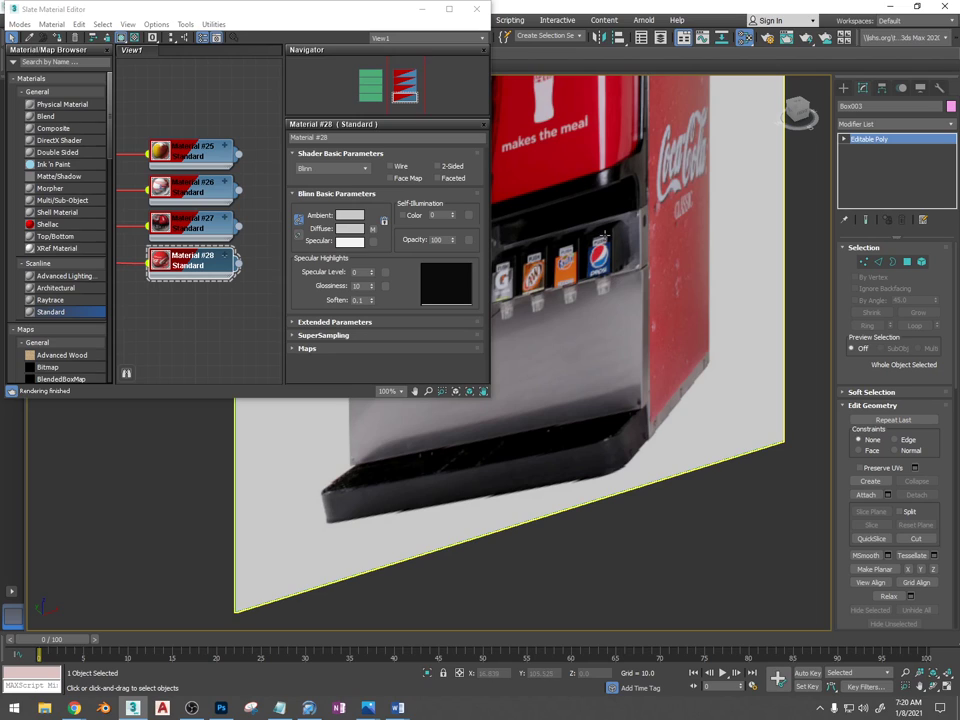
pyautogui.scroll(-8, 637, 252)
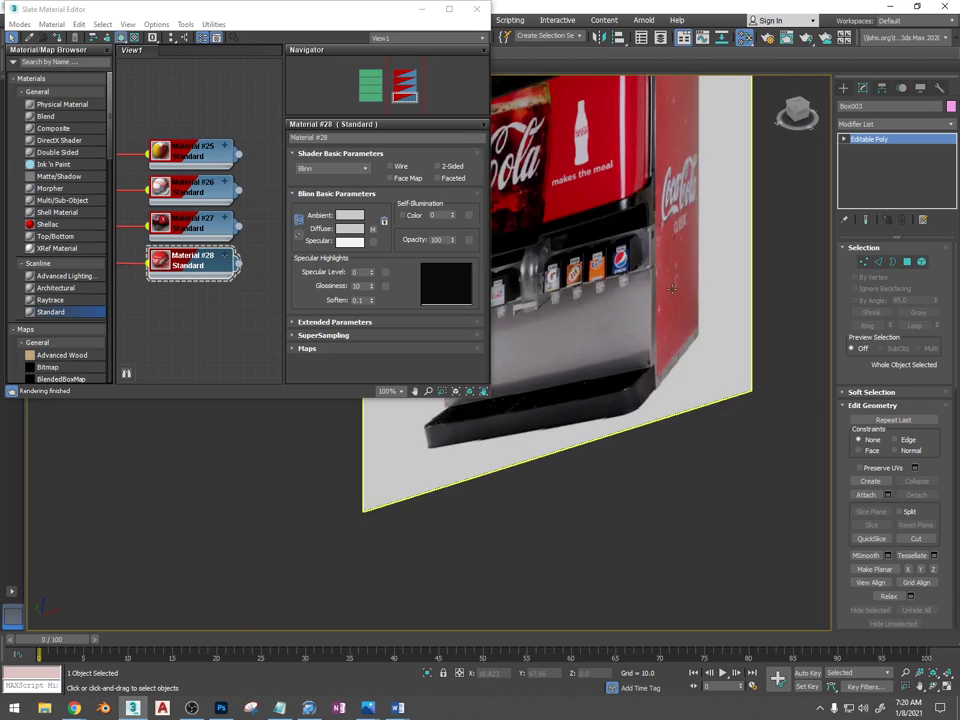
pyautogui.moveTo(784, 373); pyautogui.dragTo(632, 350, button='middle')
pyautogui.scroll(6, 634, 350)
pyautogui.keyDown('alt'); pyautogui.moveTo(699, 407); pyautogui.dragTo(668, 324, button='middle'); pyautogui.keyUp('alt')
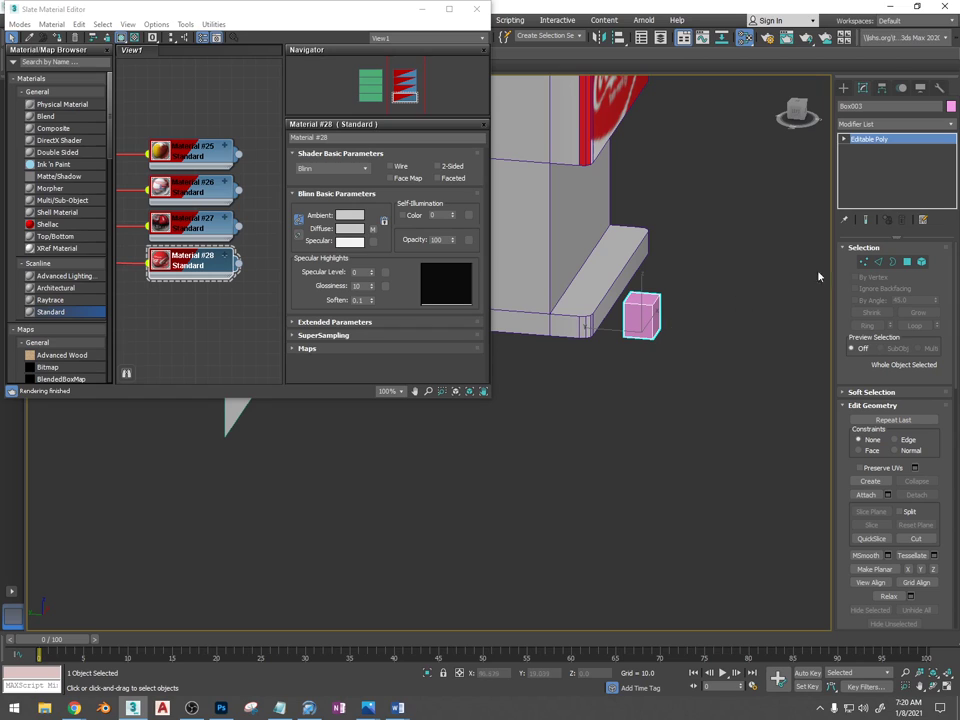
# Move the small box's bottom back edge outward toward the base tray, to about Y 38.5
pyautogui.click(877, 262)
pyautogui.keyDown('alt'); pyautogui.moveTo(738, 364); pyautogui.dragTo(678, 288, button='middle'); pyautogui.keyUp('alt')
pyautogui.click(645, 339)
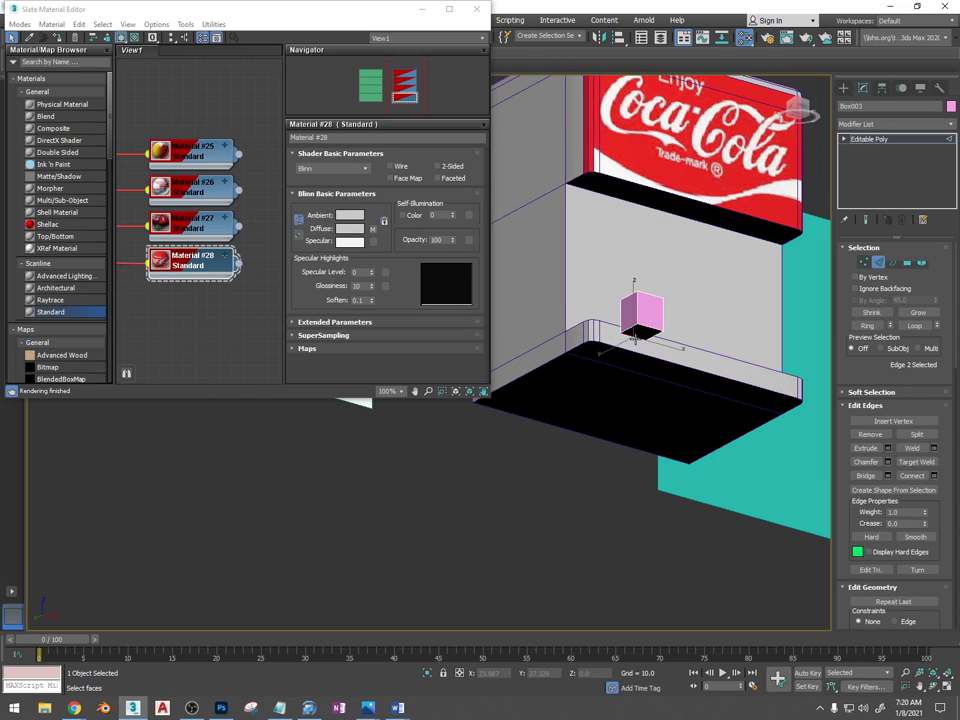
pyautogui.keyDown('alt'); pyautogui.moveTo(643, 335); pyautogui.dragTo(717, 382, button='middle'); pyautogui.keyUp('alt')
pyautogui.press('w')
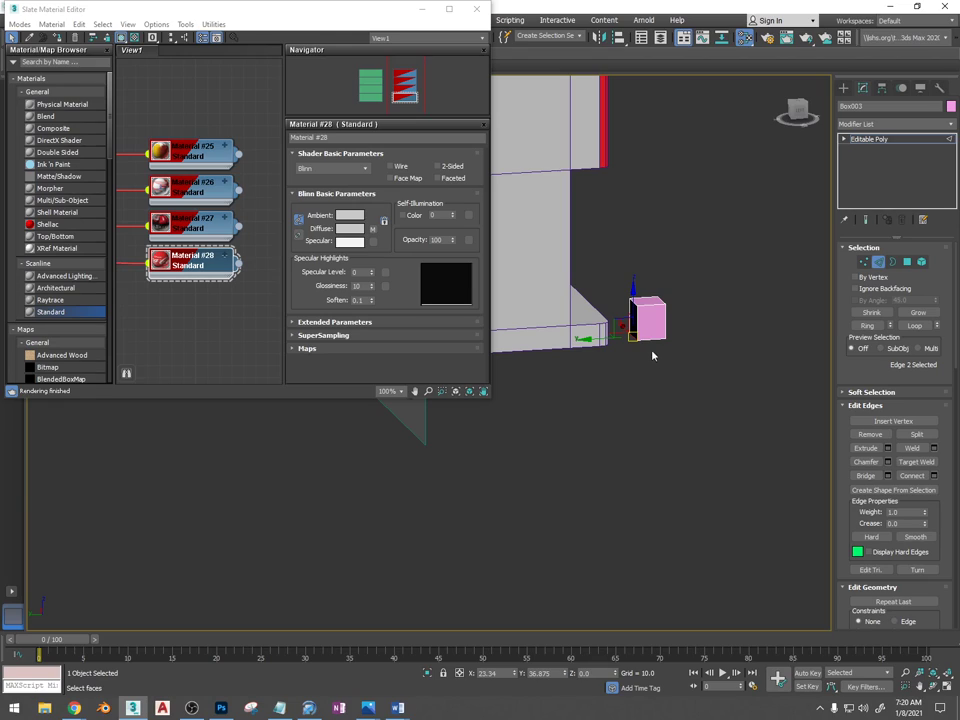
pyautogui.moveTo(610, 338); pyautogui.dragTo(596, 338)
# Move the box's bottom front edge outward to about Y 32.7, and select the ring of four upright side edges
pyautogui.keyDown('alt'); pyautogui.moveTo(662, 348); pyautogui.dragTo(671, 336, button='middle'); pyautogui.keyUp('alt')
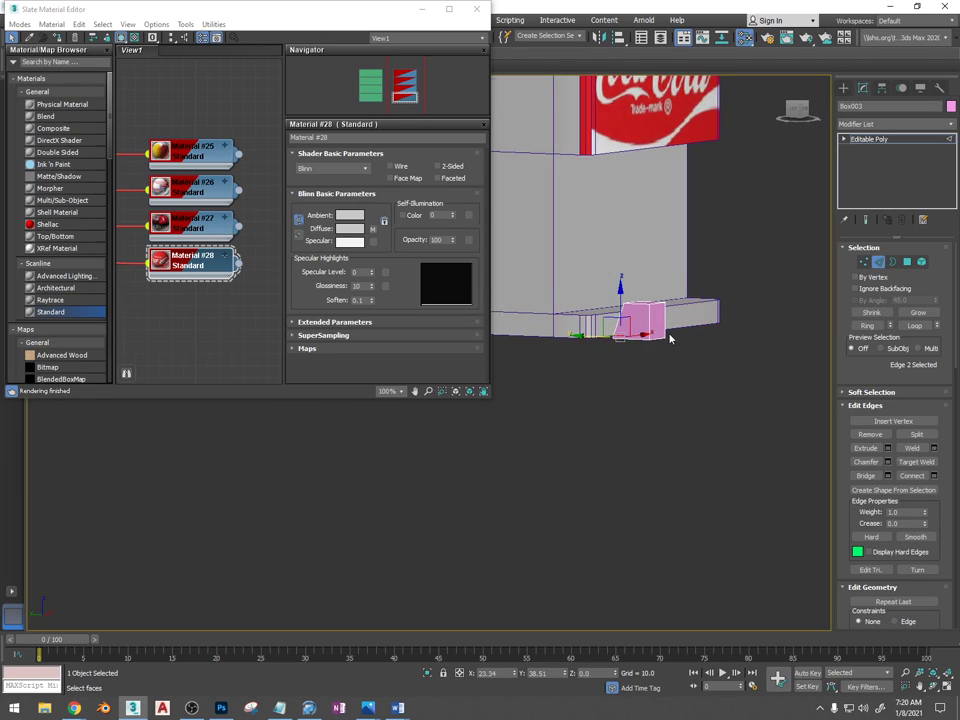
pyautogui.scroll(4, 669, 337)
pyautogui.click(647, 341)
pyautogui.click(647, 346)
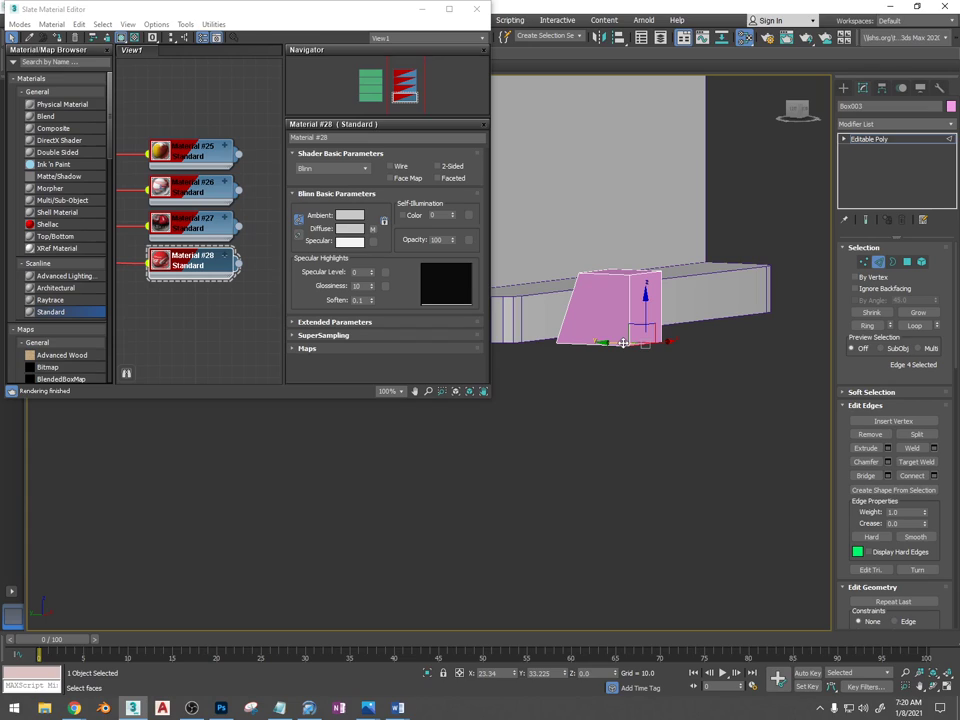
pyautogui.moveTo(623, 343); pyautogui.dragTo(630, 342)
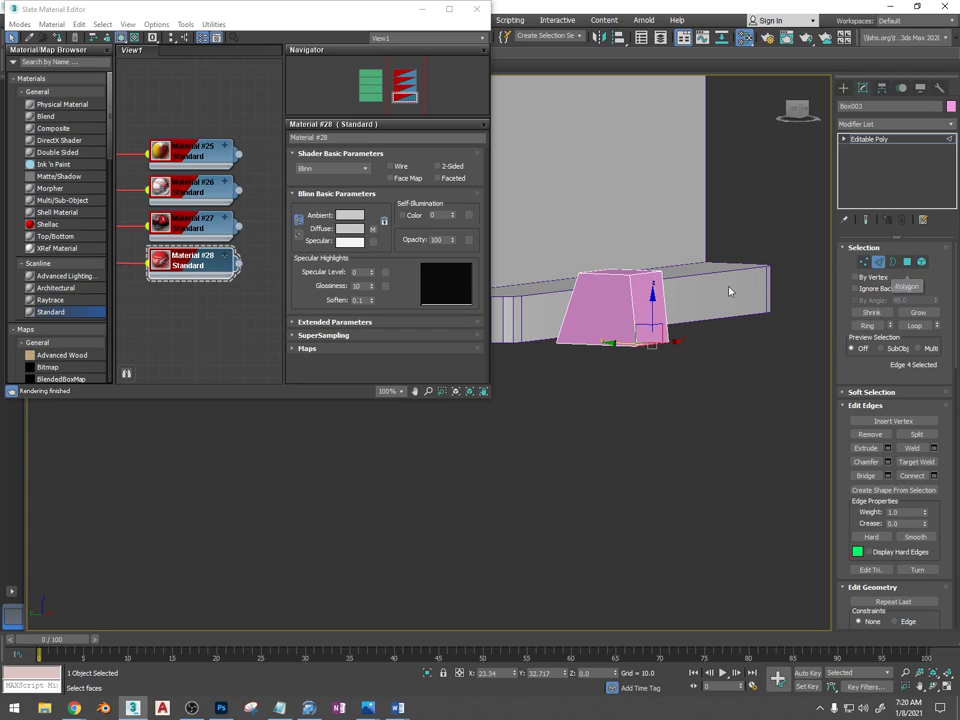
pyautogui.keyDown('alt'); pyautogui.moveTo(731, 291); pyautogui.dragTo(696, 313, button='middle'); pyautogui.keyUp('alt')
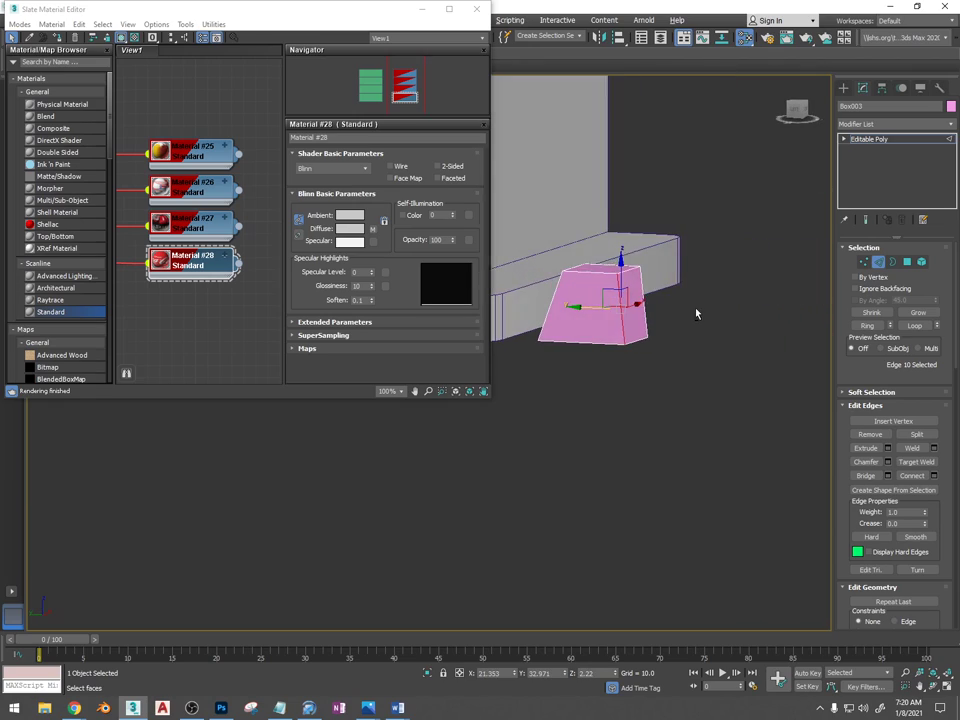
pyautogui.click(868, 326)
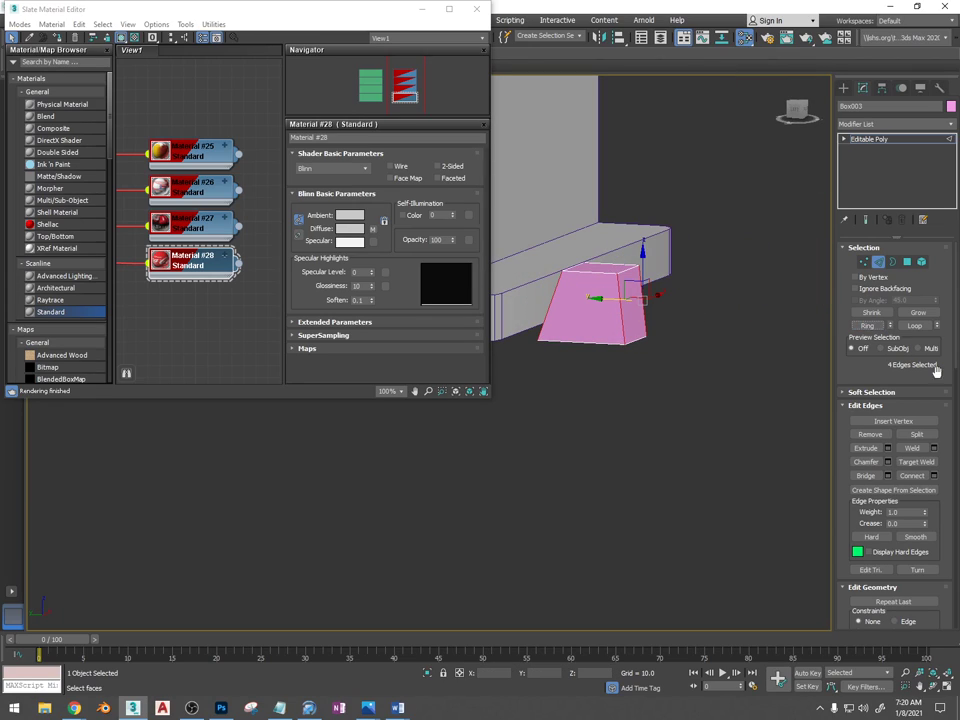
# Try connecting the four upright edges with one segment slid down to about -31, checking proportions against the reference dispensers
pyautogui.click(932, 476)
pyautogui.moveTo(625, 212); pyautogui.dragTo(690, 291, button='middle')
pyautogui.scroll(-5, 816, 298)
pyautogui.scroll(5, 627, 260)
pyautogui.scroll(-5, 573, 282)
pyautogui.scroll(8, 602, 274)
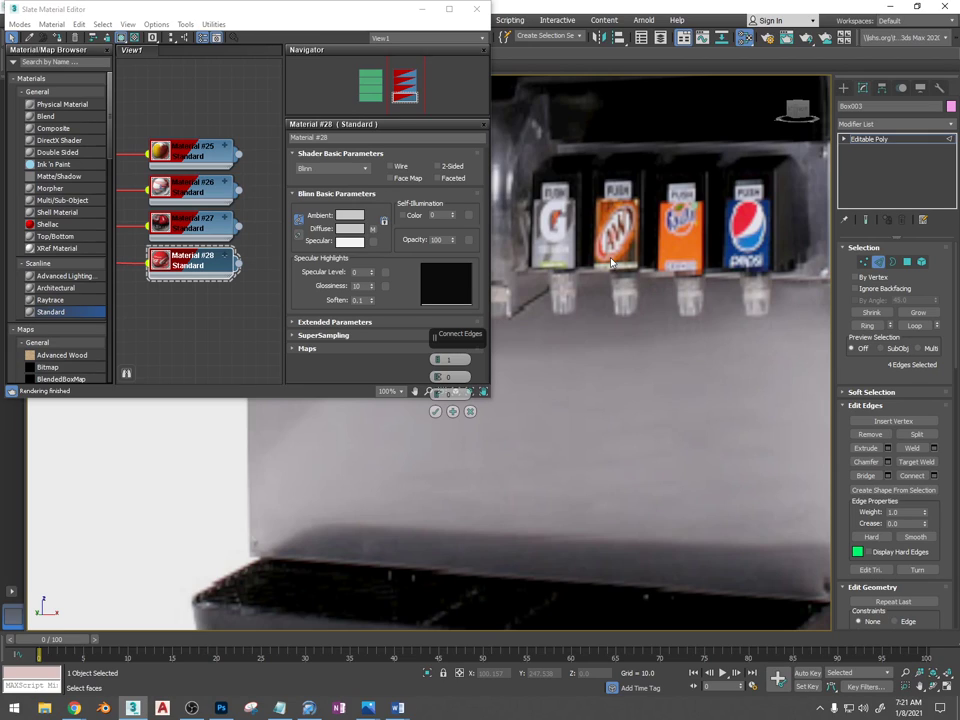
pyautogui.scroll(-7, 611, 262)
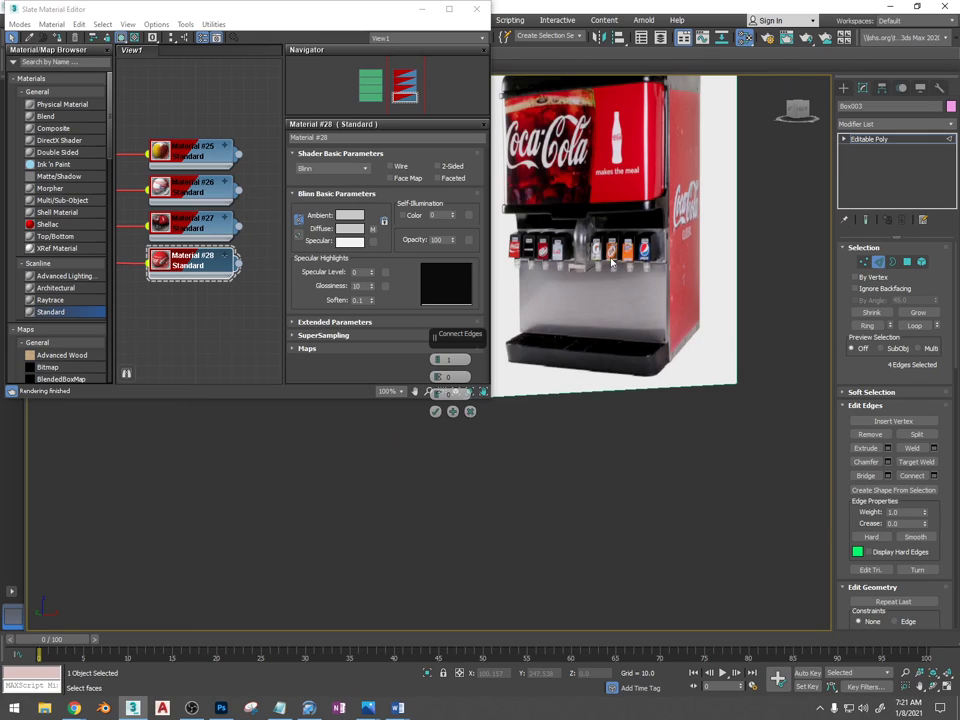
pyautogui.moveTo(665, 291); pyautogui.dragTo(472, 309, button='middle')
pyautogui.scroll(6, 585, 318)
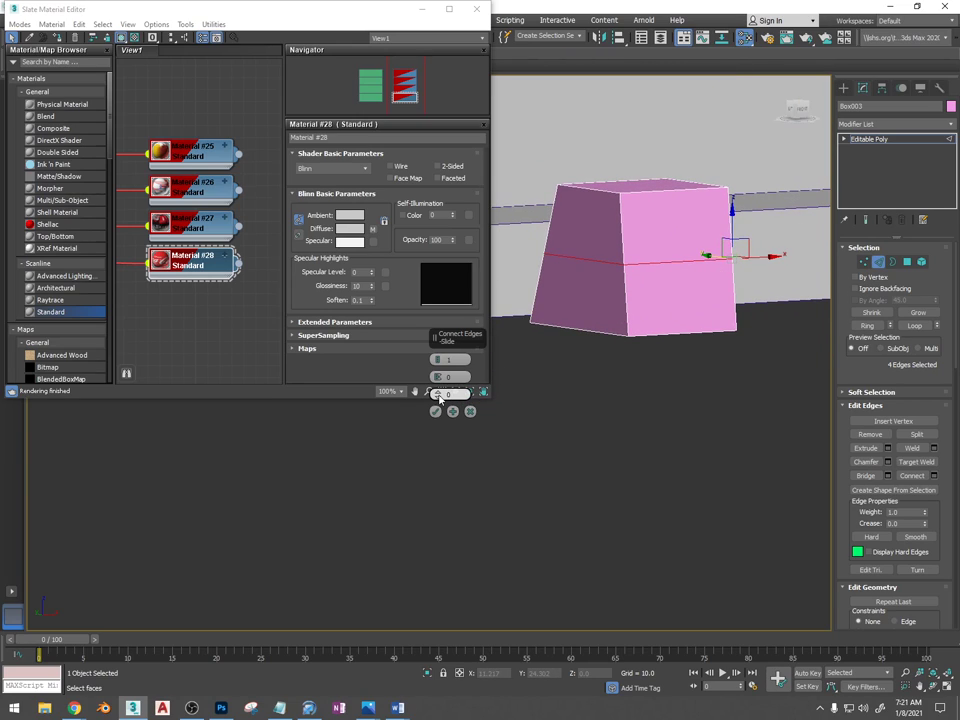
pyautogui.moveTo(441, 397); pyautogui.dragTo(444, 446)
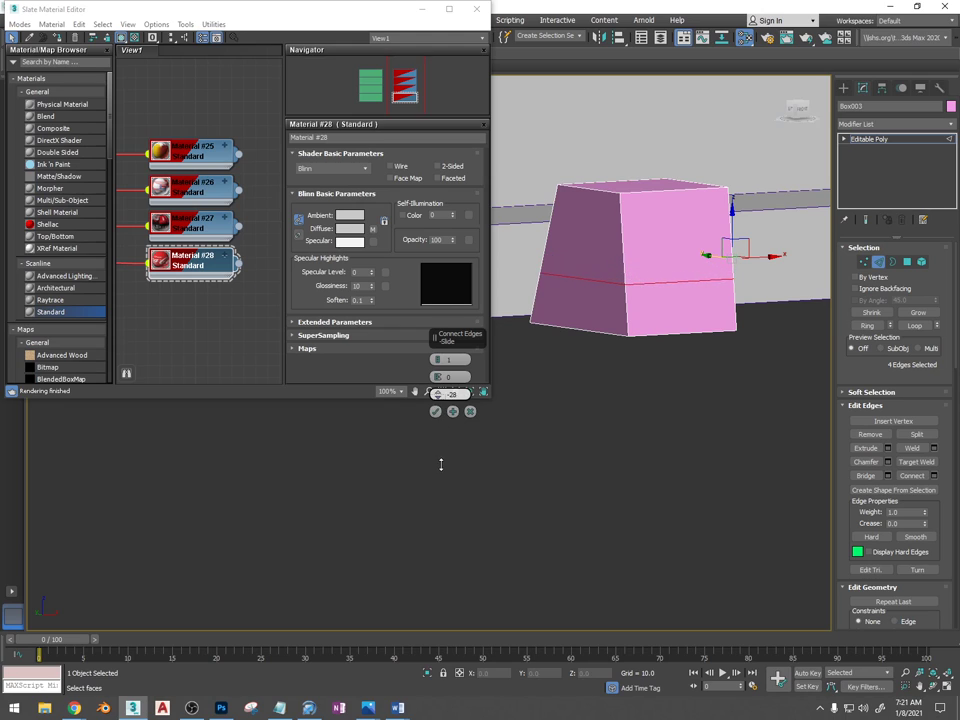
pyautogui.moveTo(88, 712)
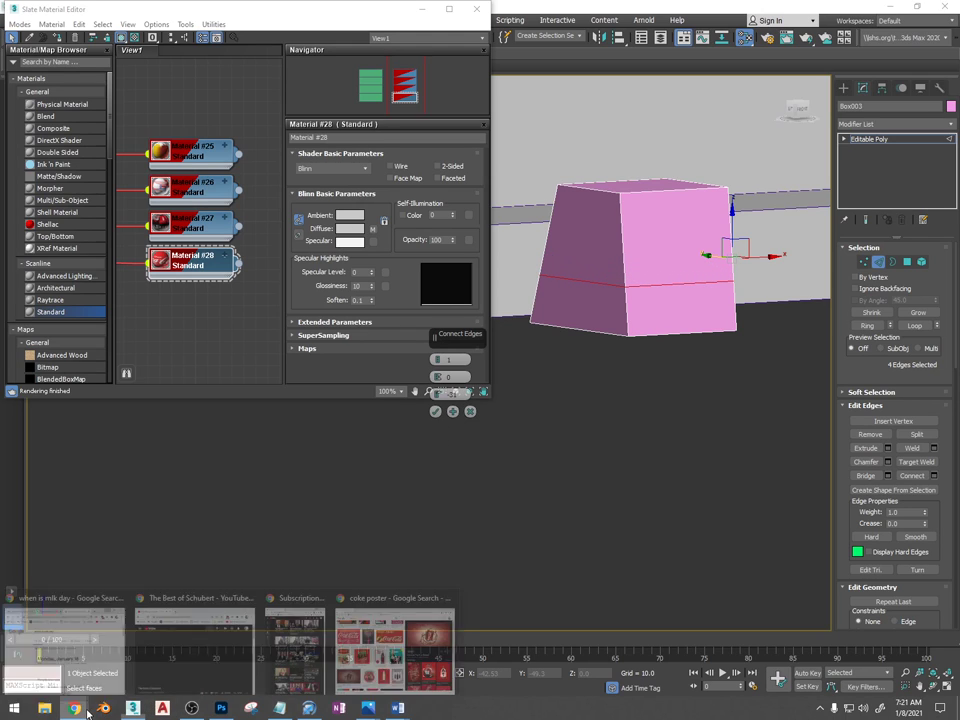
pyautogui.click(380, 645)
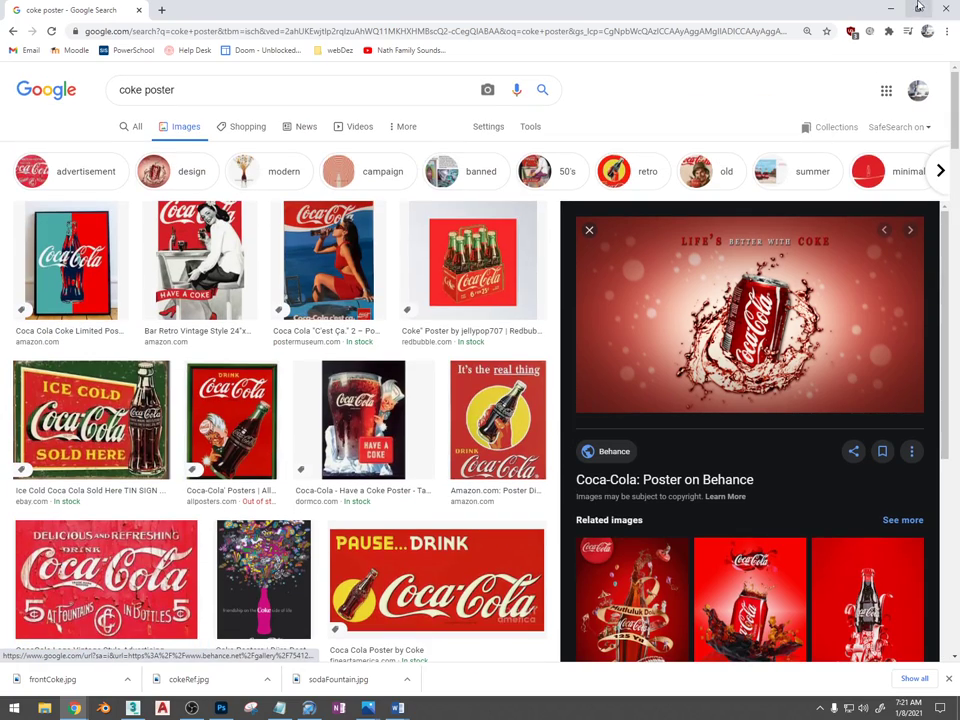
pyautogui.click(891, 8)
pyautogui.click(909, 263)
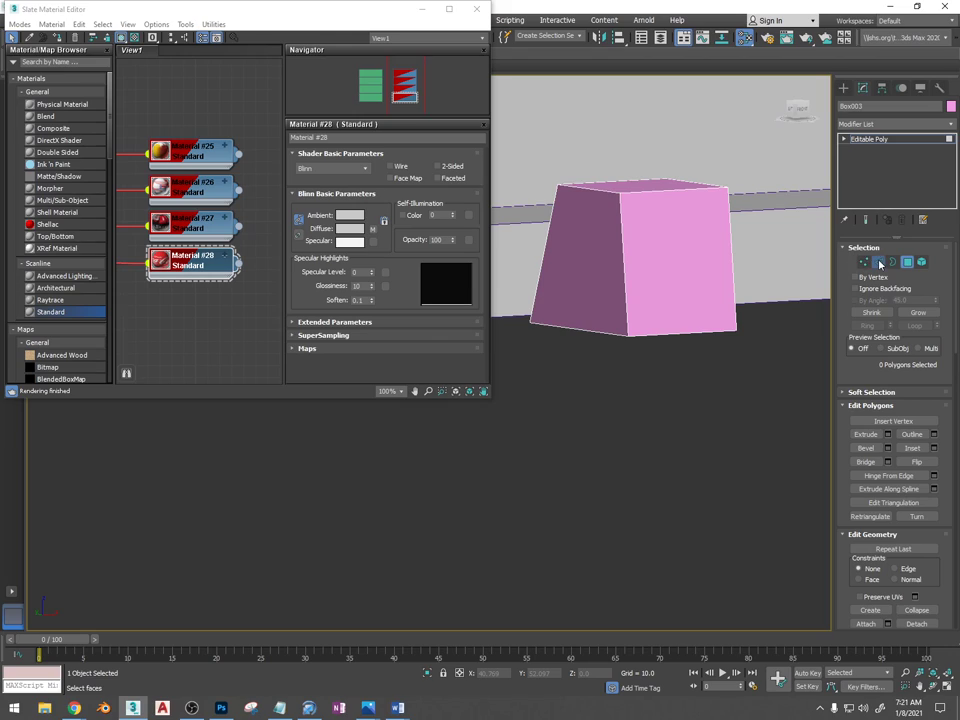
# Connect the box's four upright edges with one segment, pinch 0 and slide -44, forming a lower band
pyautogui.click(879, 262)
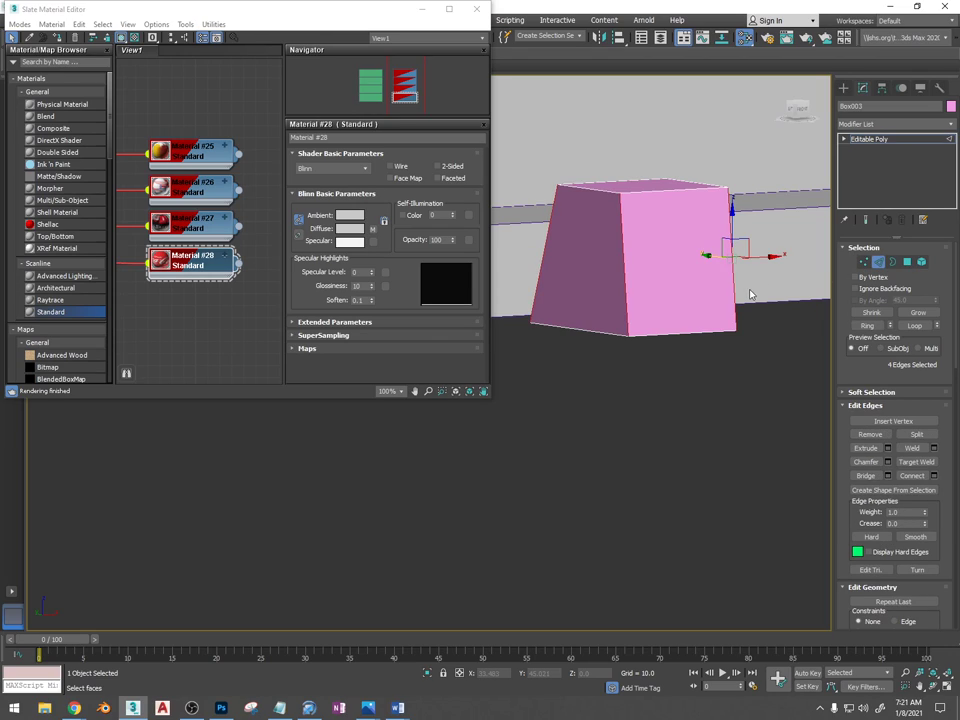
pyautogui.click(937, 480)
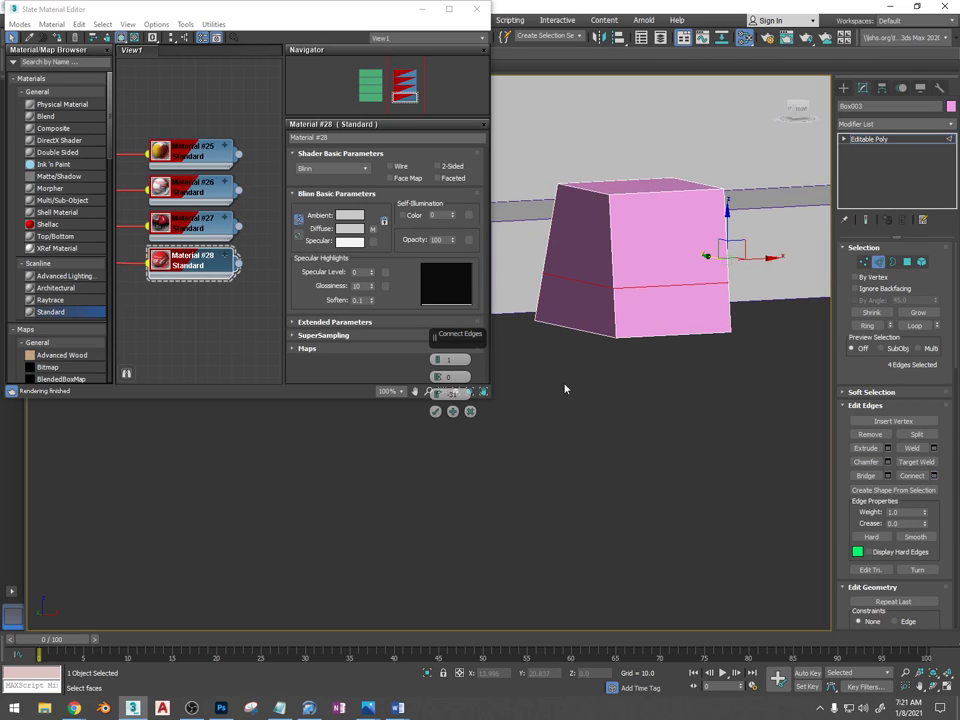
pyautogui.click(435, 412)
# Connect the ring of four upright edges above the lower band with one segment slid close to the box's top
pyautogui.click(724, 211)
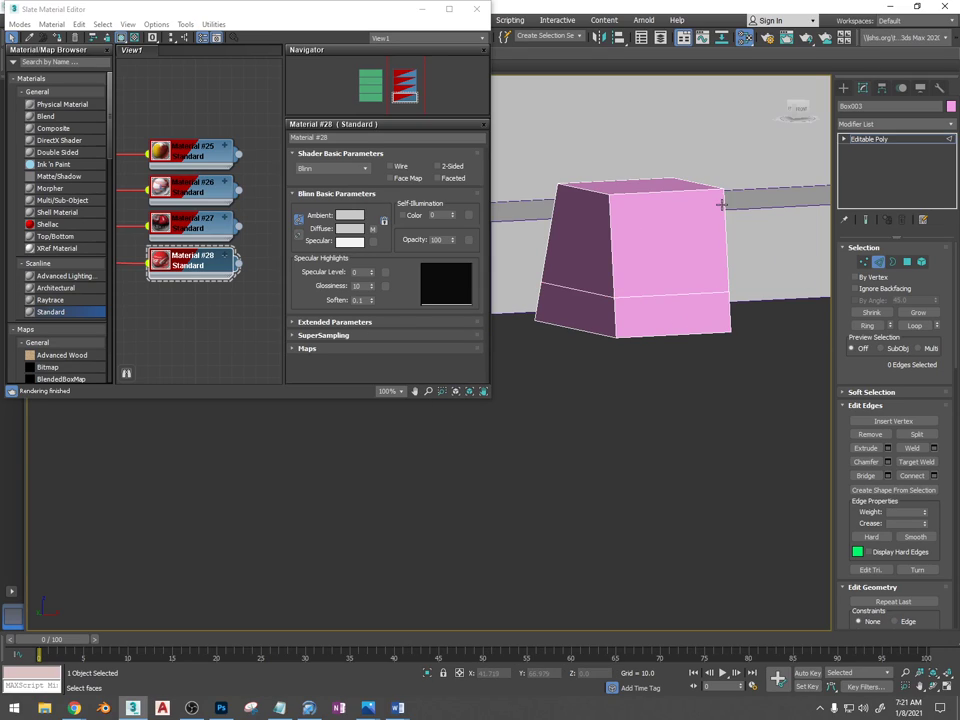
pyautogui.click(933, 476)
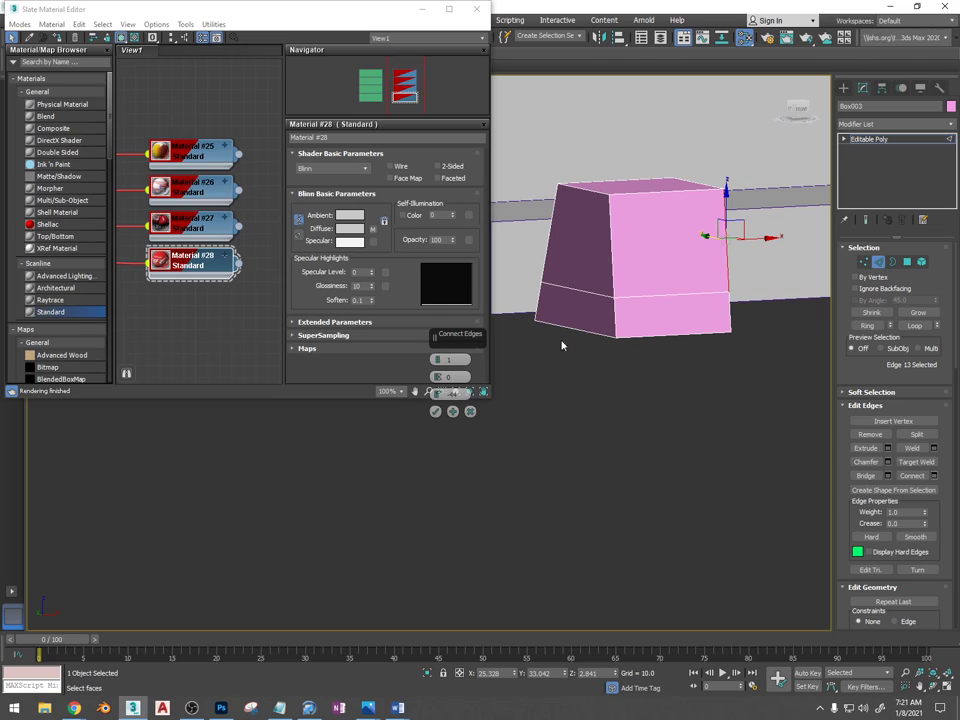
pyautogui.click(470, 411)
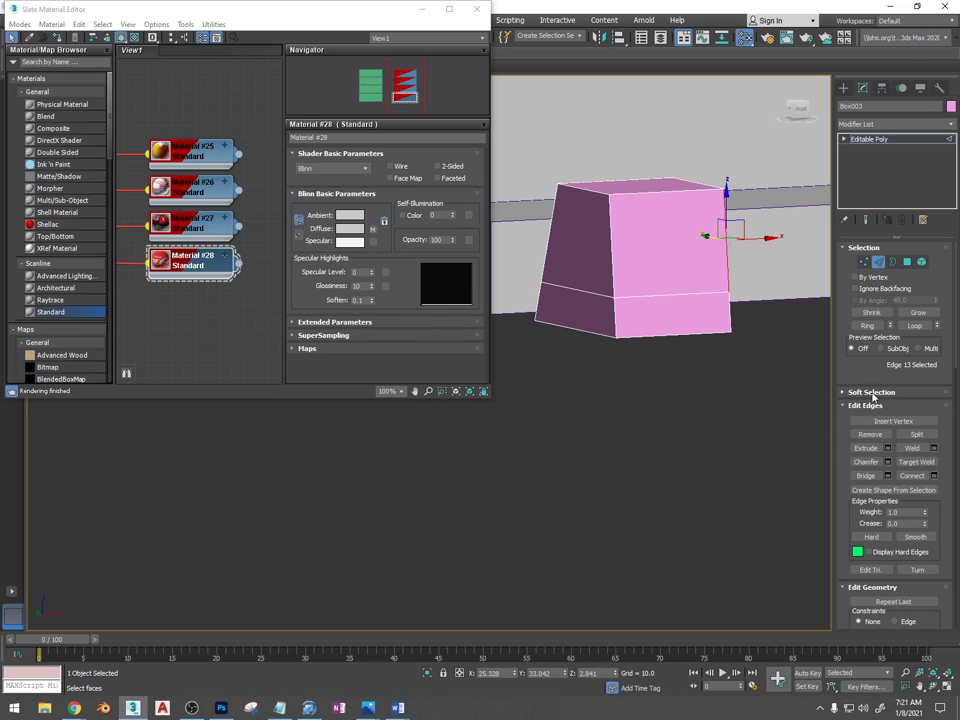
pyautogui.click(867, 326)
pyautogui.click(935, 477)
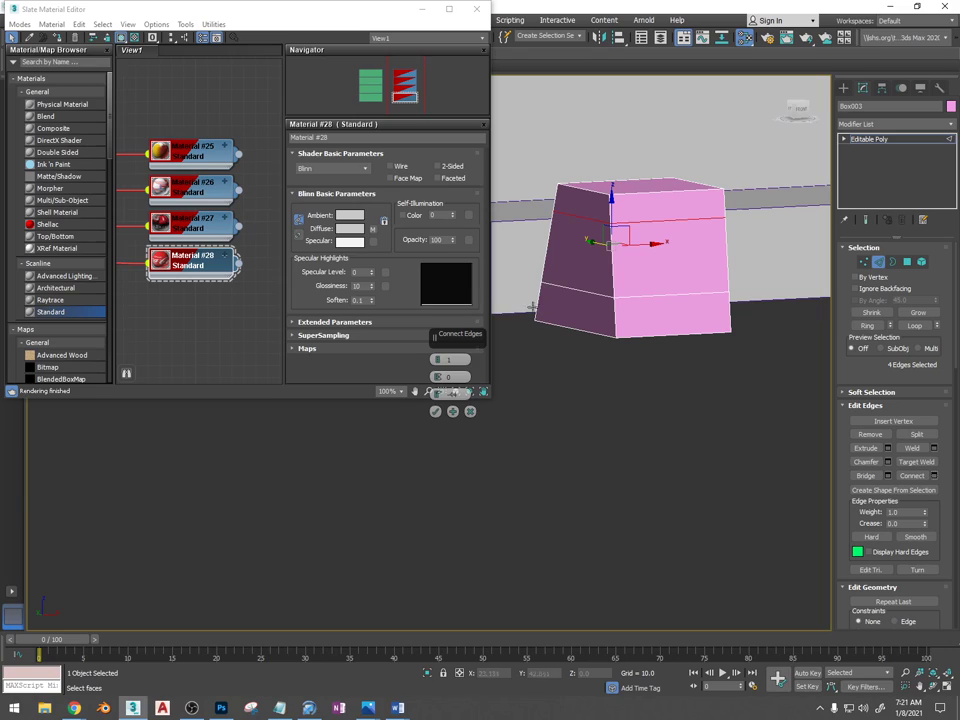
pyautogui.moveTo(437, 393); pyautogui.dragTo(443, 376)
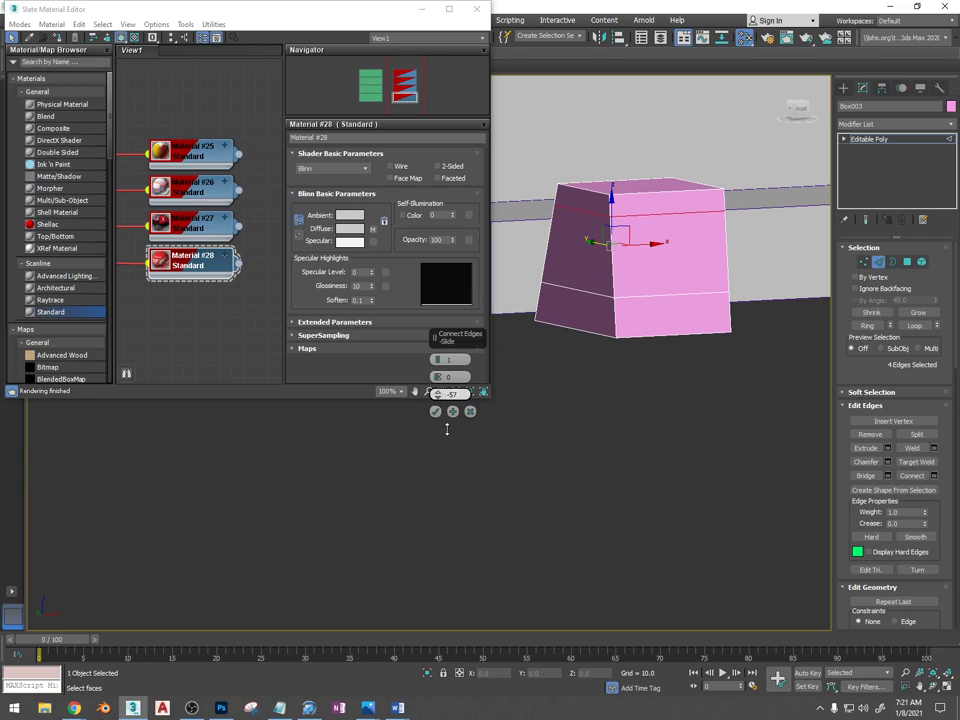
pyautogui.click(435, 411)
# Apply Material #28 with the Enjoy Coca-Cola logo to the box's middle front polygon and leave polygon editing
pyautogui.click(865, 262)
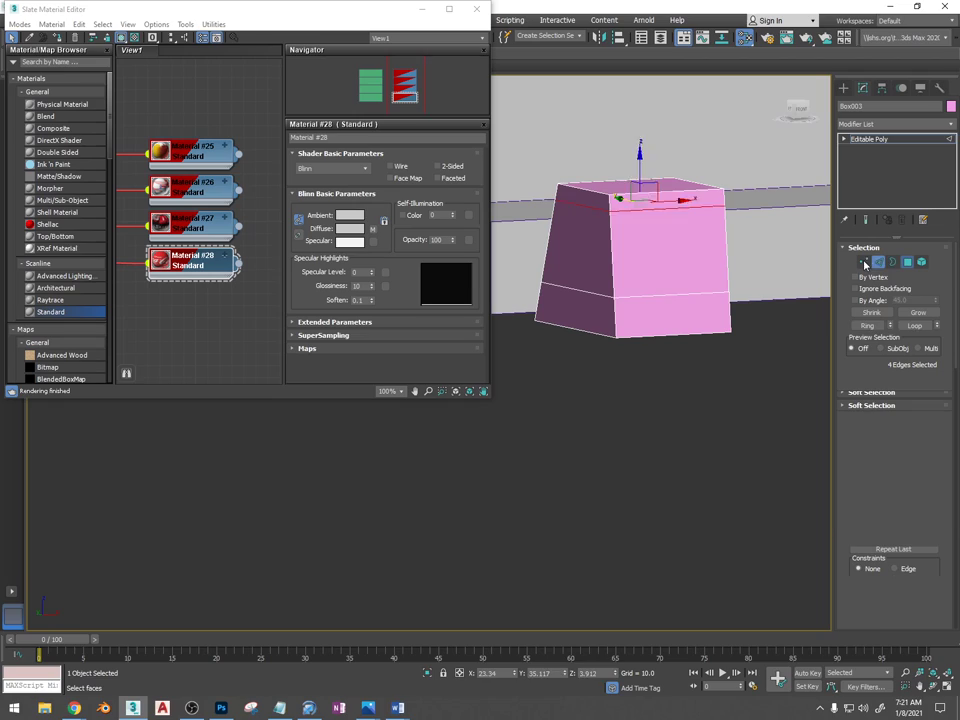
pyautogui.press('4')
pyautogui.click(648, 222)
pyautogui.moveTo(240, 267); pyautogui.dragTo(720, 260)
pyautogui.click(702, 316)
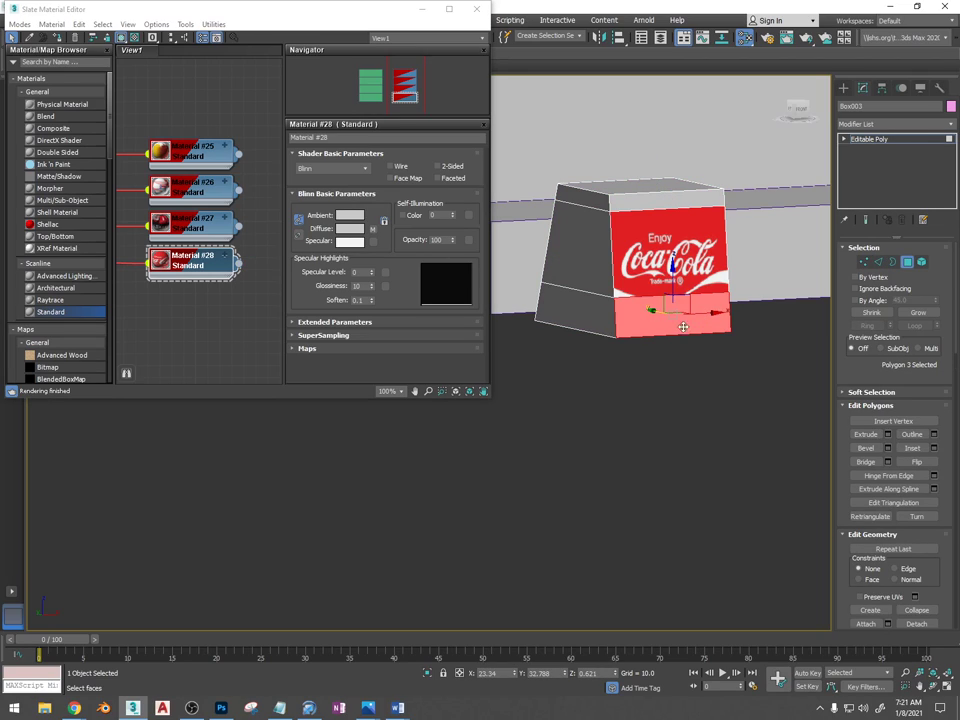
pyautogui.scroll(-5, 672, 281)
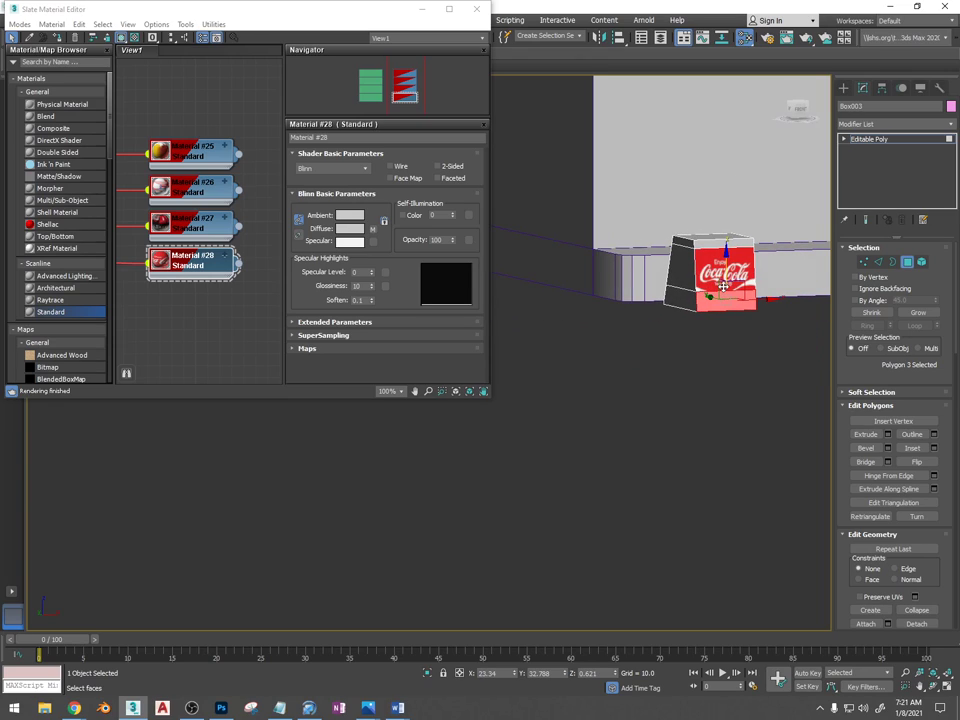
pyautogui.click(907, 262)
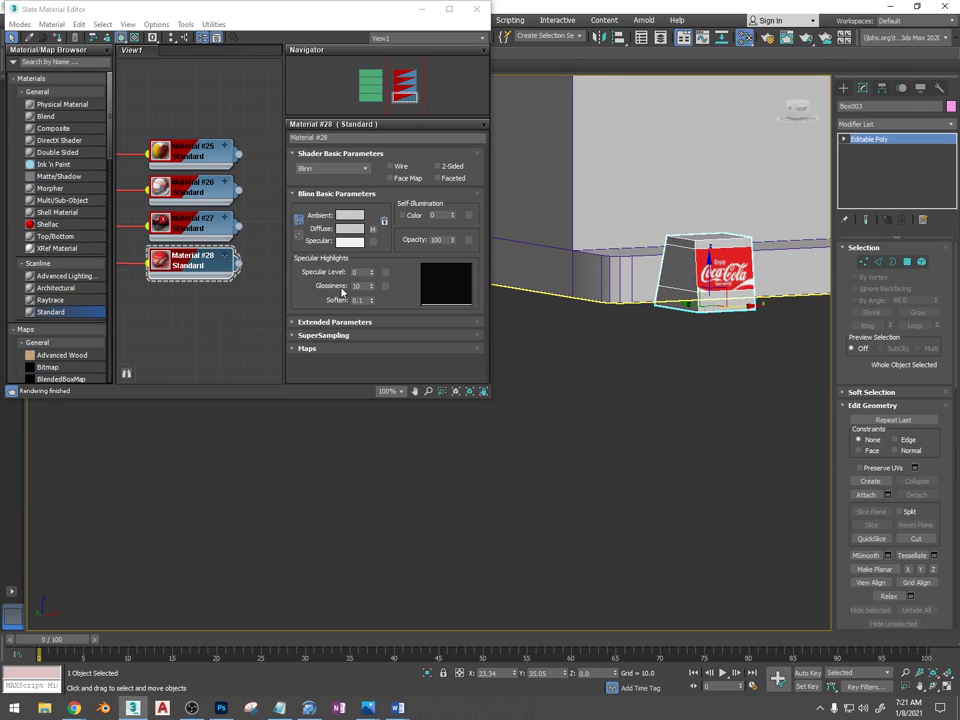
# Examine the dispenser heads and nozzles in the reference image and compare the labelled box's shape and scale with the fountain
pyautogui.scroll(5, 669, 305)
pyautogui.scroll(5, 669, 305)
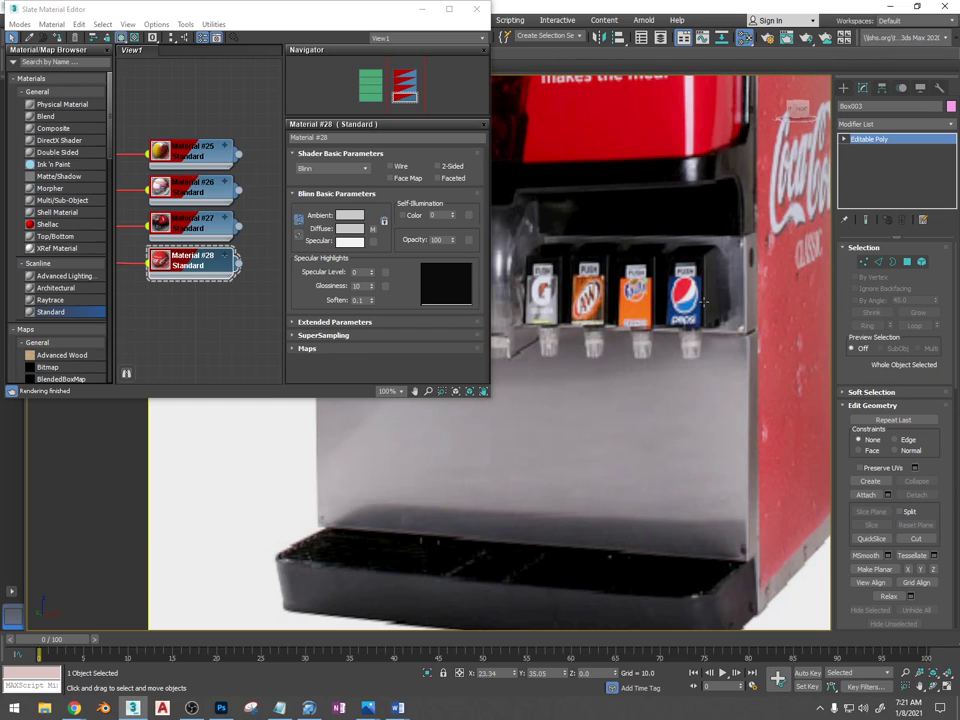
pyautogui.scroll(-5, 704, 301)
pyautogui.moveTo(704, 301); pyautogui.dragTo(518, 250, button='middle')
pyautogui.scroll(5, 765, 352)
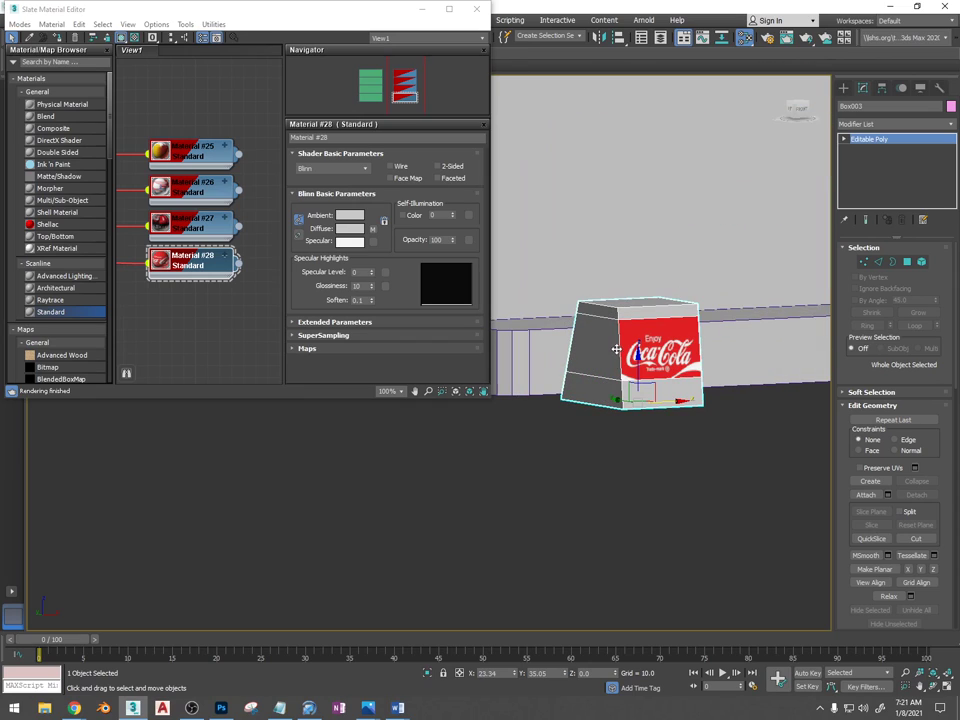
pyautogui.scroll(-5, 602, 340)
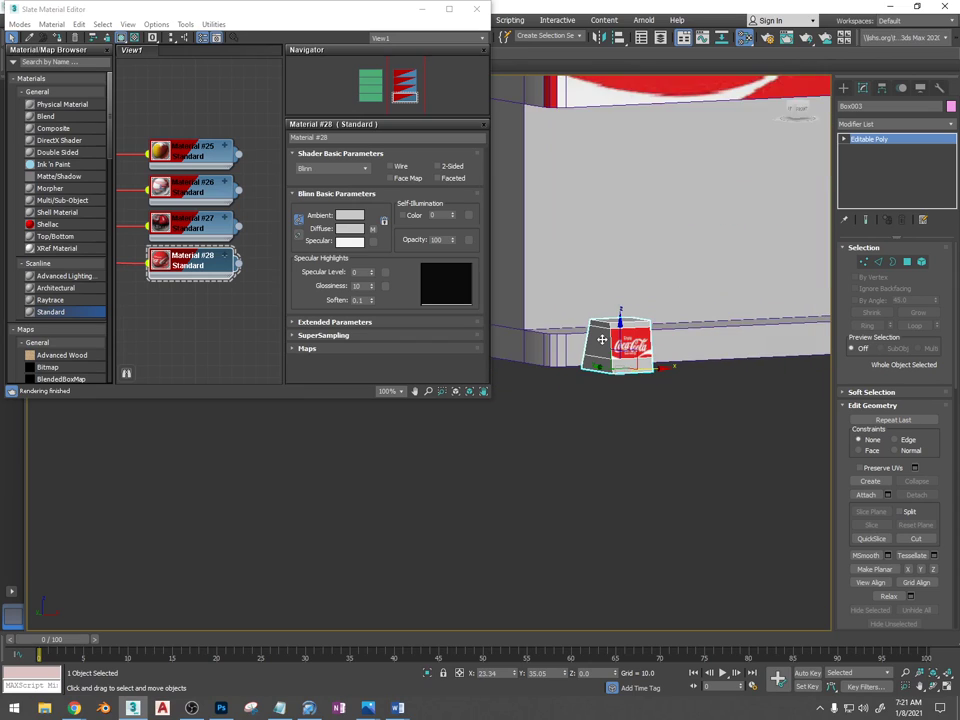
pyautogui.keyDown('alt'); pyautogui.moveTo(602, 339); pyautogui.dragTo(606, 341, button='middle'); pyautogui.keyUp('alt')
pyautogui.scroll(5, 606, 341)
pyautogui.keyDown('alt'); pyautogui.moveTo(656, 394); pyautogui.dragTo(648, 367, button='middle'); pyautogui.keyUp('alt')
pyautogui.scroll(-5, 648, 368)
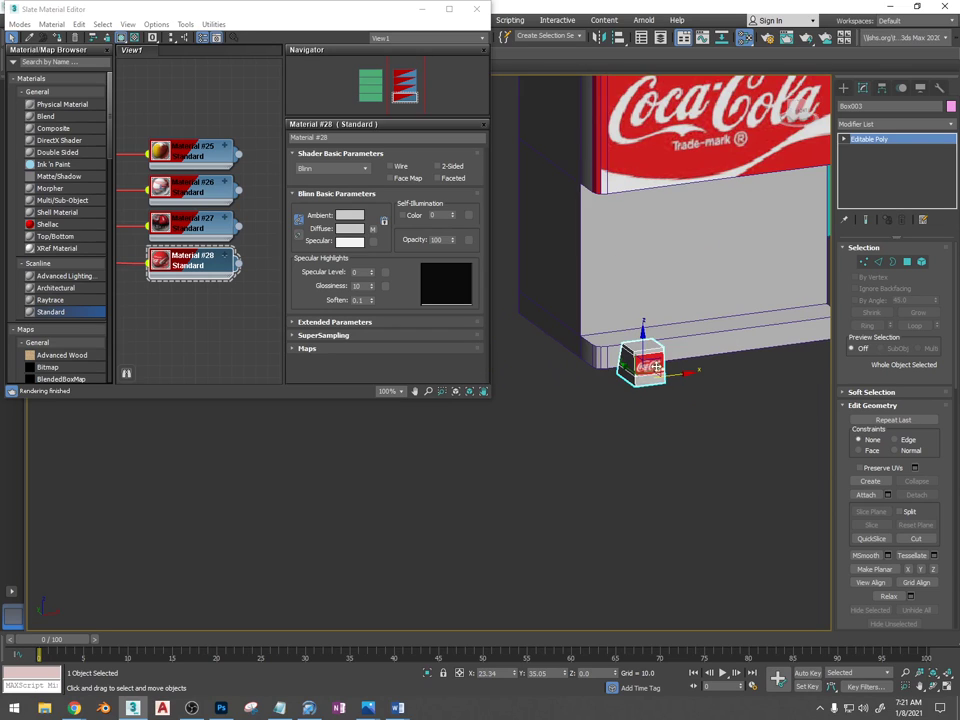
pyautogui.scroll(7, 643, 364)
pyautogui.scroll(-10, 648, 328)
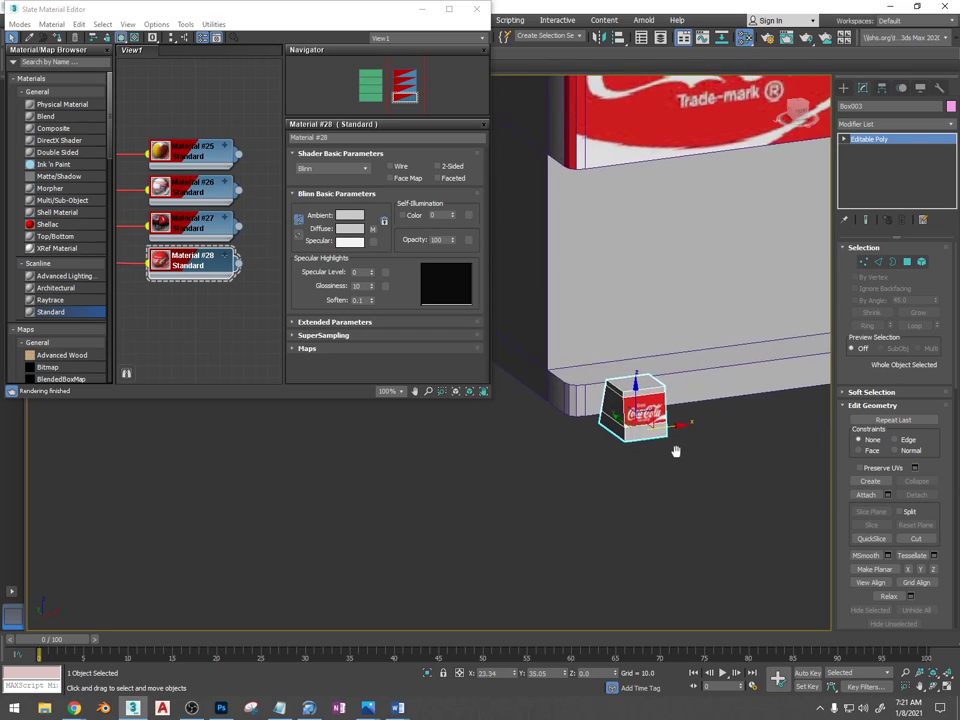
pyautogui.scroll(1, 690, 241)
pyautogui.moveTo(620, 239)
pyautogui.mouseDown(button='middle')
pyautogui.moveTo(696, 243)
pyautogui.moveTo(611, 217)
pyautogui.mouseUp(button='middle')
pyautogui.scroll(4, 612, 222)
pyautogui.scroll(-4, 610, 221)
pyautogui.scroll(-6, 608, 221)
pyautogui.scroll(5, 611, 217)
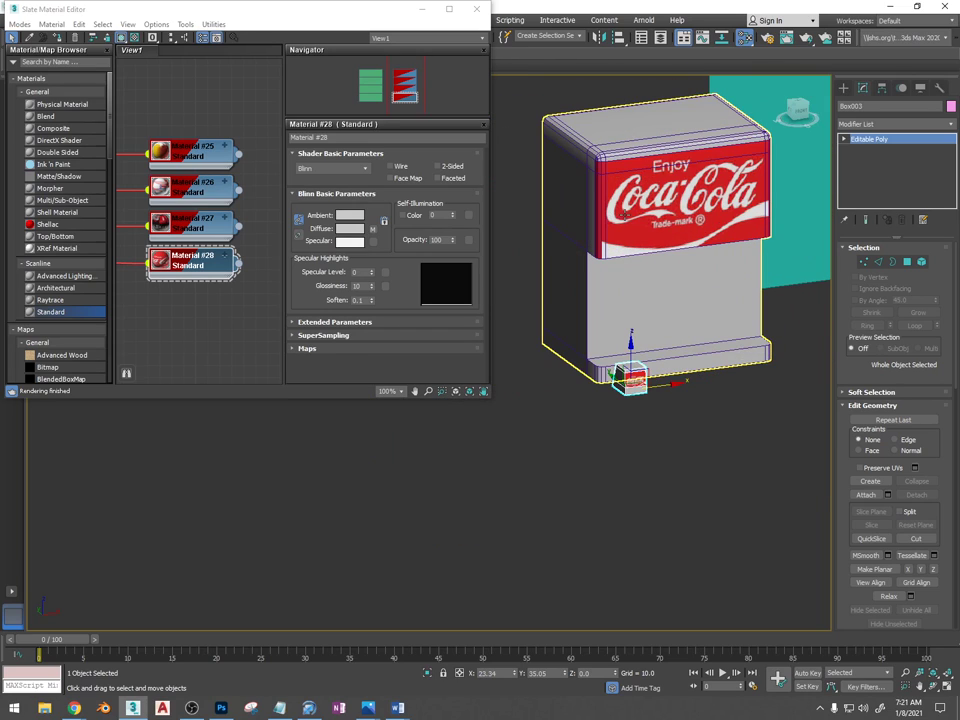
# Raise the labelled dispenser box to about Z 17.4, just below the fountain's logo panel, and compare its height with the reference image
pyautogui.keyDown('alt'); pyautogui.moveTo(634, 332); pyautogui.dragTo(722, 366, button='middle'); pyautogui.keyUp('alt')
pyautogui.moveTo(633, 347); pyautogui.dragTo(636, 253)
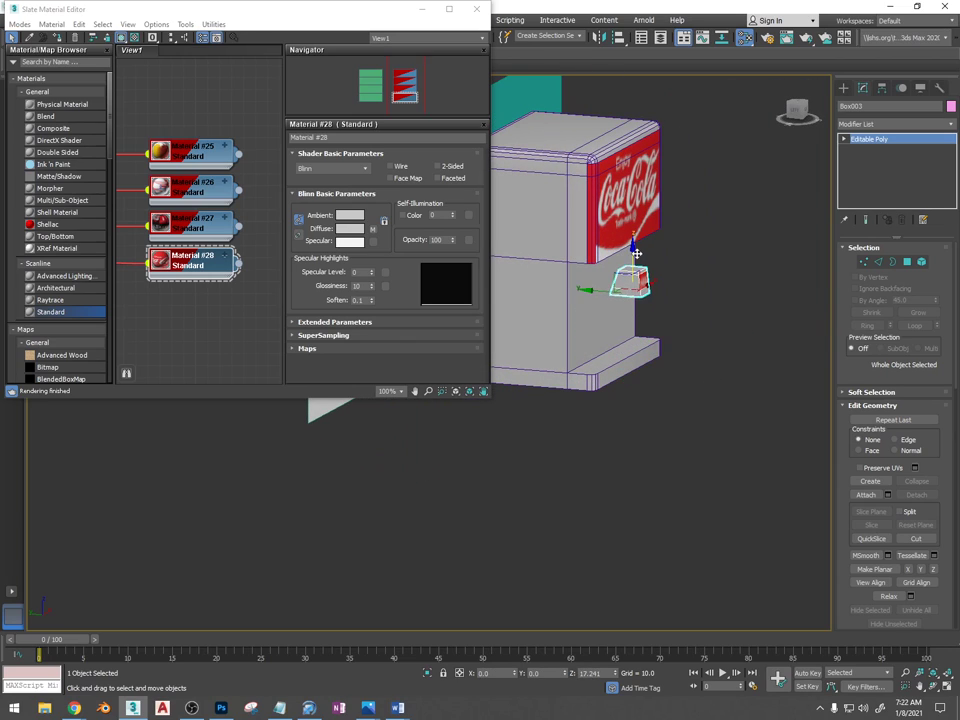
pyautogui.scroll(-4, 636, 253)
pyautogui.moveTo(637, 254); pyautogui.dragTo(625, 284, button='middle')
pyautogui.scroll(5, 624, 283)
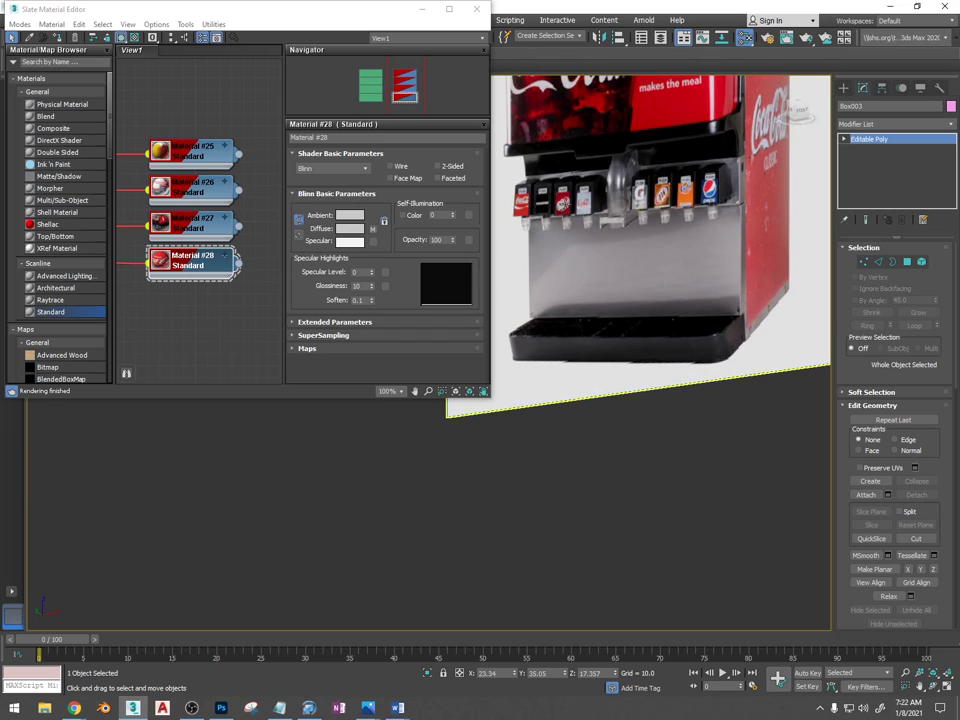
pyautogui.scroll(-5, 537, 210)
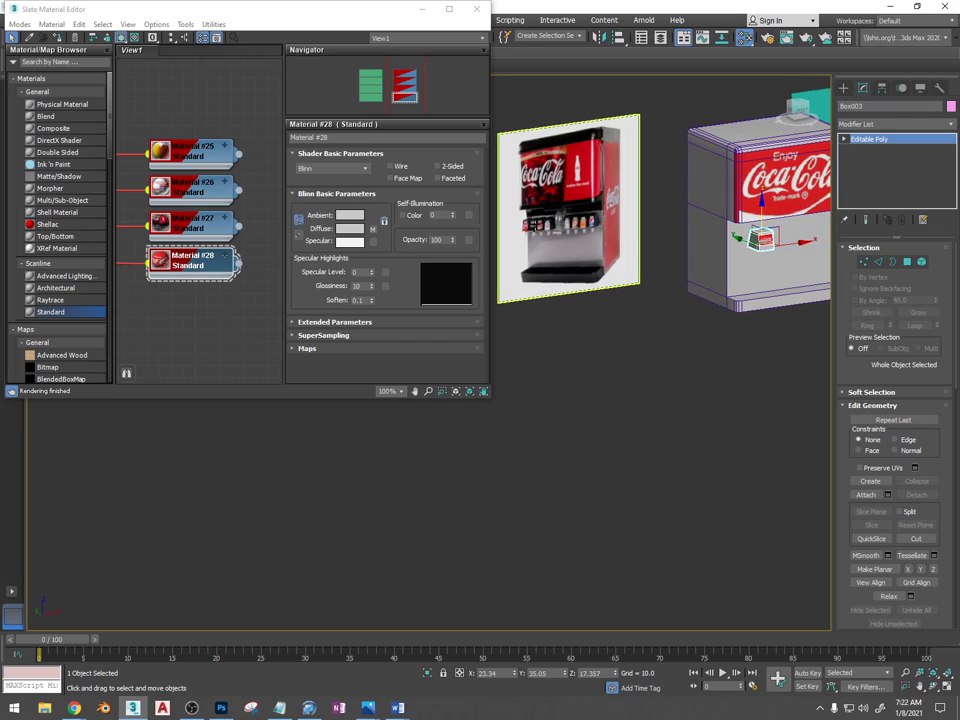
pyautogui.scroll(7, 670, 235)
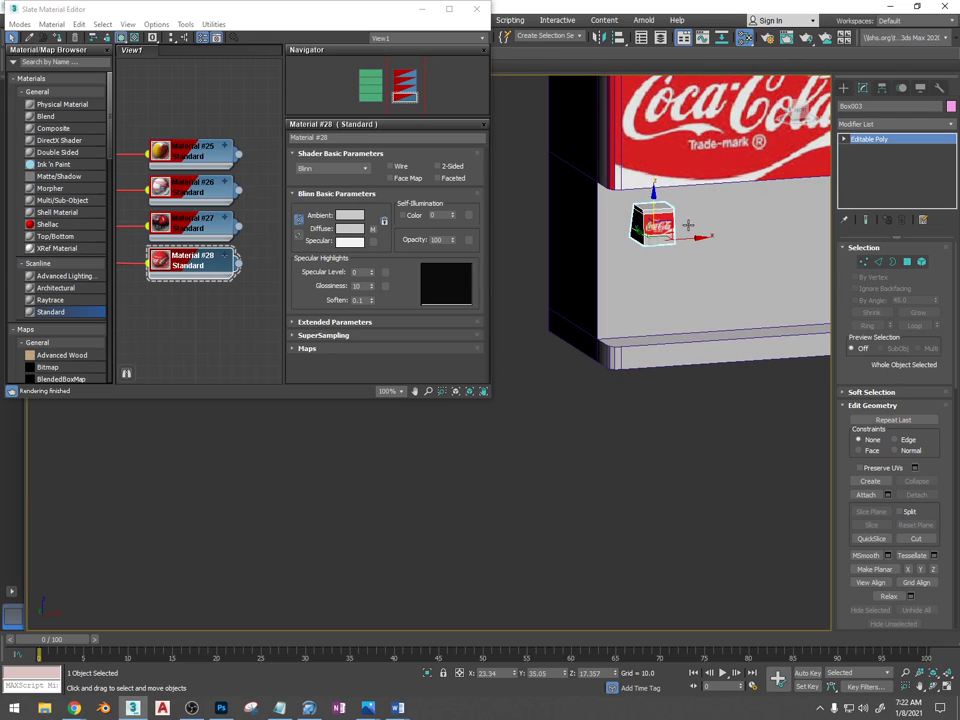
# Push the labelled box back under the logo panel's overhang against the fountain's recessed front, to about Y 43
pyautogui.keyDown('alt'); pyautogui.moveTo(634, 291); pyautogui.dragTo(590, 235, button='middle'); pyautogui.keyUp('alt')
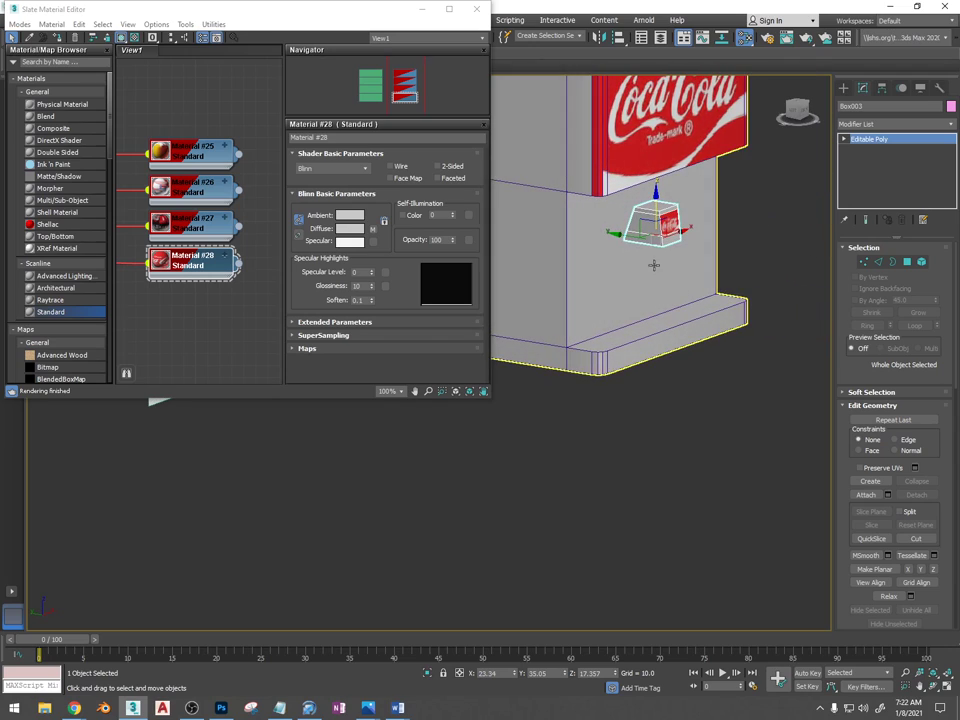
pyautogui.moveTo(583, 227); pyautogui.dragTo(574, 225)
pyautogui.keyDown('alt'); pyautogui.moveTo(574, 225); pyautogui.dragTo(673, 240, button='middle'); pyautogui.keyUp('alt')
pyautogui.moveTo(654, 231); pyautogui.dragTo(649, 231)
pyautogui.keyDown('alt'); pyautogui.moveTo(649, 231); pyautogui.dragTo(695, 231, button='middle'); pyautogui.keyUp('alt')
pyautogui.moveTo(695, 231); pyautogui.dragTo(670, 220)
pyautogui.click(690, 220)
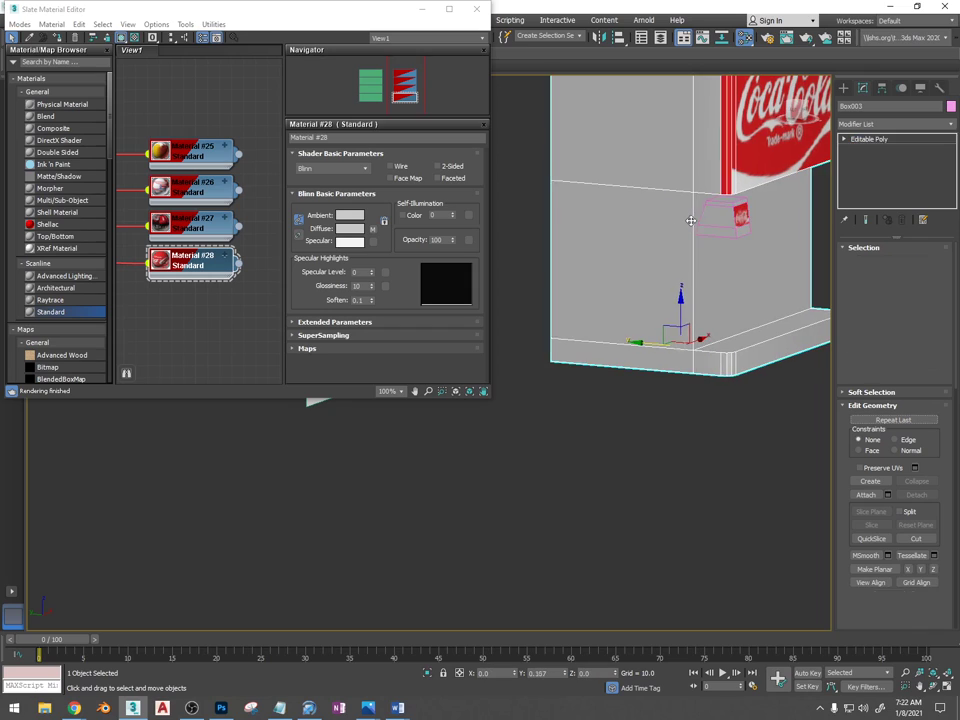
pyautogui.hotkey('ctrl', 'z')
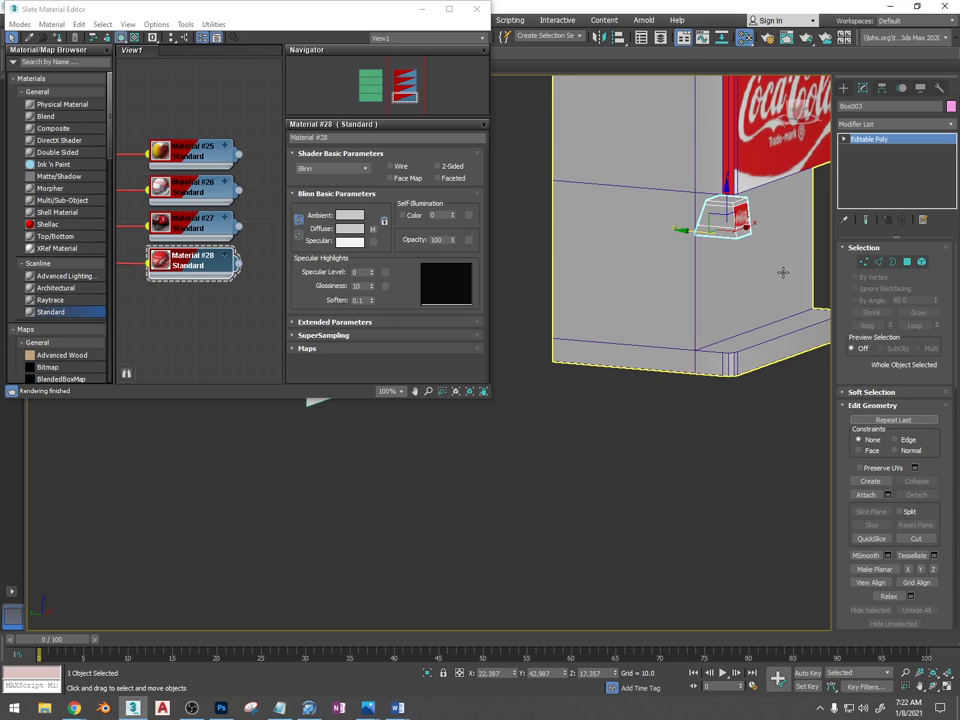
# Shift the labelled box sideways along X to about 23.4 beneath the logo panel
pyautogui.keyDown('alt'); pyautogui.moveTo(782, 272); pyautogui.dragTo(715, 253, button='middle'); pyautogui.keyUp('alt')
pyautogui.moveTo(754, 235); pyautogui.dragTo(768, 235)
pyautogui.scroll(-2, 758, 246)
pyautogui.moveTo(754, 249); pyautogui.dragTo(652, 301, button='middle')
pyautogui.scroll(-3, 626, 288)
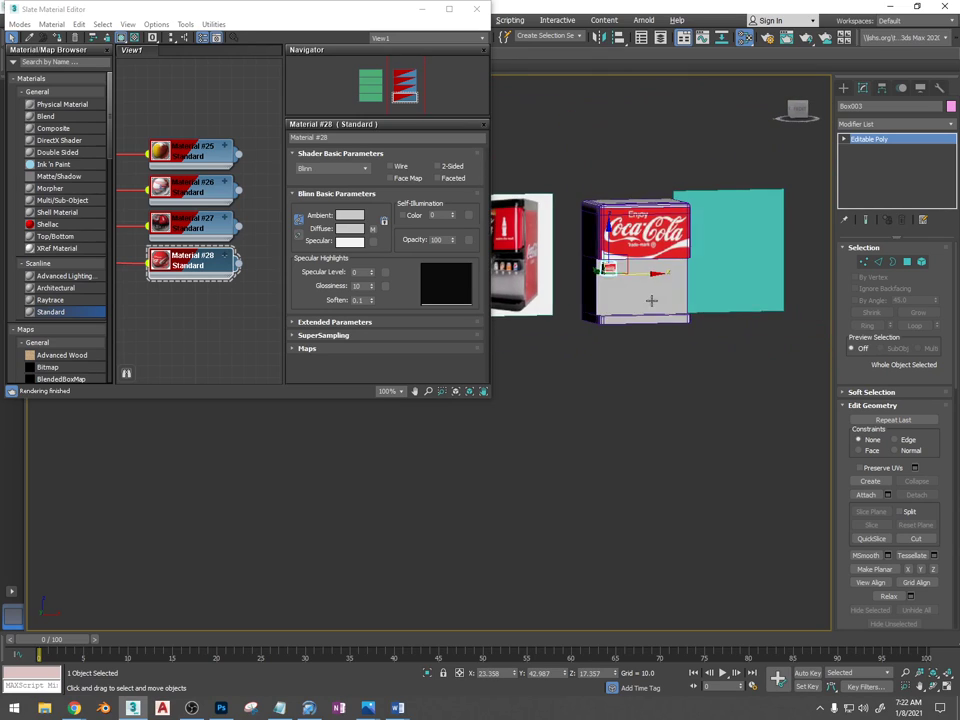
# Draw a cone in front of the fountain with radii of about 0.75 and 0.67 and a height of about 7.4
pyautogui.click(843, 88)
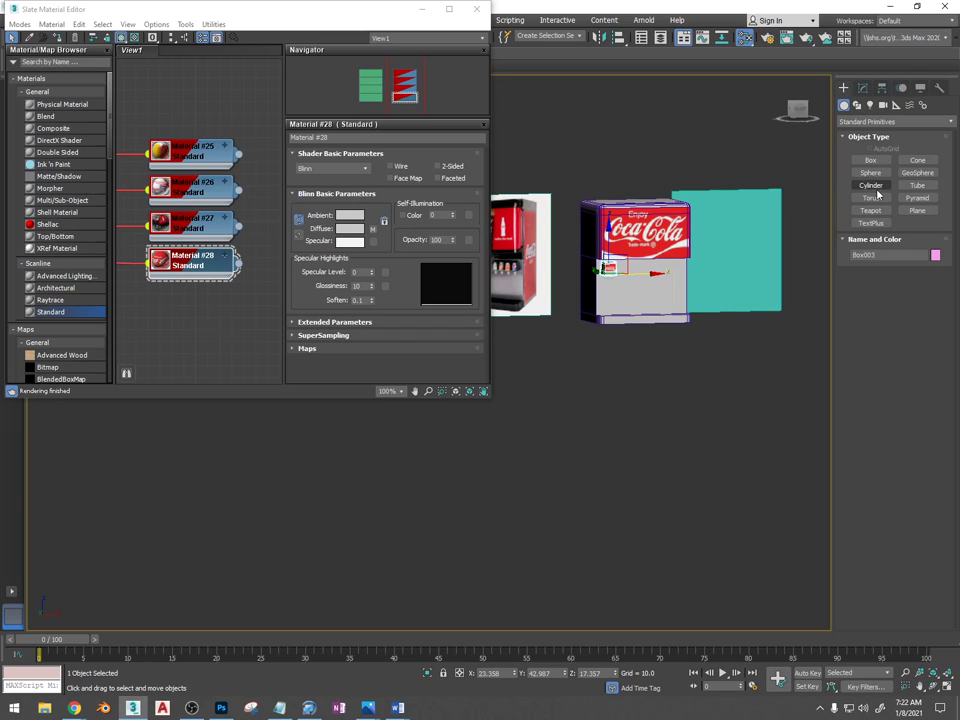
pyautogui.click(917, 160)
pyautogui.scroll(5, 621, 354)
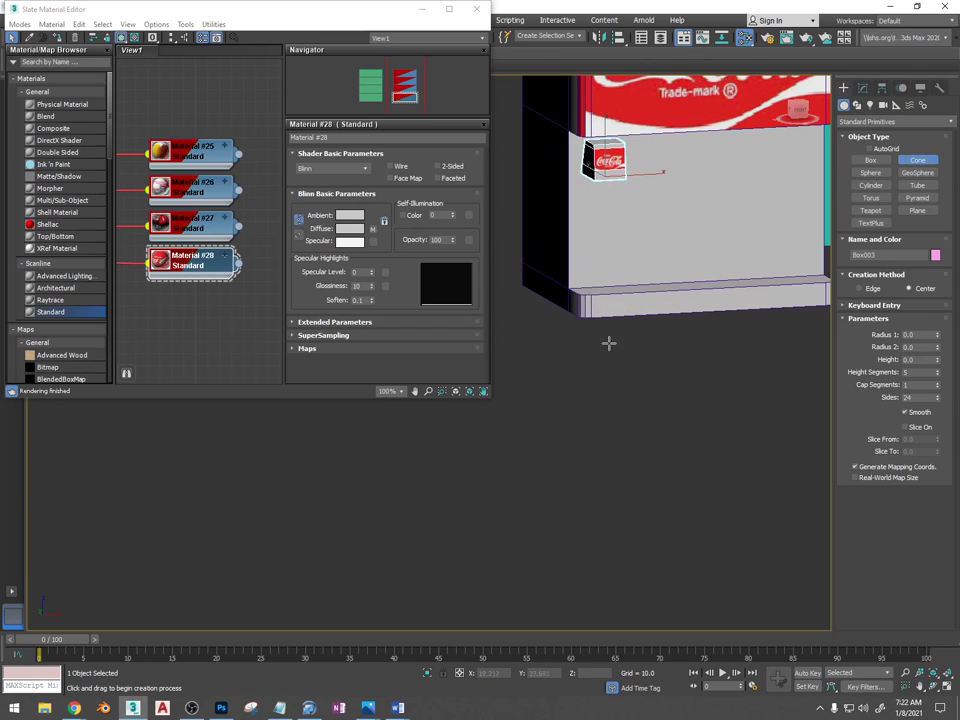
pyautogui.moveTo(609, 343); pyautogui.dragTo(613, 345)
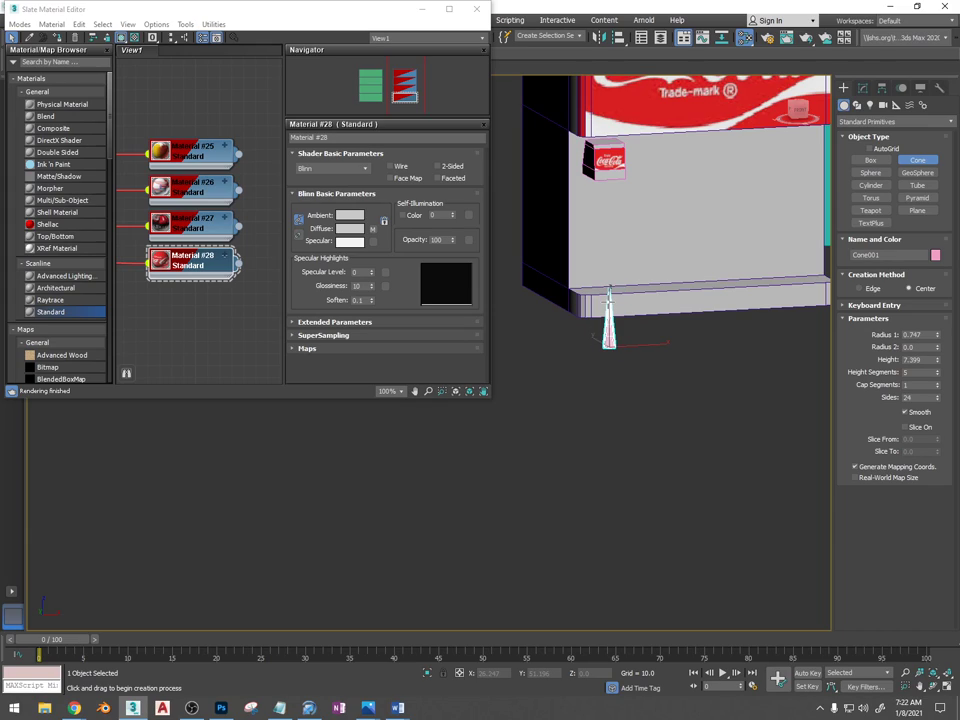
pyautogui.click(608, 286)
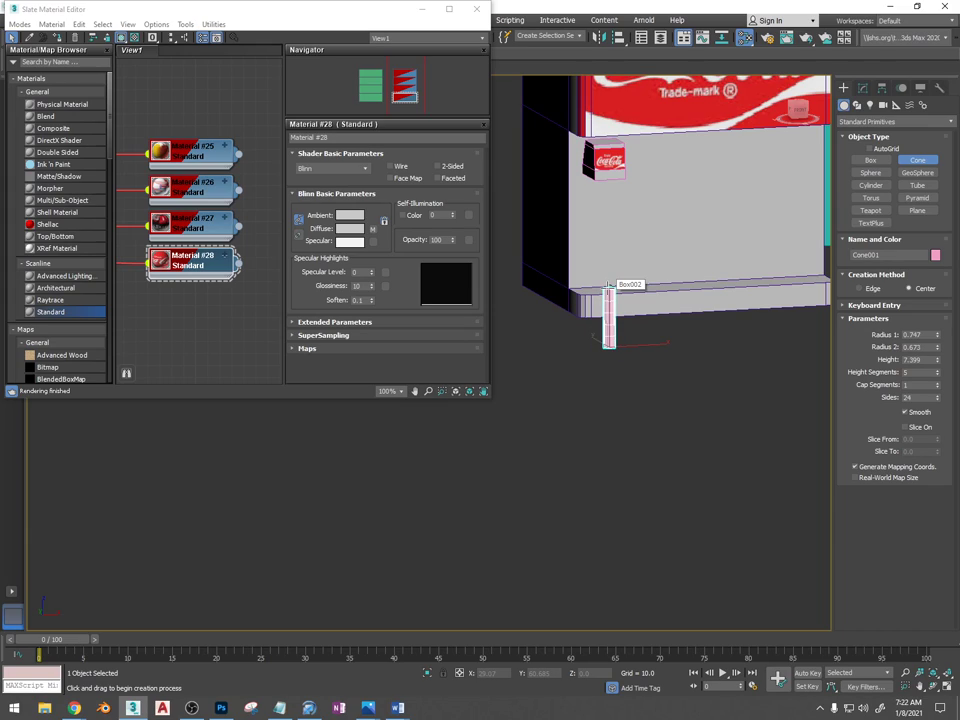
# Scale the cone's height to about 34% and set its Radius 2 to about 0.403
pyautogui.press('r')
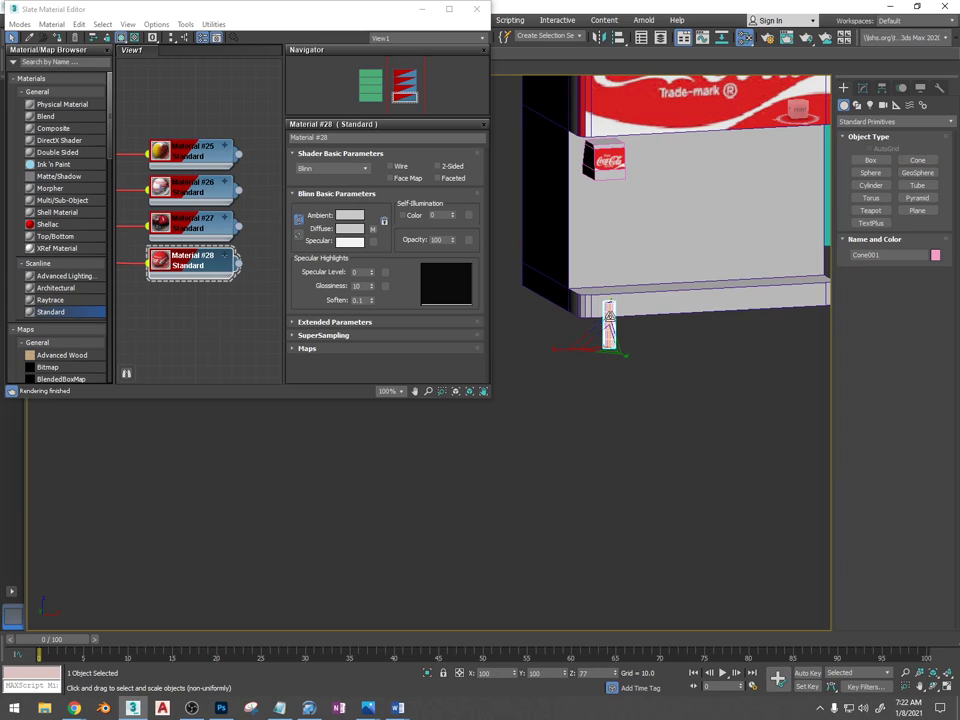
pyautogui.press('z')
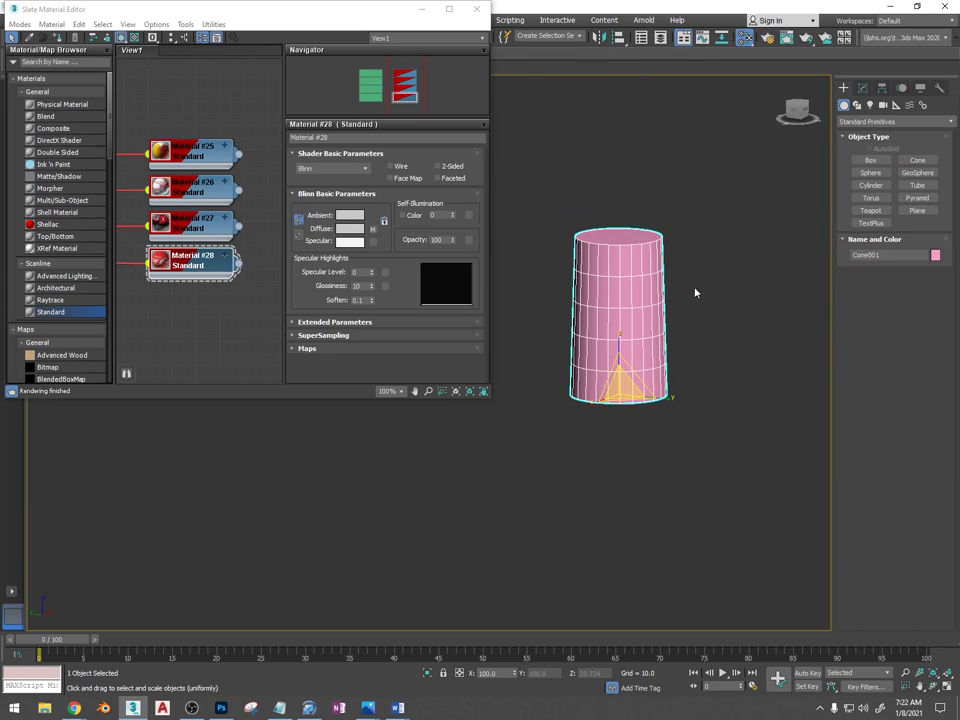
pyautogui.click(861, 88)
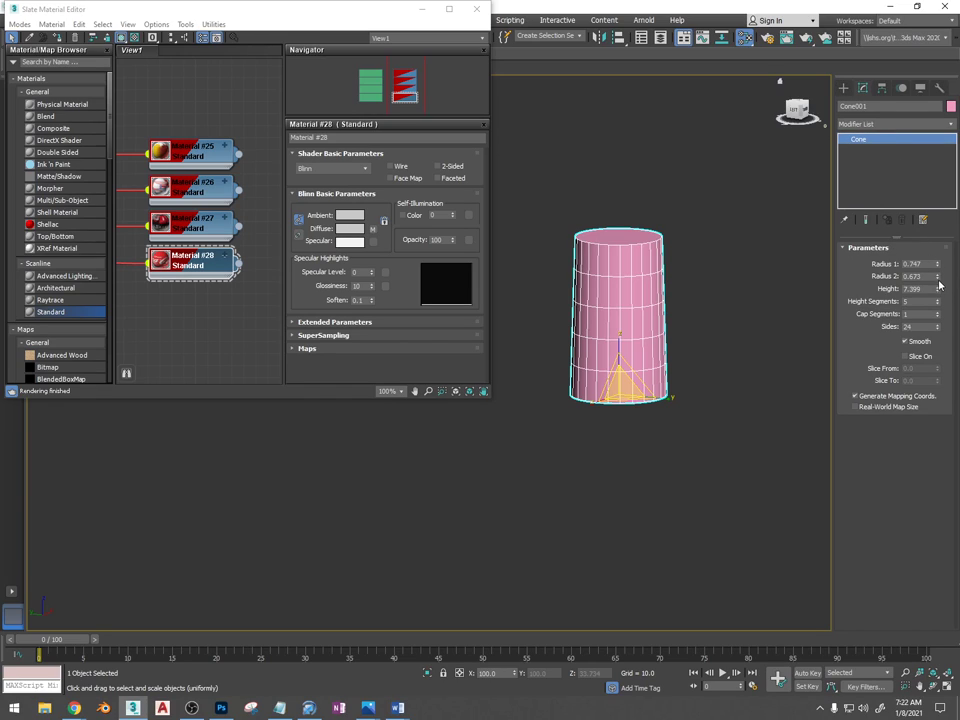
pyautogui.moveTo(937, 279); pyautogui.dragTo(938, 289)
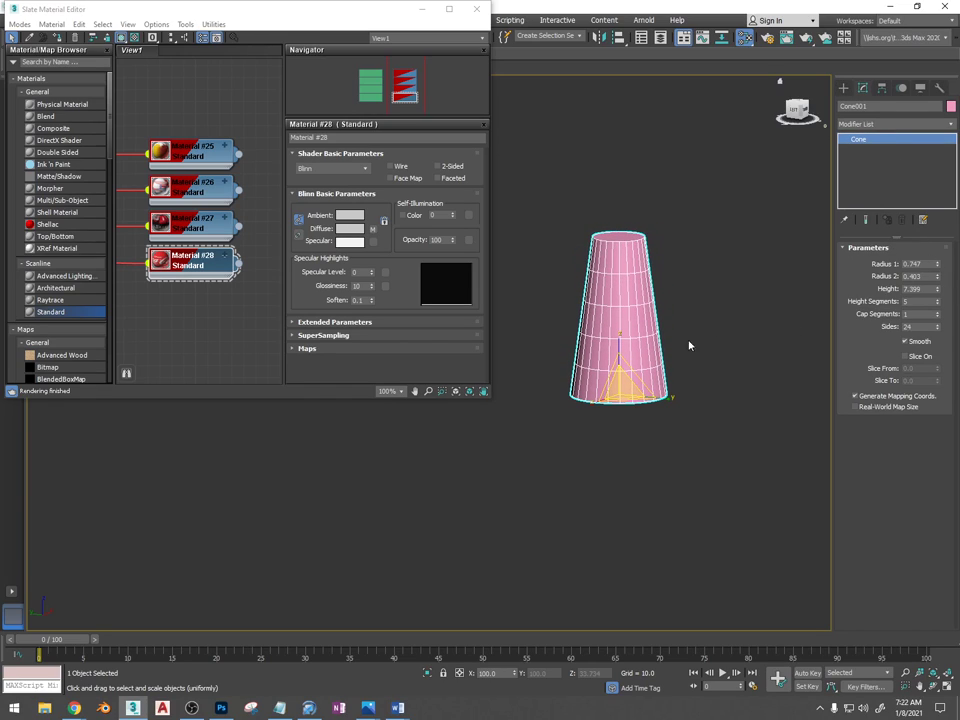
pyautogui.hotkey('shift', 'z')
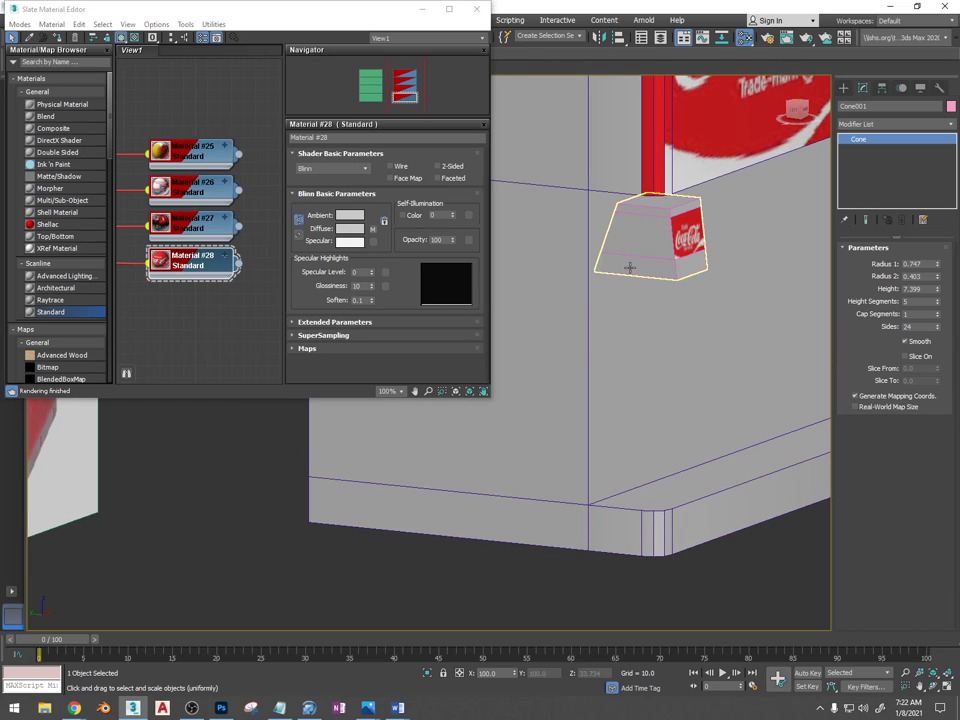
pyautogui.keyDown('alt'); pyautogui.moveTo(632, 242); pyautogui.dragTo(546, 247, button='middle'); pyautogui.keyUp('alt')
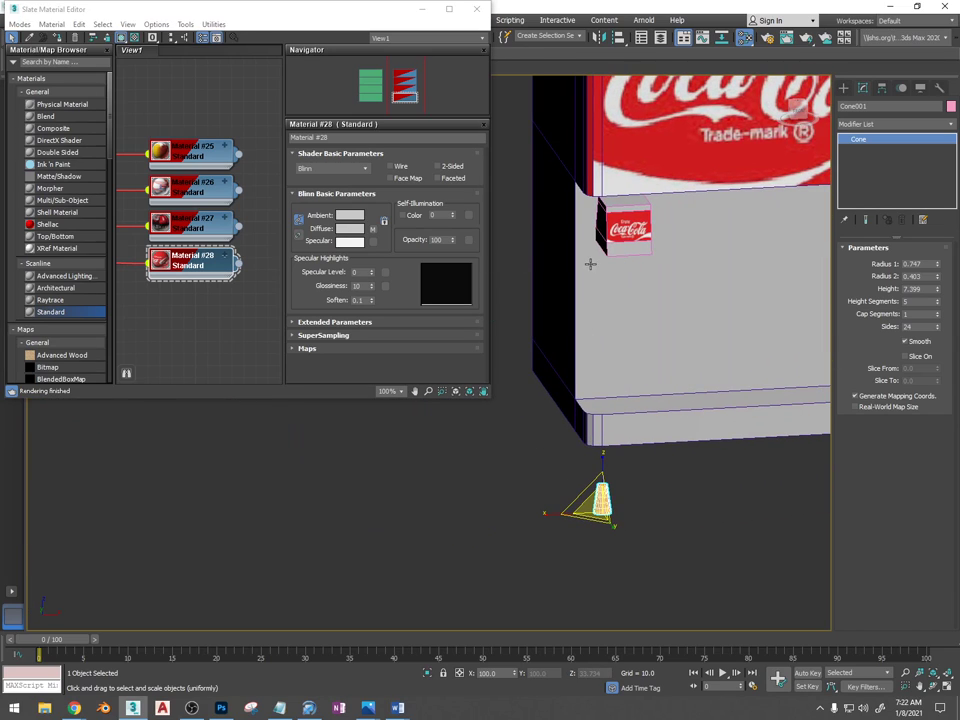
# Hide the soda fountain, its reference image, the labelled box and the cone together
pyautogui.scroll(-3, 770, 221)
pyautogui.moveTo(675, 286); pyautogui.dragTo(652, 278, button='middle')
pyautogui.scroll(-3, 671, 285)
pyautogui.scroll(-4, 686, 287)
pyautogui.moveTo(572, 216); pyautogui.dragTo(698, 307)
pyautogui.rightClick(700, 250)
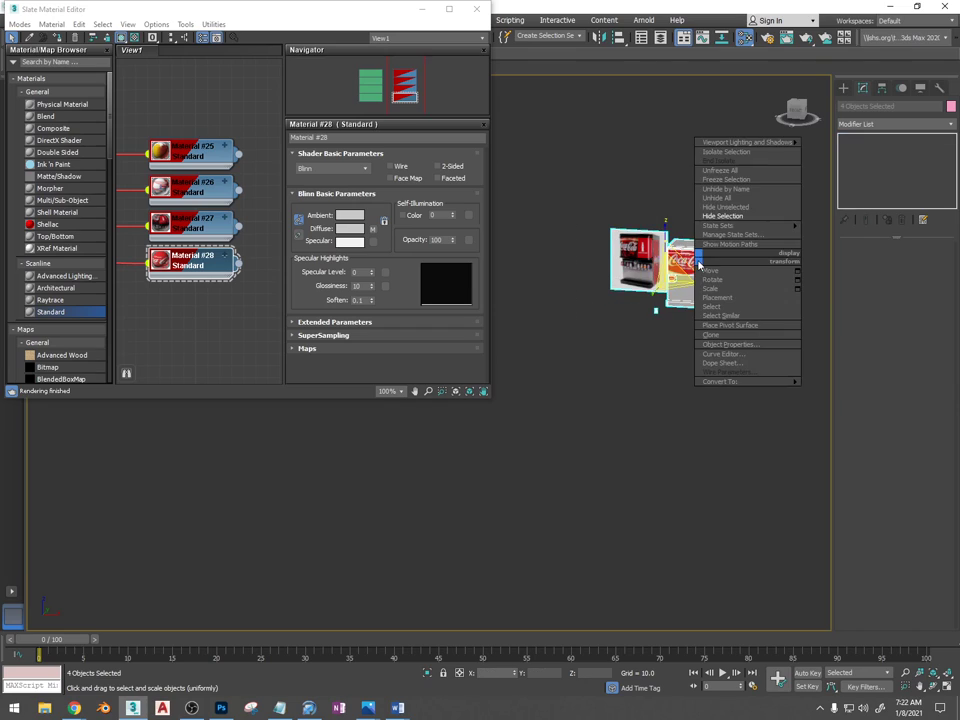
pyautogui.click(735, 234)
# Create a Standard material for the teal plane, collapse its node below Material #28 and enable its shaded viewport display
pyautogui.click(750, 255)
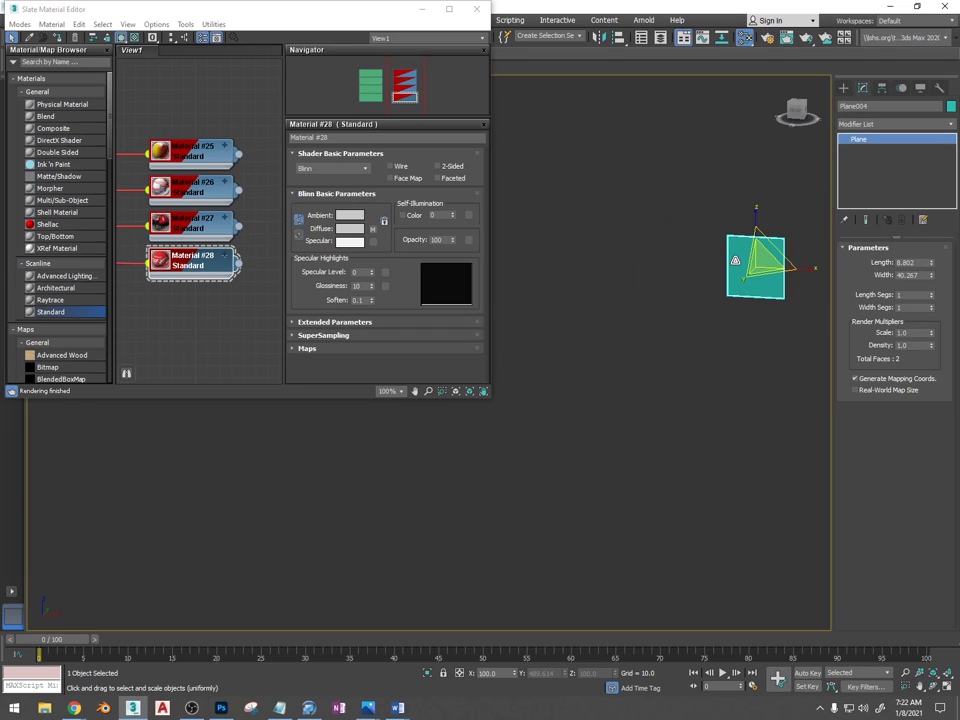
pyautogui.press('m')
pyautogui.press('m')
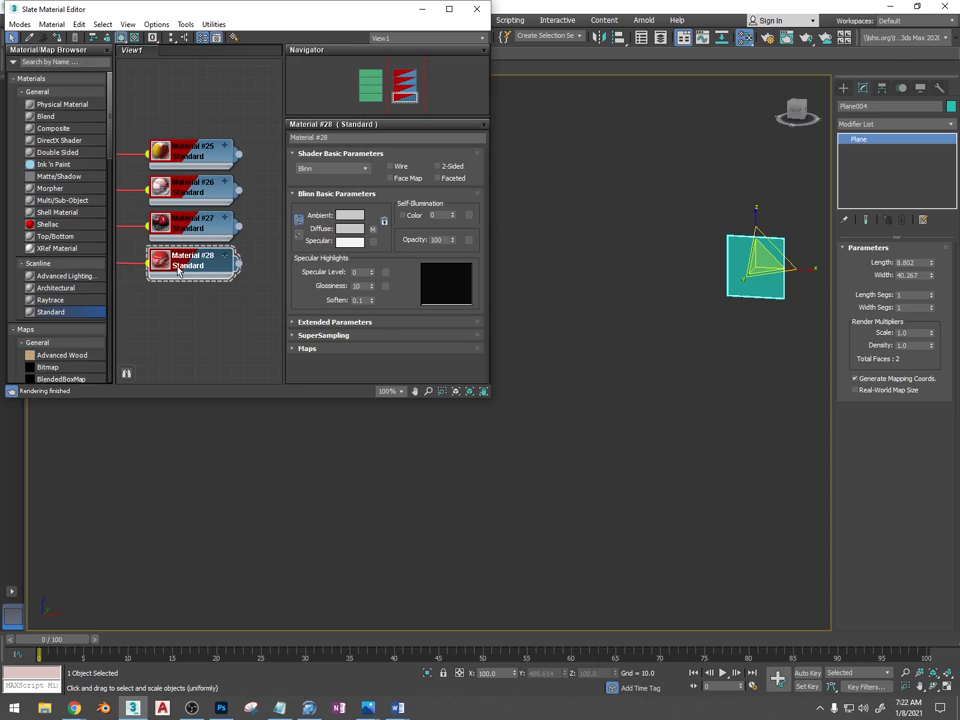
pyautogui.doubleClick(51, 312)
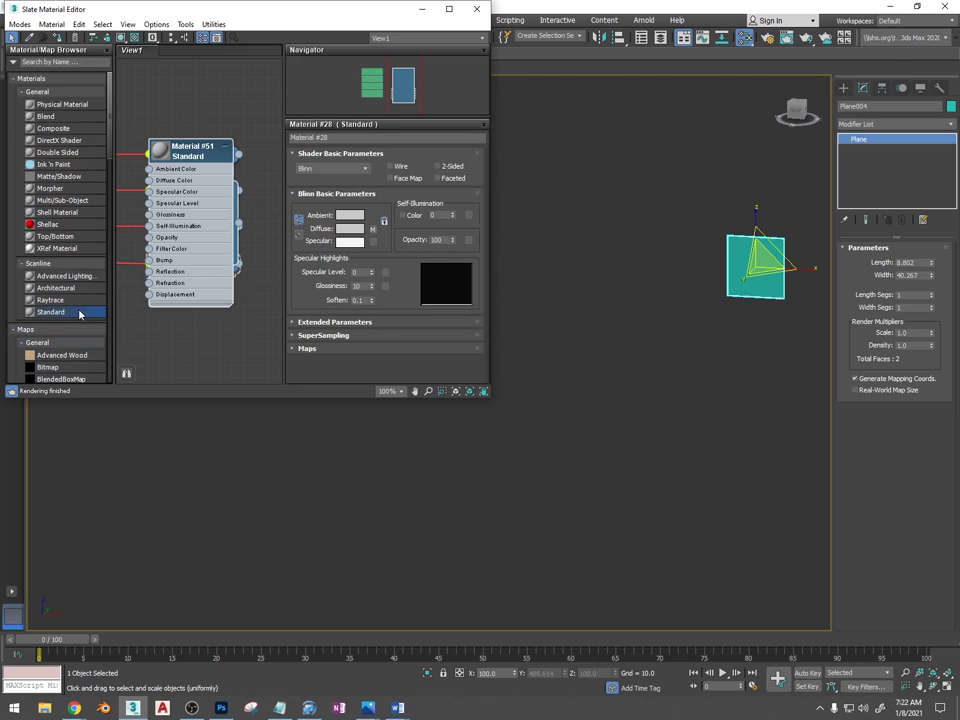
pyautogui.click(225, 149)
pyautogui.moveTo(202, 156); pyautogui.dragTo(203, 301)
pyautogui.doubleClick(207, 301)
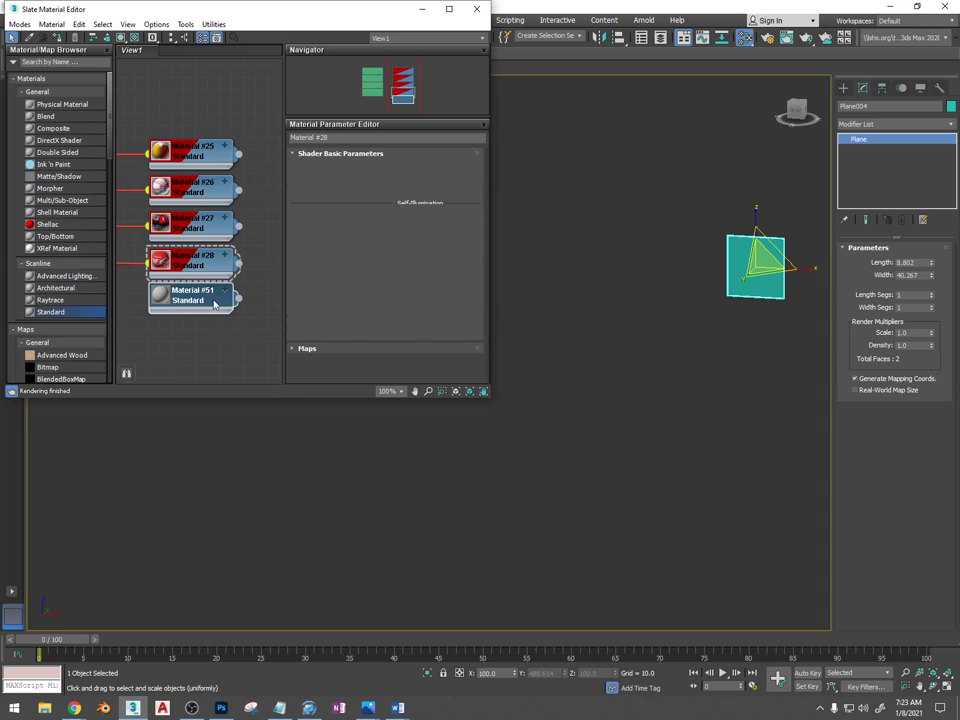
pyautogui.rightClick(205, 303)
pyautogui.click(287, 446)
# Load the trashCans image as Material #51's diffuse bitmap and apply the material to the teal plane
pyautogui.click(373, 230)
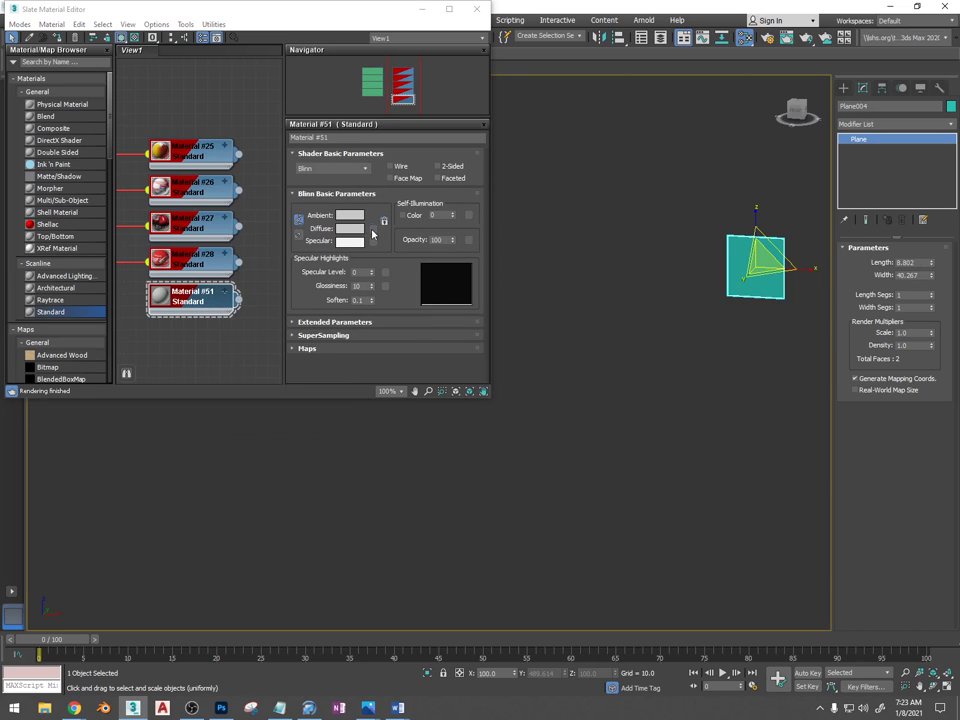
pyautogui.doubleClick(378, 228)
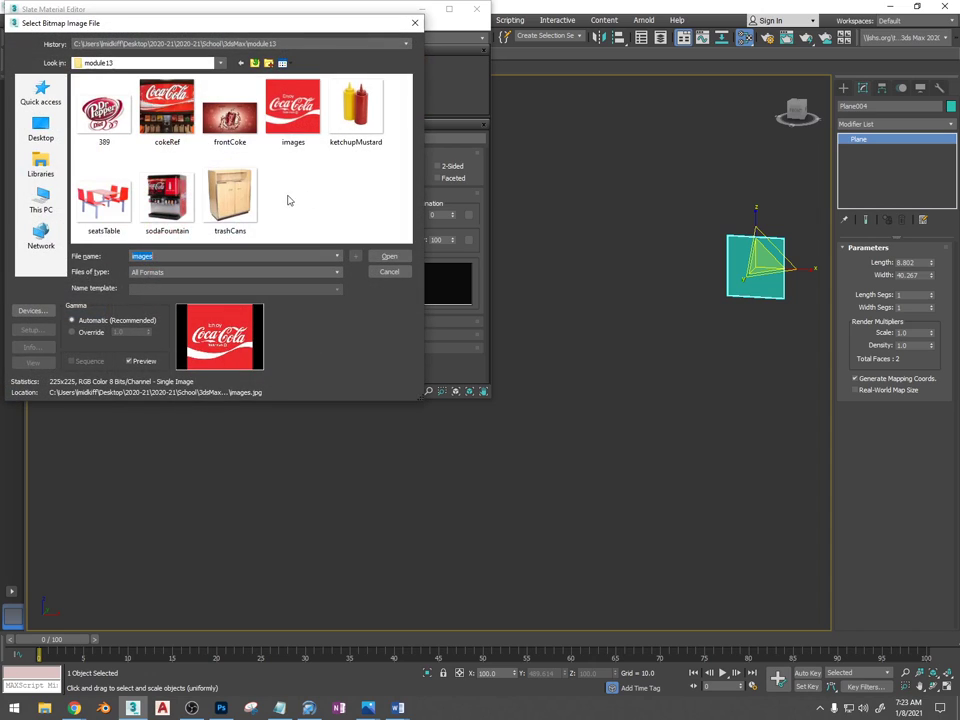
pyautogui.click(237, 198)
pyautogui.doubleClick(237, 198)
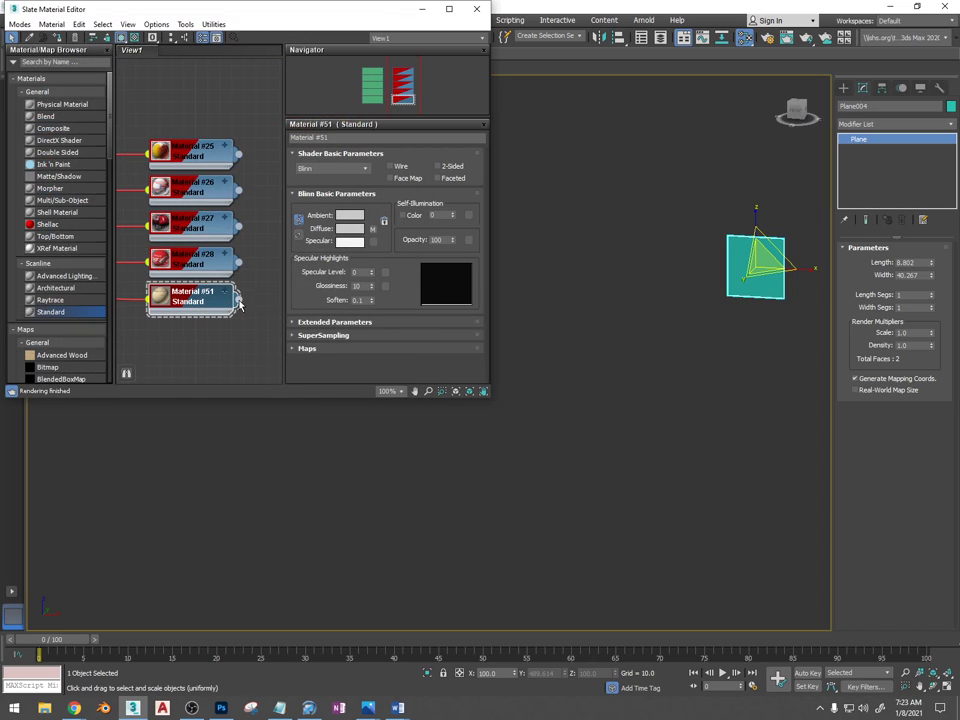
pyautogui.moveTo(695, 264); pyautogui.dragTo(747, 266)
pyautogui.scroll(5, 748, 269)
pyautogui.moveTo(748, 269)
pyautogui.mouseDown(button='middle')
pyautogui.moveTo(621, 281)
pyautogui.moveTo(760, 275)
pyautogui.mouseUp(button='middle')
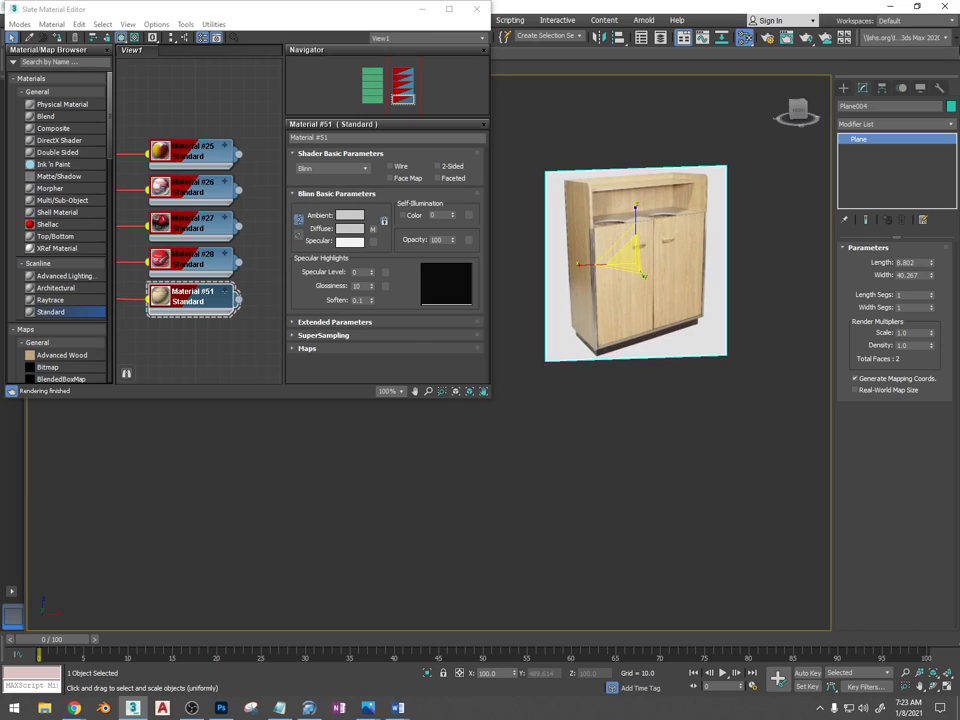
# Draw a flat box in front of the cabinet reference, about 25.8 long, 36 wide and 2.5 high
pyautogui.keyDown('alt'); pyautogui.moveTo(814, 138); pyautogui.dragTo(748, 238, button='middle'); pyautogui.keyUp('alt')
pyautogui.click(843, 89)
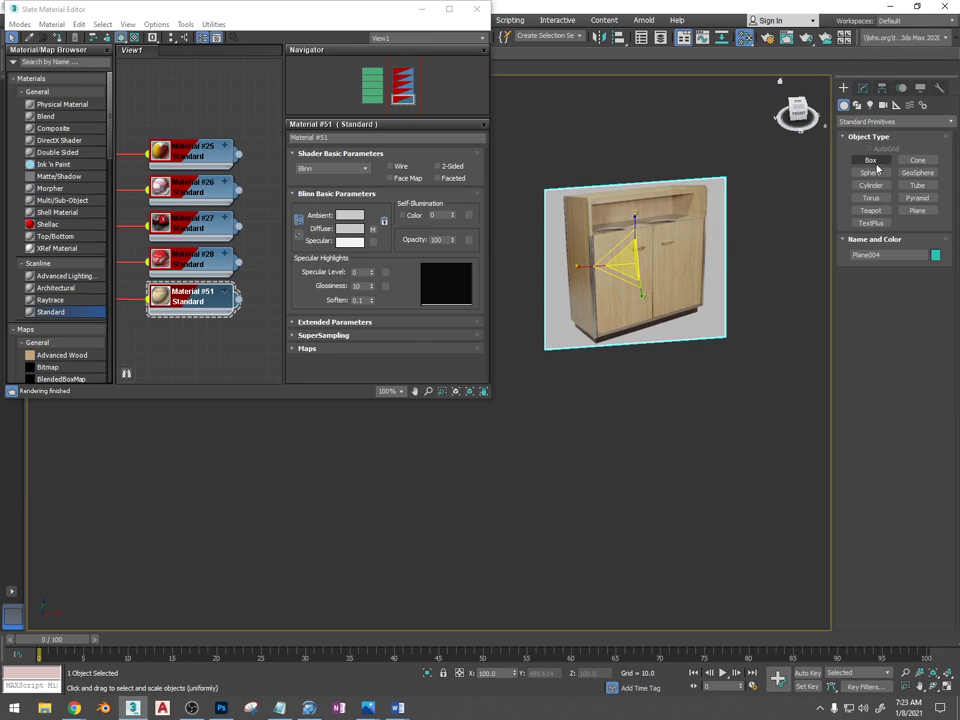
pyautogui.click(873, 162)
pyautogui.moveTo(570, 447); pyautogui.dragTo(731, 514)
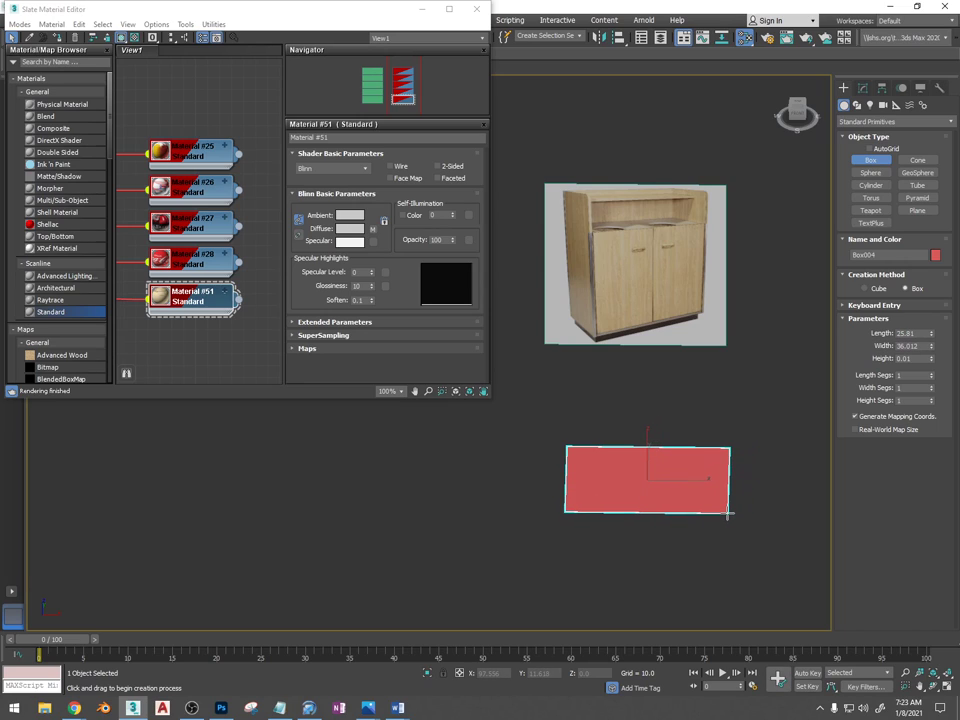
pyautogui.click(726, 501)
pyautogui.keyDown('alt'); pyautogui.moveTo(726, 501); pyautogui.dragTo(732, 465, button='middle'); pyautogui.keyUp('alt')
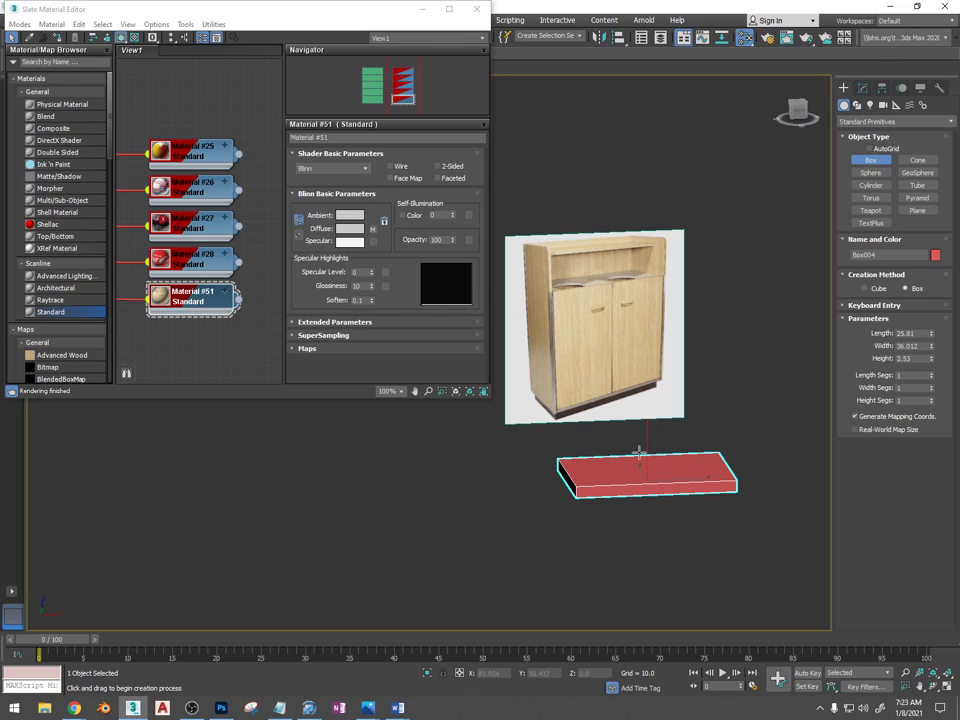
# Convert the flat box to an editable poly and select its top polygon
pyautogui.press('r')
pyautogui.rightClick(695, 484)
pyautogui.moveTo(763, 600)
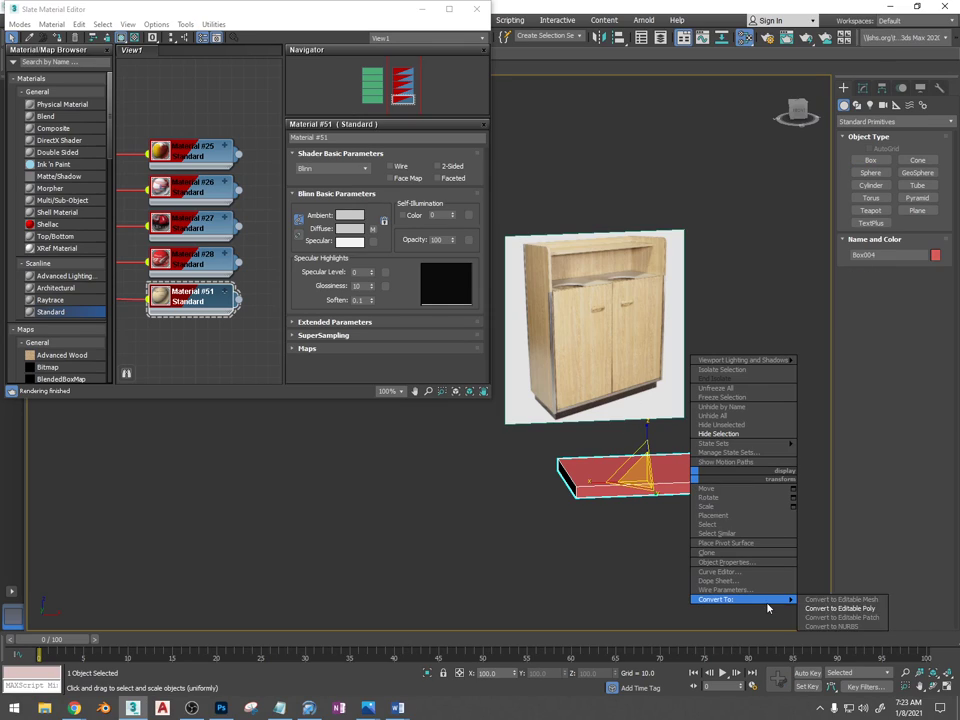
pyautogui.click(840, 609)
pyautogui.click(907, 262)
pyautogui.click(676, 457)
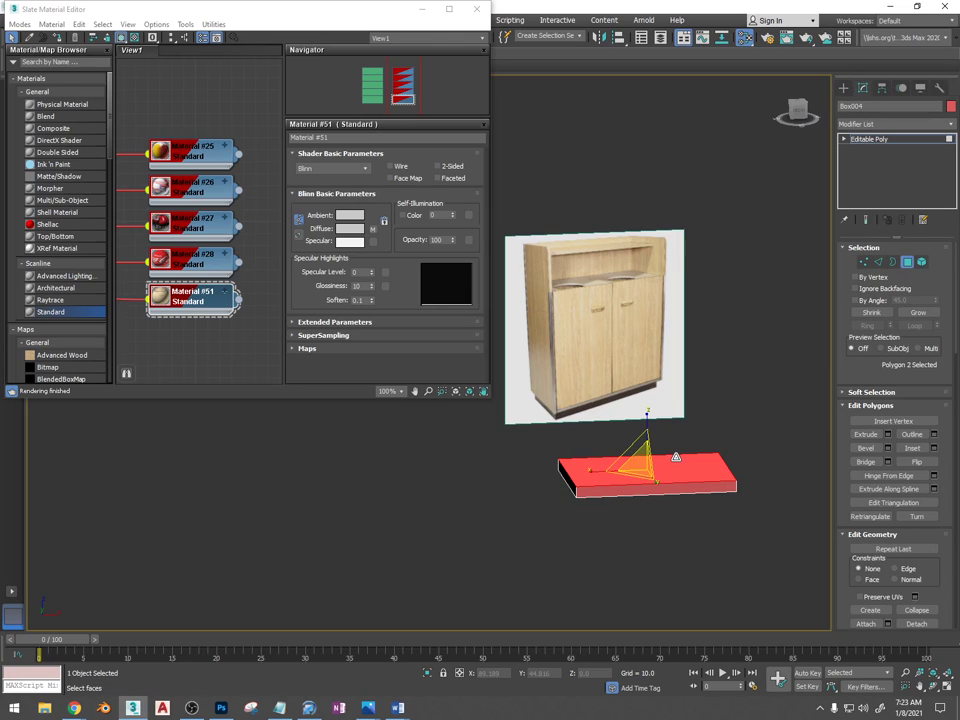
pyautogui.click(889, 434)
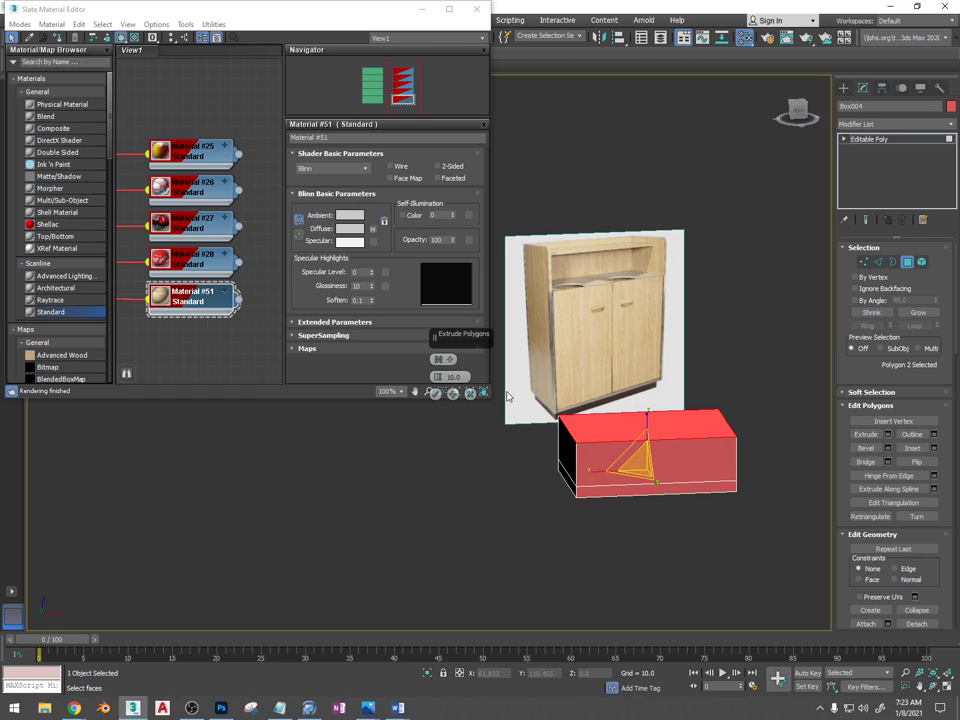
pyautogui.moveTo(437, 376); pyautogui.dragTo(450, 258)
pyautogui.click(538, 283)
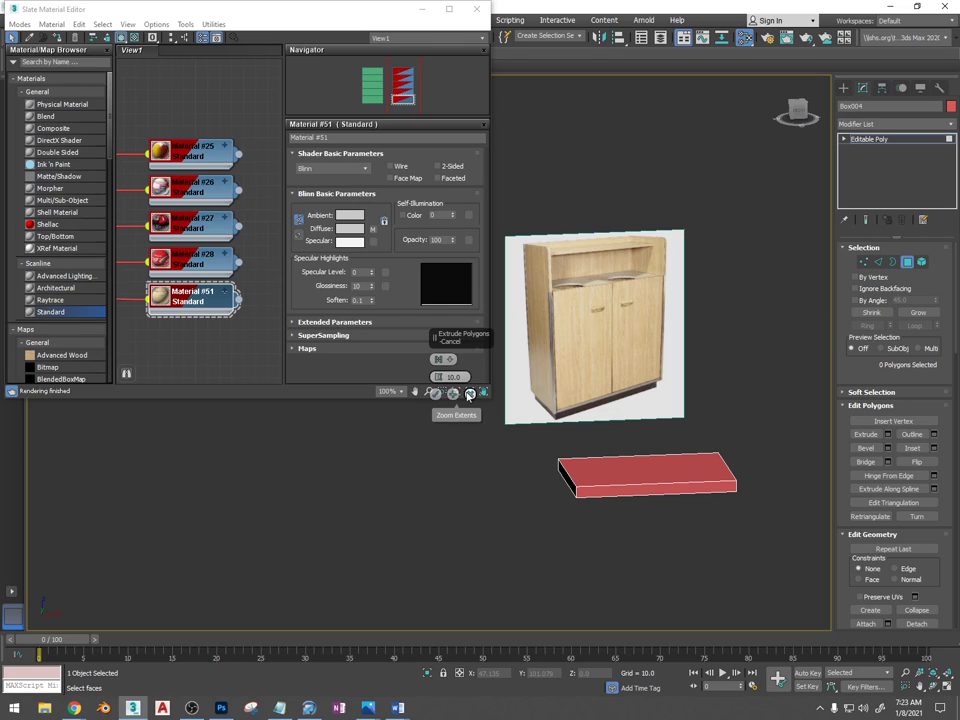
pyautogui.click(657, 469)
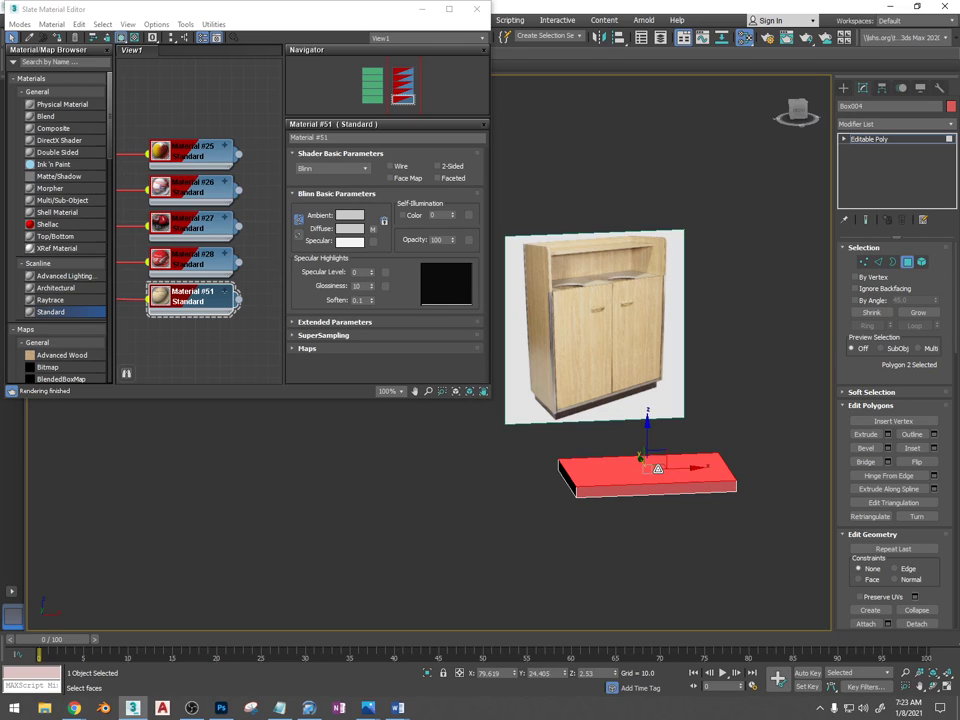
# Raise the box's top polygon to a height of about 52.4 to form the cabinet body
pyautogui.moveTo(645, 437); pyautogui.dragTo(651, 244)
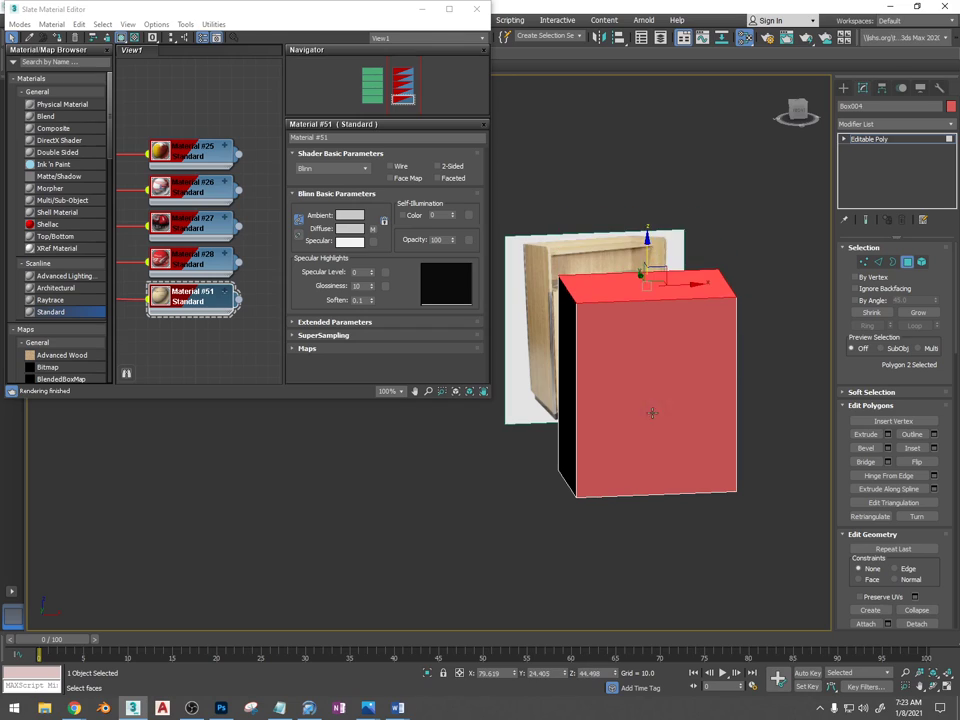
pyautogui.keyDown('alt'); pyautogui.moveTo(651, 413); pyautogui.dragTo(648, 310, button='middle'); pyautogui.keyUp('alt')
pyautogui.keyDown('alt'); pyautogui.moveTo(652, 262); pyautogui.dragTo(714, 349, button='middle'); pyautogui.keyUp('alt')
# Inset the cabinet body's bottom polygon by about 1.7
pyautogui.click(737, 484)
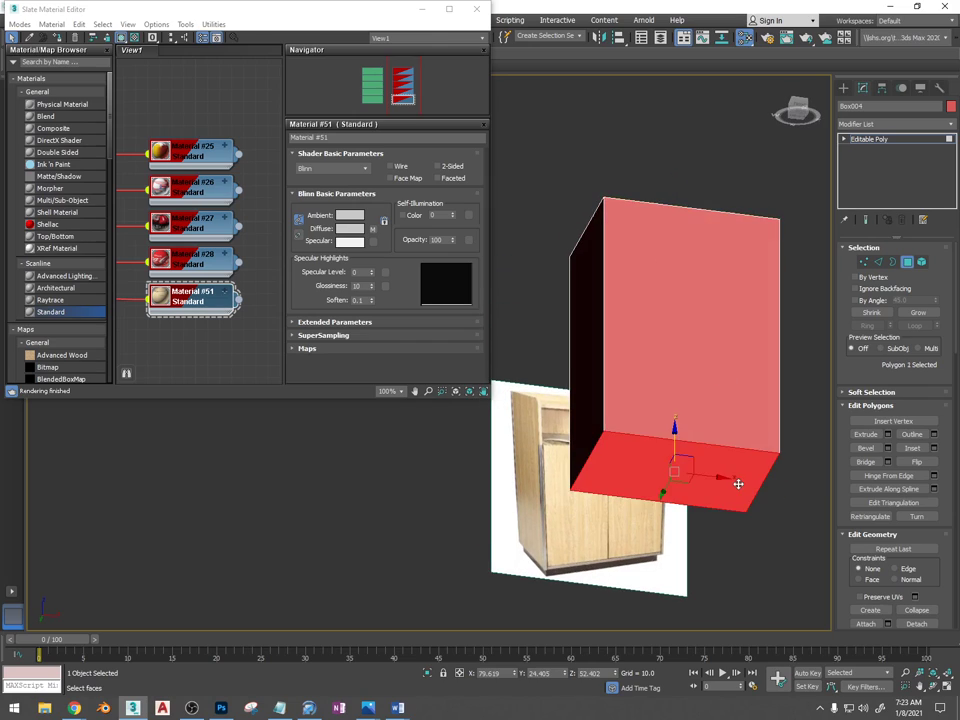
pyautogui.keyDown('alt'); pyautogui.moveTo(737, 484); pyautogui.dragTo(748, 437, button='middle'); pyautogui.keyUp('alt')
pyautogui.click(934, 449)
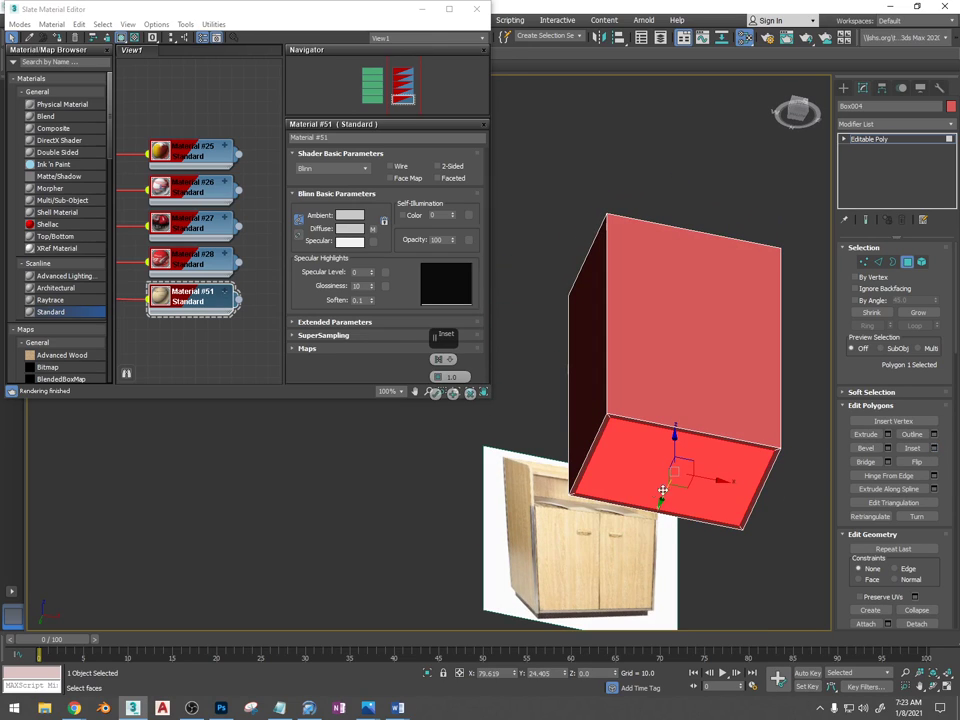
pyautogui.moveTo(438, 380); pyautogui.dragTo(438, 368)
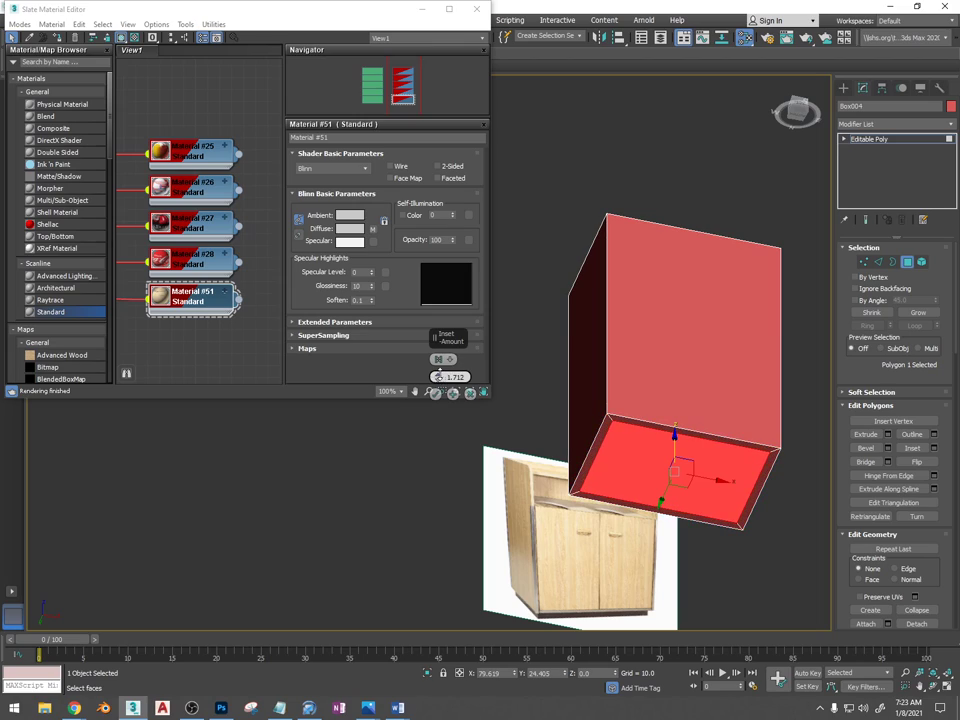
pyautogui.click(436, 394)
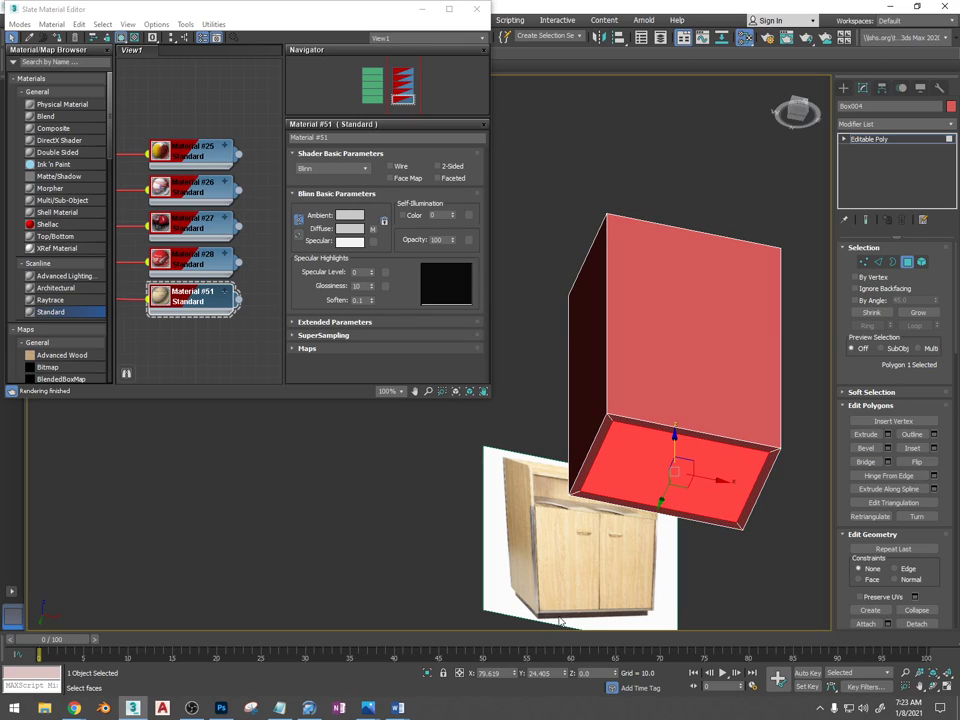
# Extrude the inset bottom polygon by about 1.4 to form the cabinet's recessed base
pyautogui.click(887, 436)
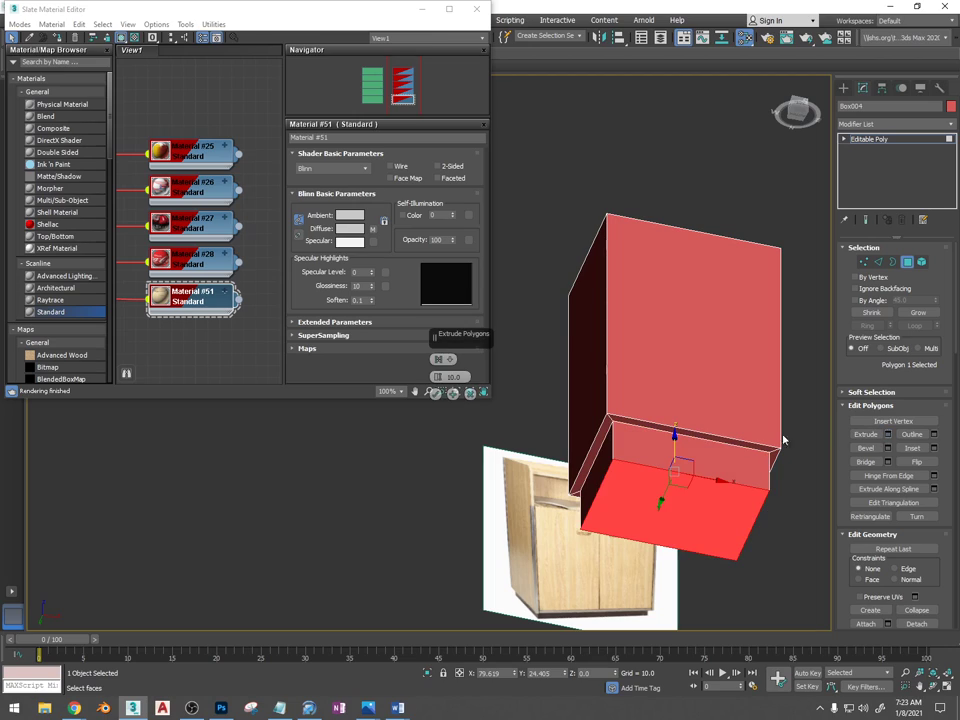
pyautogui.rightClick(438, 378)
pyautogui.moveTo(438, 378); pyautogui.dragTo(438, 356)
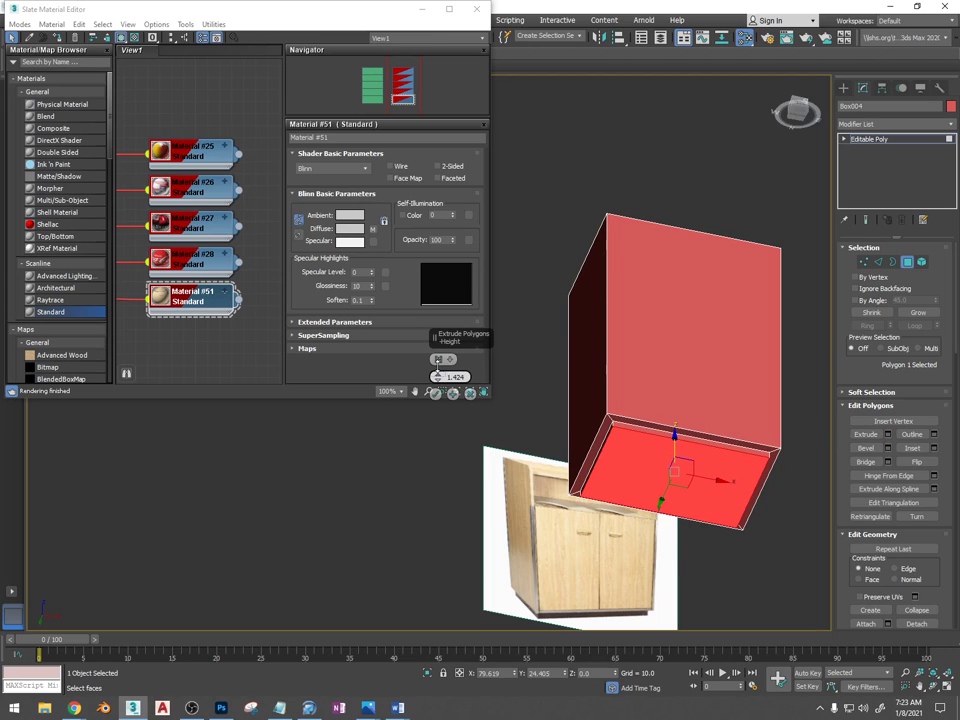
pyautogui.click(436, 394)
# Close the Slate Material Editor and scale all of the box's vertices along X to widen the cabinet
pyautogui.press('f')
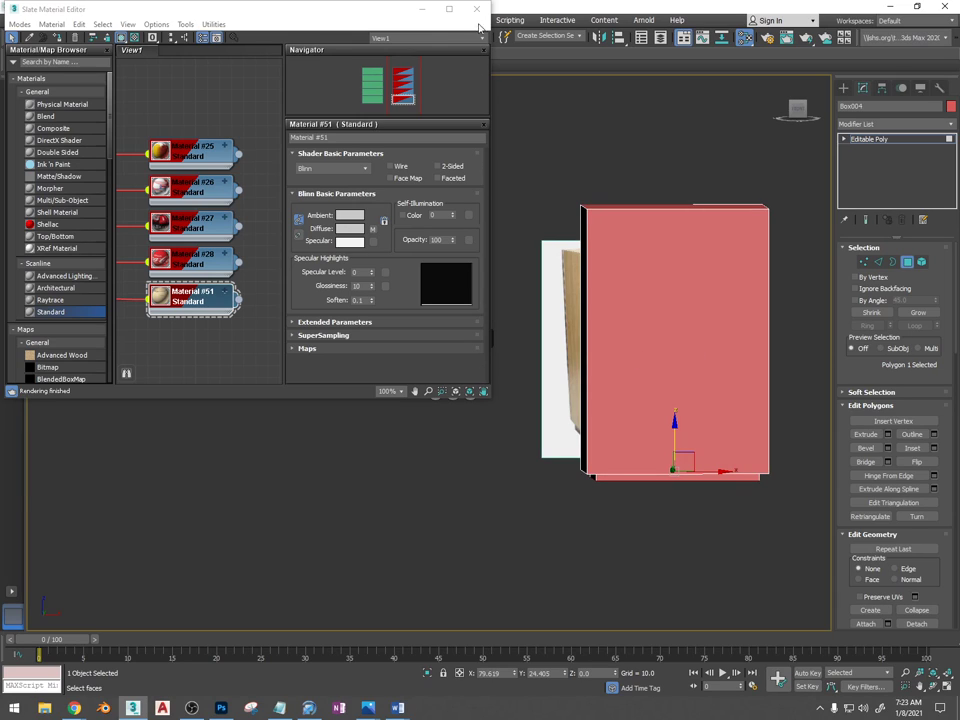
pyautogui.click(477, 10)
pyautogui.click(437, 396)
pyautogui.scroll(-3, 673, 337)
pyautogui.keyDown('alt'); pyautogui.moveTo(673, 337); pyautogui.dragTo(690, 380, button='middle'); pyautogui.keyUp('alt')
pyautogui.click(863, 261)
pyautogui.moveTo(497, 176); pyautogui.dragTo(807, 496)
pyautogui.press('r')
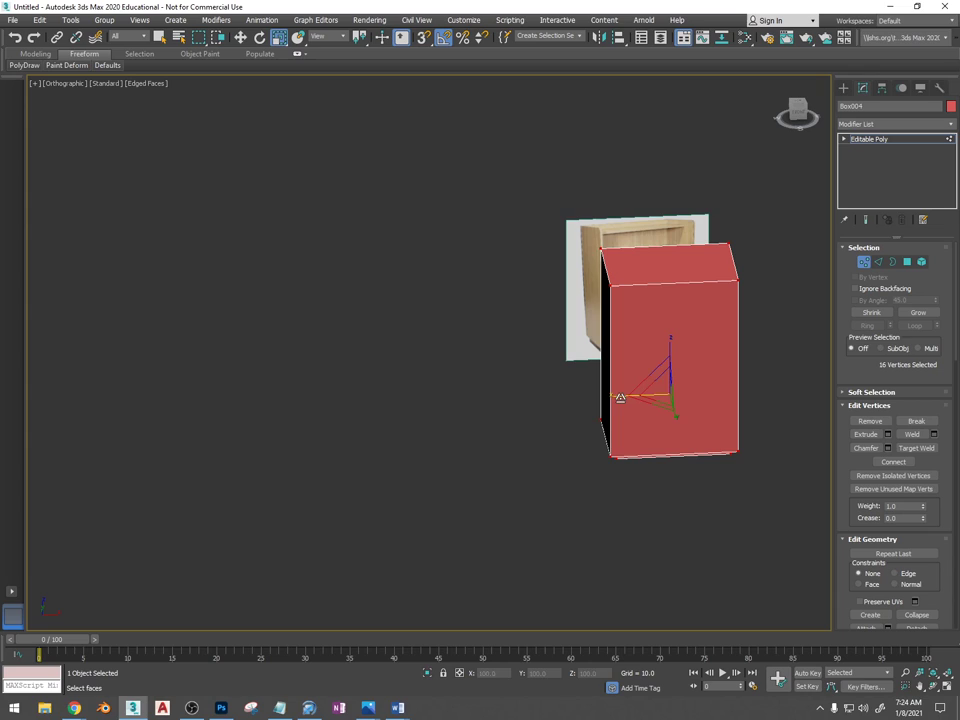
pyautogui.moveTo(621, 399); pyautogui.dragTo(615, 396)
# Connect the cabinet's widthwise edges with 2 segments and a pinch of 88, placing edge loops near both sides
pyautogui.moveTo(615, 396)
pyautogui.keyDown('alt'); pyautogui.mouseDown(button='middle')
pyautogui.moveTo(662, 429)
pyautogui.moveTo(709, 439)
pyautogui.moveTo(671, 416)
pyautogui.moveTo(624, 407)
pyautogui.moveTo(617, 378)
pyautogui.mouseUp(button='middle'); pyautogui.keyUp('alt')
pyautogui.scroll(5, 622, 378)
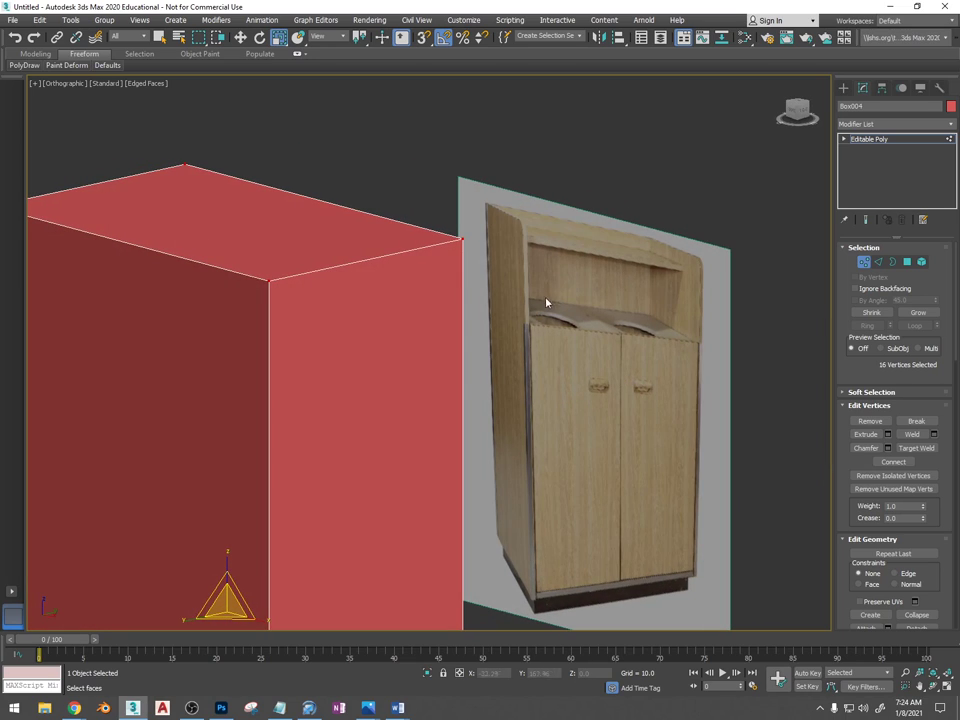
pyautogui.scroll(-3, 343, 435)
pyautogui.keyDown('alt'); pyautogui.moveTo(343, 435); pyautogui.dragTo(473, 403, button='middle'); pyautogui.keyUp('alt')
pyautogui.scroll(2, 447, 399)
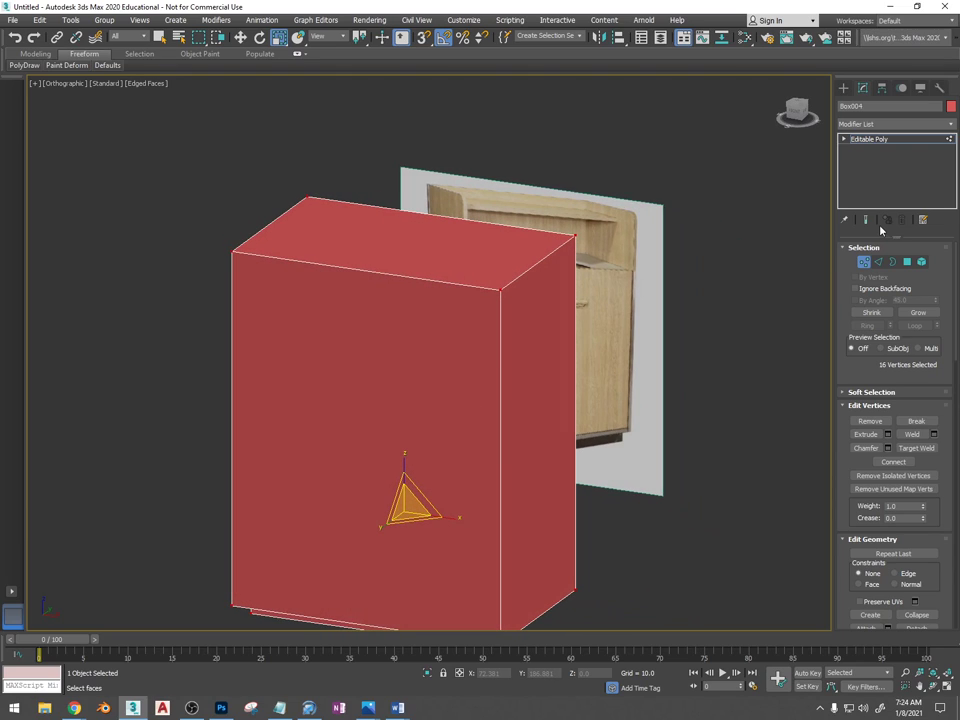
pyautogui.click(879, 262)
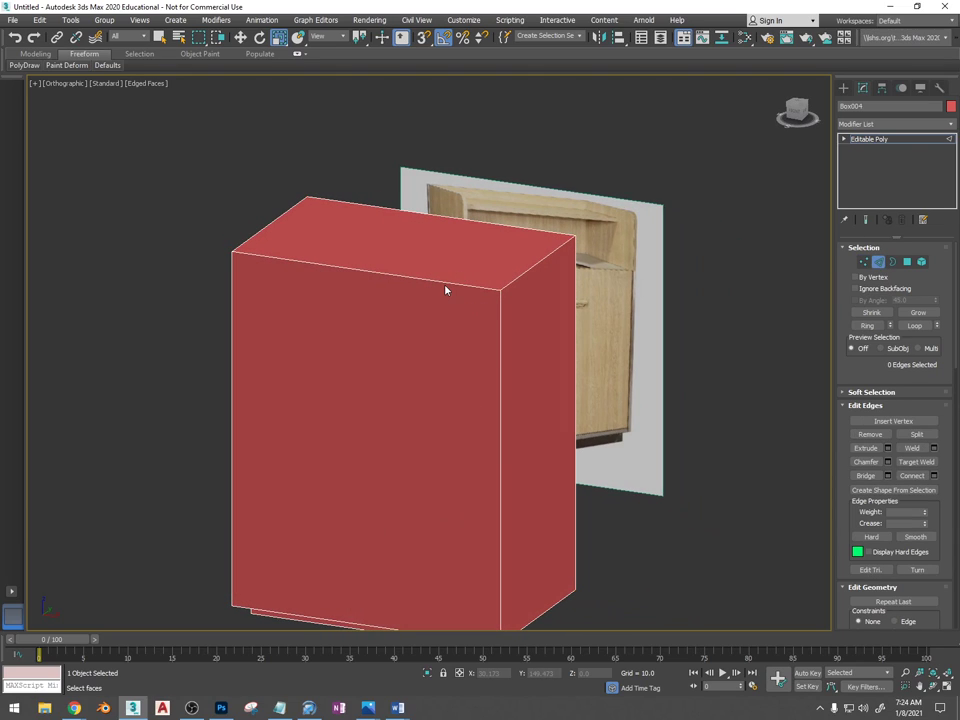
pyautogui.scroll(-3, 445, 300)
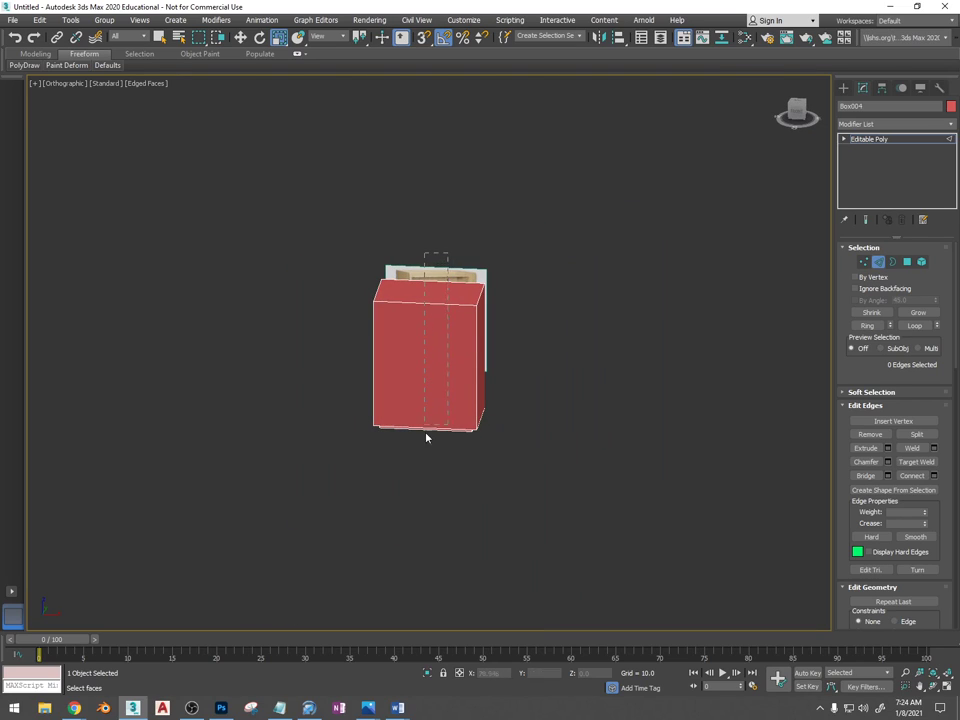
pyautogui.moveTo(426, 437); pyautogui.dragTo(426, 432)
pyautogui.keyDown('alt'); pyautogui.moveTo(426, 432); pyautogui.dragTo(462, 392, button='middle'); pyautogui.keyUp('alt')
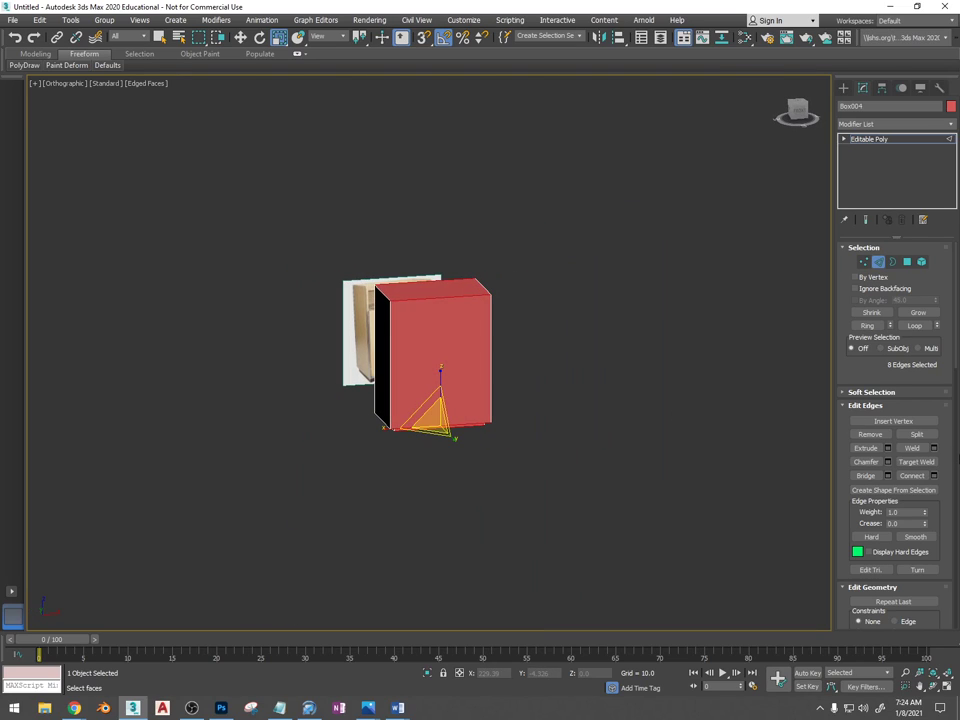
pyautogui.click(932, 476)
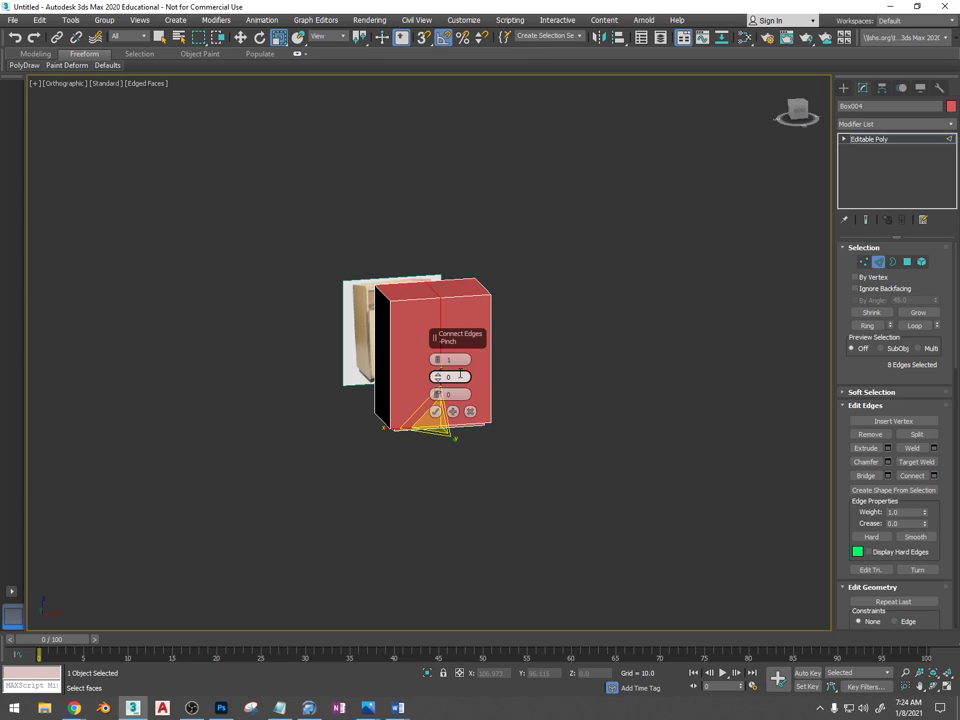
pyautogui.moveTo(437, 377); pyautogui.dragTo(436, 159)
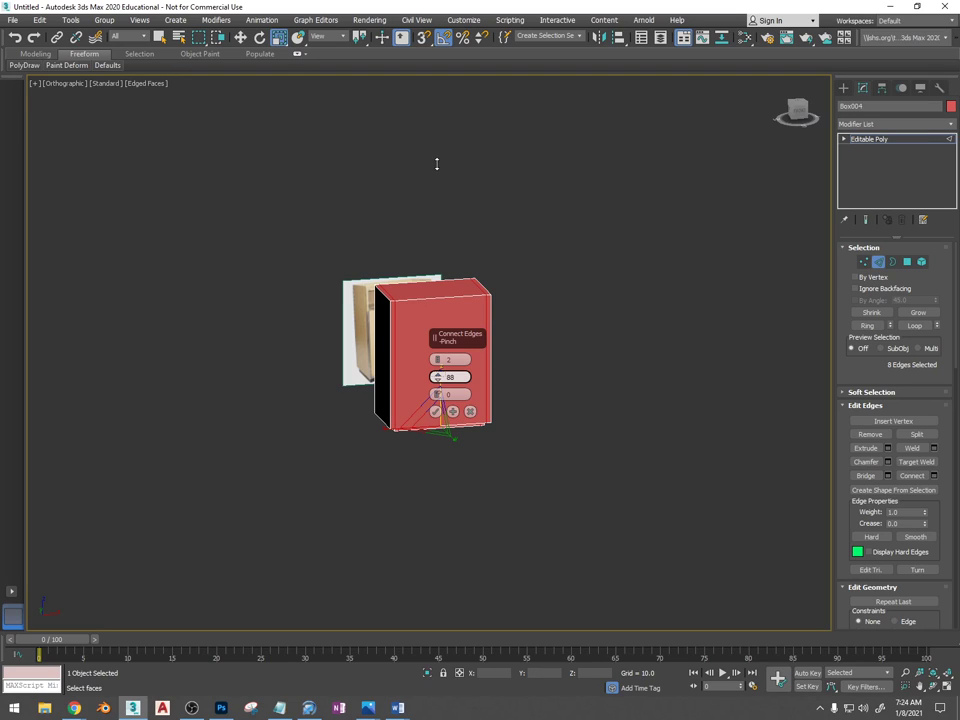
pyautogui.keyDown('alt'); pyautogui.moveTo(436, 163); pyautogui.dragTo(433, 320, button='middle'); pyautogui.keyUp('alt')
pyautogui.click(436, 412)
# Connect the cabinet's front-to-back edges with 1 segment, pinch 0 and slide about 88, placing the loop near the back
pyautogui.keyDown('alt'); pyautogui.moveTo(436, 412); pyautogui.dragTo(470, 379, button='middle'); pyautogui.keyUp('alt')
pyautogui.keyDown('alt'); pyautogui.moveTo(432, 481); pyautogui.dragTo(393, 271, button='middle'); pyautogui.keyUp('alt')
pyautogui.scroll(4, 393, 271)
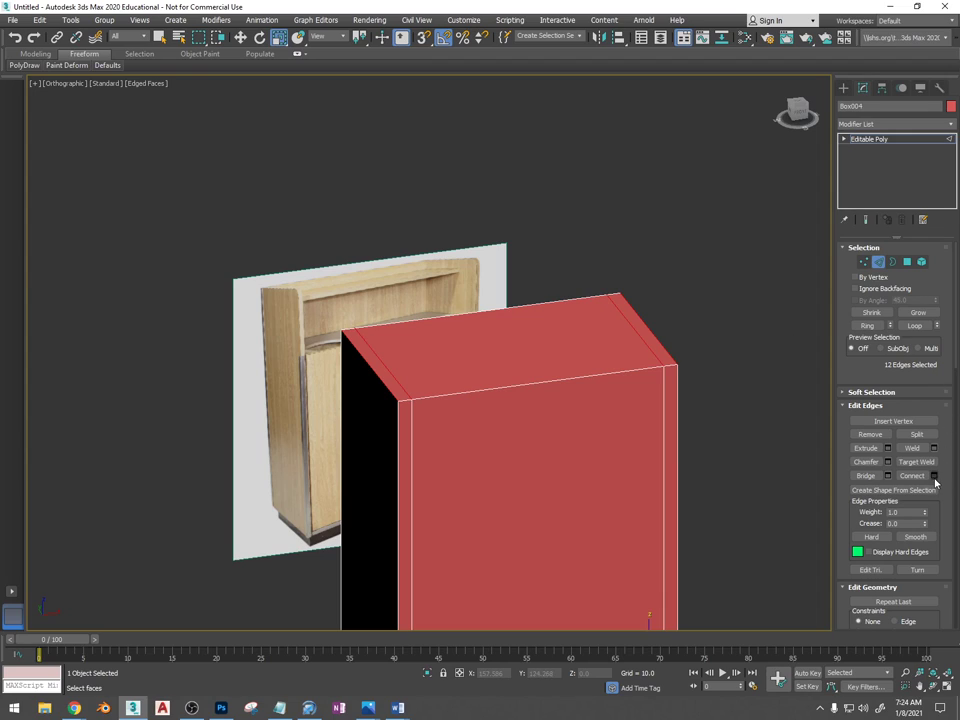
pyautogui.keyDown('alt'); pyautogui.moveTo(768, 439); pyautogui.dragTo(626, 416, button='middle'); pyautogui.keyUp('alt')
pyautogui.click(437, 363)
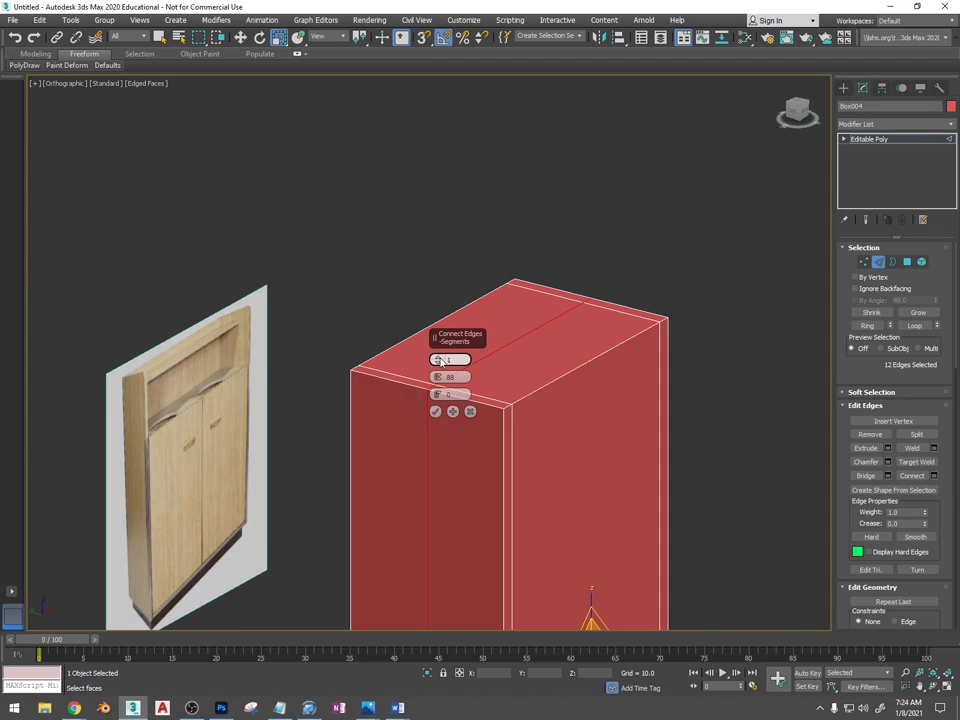
pyautogui.moveTo(437, 394); pyautogui.dragTo(436, 403)
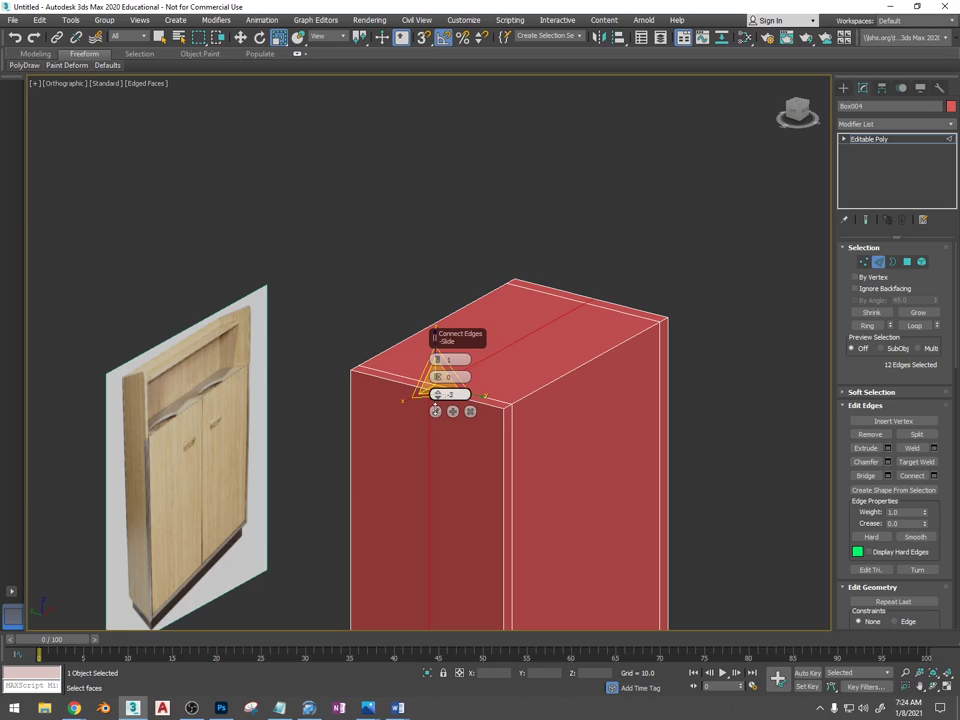
pyautogui.moveTo(468, 188); pyautogui.dragTo(456, 239)
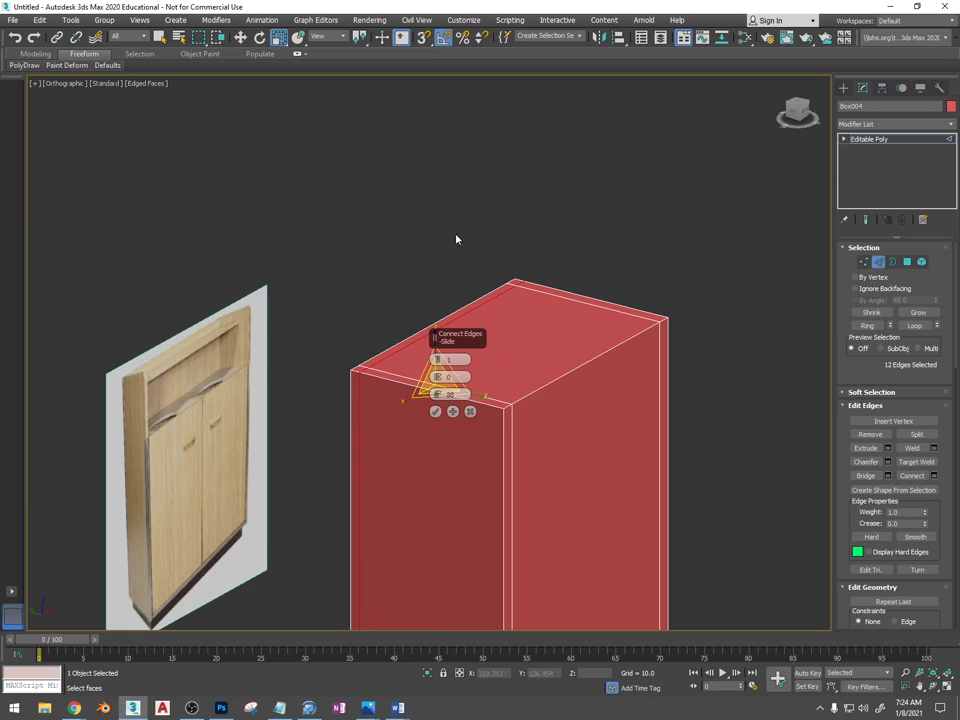
pyautogui.click(436, 411)
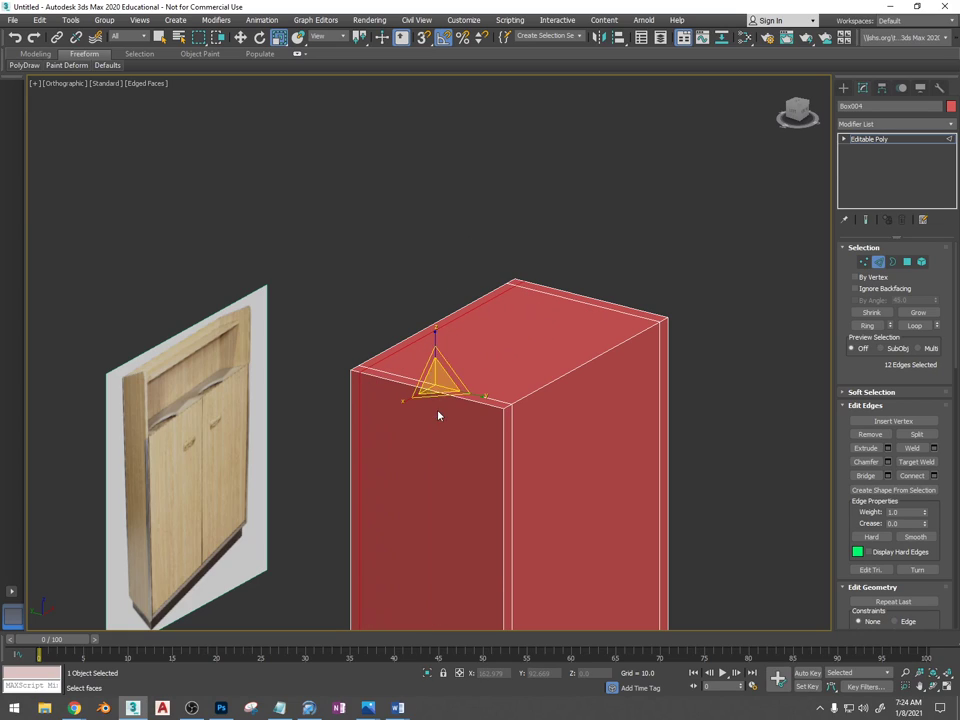
# Extrude the five narrow top polygons along the back and both sides upward to form the walls around the cabinet's shelf
pyautogui.click(907, 262)
pyautogui.click(655, 316)
pyautogui.keyDown('ctrl'); pyautogui.click(516, 282); pyautogui.keyUp('ctrl')
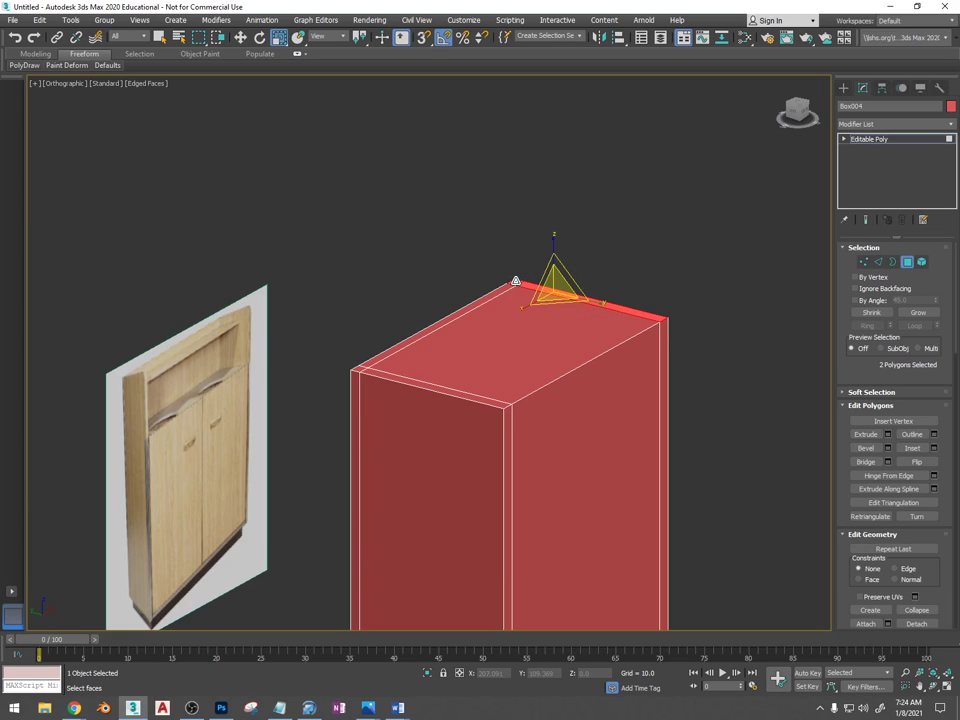
pyautogui.keyDown('ctrl'); pyautogui.click(380, 359); pyautogui.keyUp('ctrl')
pyautogui.keyDown('ctrl'); pyautogui.click(358, 369); pyautogui.keyUp('ctrl')
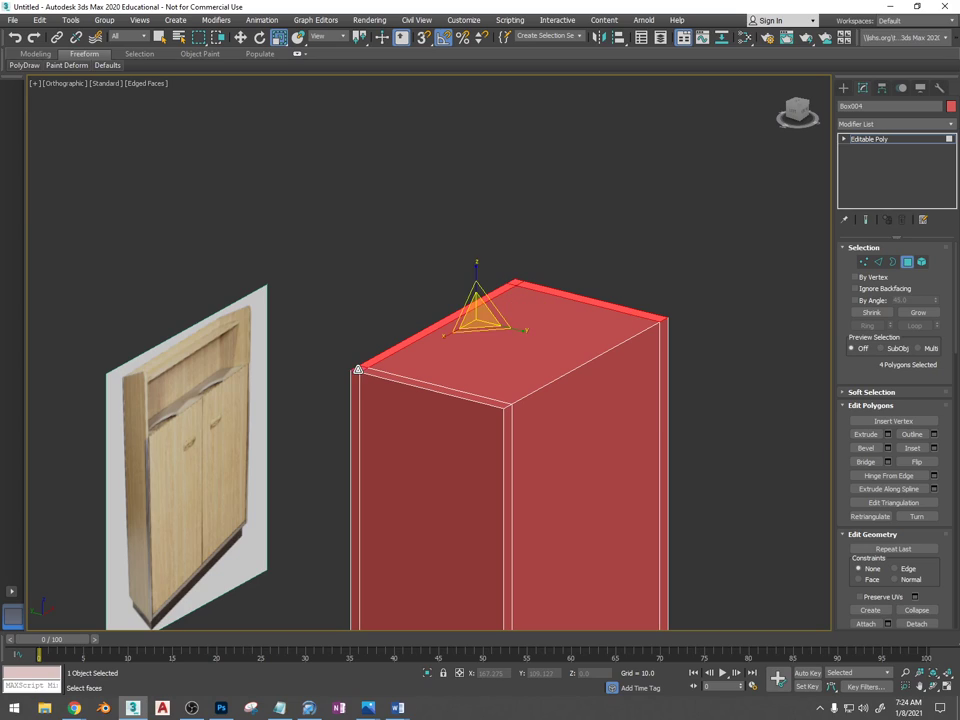
pyautogui.keyDown('ctrl'); pyautogui.click(381, 376); pyautogui.keyUp('ctrl')
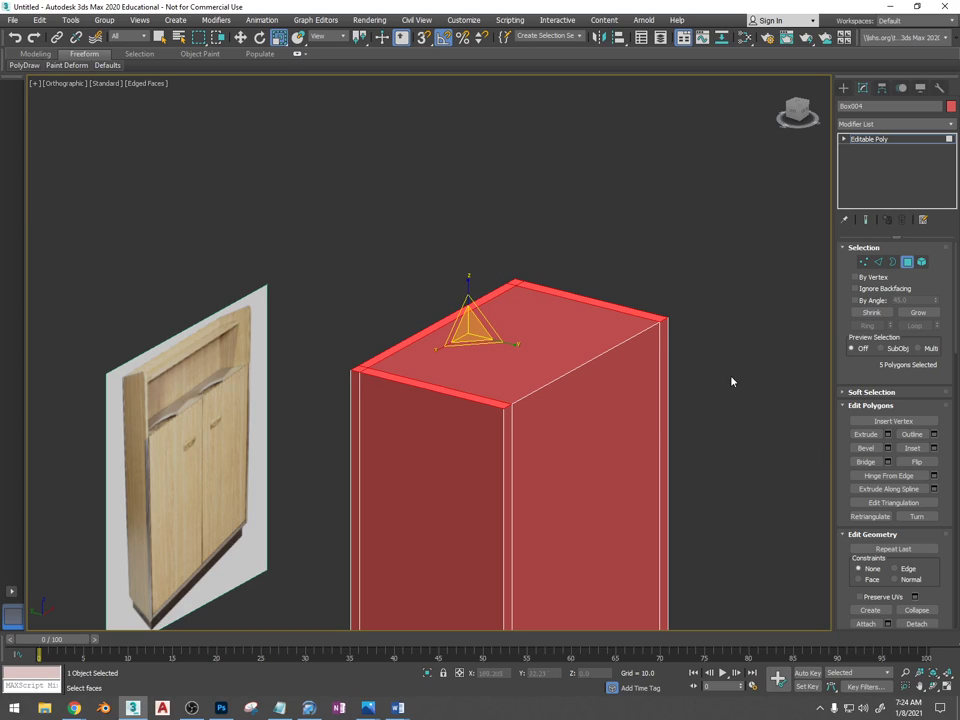
pyautogui.click(888, 434)
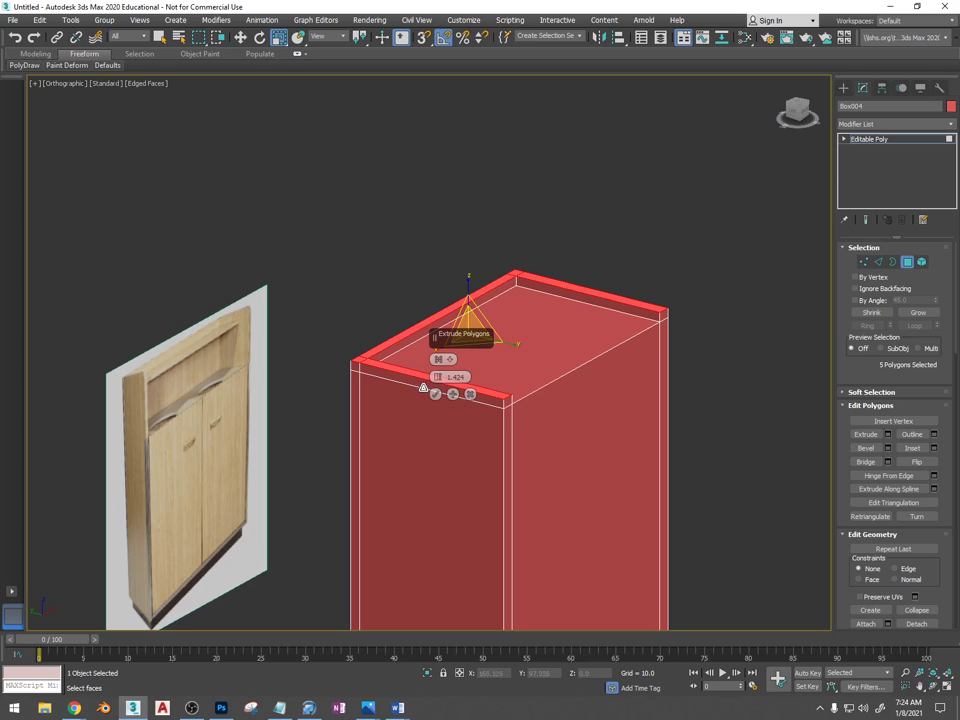
pyautogui.moveTo(436, 385); pyautogui.dragTo(446, 277)
pyautogui.click(435, 394)
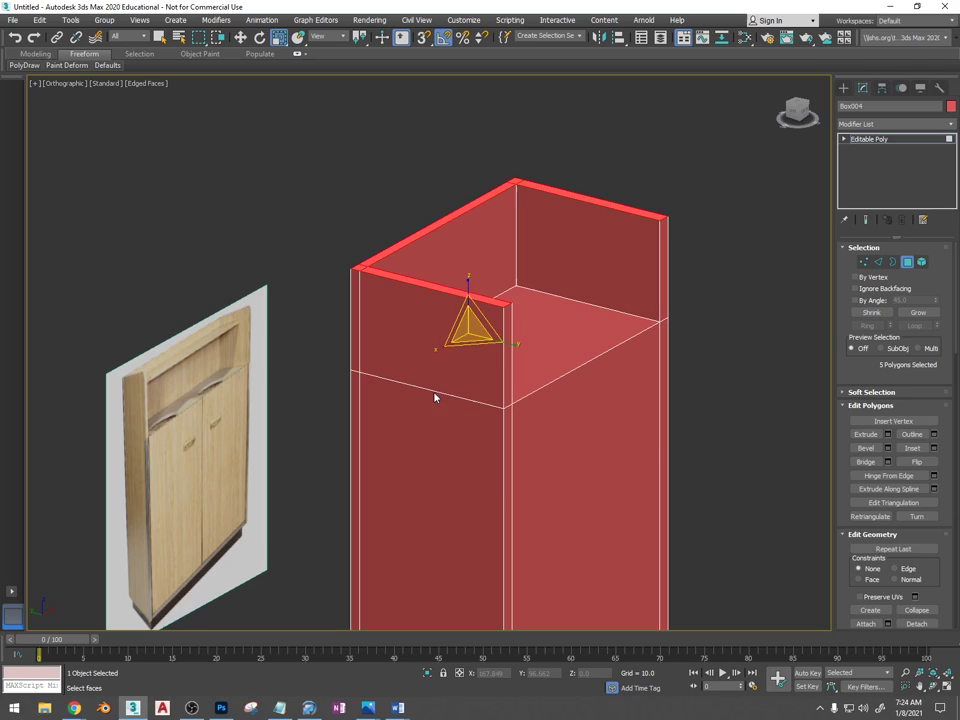
# Chamfer the front top edges of both side walls by about 2.26 with 5 segments to round the corners
pyautogui.click(879, 262)
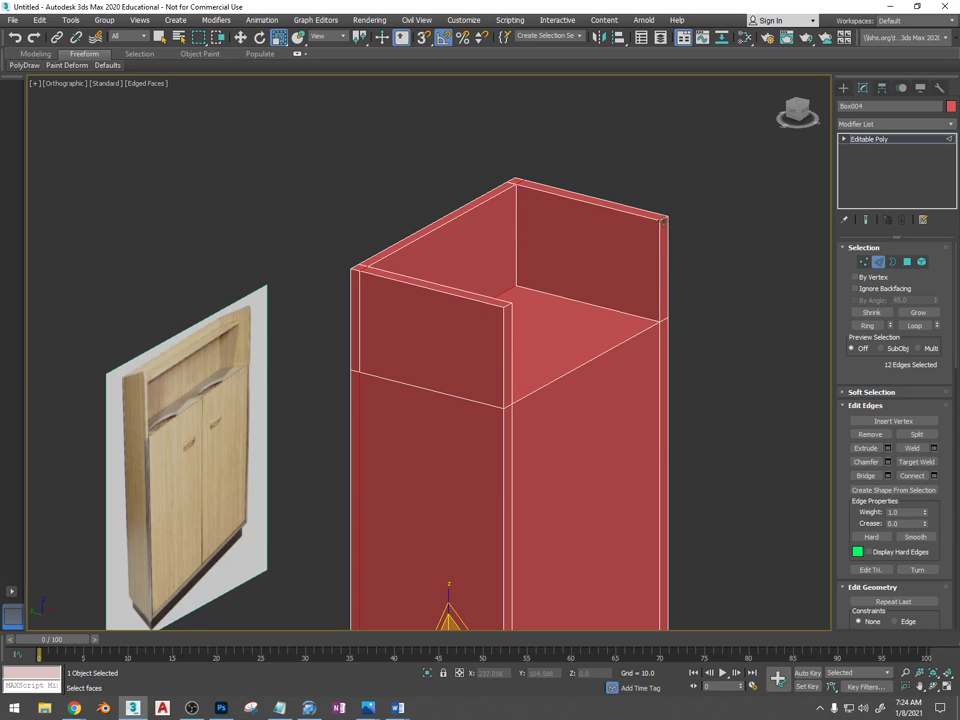
pyautogui.click(662, 218)
pyautogui.click(508, 308)
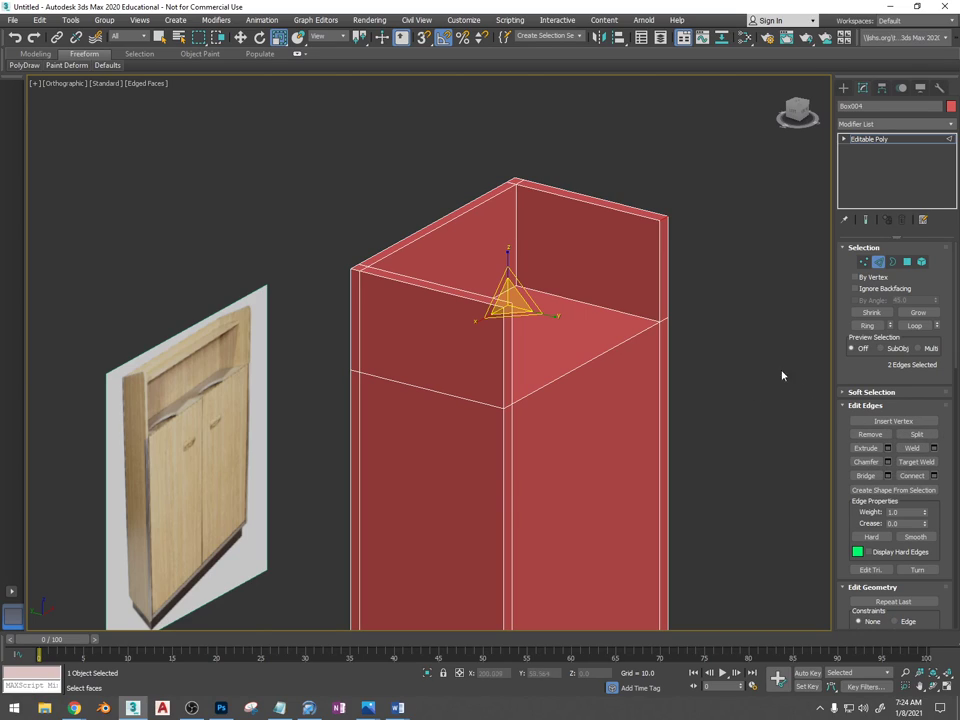
pyautogui.click(887, 461)
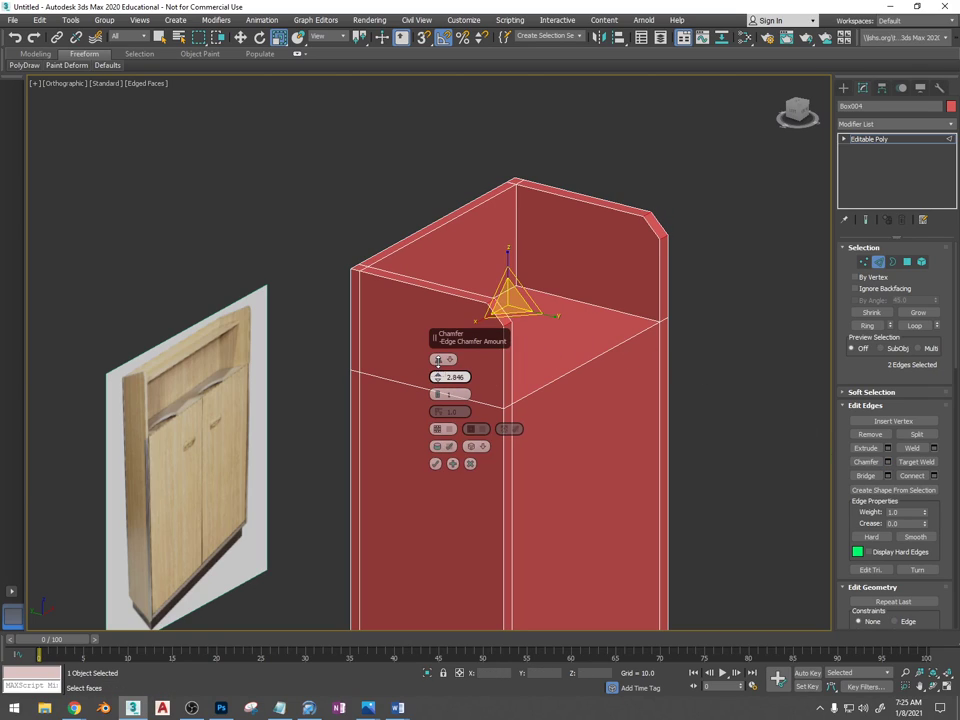
pyautogui.moveTo(438, 361); pyautogui.dragTo(439, 368)
pyautogui.click(437, 392)
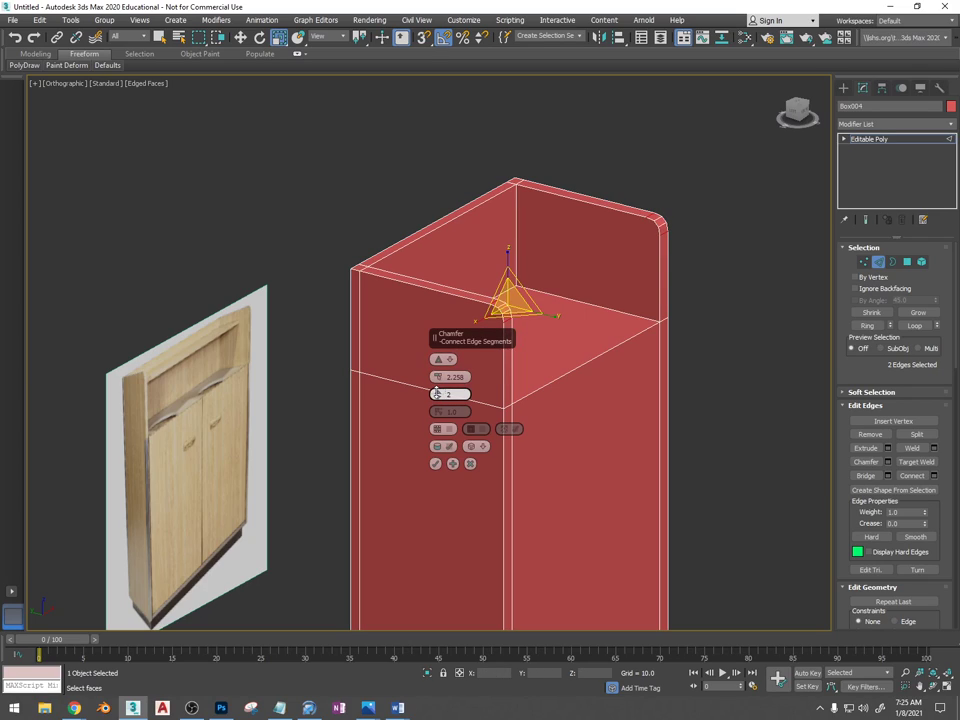
pyautogui.click(438, 390)
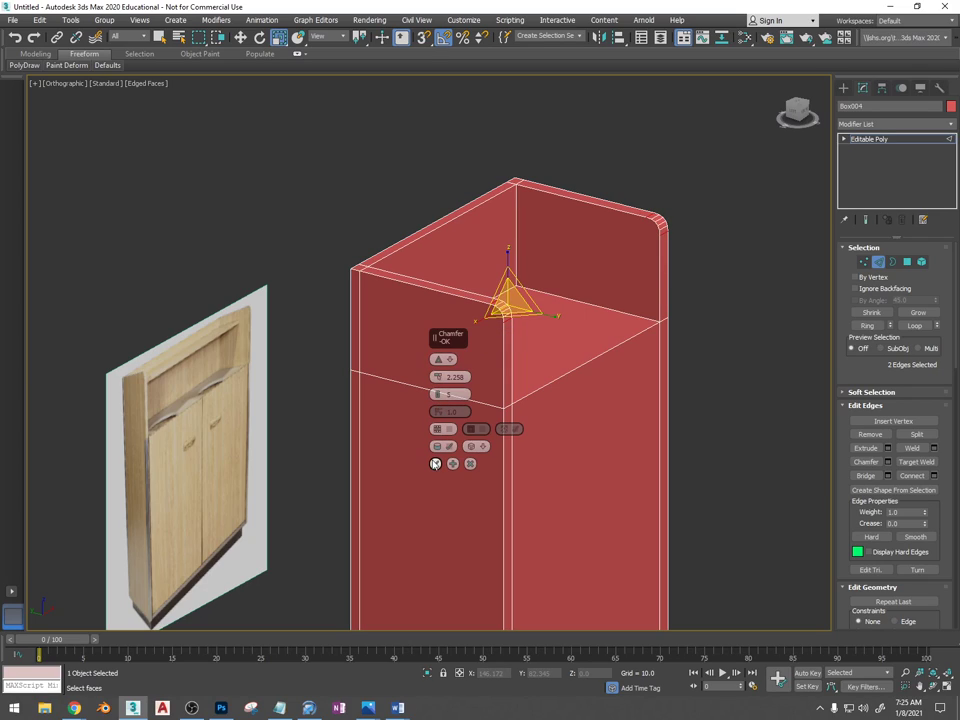
pyautogui.click(435, 465)
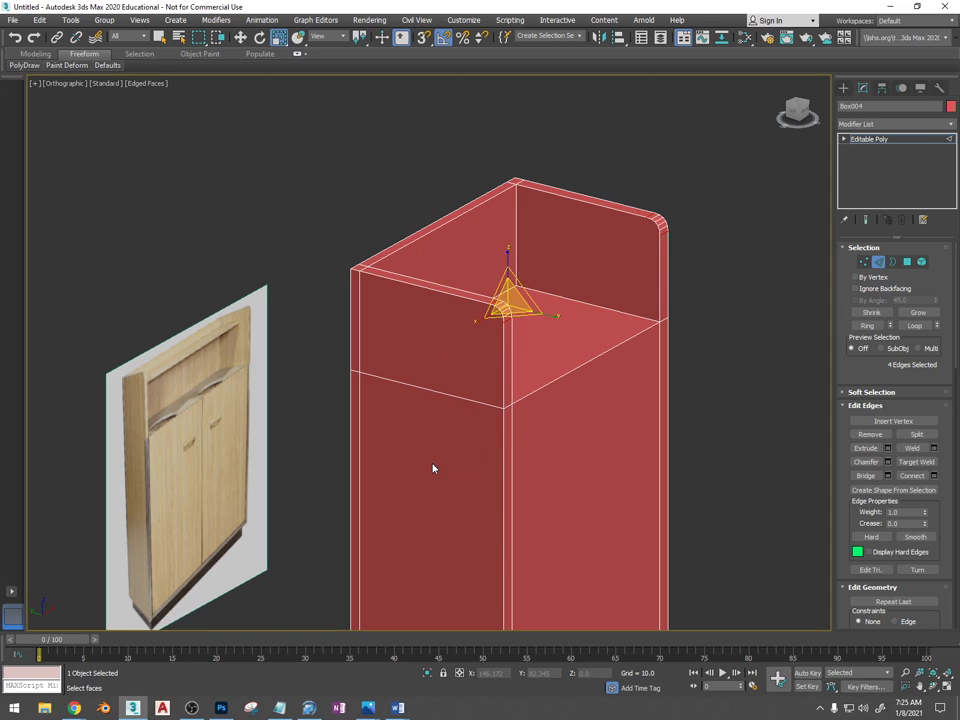
# Compare the top shelf in the cabinet reference with the modelled cabinet and switch to a perspective view
pyautogui.keyDown('alt'); pyautogui.moveTo(433, 467); pyautogui.dragTo(517, 318, button='middle'); pyautogui.keyUp('alt')
pyautogui.scroll(-2, 517, 318)
pyautogui.moveTo(450, 328); pyautogui.dragTo(668, 324, button='middle')
pyautogui.scroll(6, 525, 348)
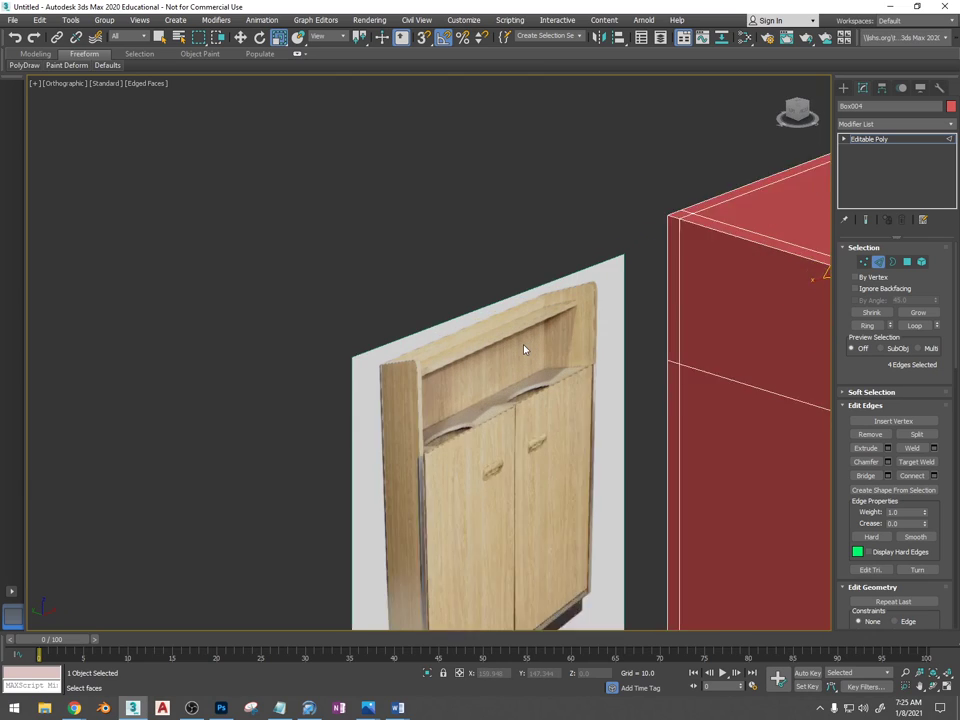
pyautogui.scroll(-5, 522, 320)
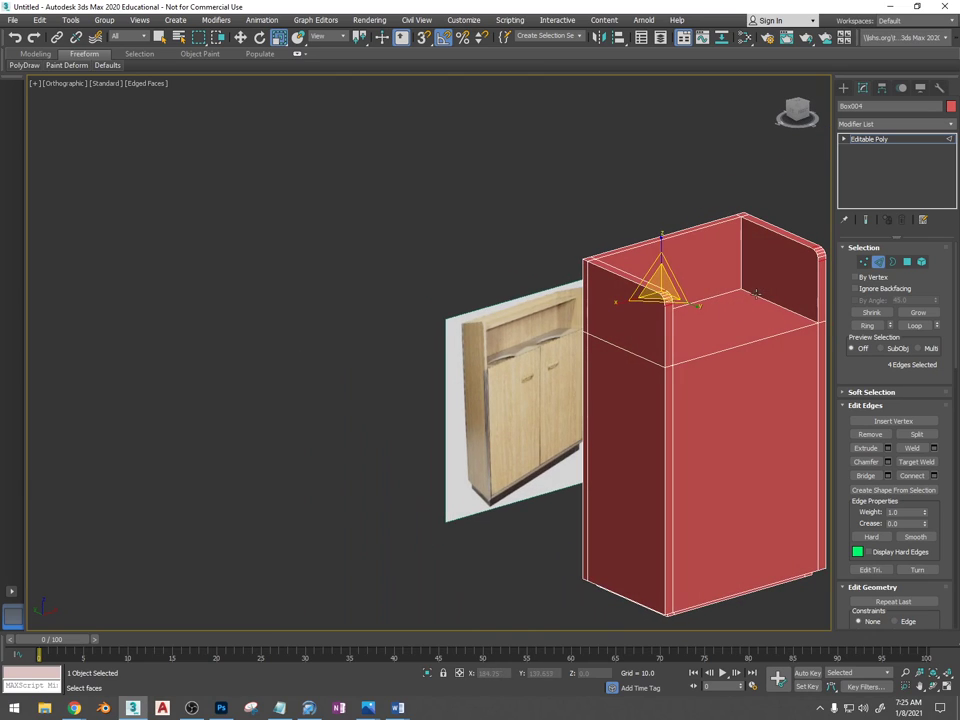
pyautogui.keyDown('alt'); pyautogui.moveTo(757, 293); pyautogui.dragTo(640, 315, button='middle'); pyautogui.keyUp('alt')
pyautogui.scroll(-5, 721, 305)
pyautogui.press('p')
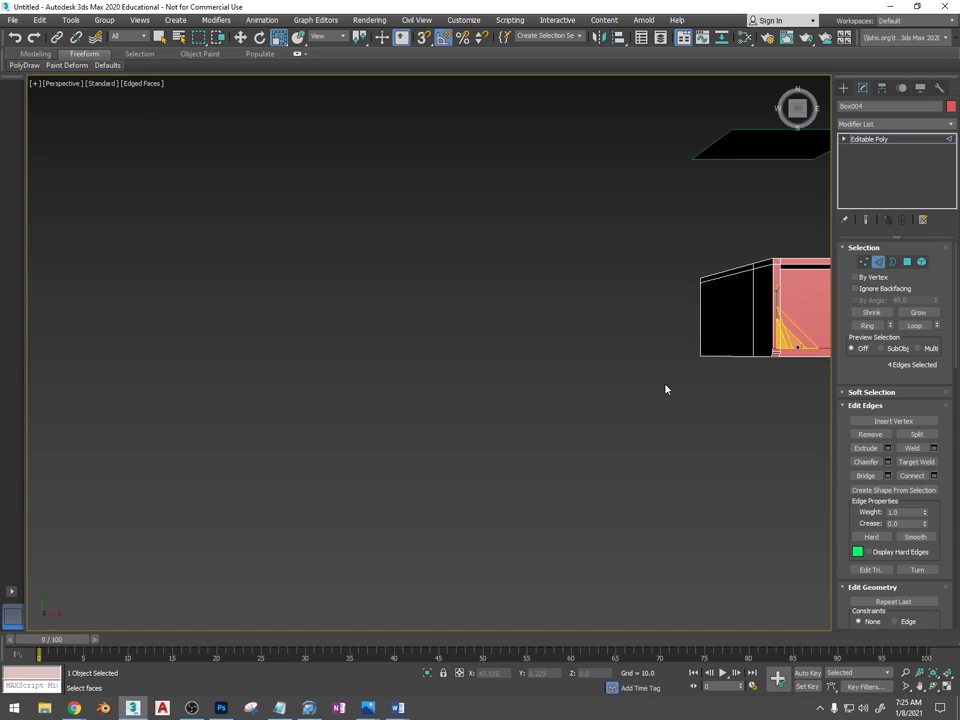
# Create a cylinder of about 9.86 radius and about 29.6 height standing in front of the cabinet
pyautogui.moveTo(761, 302); pyautogui.dragTo(403, 356, button='middle')
pyautogui.scroll(3, 409, 355)
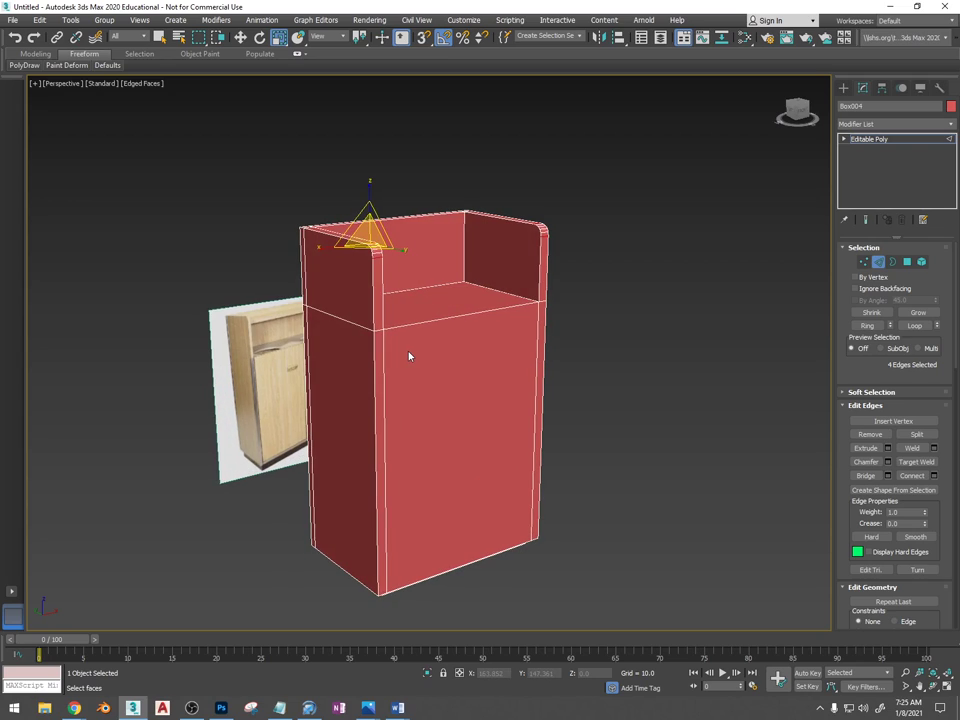
pyautogui.keyDown('alt'); pyautogui.moveTo(480, 379); pyautogui.dragTo(493, 358, button='middle'); pyautogui.keyUp('alt')
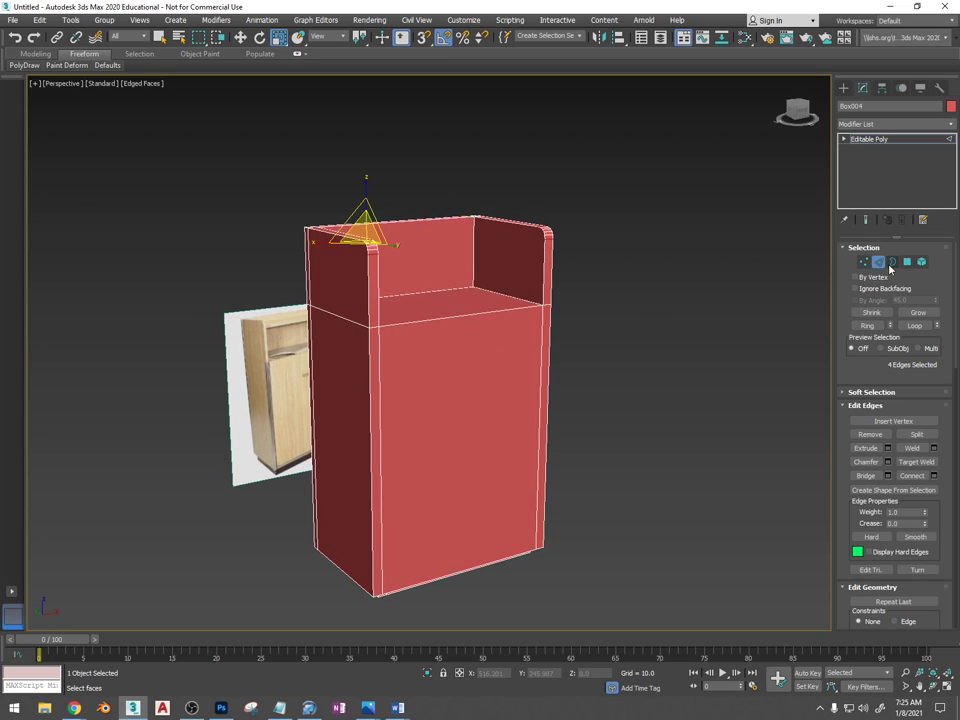
pyautogui.keyDown('alt'); pyautogui.moveTo(375, 385); pyautogui.dragTo(555, 350, button='middle'); pyautogui.keyUp('alt')
pyautogui.click(842, 88)
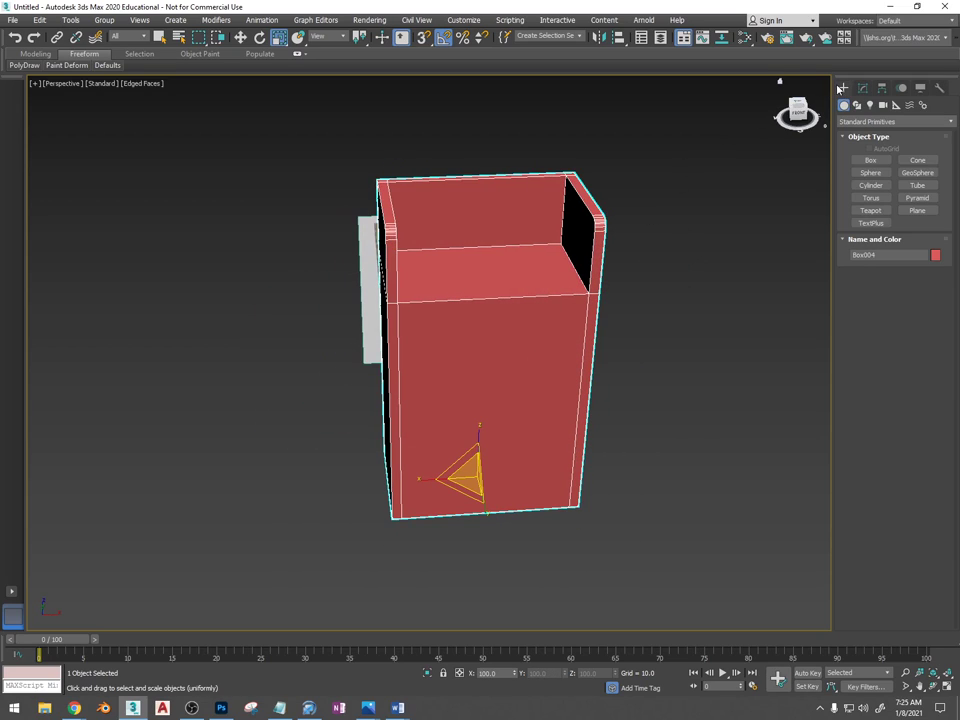
pyautogui.click(871, 185)
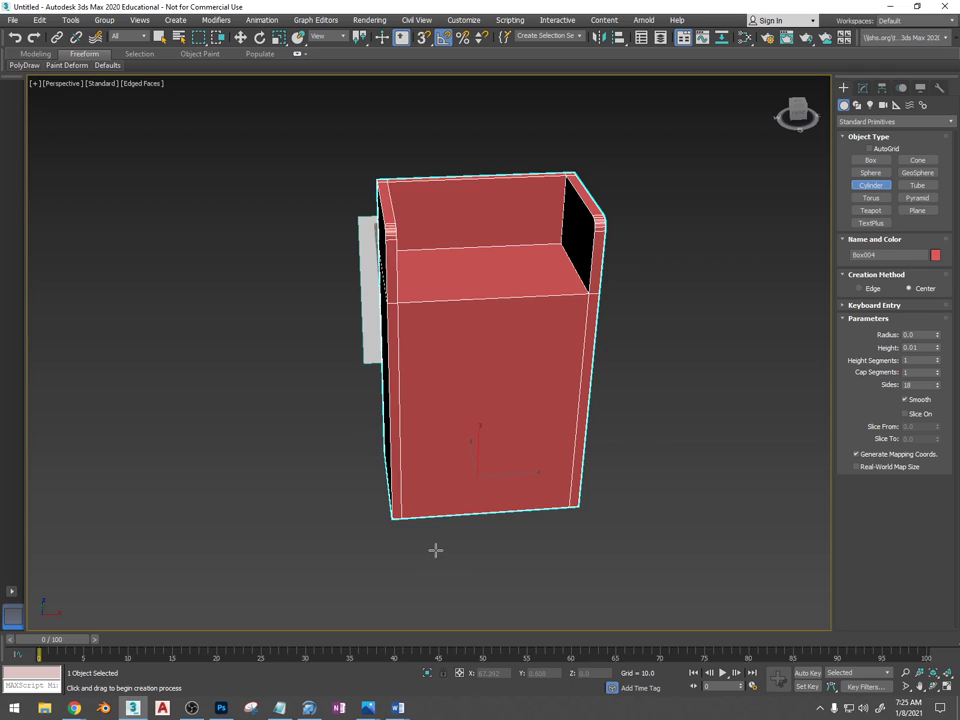
pyautogui.moveTo(435, 550); pyautogui.dragTo(478, 570)
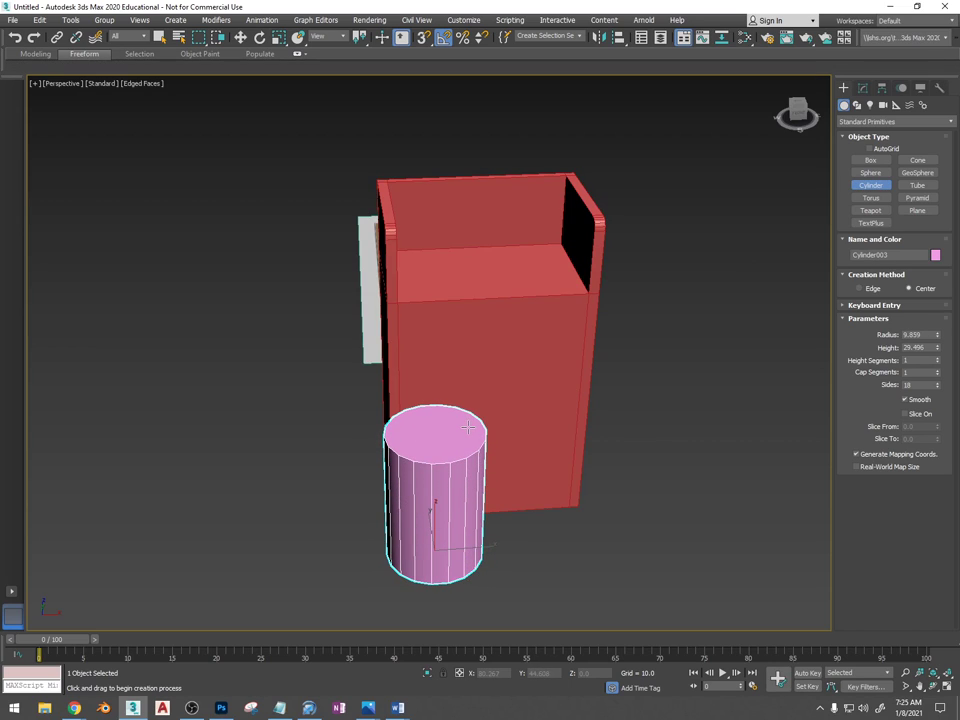
# Move the cylinder up so it passes through the left half of the cabinet's shelf and reduce its radius to about 7.99
pyautogui.press('w')
pyautogui.keyDown('alt'); pyautogui.moveTo(438, 487); pyautogui.dragTo(548, 491, button='middle'); pyautogui.keyUp('alt')
pyautogui.moveTo(411, 536); pyautogui.dragTo(346, 529)
pyautogui.keyDown('alt'); pyautogui.moveTo(585, 523); pyautogui.dragTo(383, 545, button='middle'); pyautogui.keyUp('alt')
pyautogui.moveTo(395, 550); pyautogui.dragTo(428, 548)
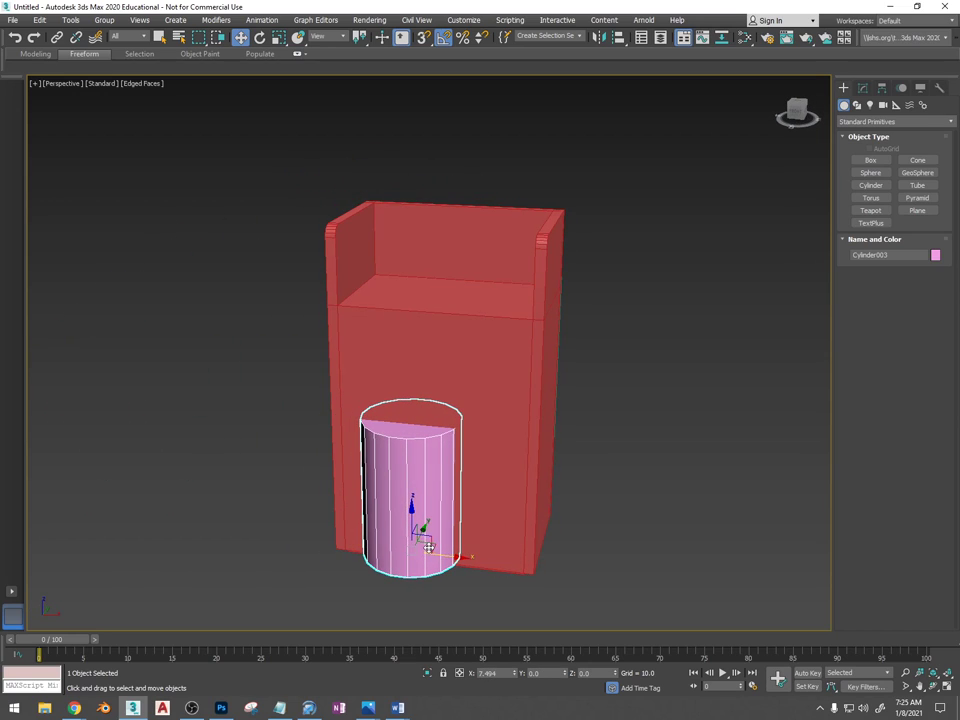
pyautogui.keyDown('alt'); pyautogui.moveTo(411, 510); pyautogui.dragTo(438, 357, button='middle'); pyautogui.keyUp('alt')
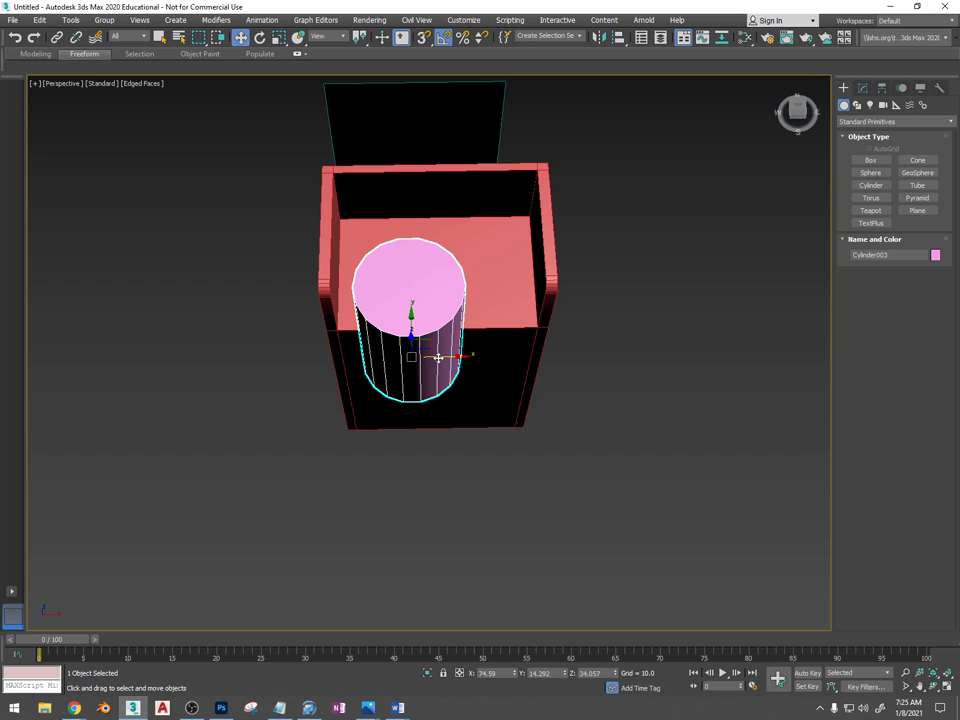
pyautogui.moveTo(433, 345); pyautogui.dragTo(421, 311)
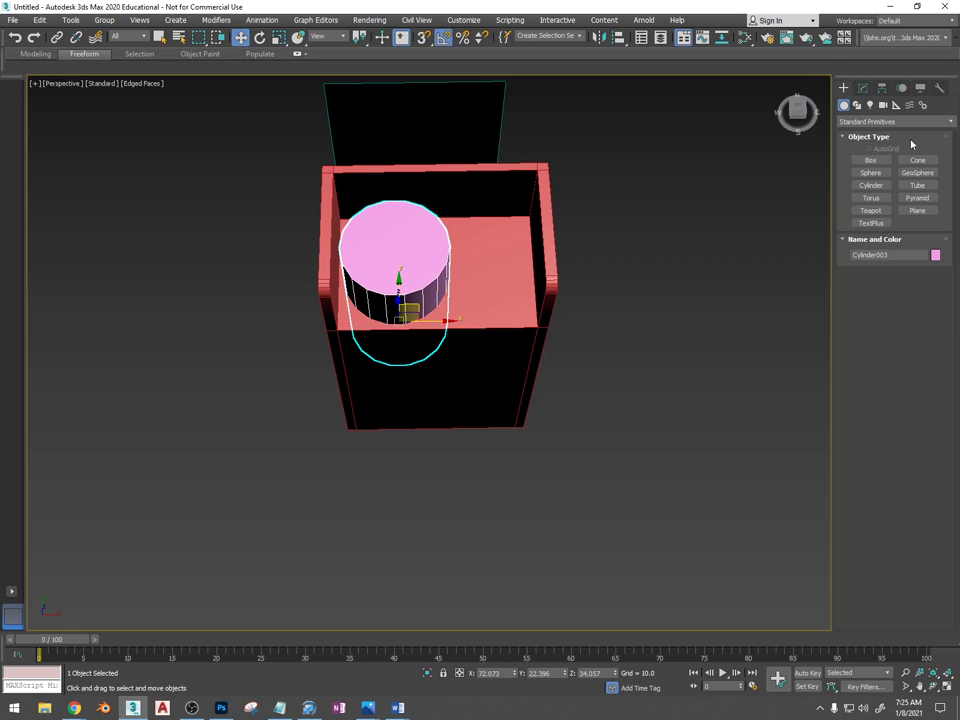
pyautogui.click(857, 86)
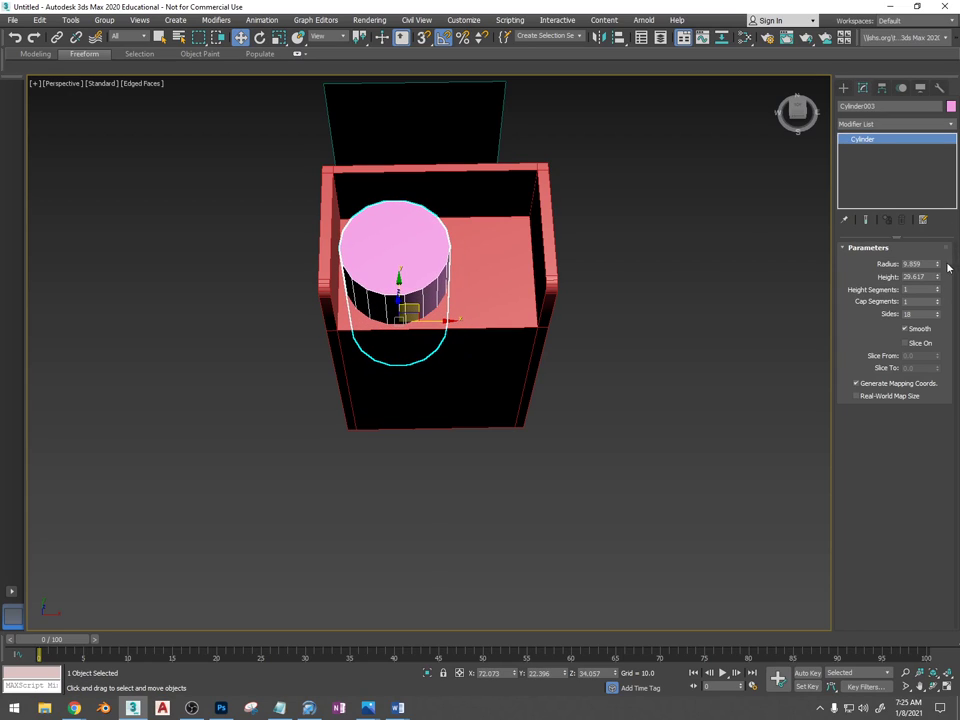
pyautogui.moveTo(937, 263); pyautogui.dragTo(937, 274)
# Clone the cylinder along X as one copy over the right half of the shelf, at about X 88.5
pyautogui.moveTo(493, 270); pyautogui.dragTo(560, 410, button='middle')
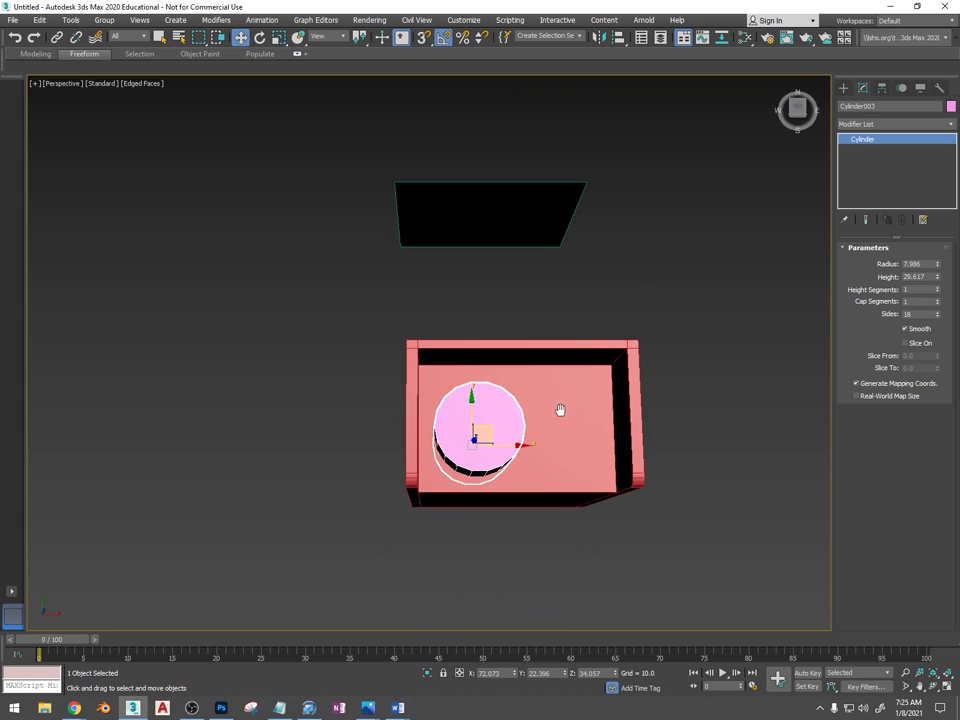
pyautogui.click(799, 110)
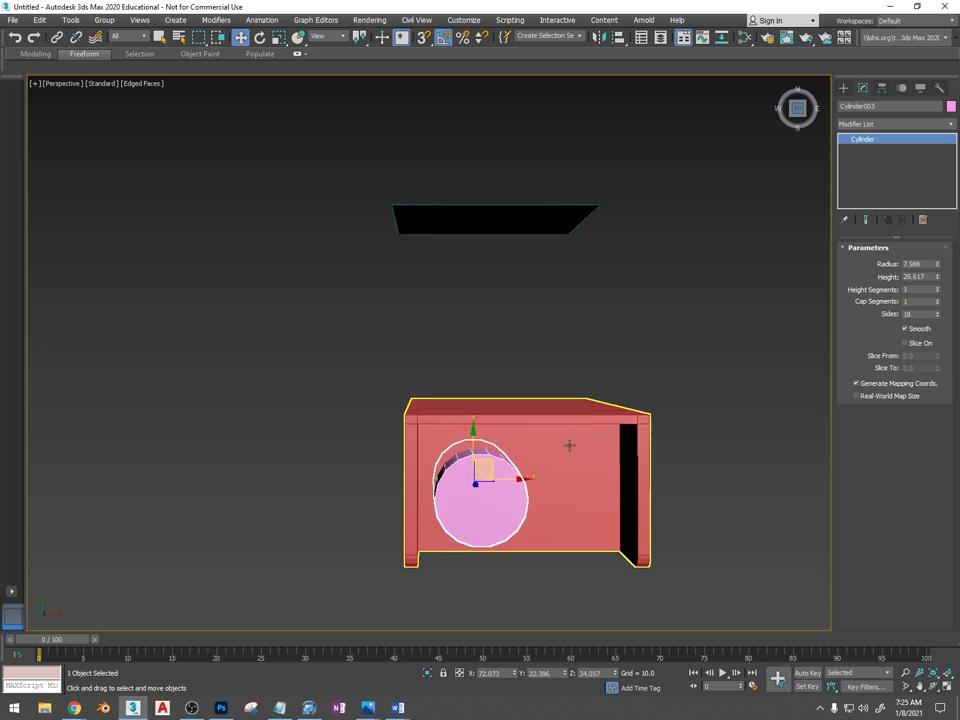
pyautogui.press('r')
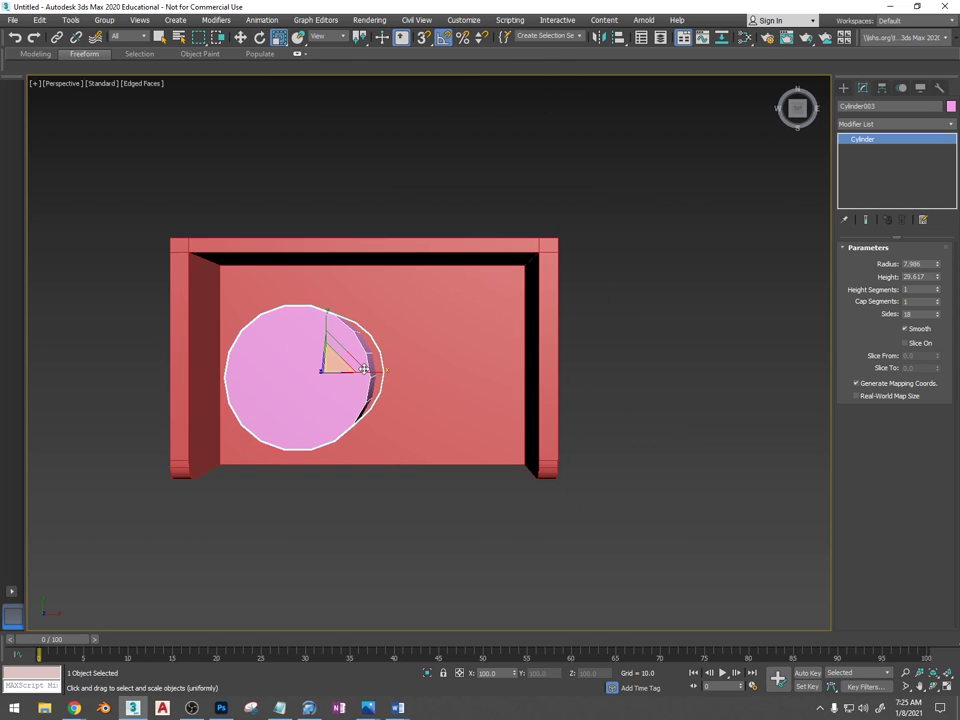
pyautogui.press('t')
pyautogui.scroll(3, 364, 368)
pyautogui.scroll(3, 520, 326)
pyautogui.moveTo(709, 270); pyautogui.dragTo(482, 270, button='middle')
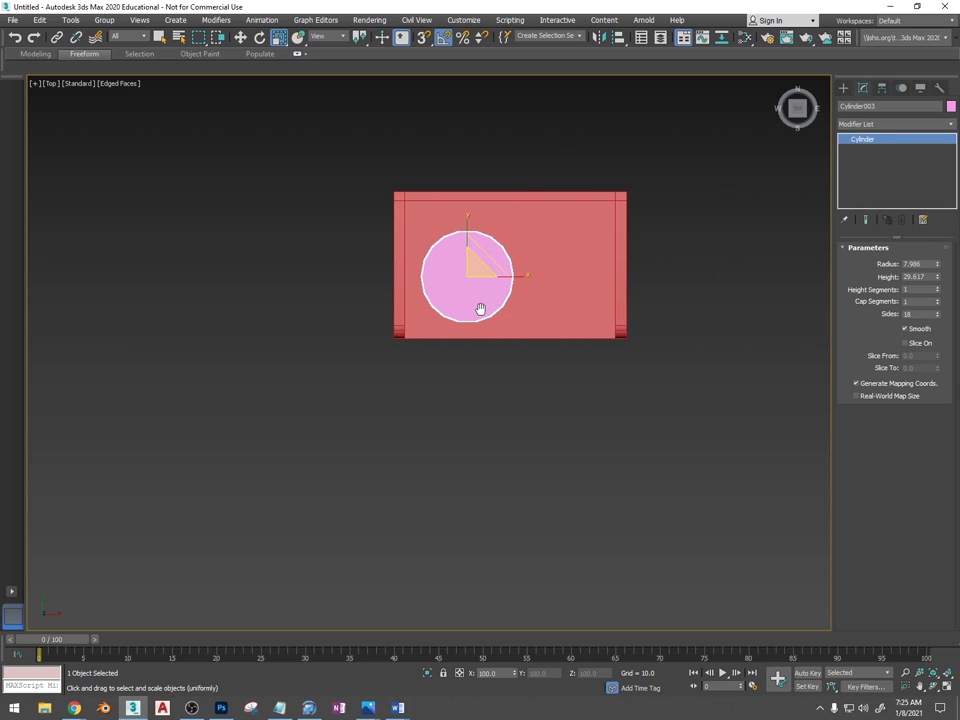
pyautogui.press('w')
pyautogui.moveTo(510, 276)
pyautogui.mouseDown()
pyautogui.moveTo(476, 264)
pyautogui.moveTo(598, 276)
pyautogui.mouseUp()
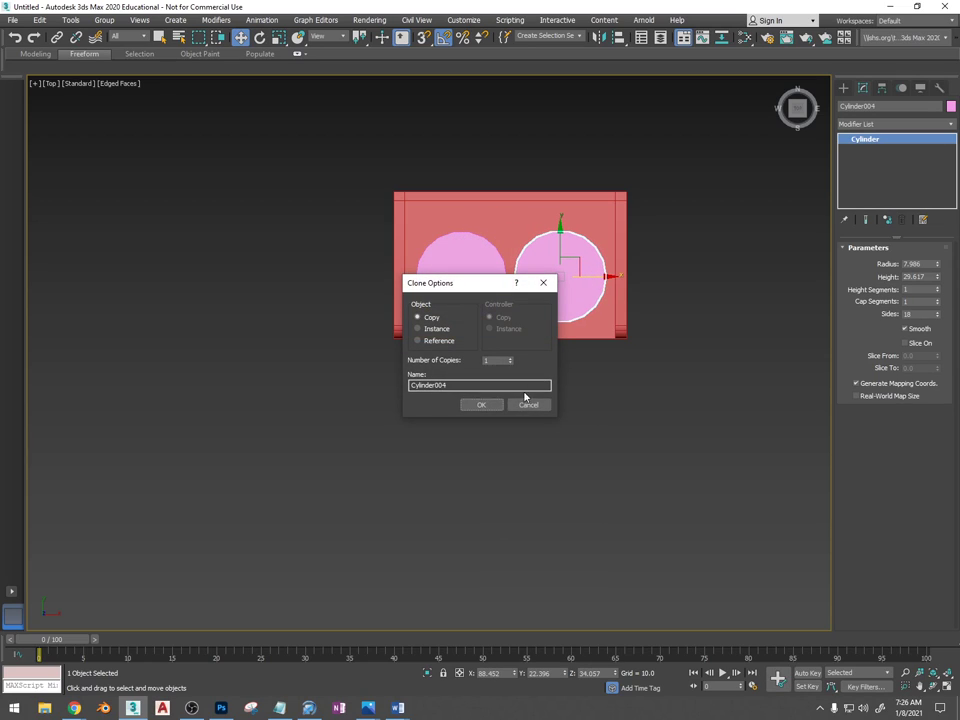
pyautogui.click(497, 404)
# Subtract both cylinders from the cabinet with a Boolean compound object to cut two round holes in its shelf
pyautogui.click(510, 336)
pyautogui.keyDown('alt'); pyautogui.moveTo(606, 366); pyautogui.dragTo(612, 450, button='middle'); pyautogui.keyUp('alt')
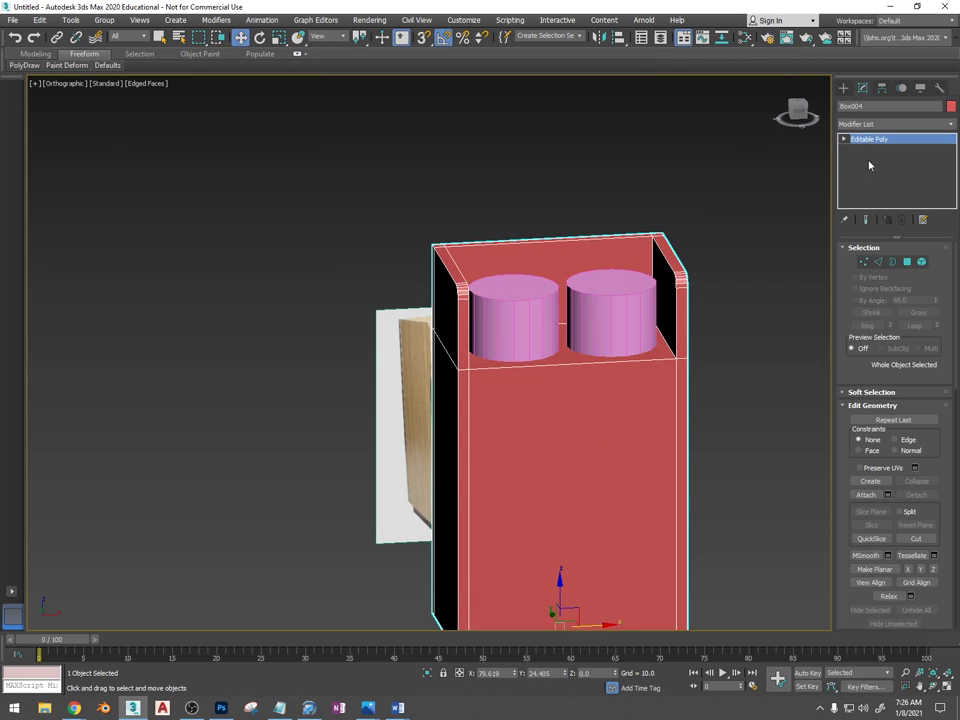
pyautogui.click(846, 89)
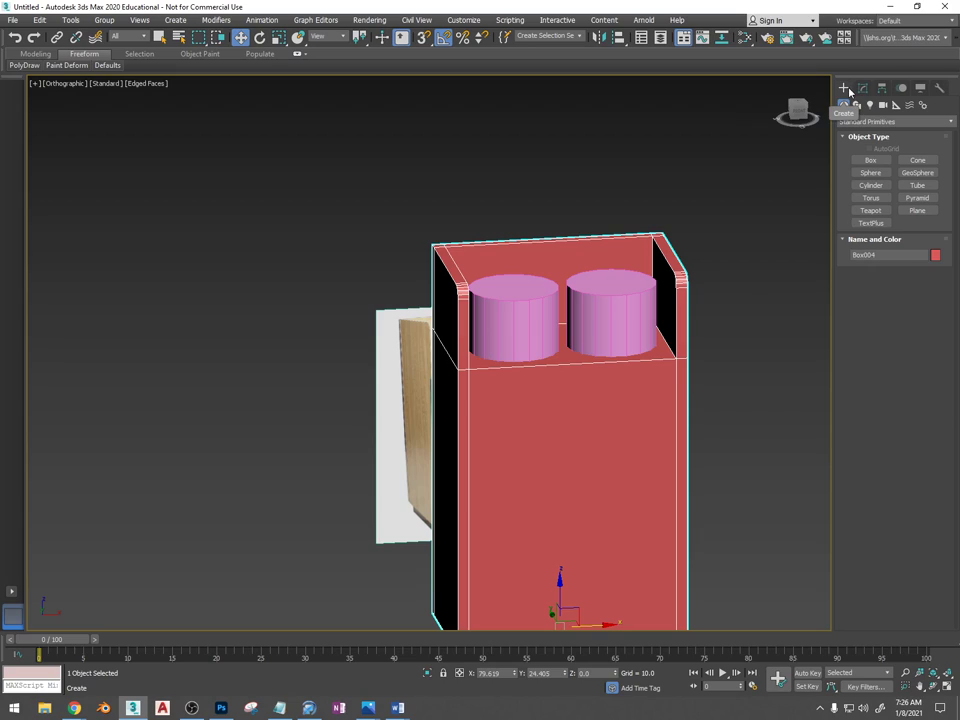
pyautogui.click(878, 121)
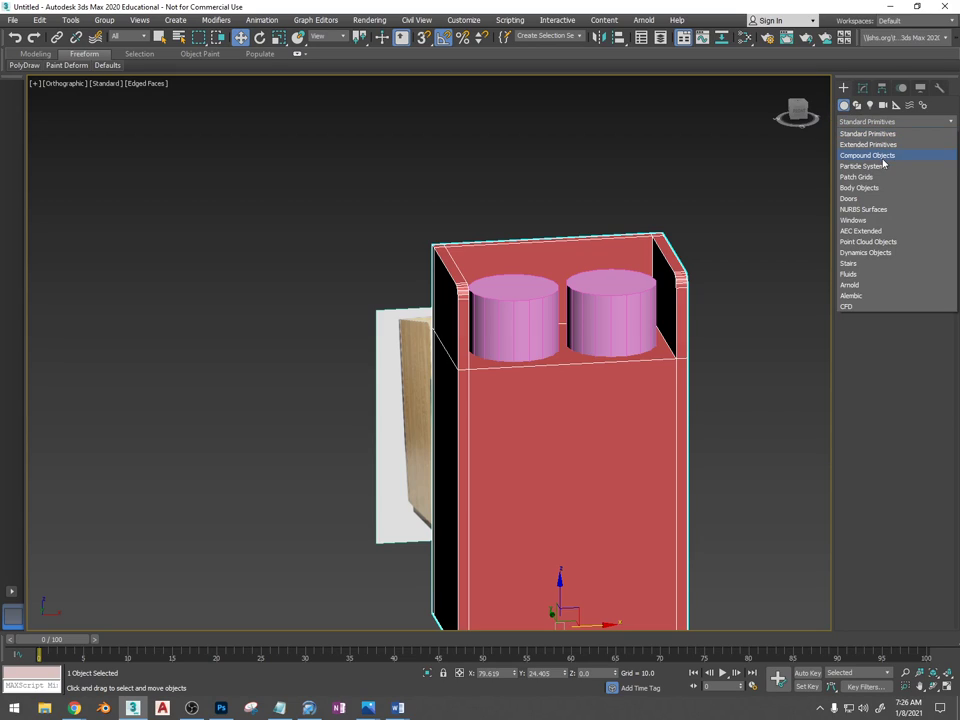
pyautogui.click(868, 156)
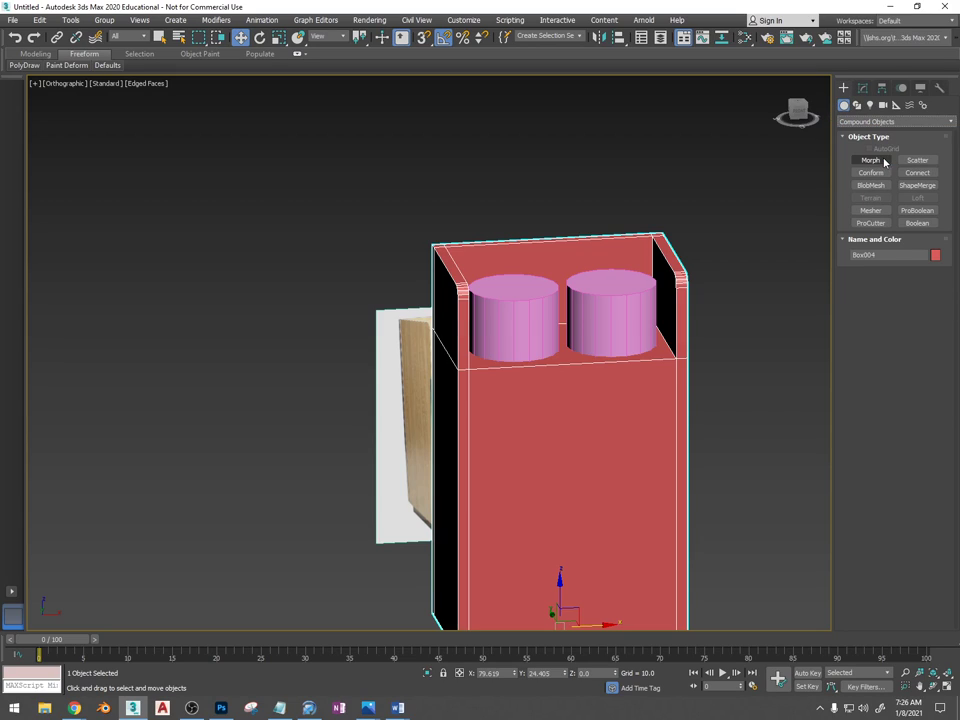
pyautogui.click(917, 223)
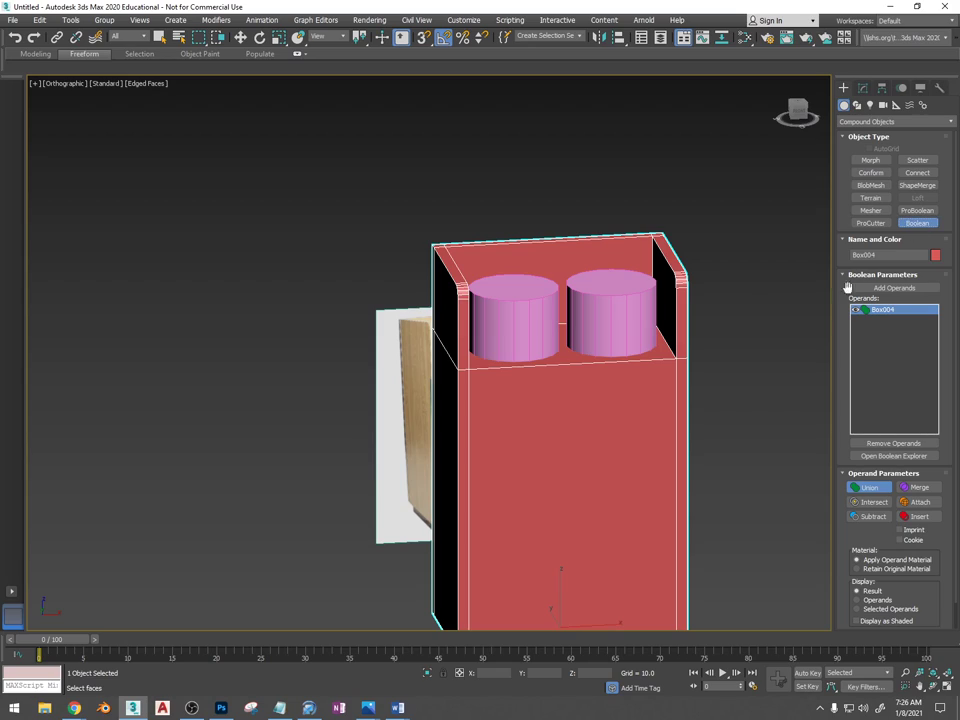
pyautogui.click(881, 487)
pyautogui.click(870, 516)
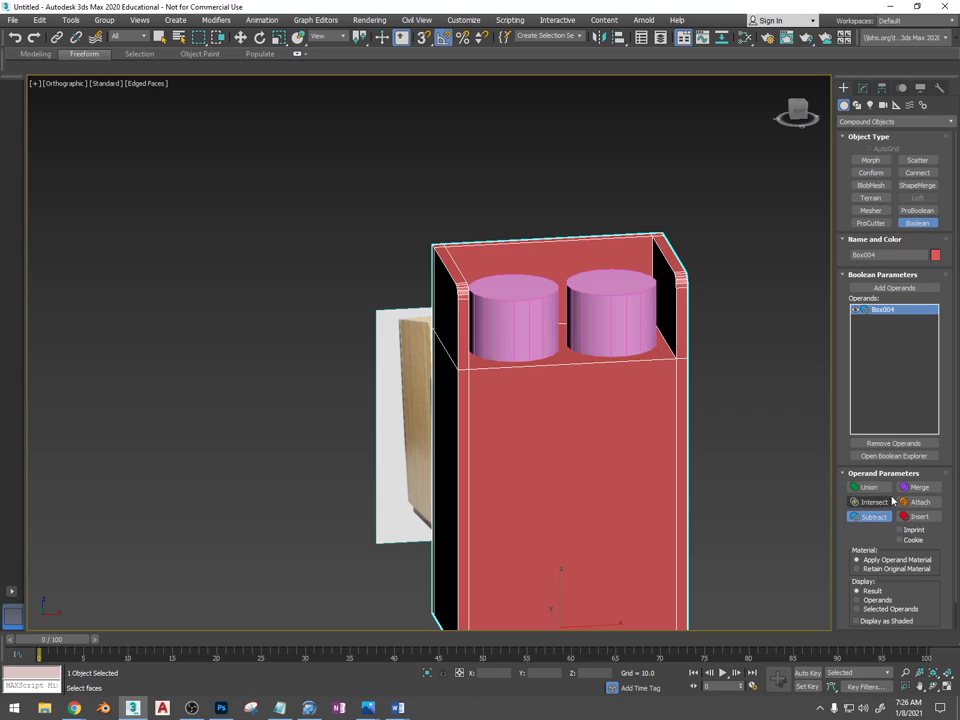
pyautogui.click(894, 287)
pyautogui.click(647, 302)
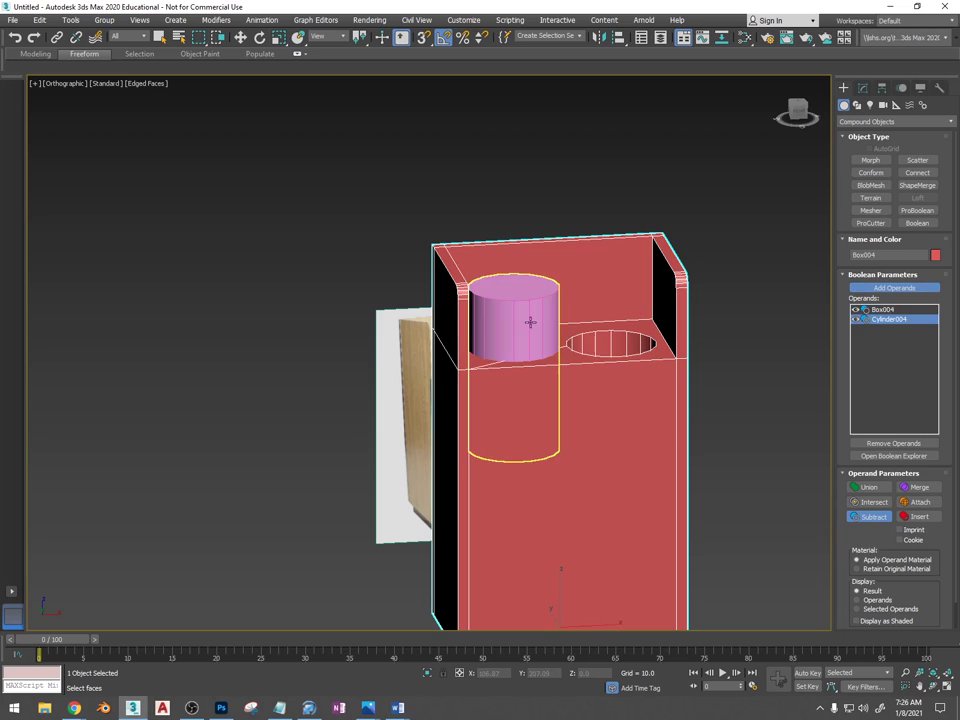
pyautogui.click(556, 355)
# Inspect the two round holes in the shelf and convert the Boolean cabinet to an Editable Poly
pyautogui.keyDown('alt'); pyautogui.moveTo(556, 358); pyautogui.dragTo(448, 382, button='middle'); pyautogui.keyUp('alt')
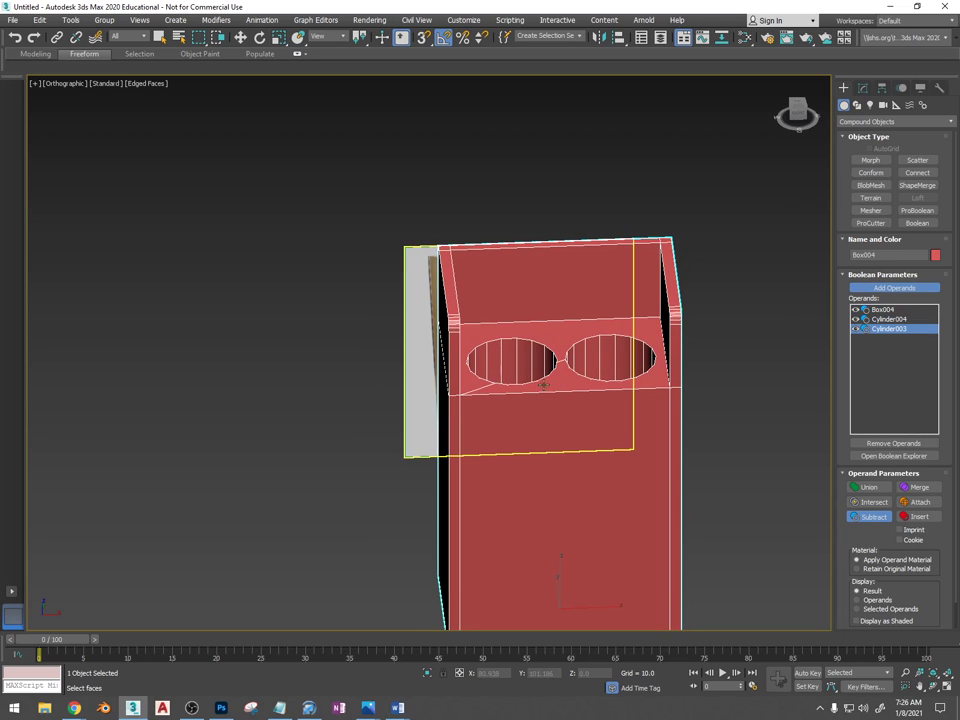
pyautogui.keyDown('alt'); pyautogui.moveTo(543, 385); pyautogui.dragTo(565, 378, button='middle'); pyautogui.keyUp('alt')
pyautogui.scroll(5, 570, 374)
pyautogui.scroll(-5, 521, 420)
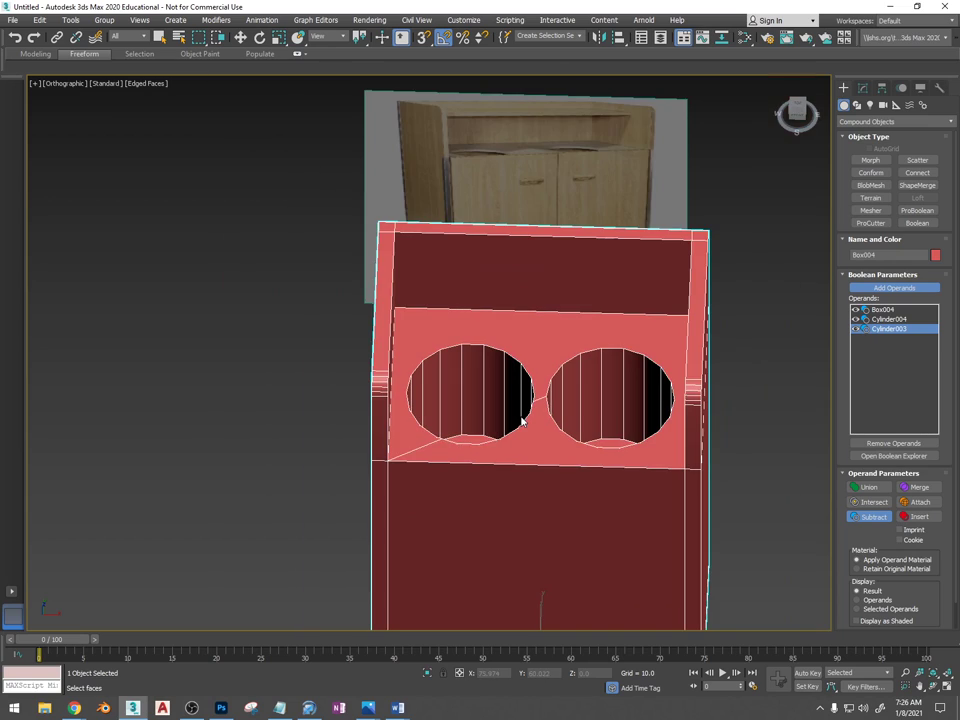
pyautogui.keyDown('alt'); pyautogui.moveTo(521, 420); pyautogui.dragTo(611, 390, button='middle'); pyautogui.keyUp('alt')
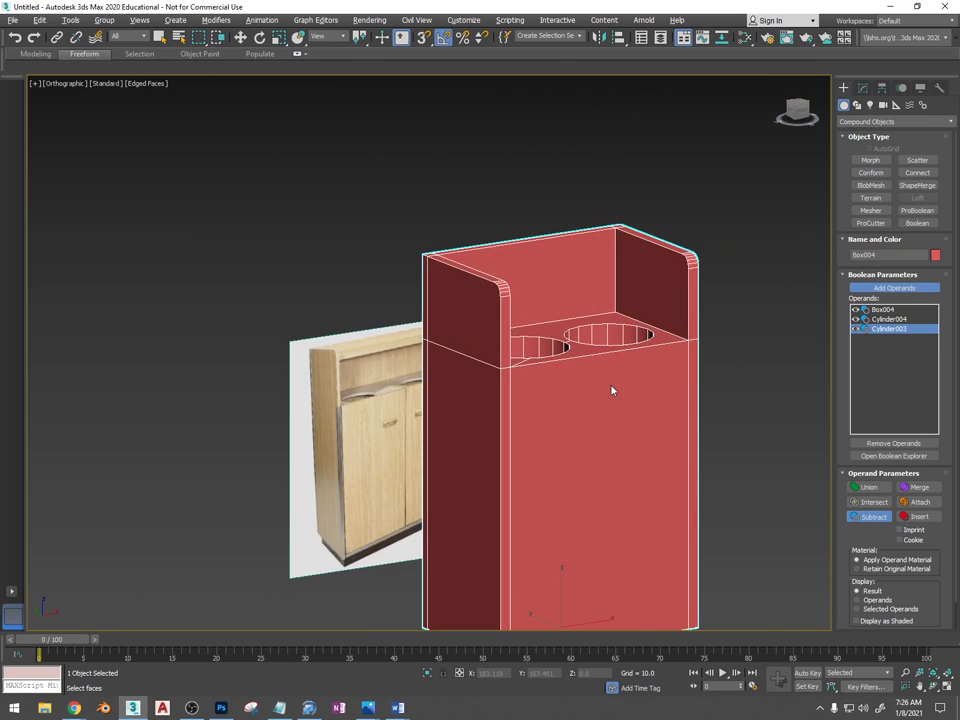
pyautogui.press('w')
pyautogui.rightClick(639, 379)
pyautogui.moveTo(697, 500)
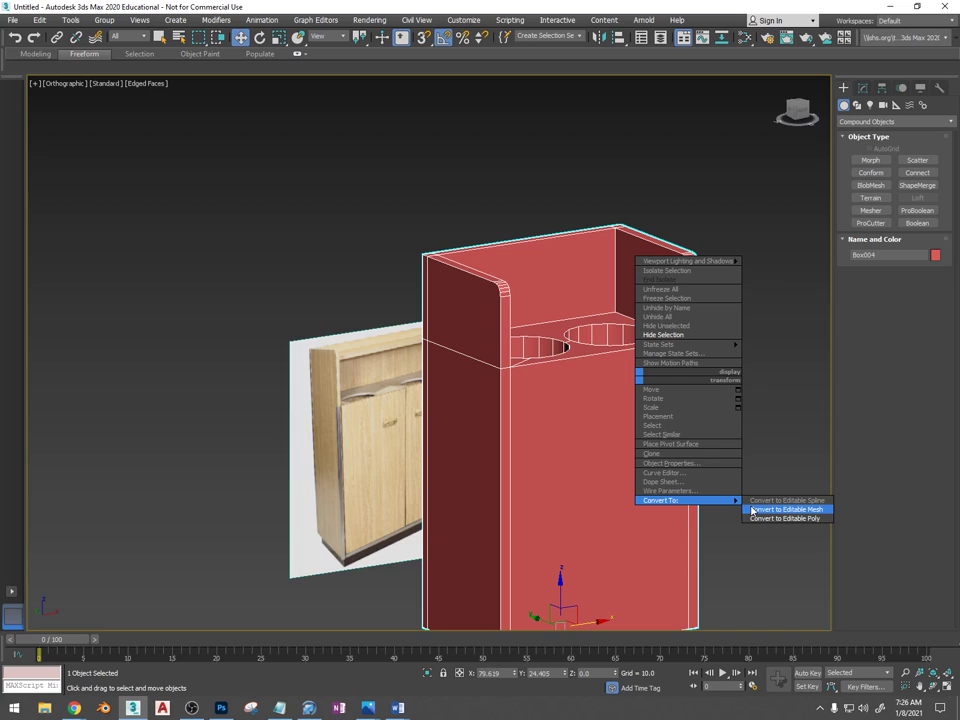
pyautogui.click(760, 518)
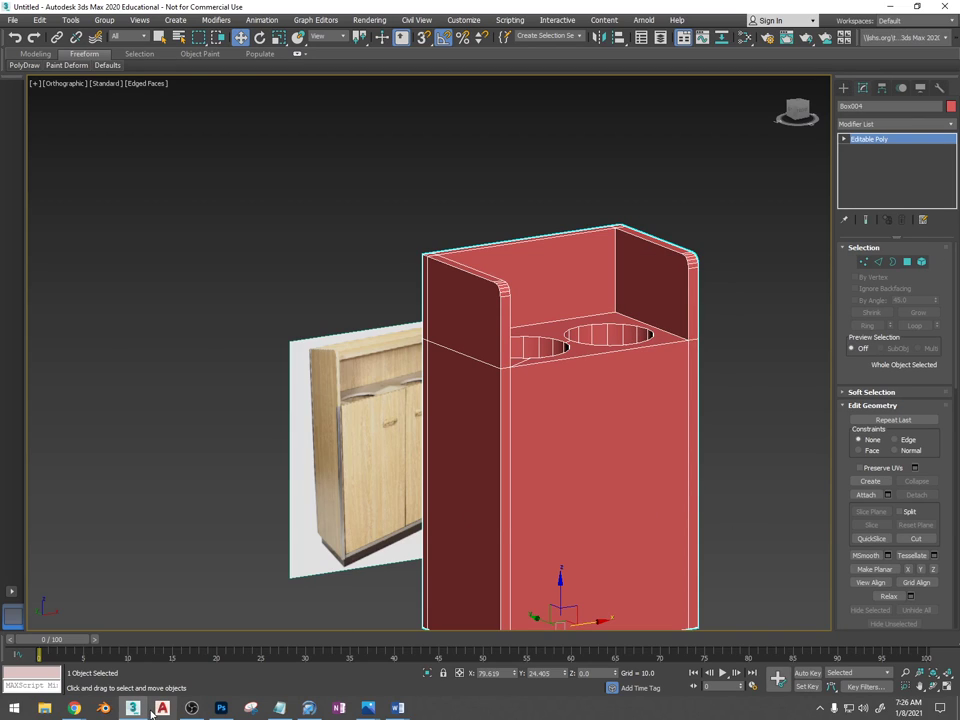
pyautogui.click(191, 708)
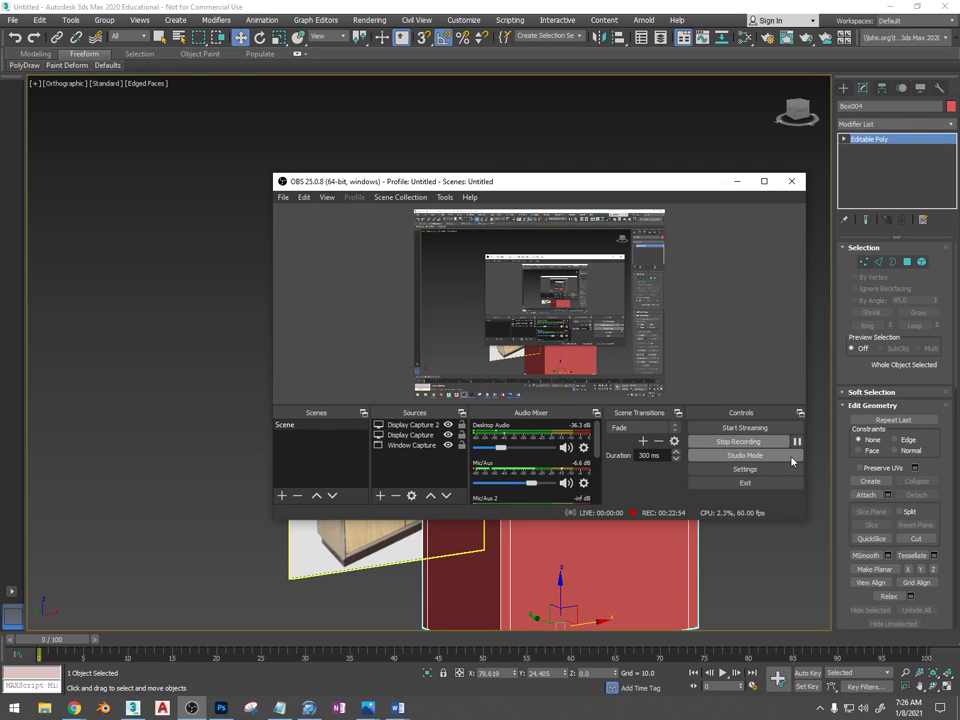